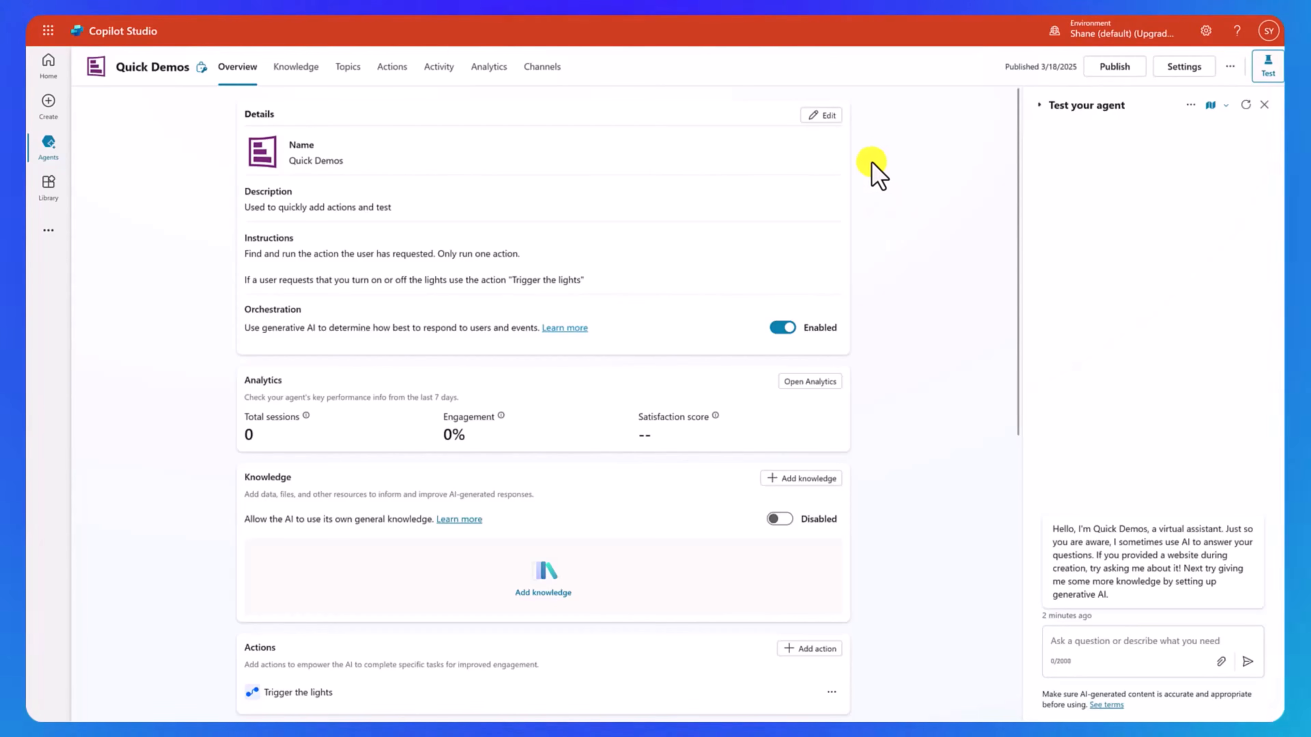
Step: Create a blank topic in the Quick Demos agent and name it "Test Topic"
left_click(822, 116)
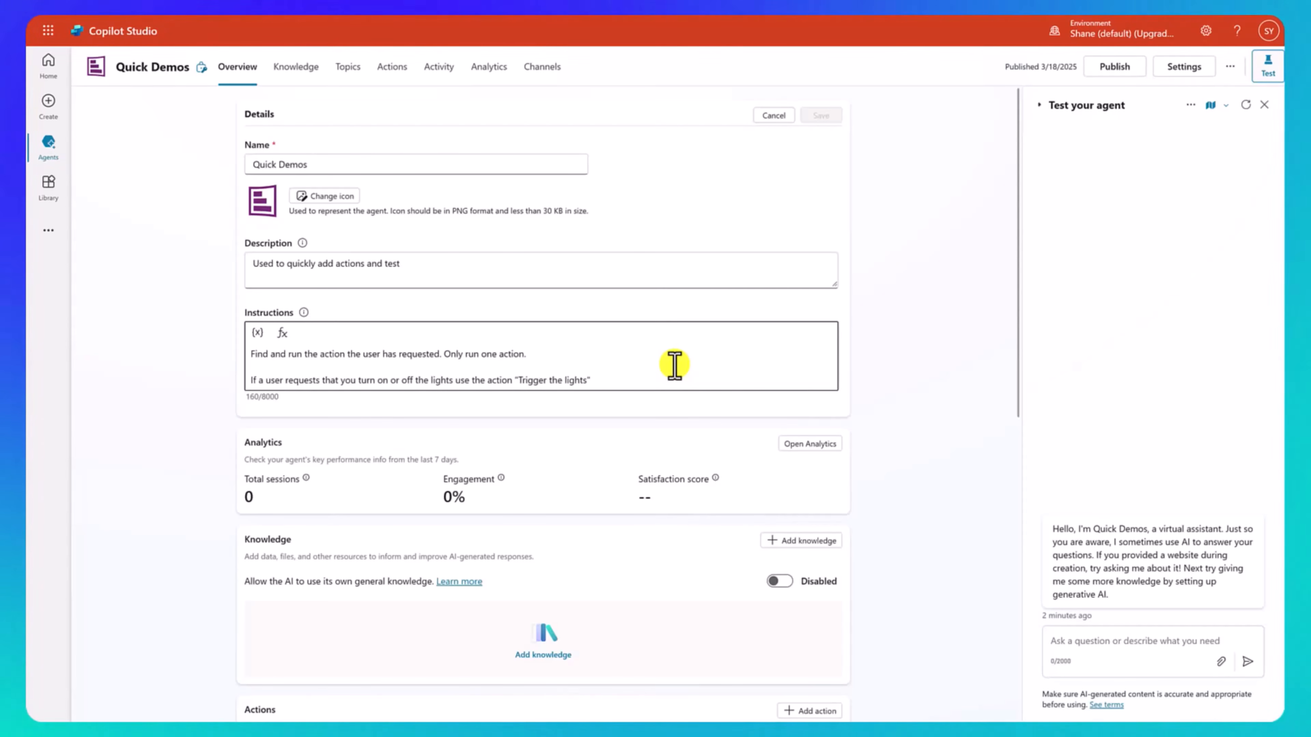
left_click(348, 68)
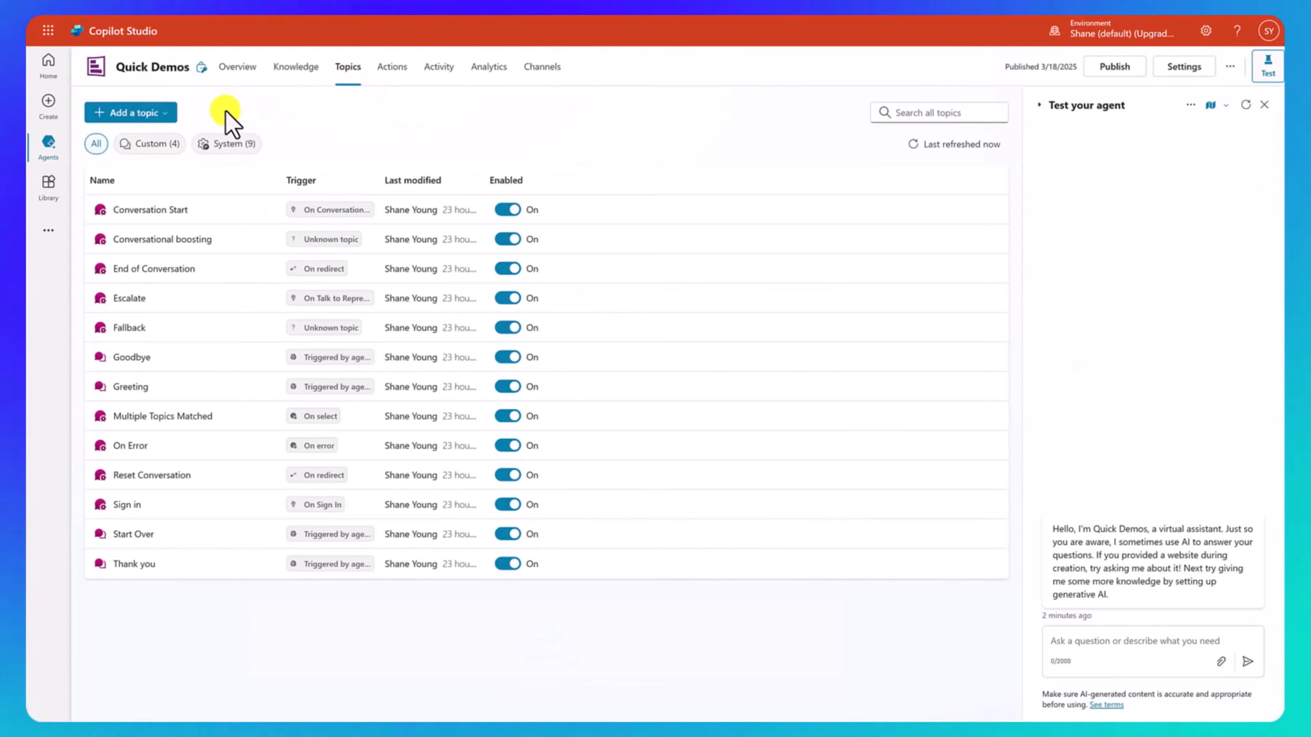
left_click(159, 114)
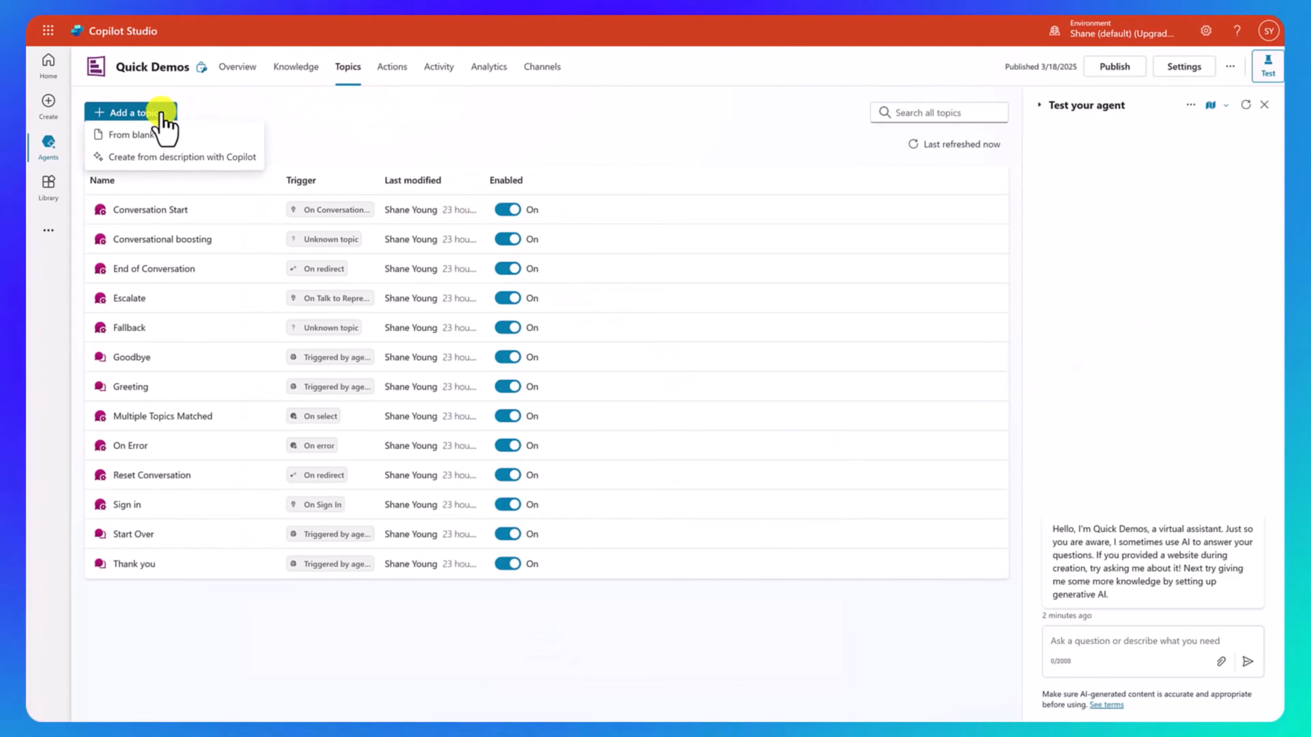
left_click(182, 139)
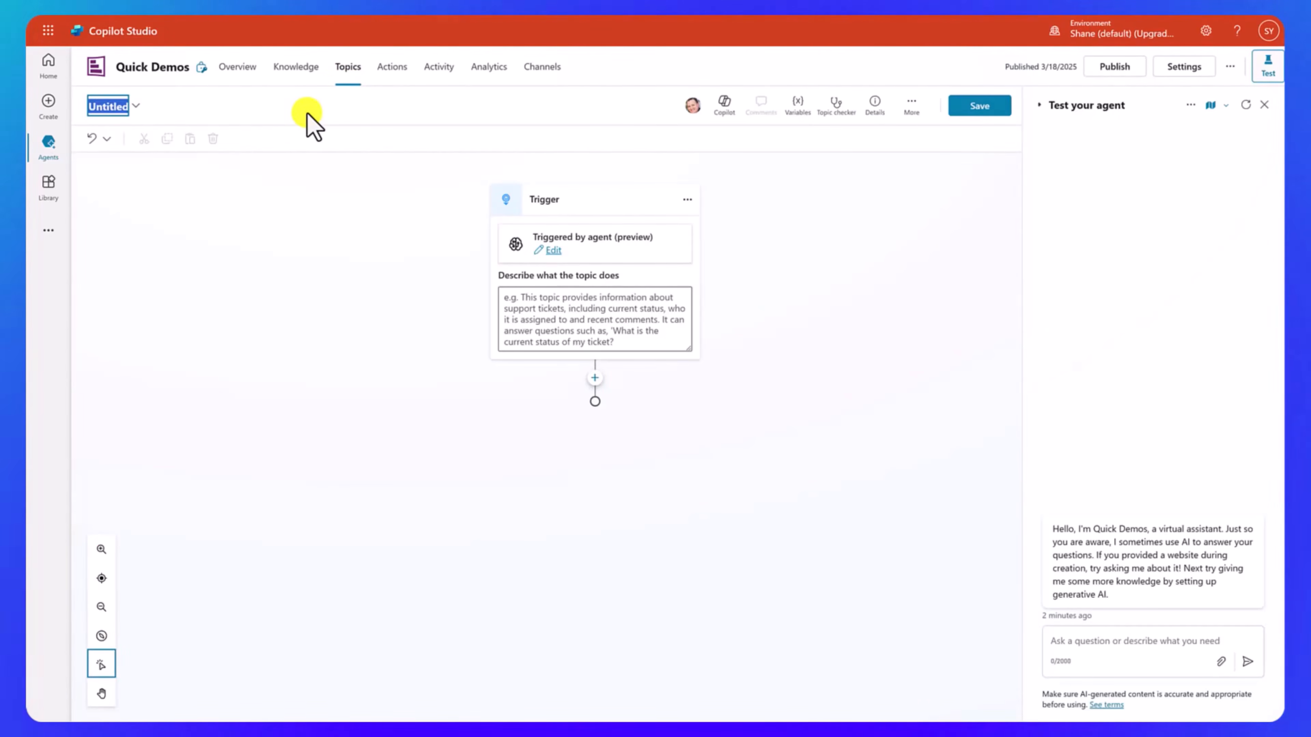
type("Test Topic")
Step: Describe what the topic does in its trigger as: Run this topic every time the user says "Test Topic"
left_click(568, 333)
type("Run this topic every time the user says \"Test Topic\"")
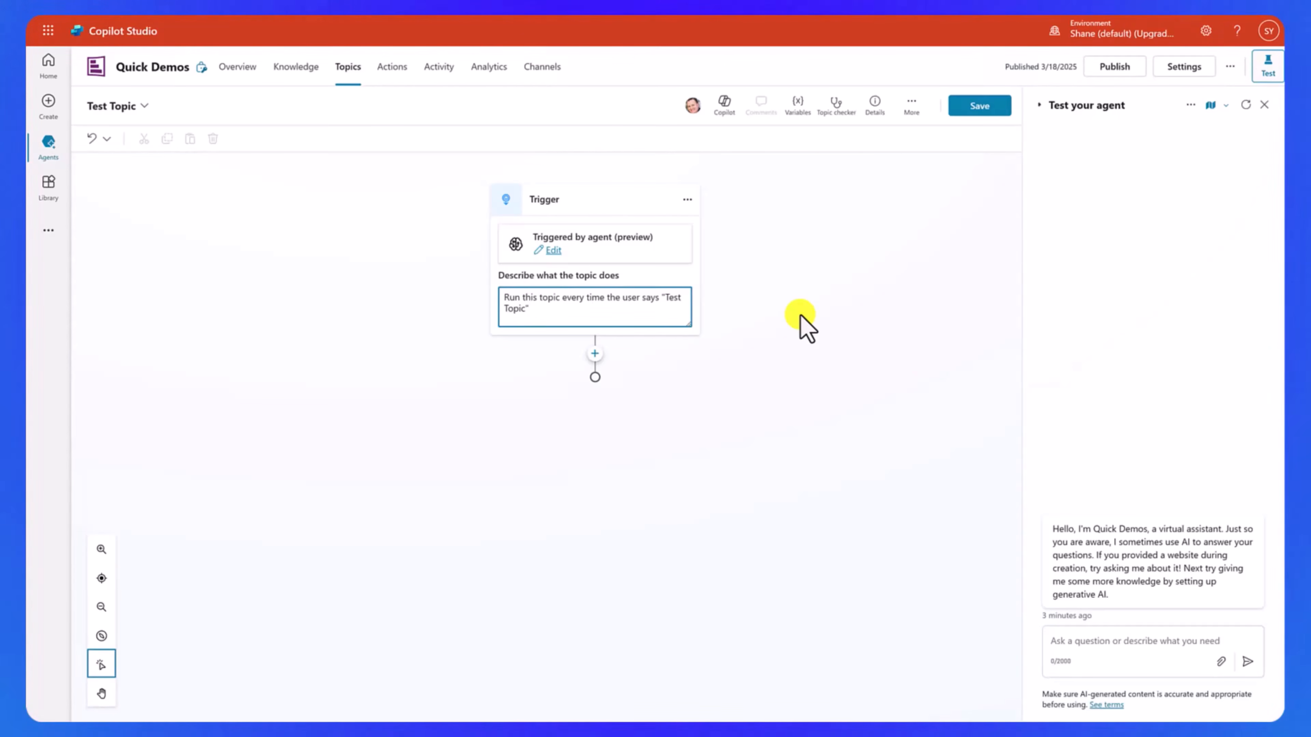
left_click(800, 315)
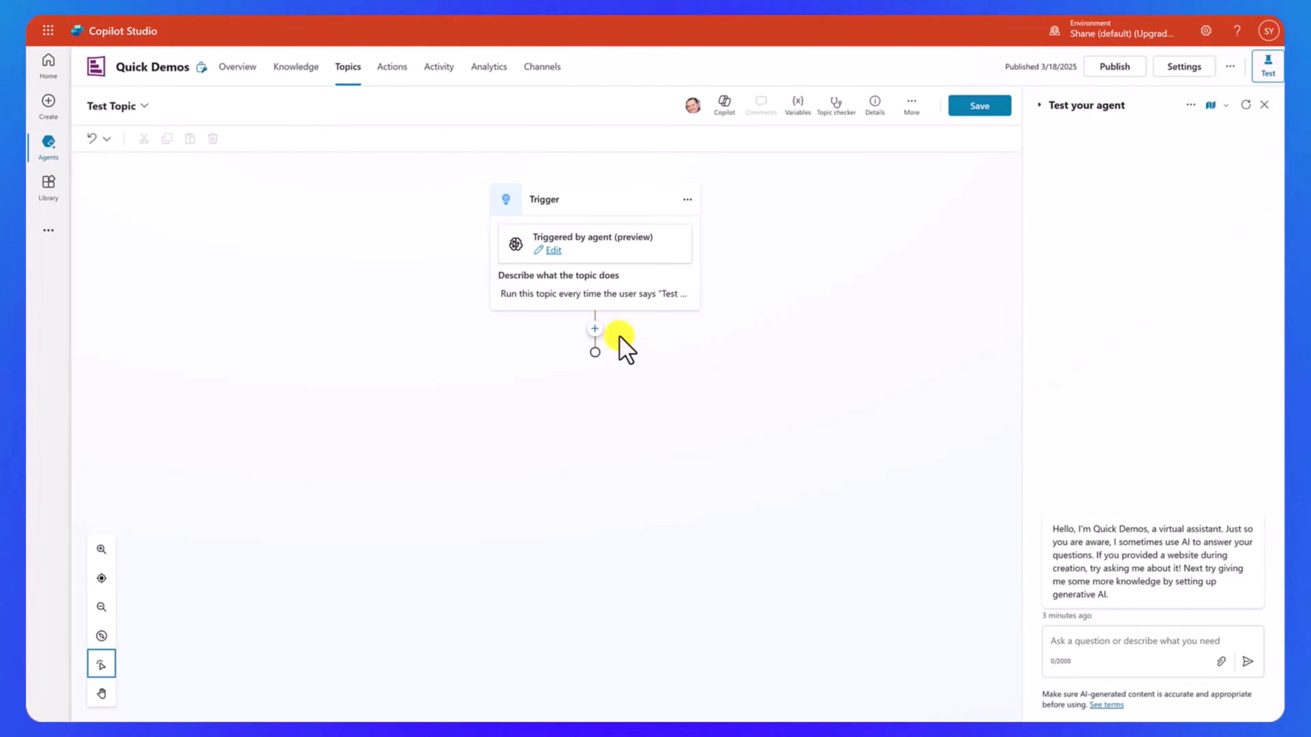
Step: Add a Send a message node directly below the trigger
left_click(594, 330)
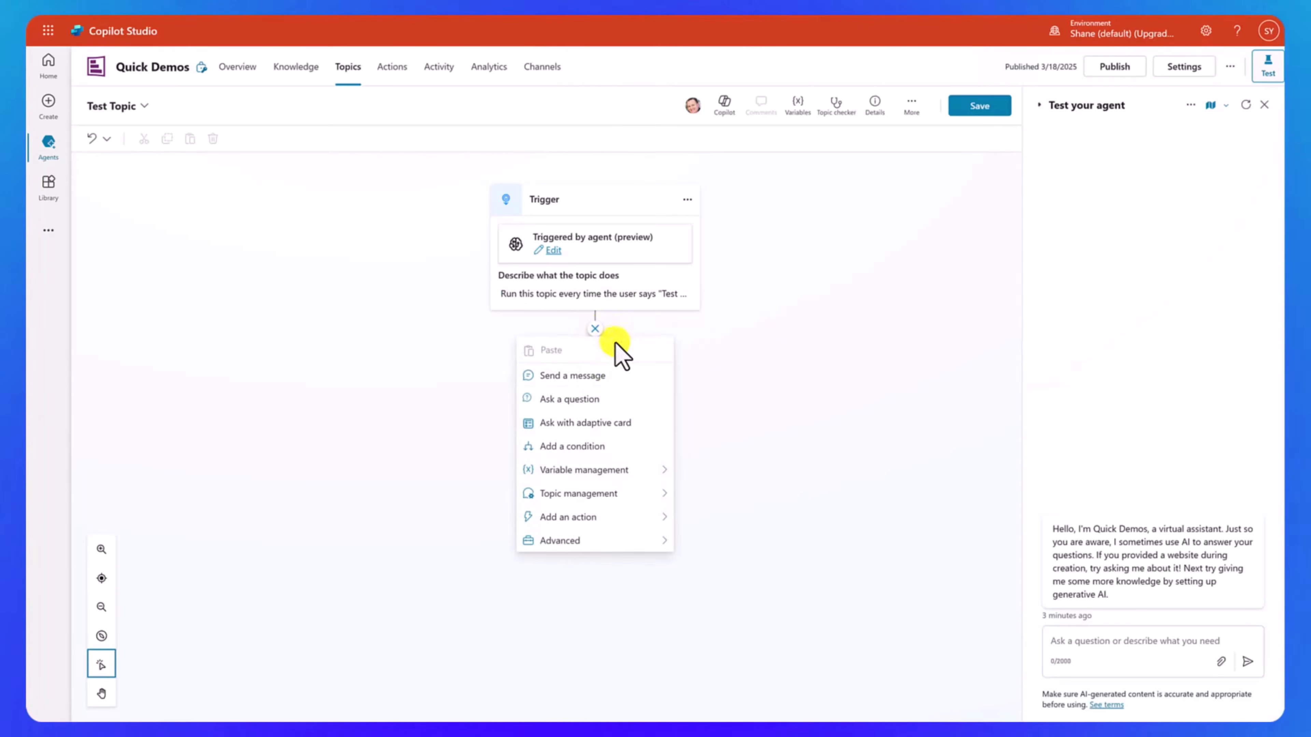
left_click(624, 379)
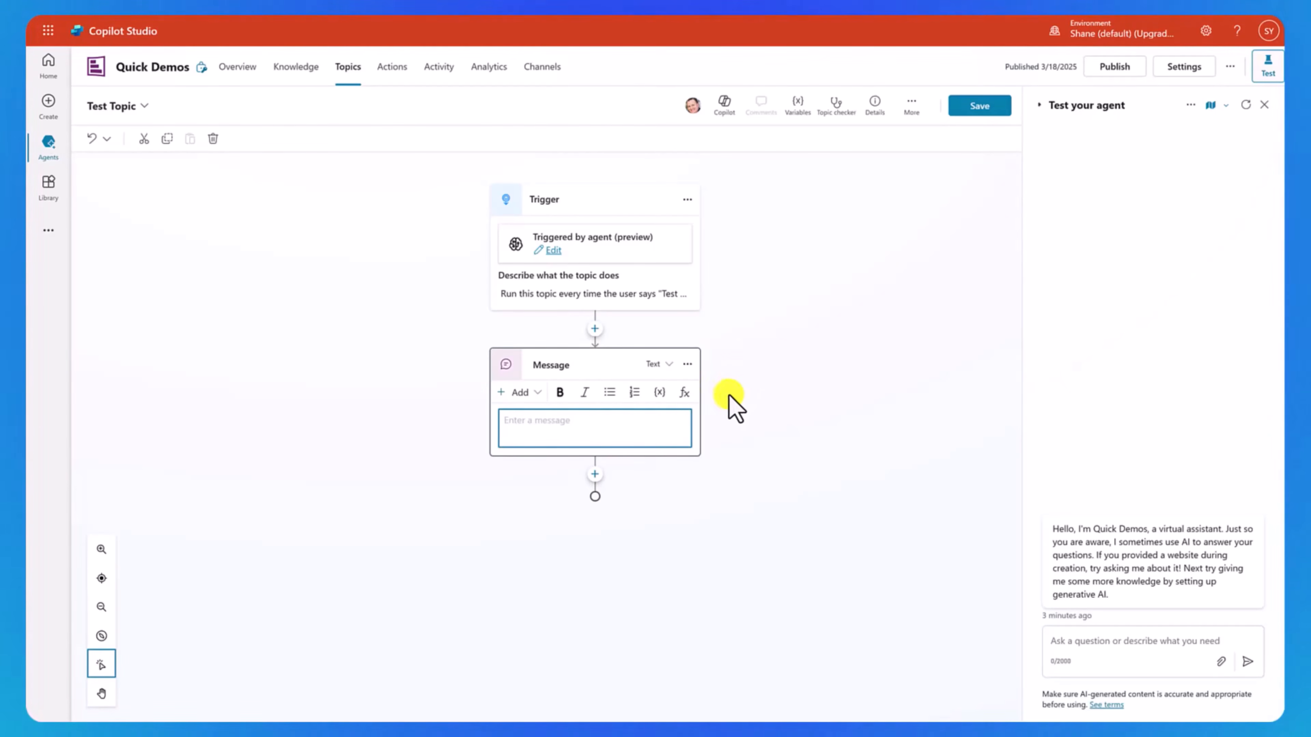
left_click(676, 424)
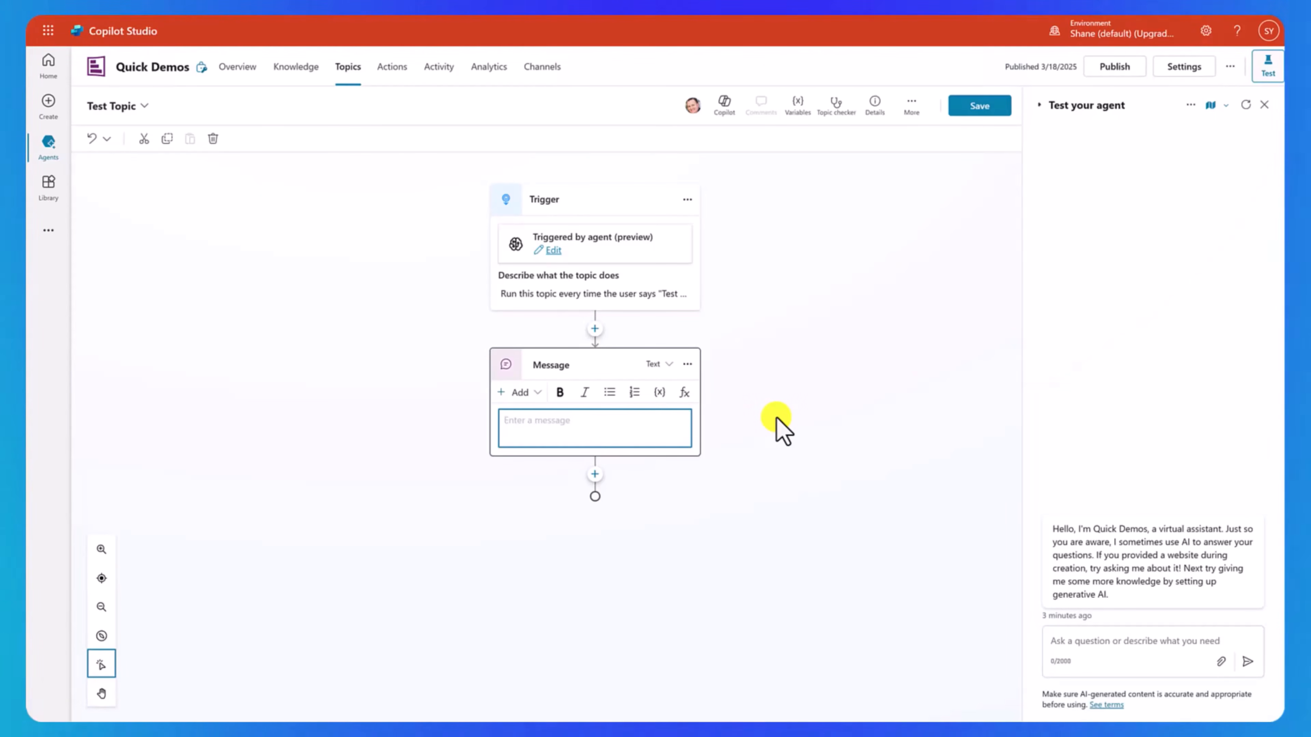
Step: Start a formula for the message and enter "Hello " & "Buddy"
left_click(684, 393)
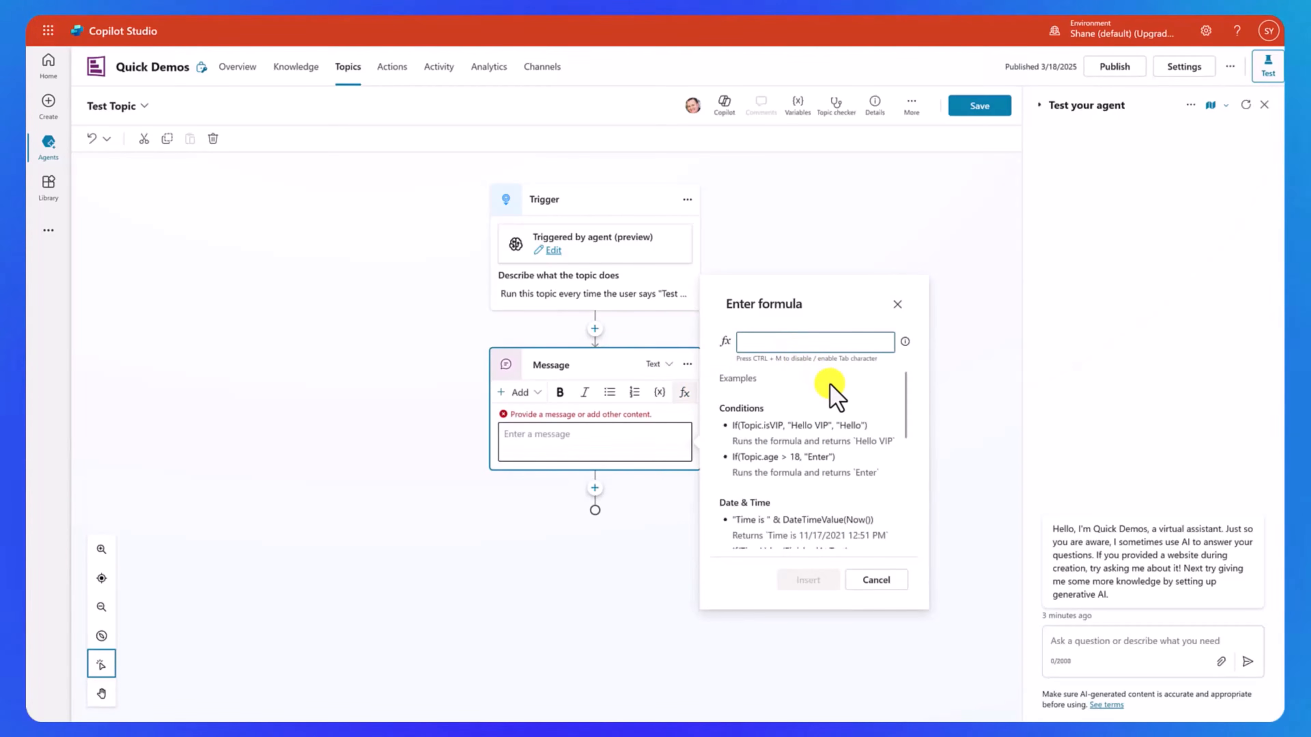
mouse_move(906, 402)
left_mouse_down()
mouse_move(898, 525)
mouse_move(904, 399)
left_mouse_up()
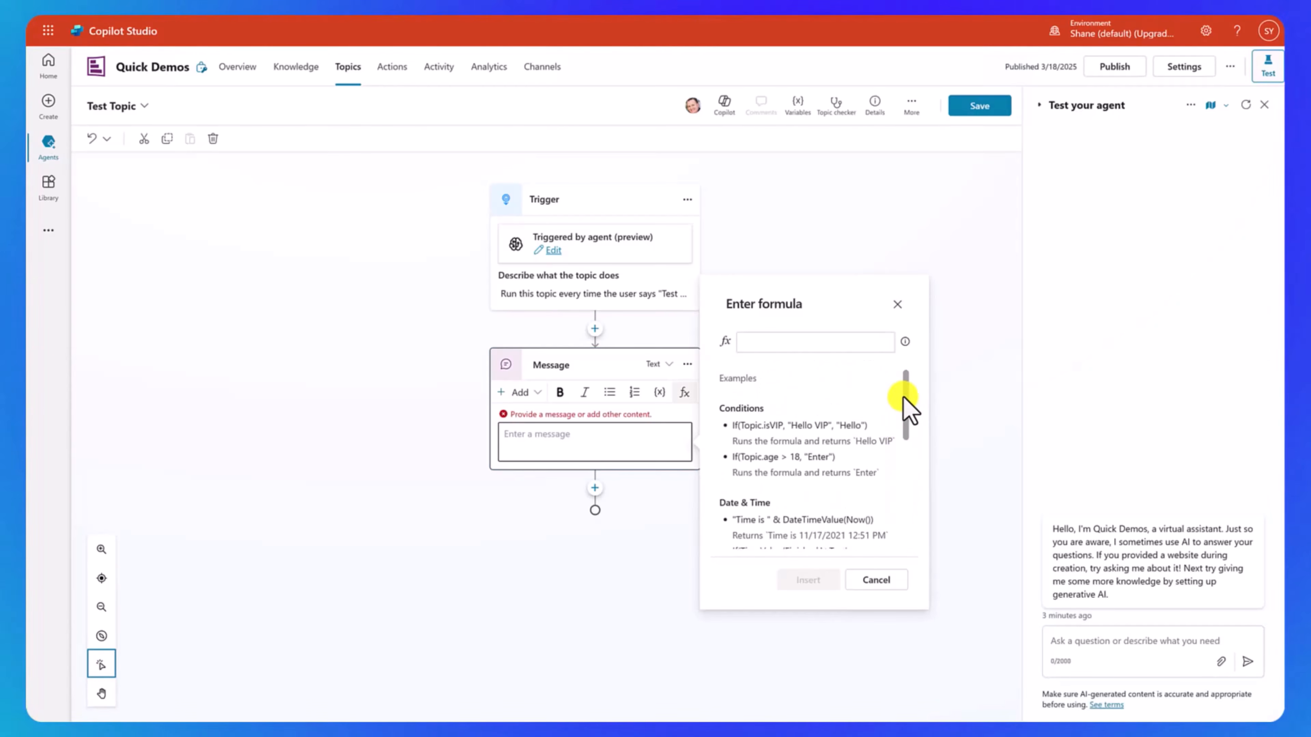
left_click(810, 346)
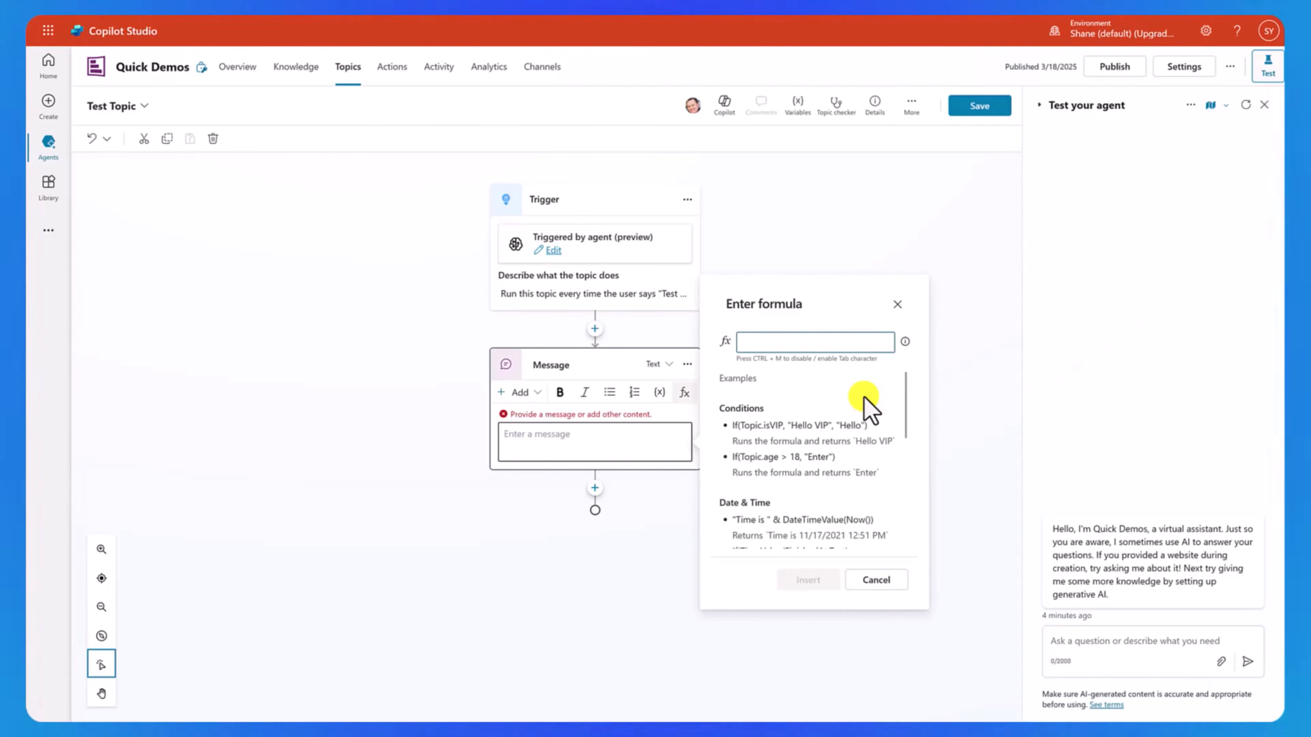
type("\"Hello \"")
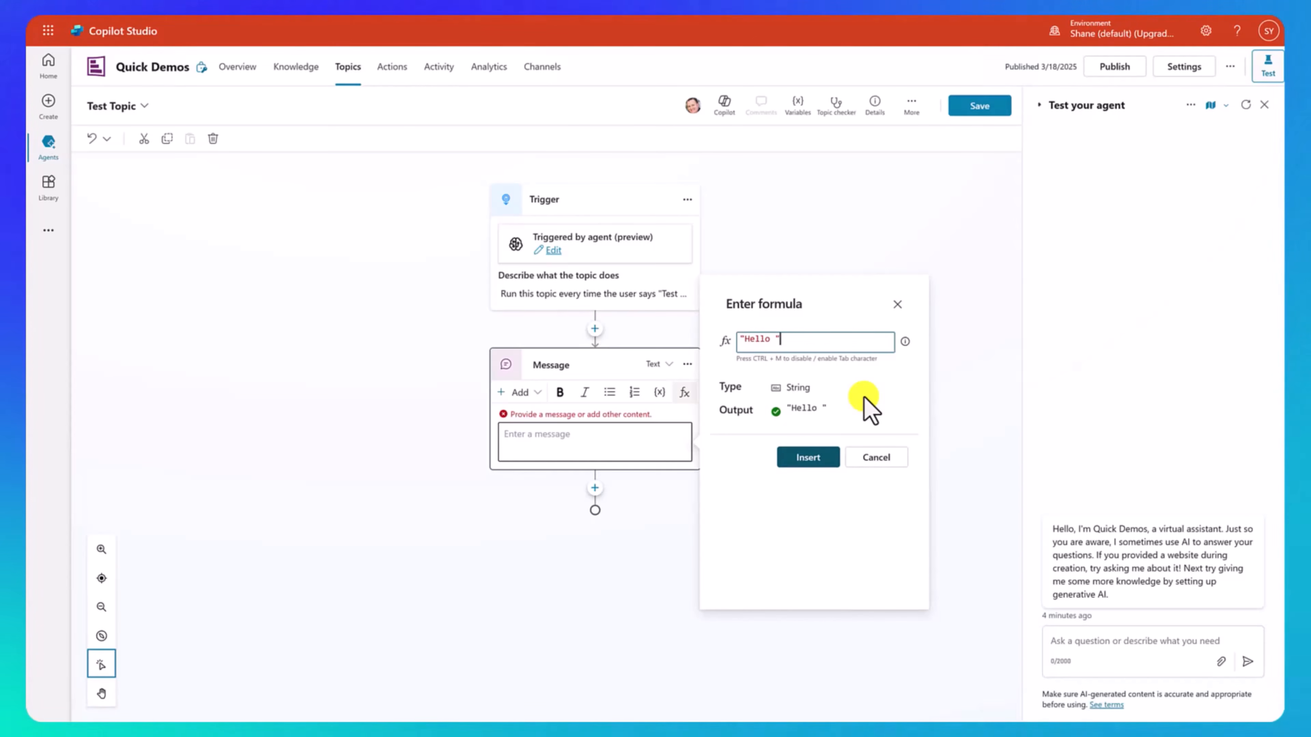
type("& \"Buddy")
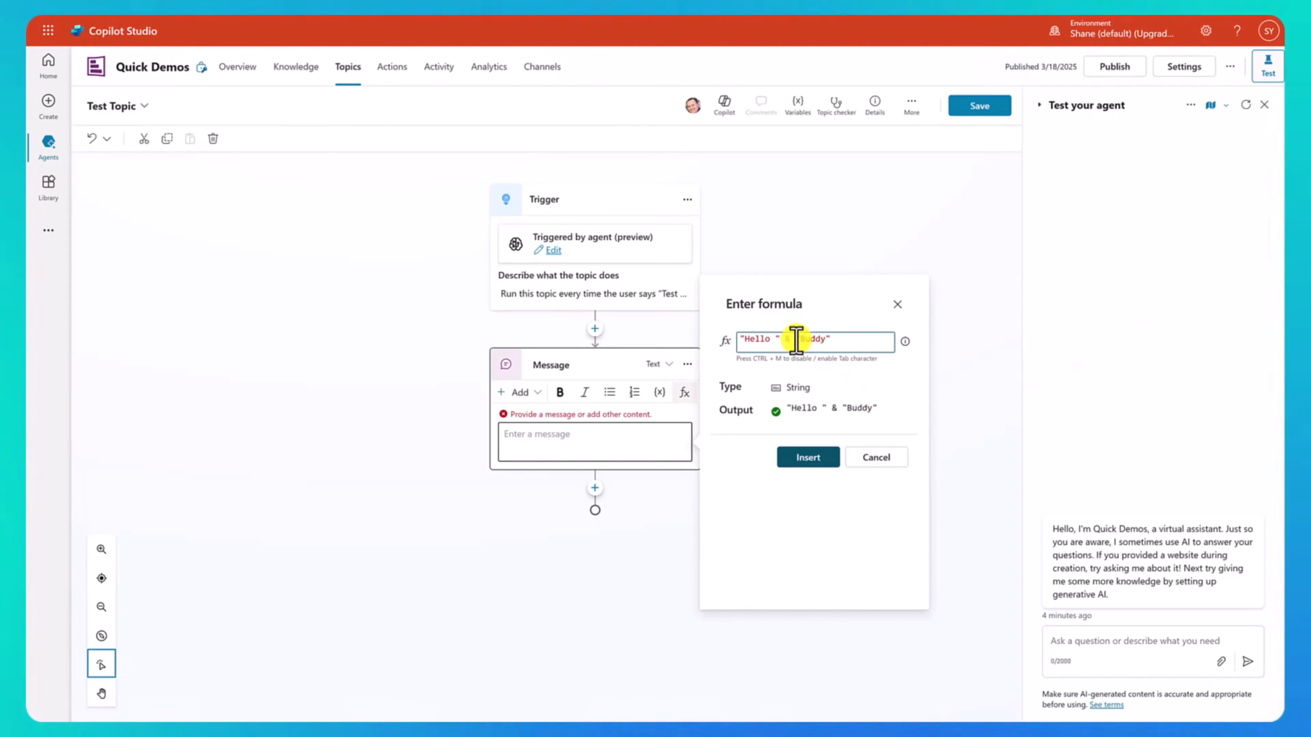
Step: Try User() in place of "Buddy" in the formula, and clear it so only "Hello " & is left
double_click(814, 340)
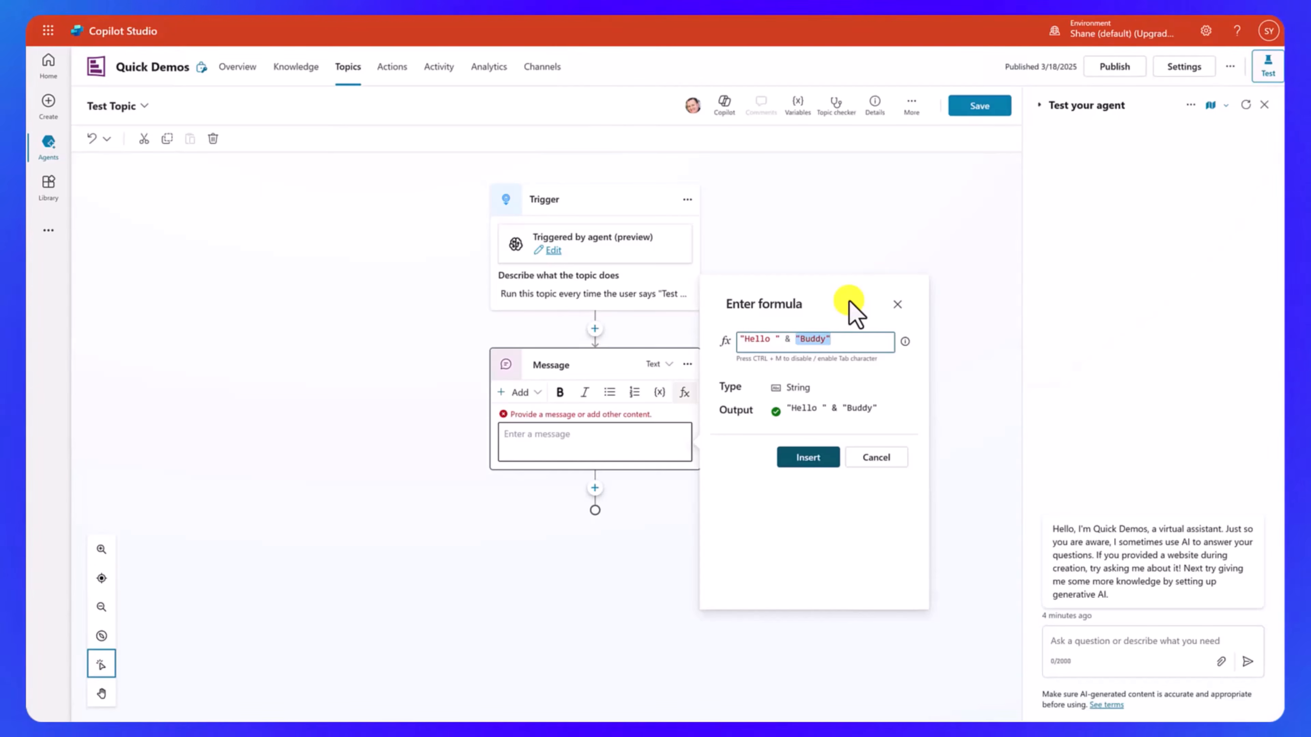
type("User()")
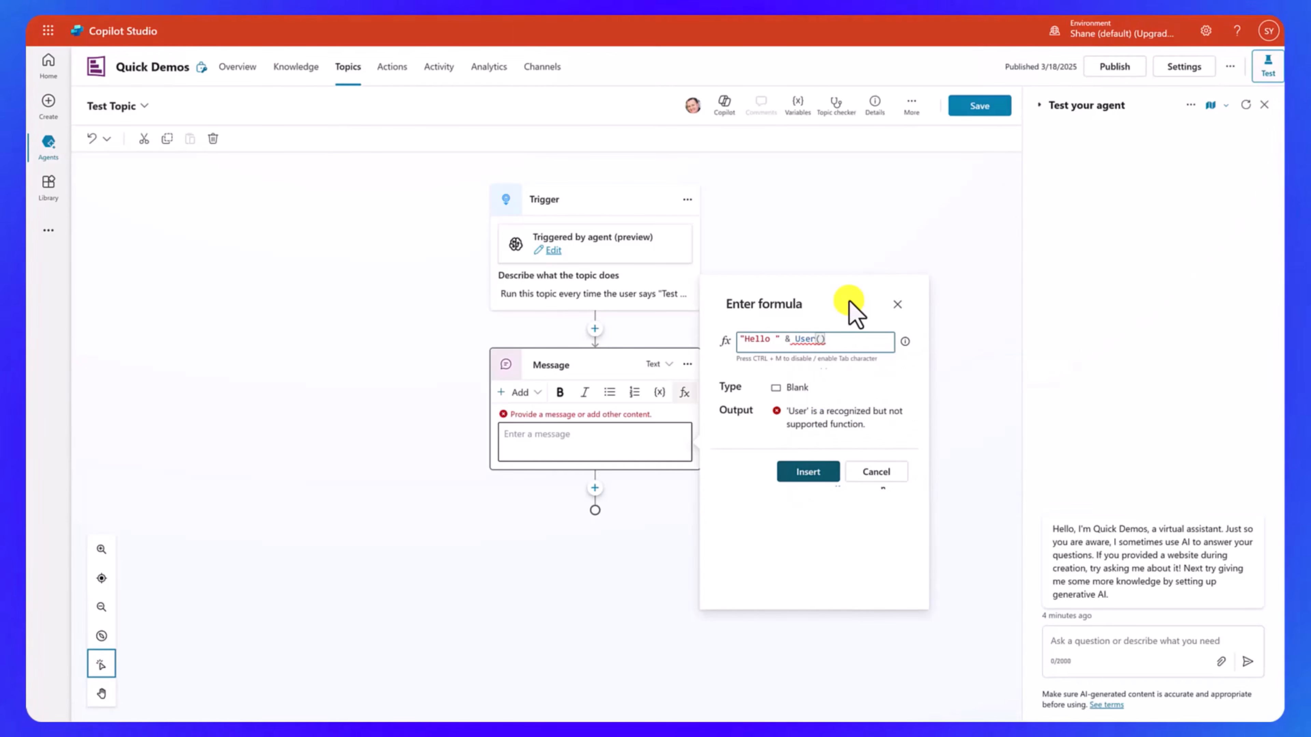
key("BackSpace")
key("BackSpace")
key("BackSpace")
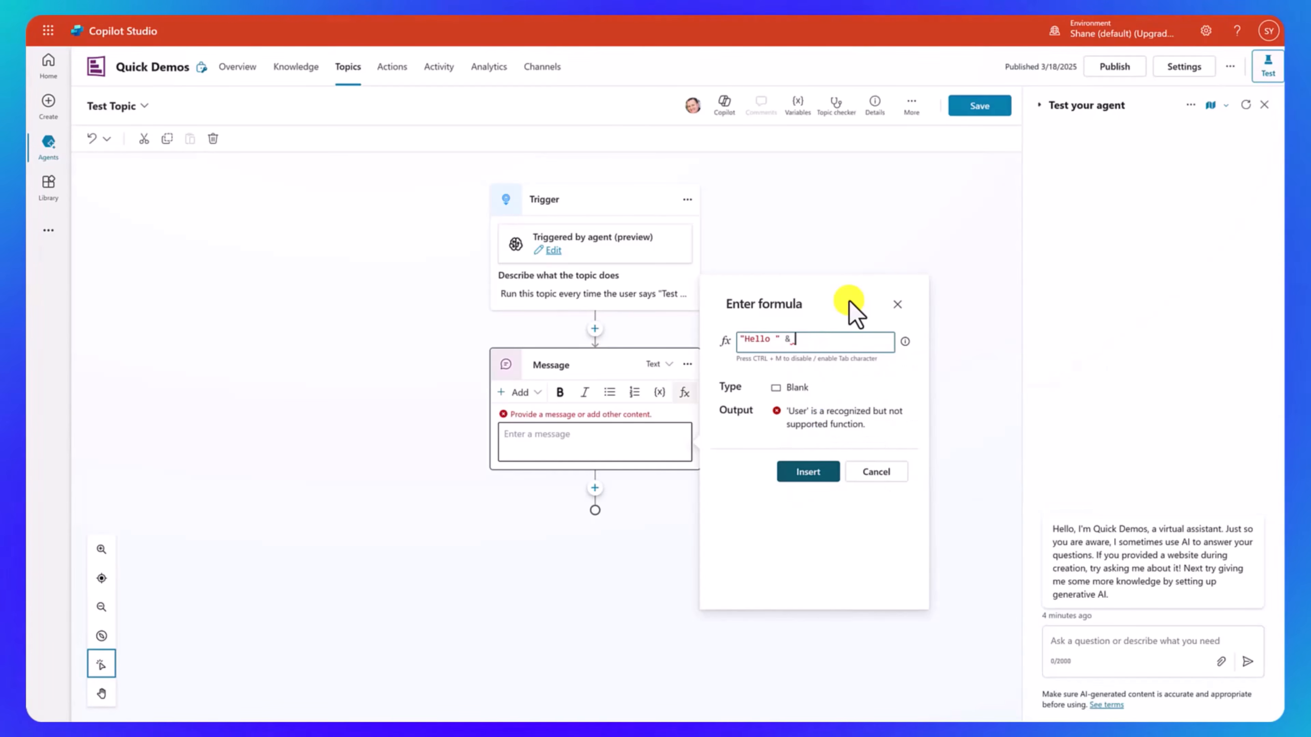
key("BackSpace")
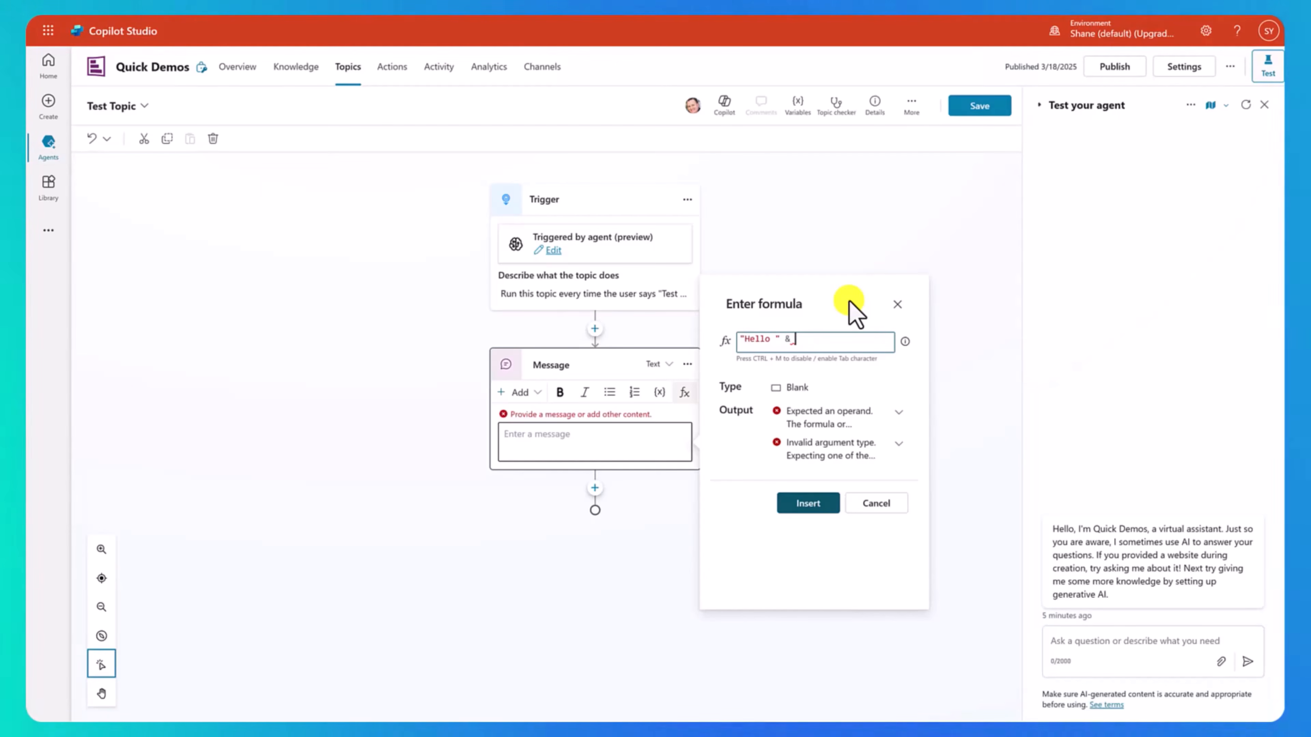
Step: Complete the formula as "Hello " & System.User.DisplayName and insert it into the message
type("Syst")
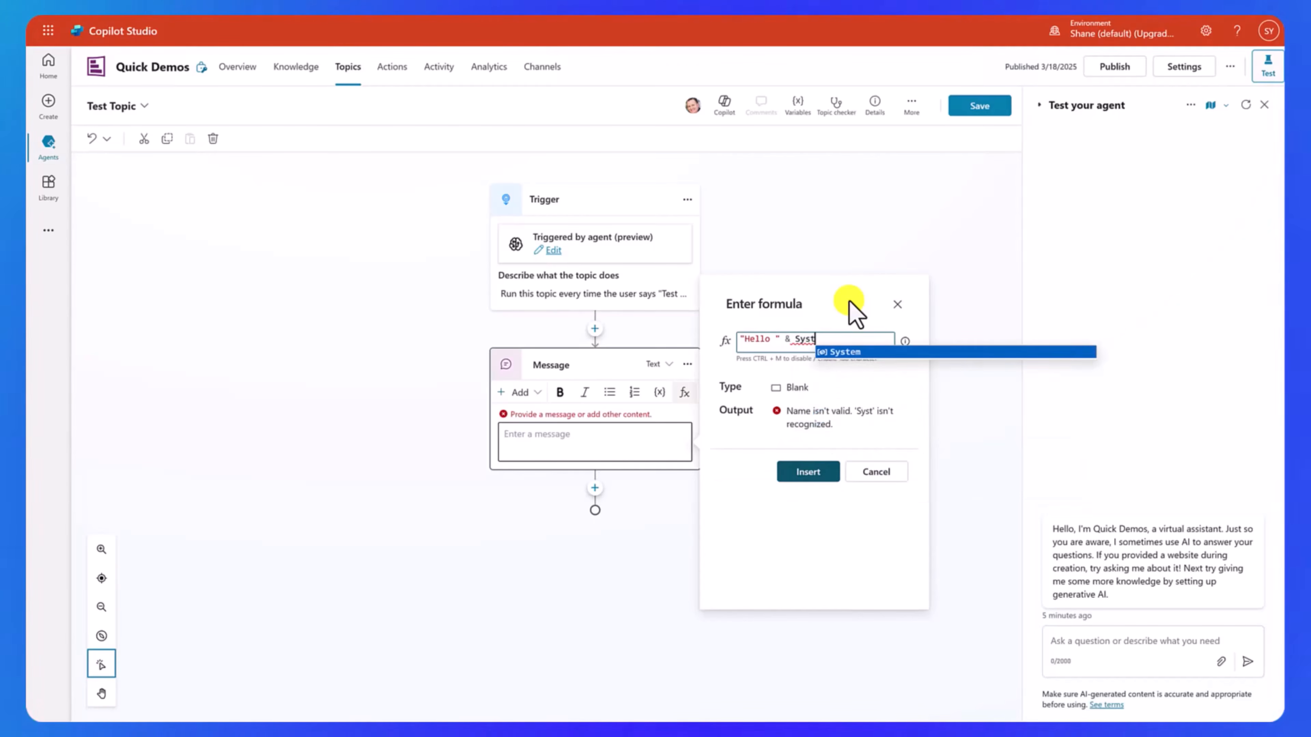
key("Tab")
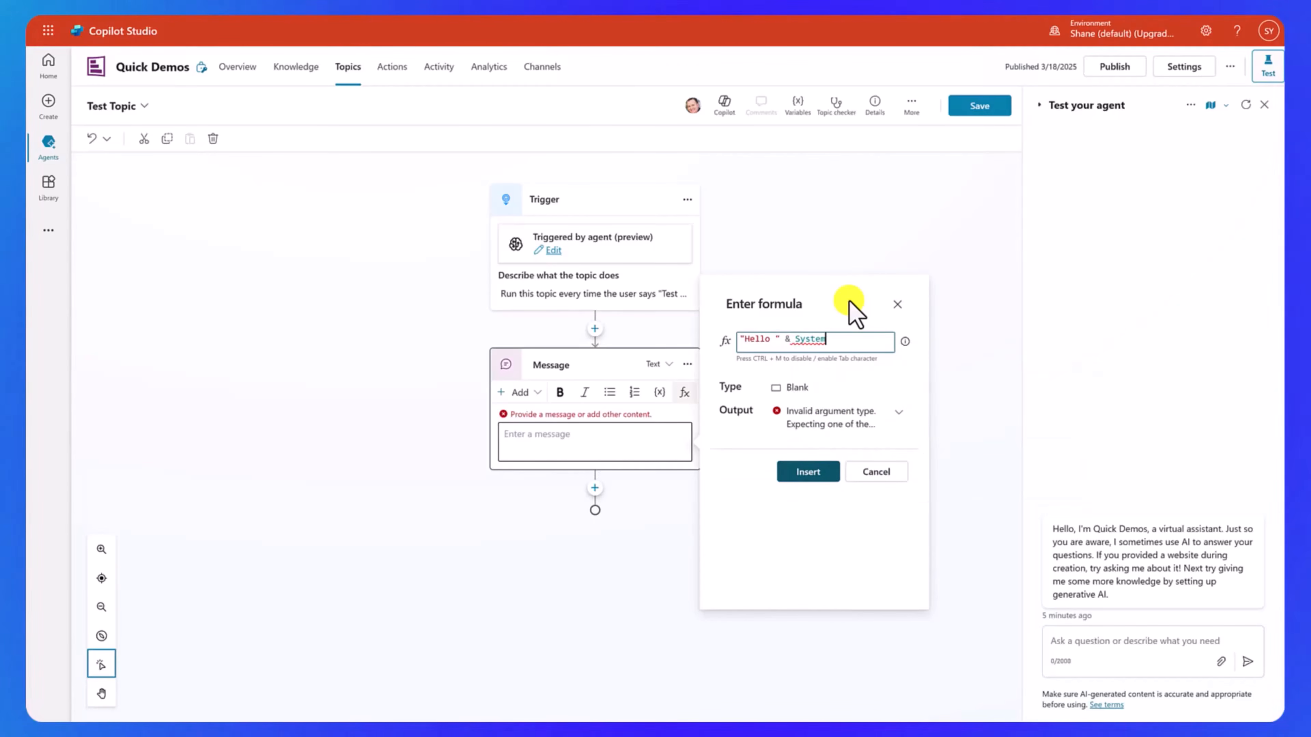
type(".")
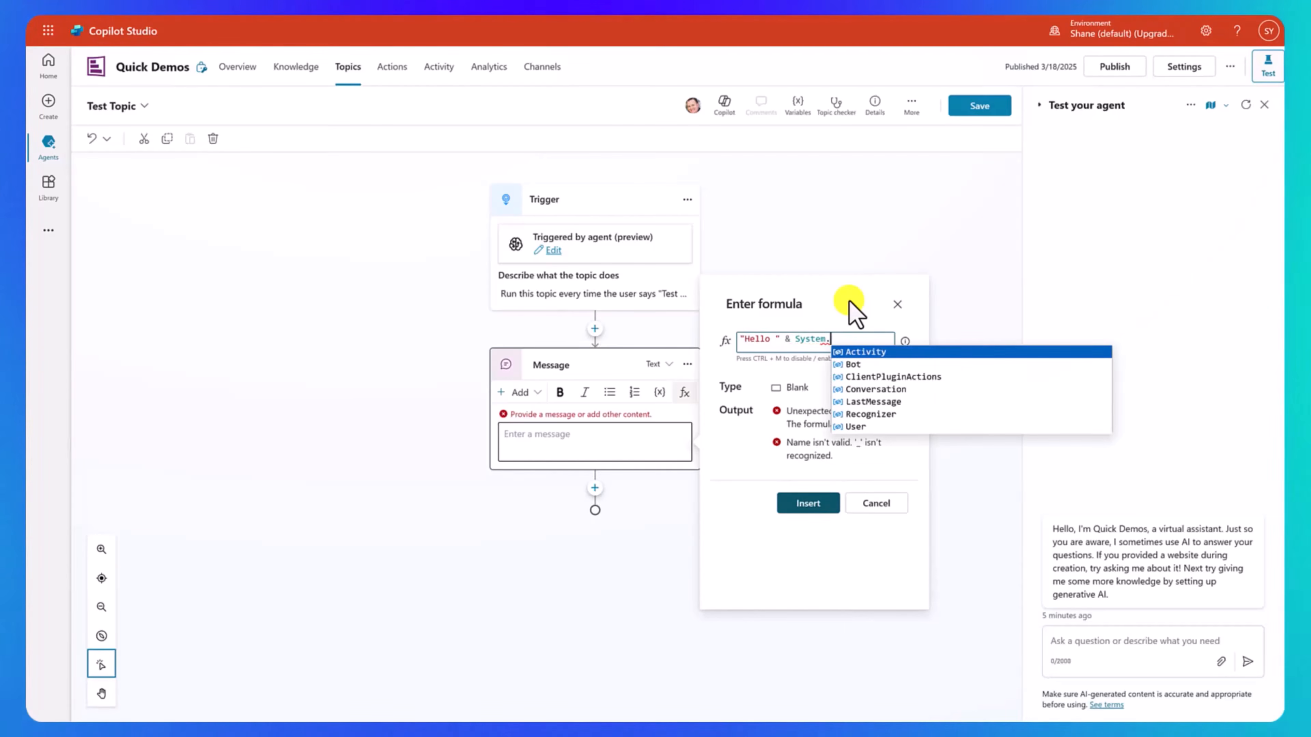
key("Down")
key("Down")
key("Down")
key("Down")
key("Down")
key("Down")
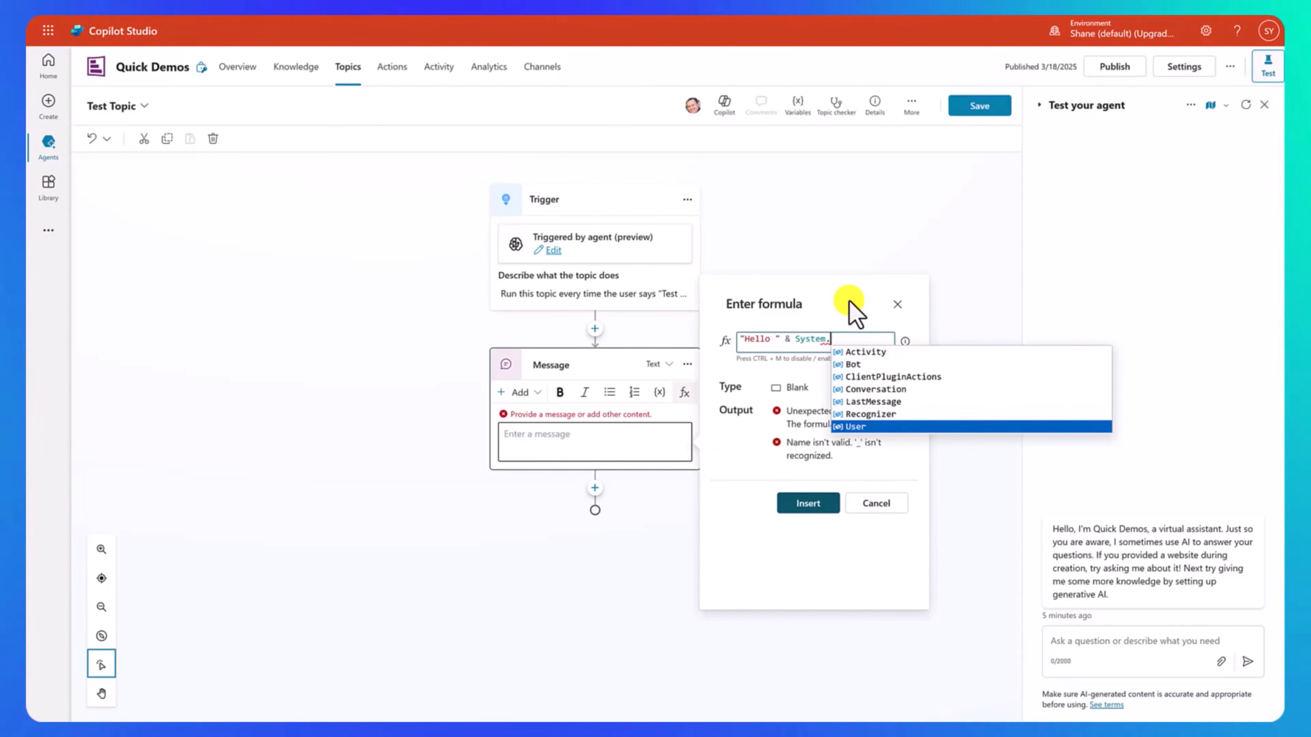
key("Return")
type(".")
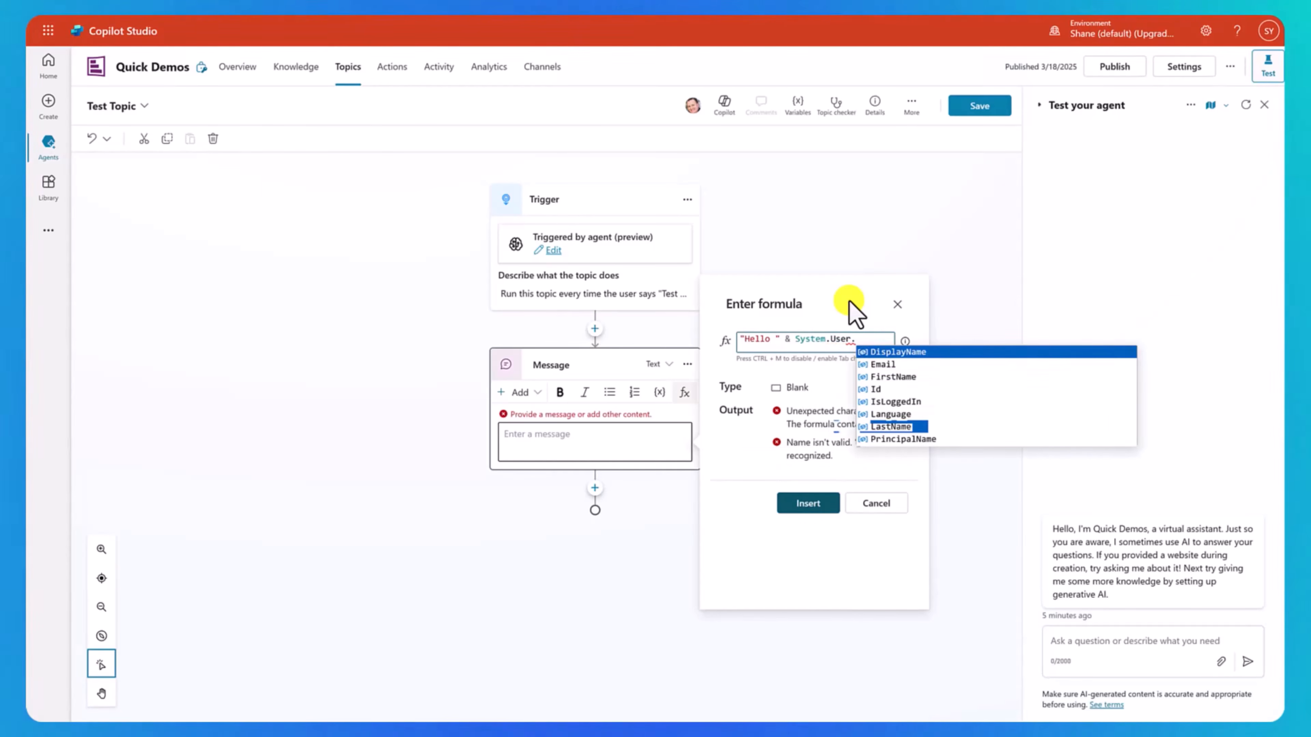
key("Return")
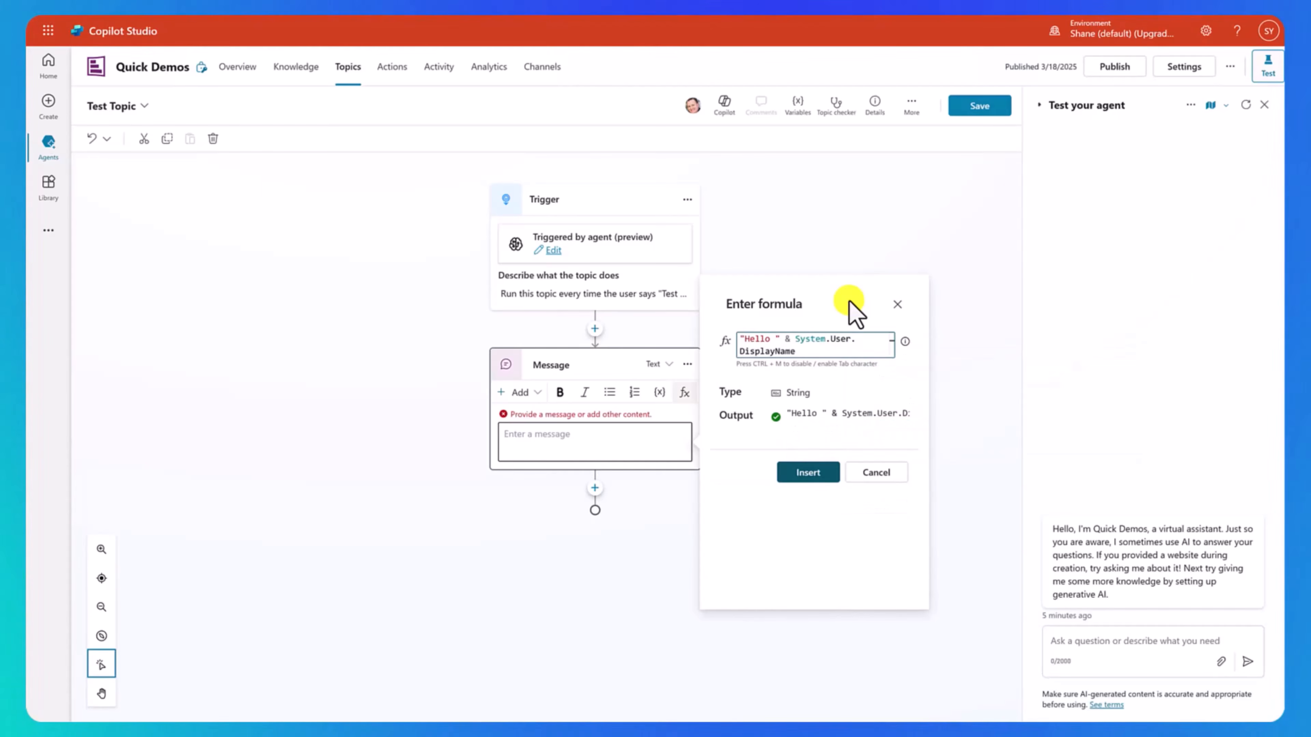
left_click(817, 481)
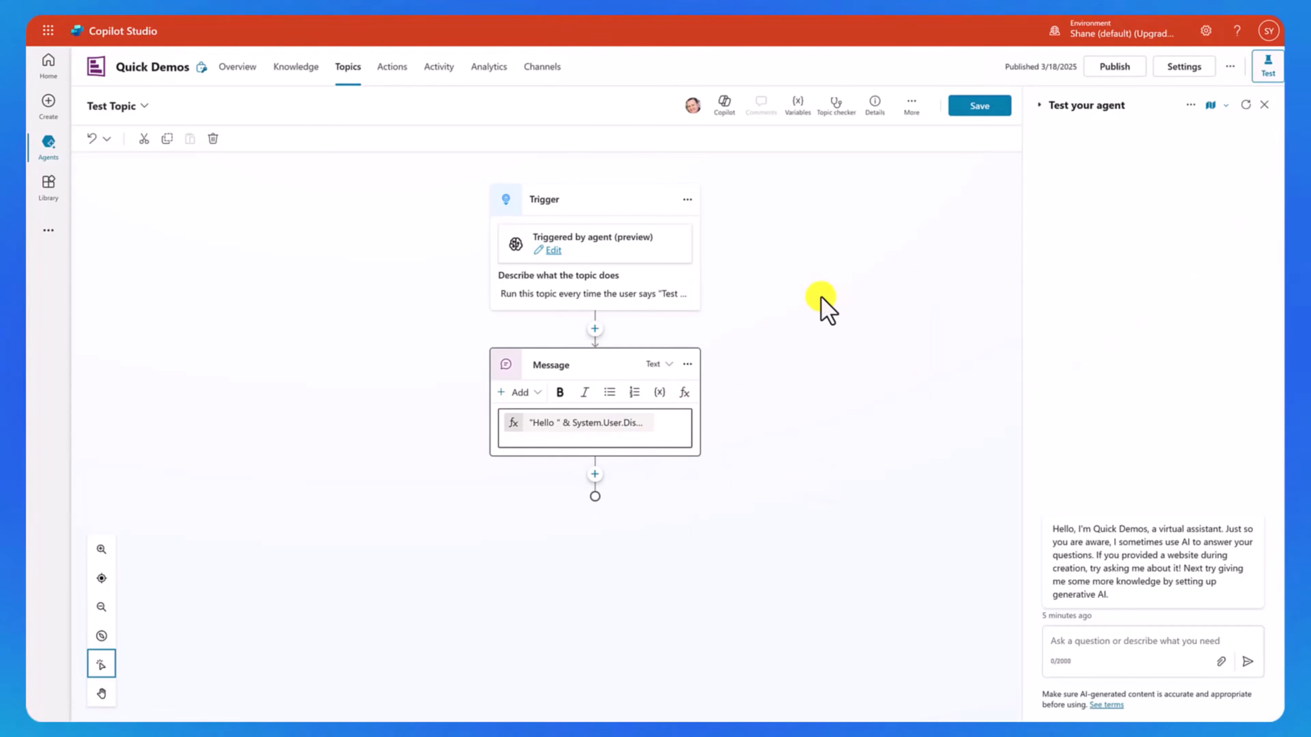
Step: Save the topic and send "Test Topic" to the agent in the test chat
left_click(954, 109)
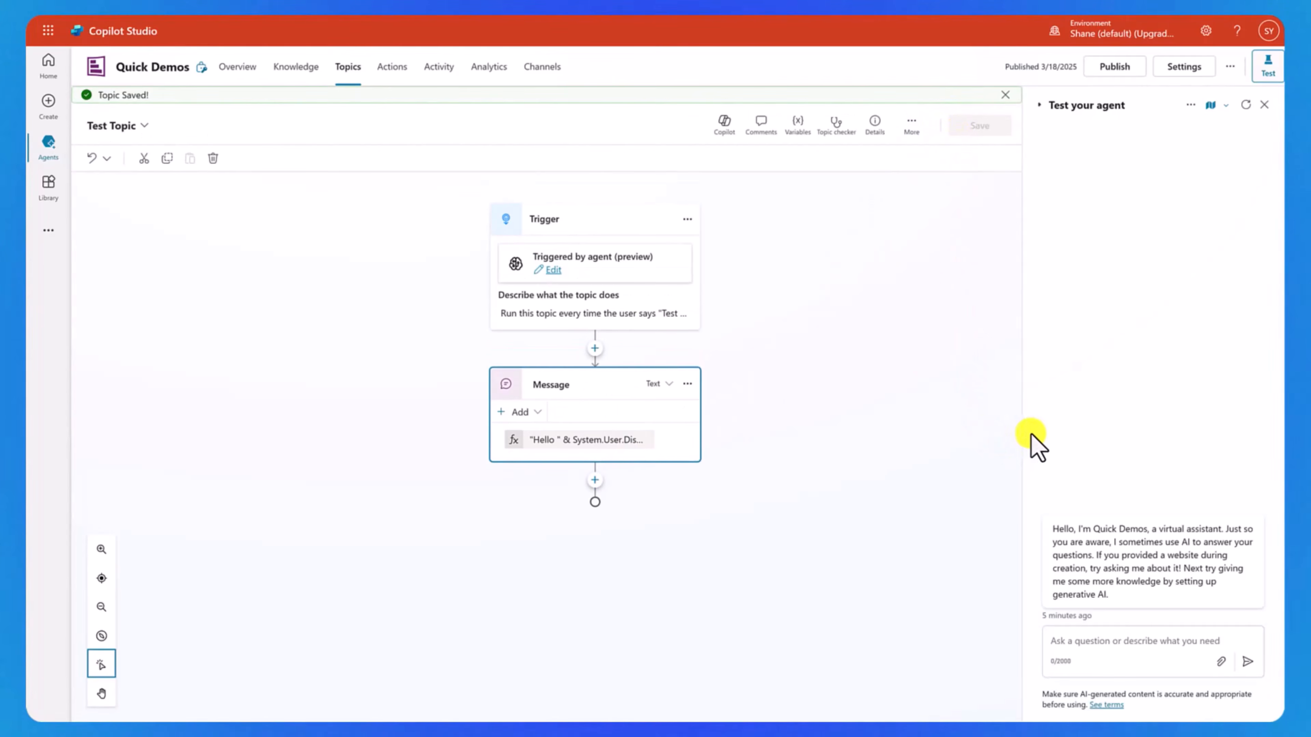
left_click(1108, 640)
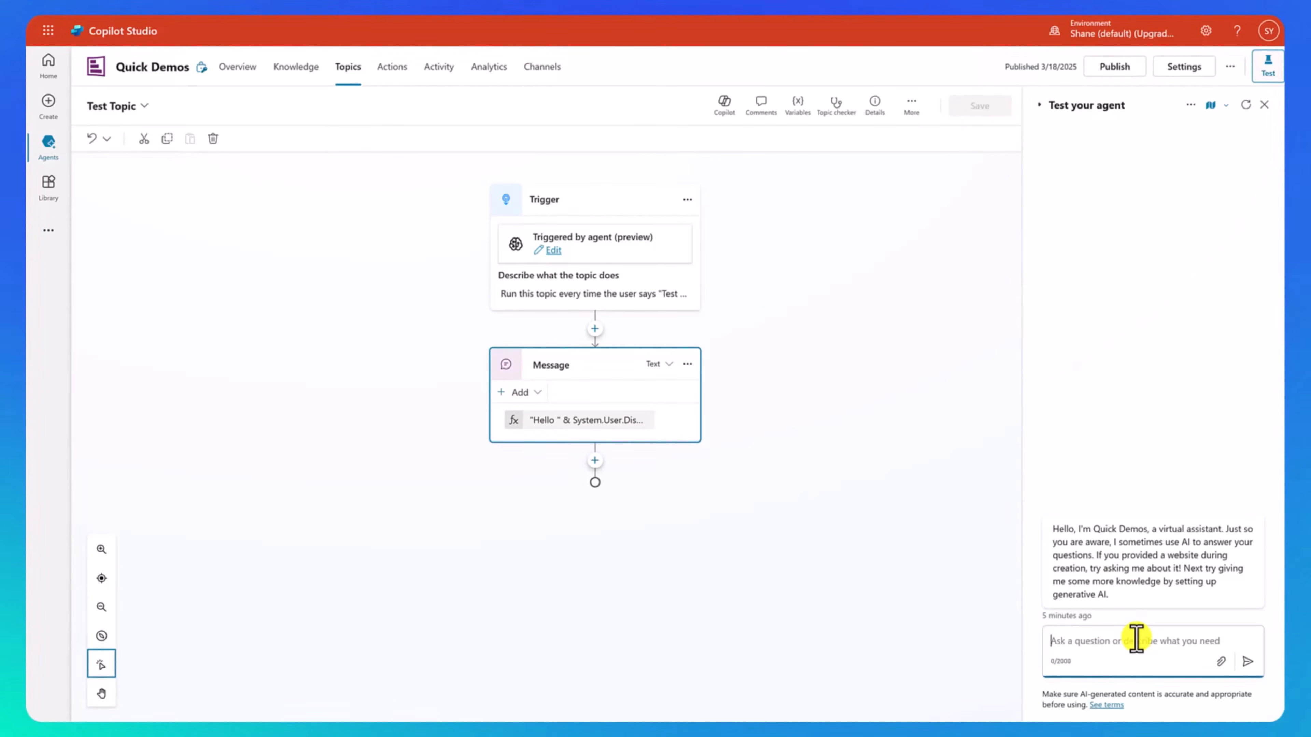
type("Test Topic")
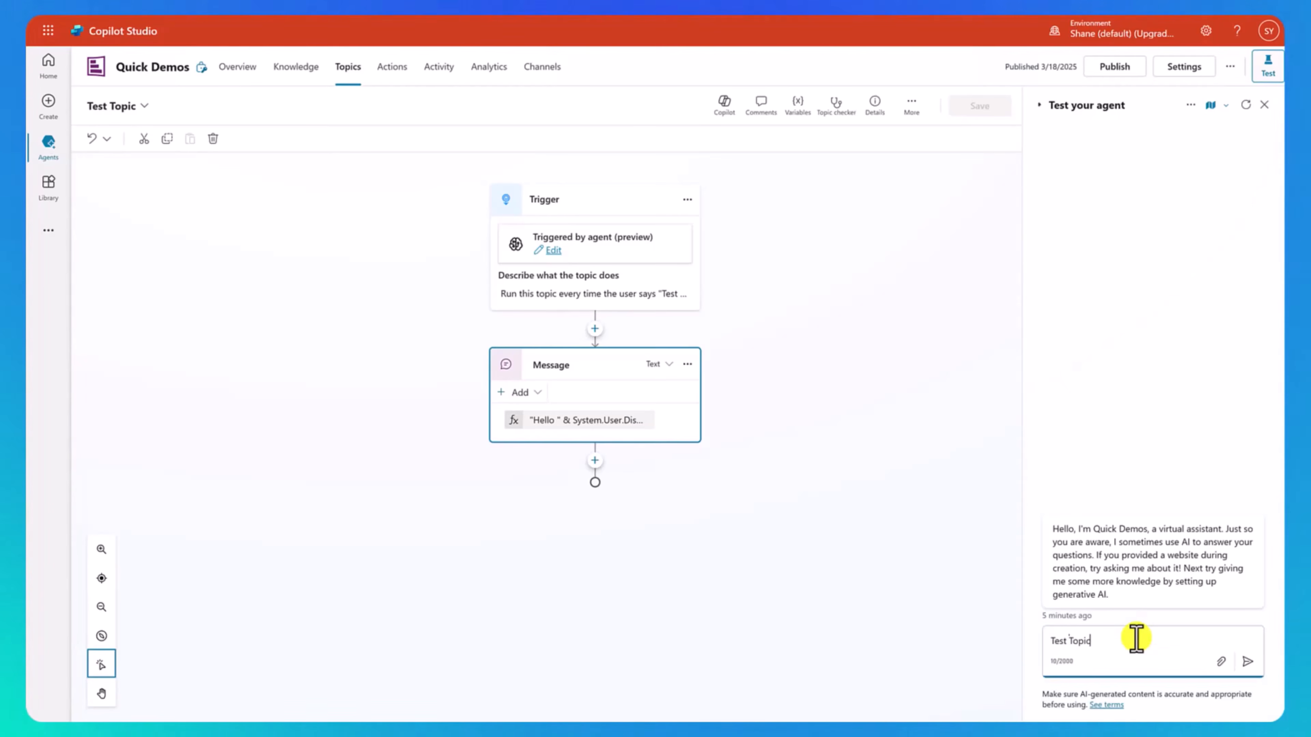
key("Return")
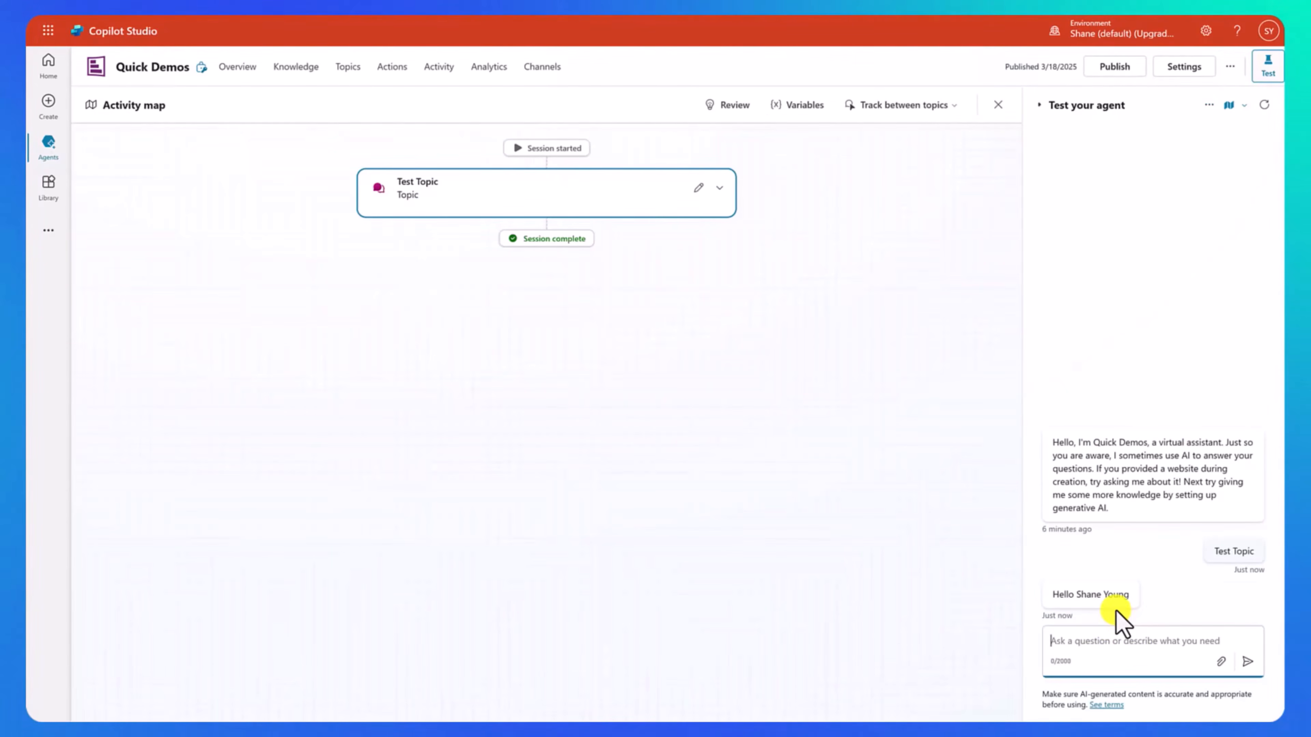
Step: Reopen Test Topic from the activity map and replace the message's formula with the plain text "Hello"
left_click(699, 189)
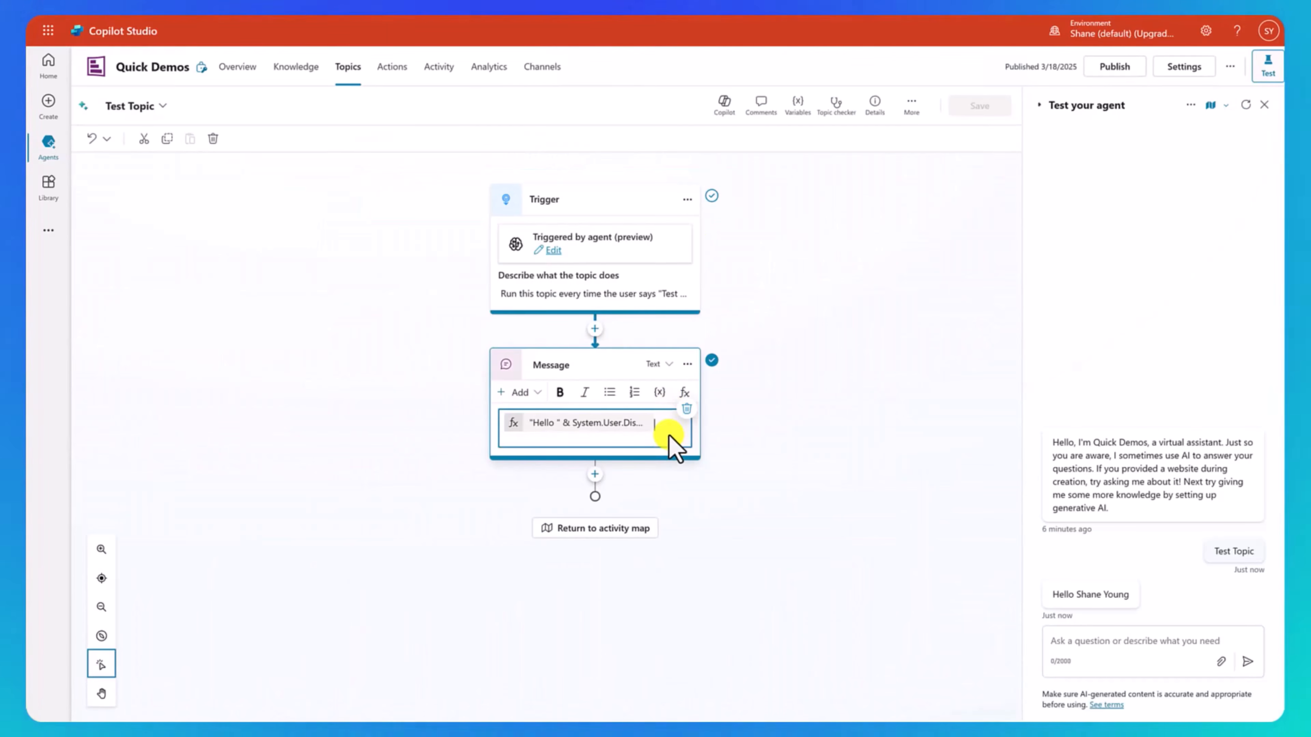
key("BackSpace")
type("Hello")
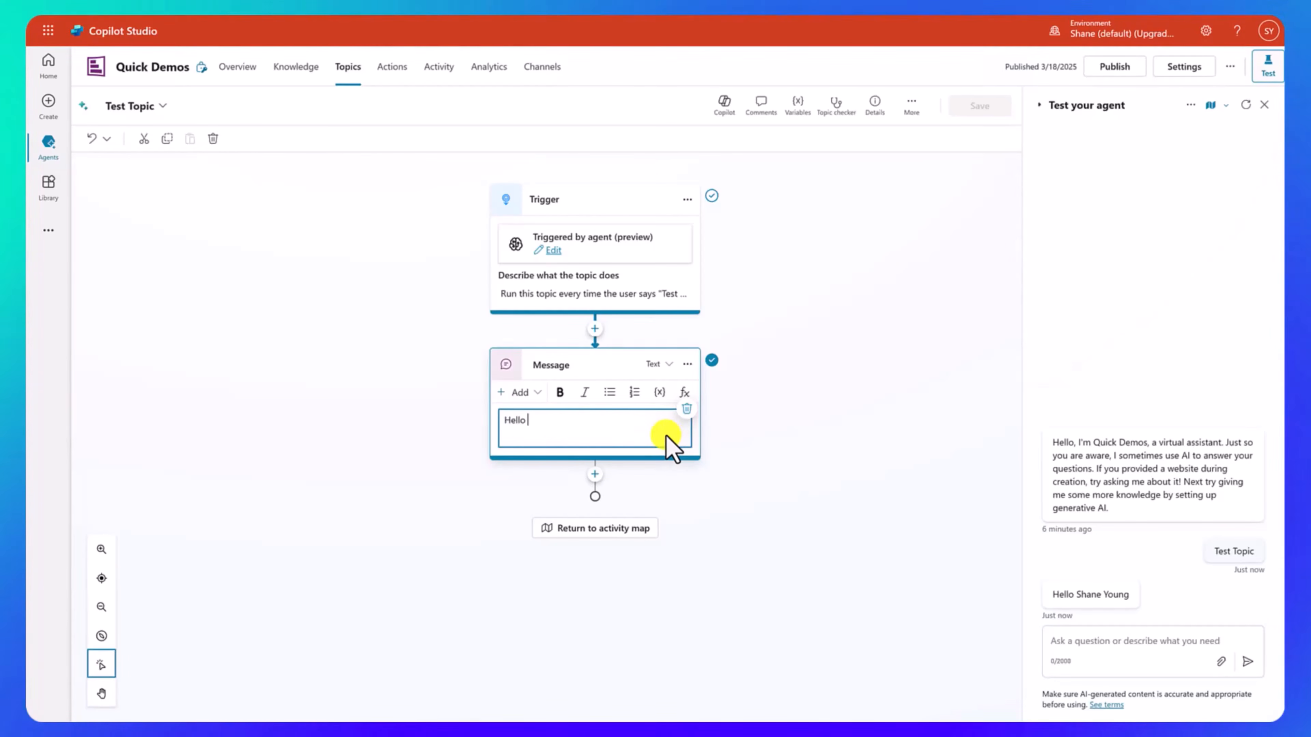
Step: Find the system variable User.DisplayName by searching for "user" and insert it after "Hello" in the message
left_click(660, 393)
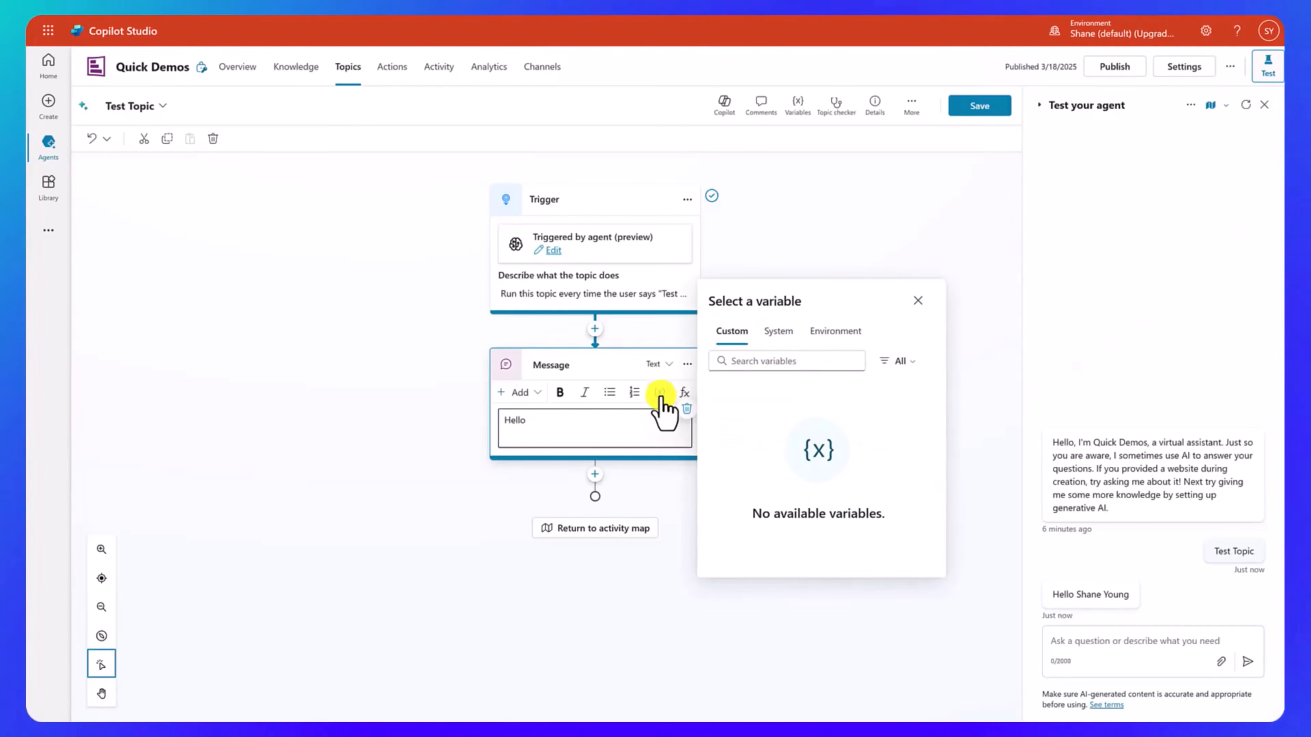
left_click(783, 333)
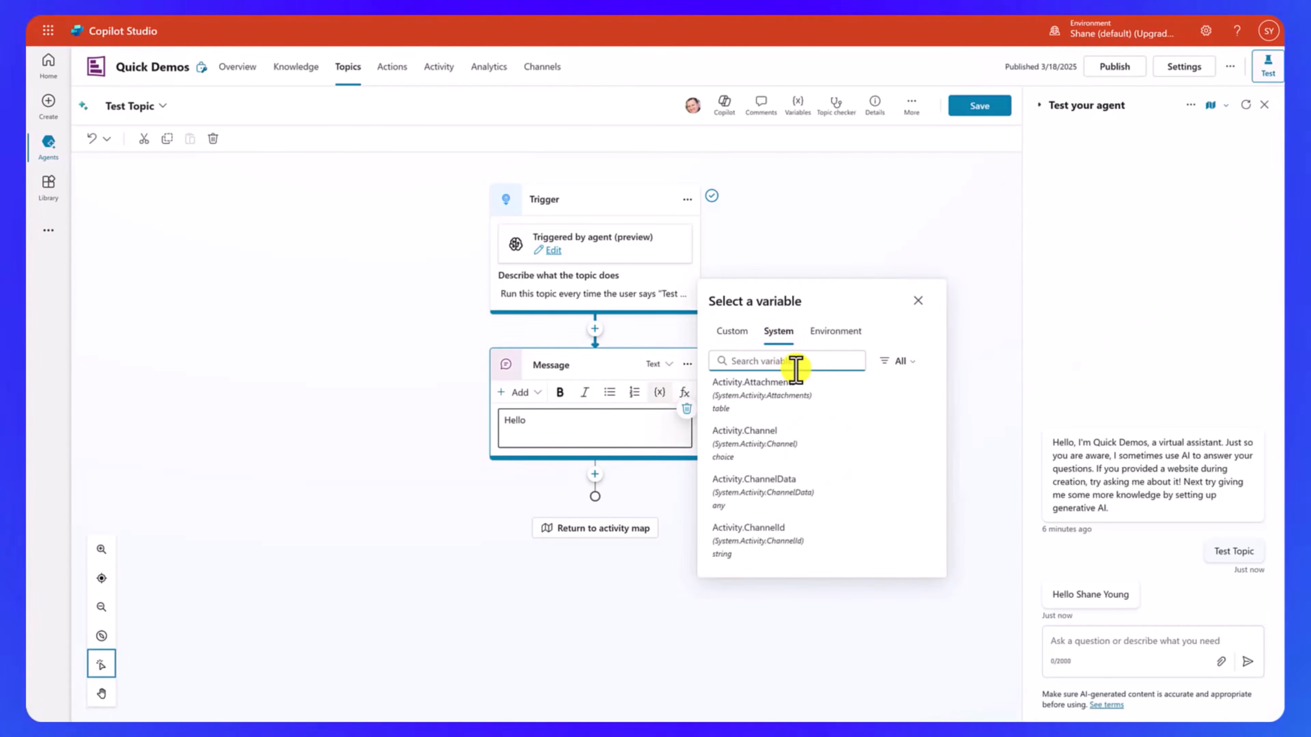
type("er")
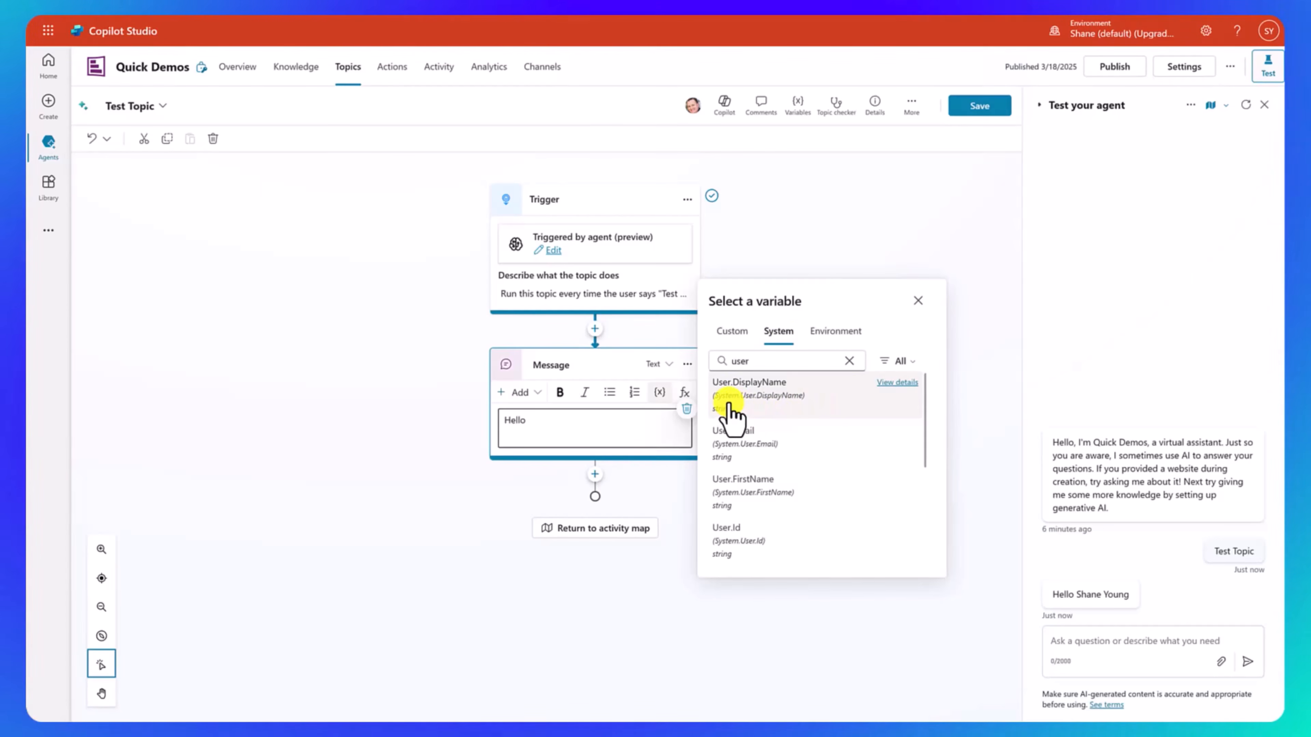
left_click(837, 417)
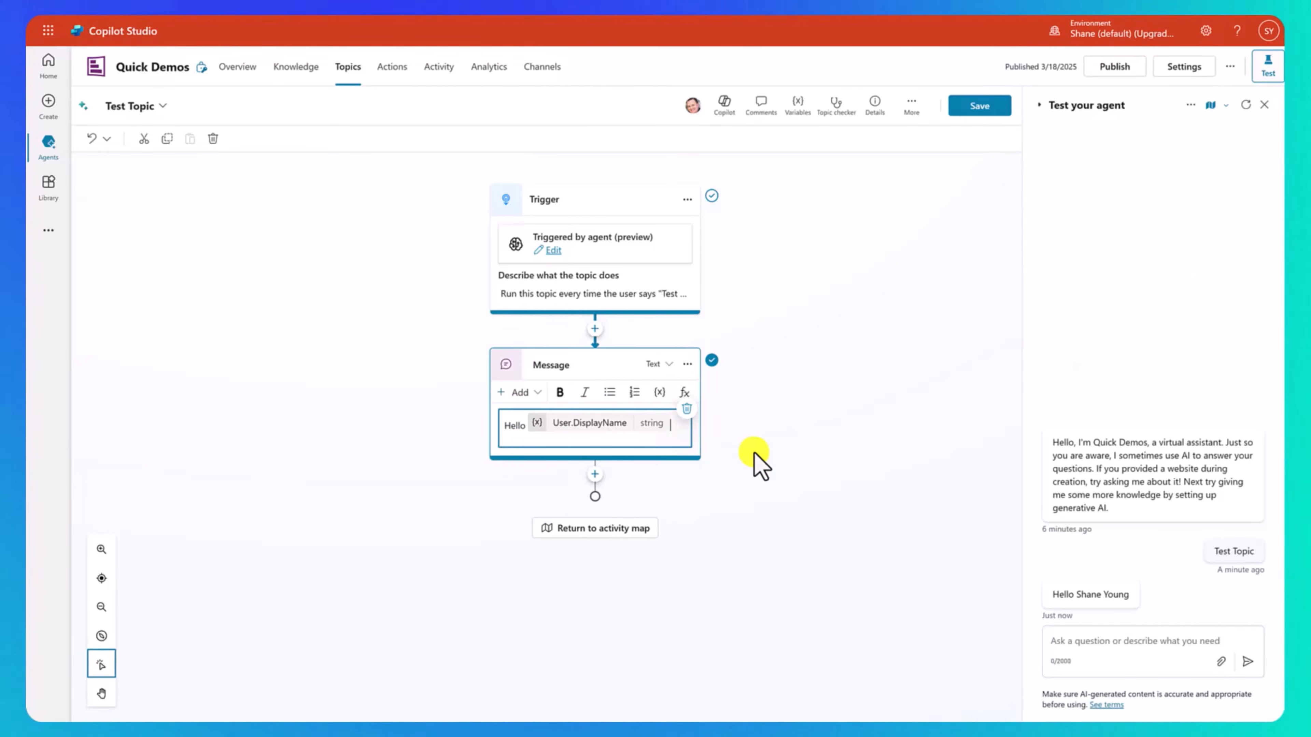
Step: Clear the message's greeting text and variable, and insert the Power Fx formula Now() in their place
key("BackSpace")
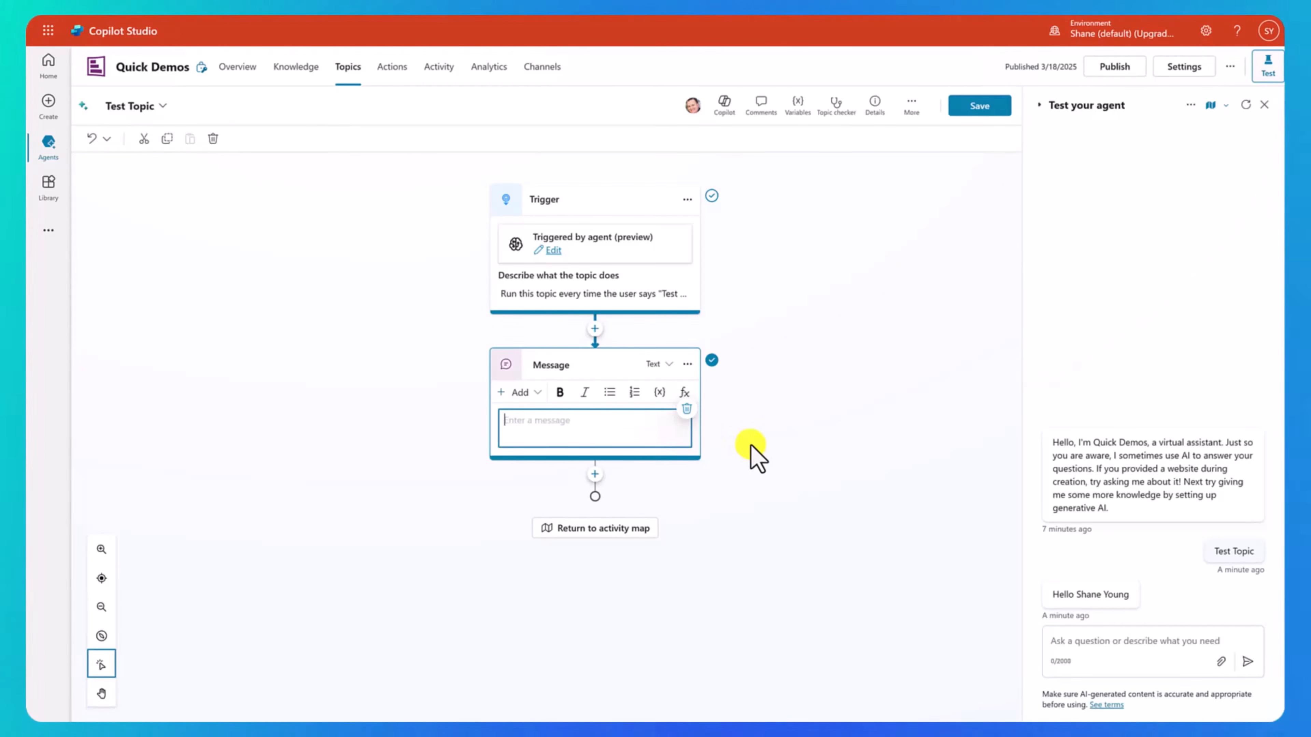
left_click(685, 392)
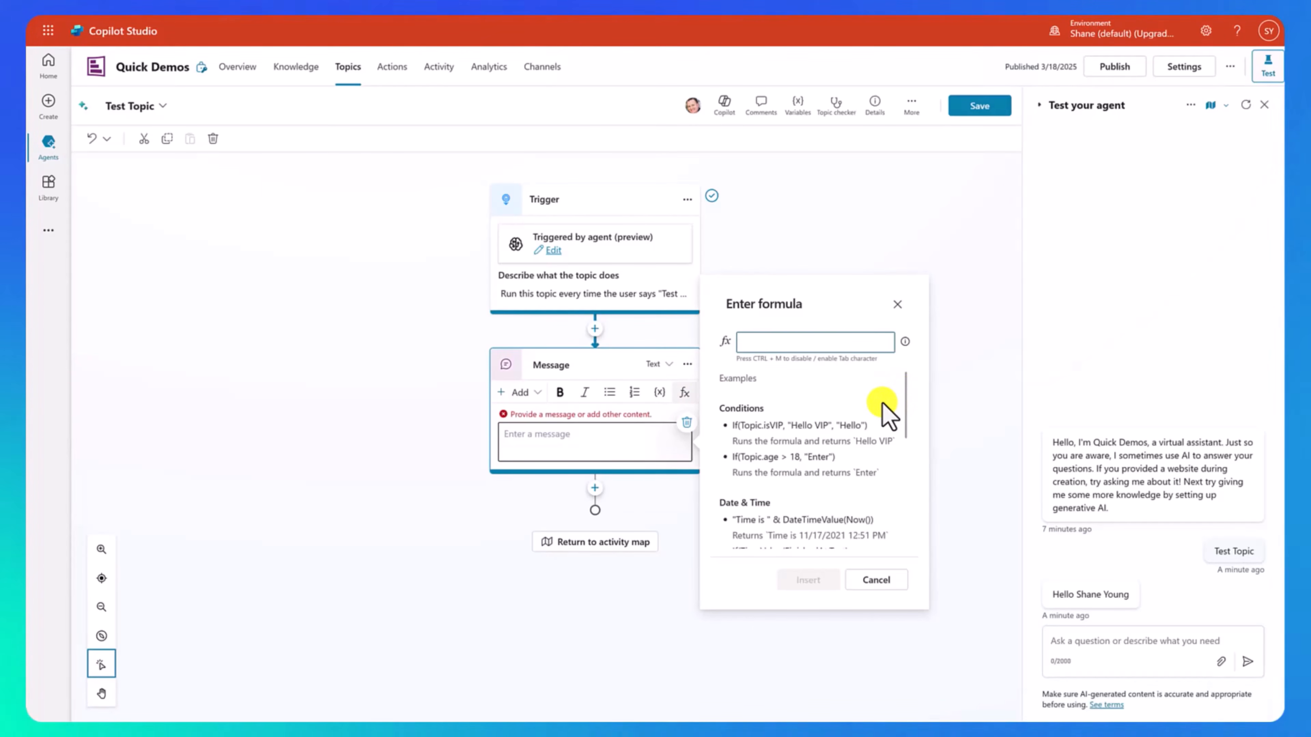
type("Now()")
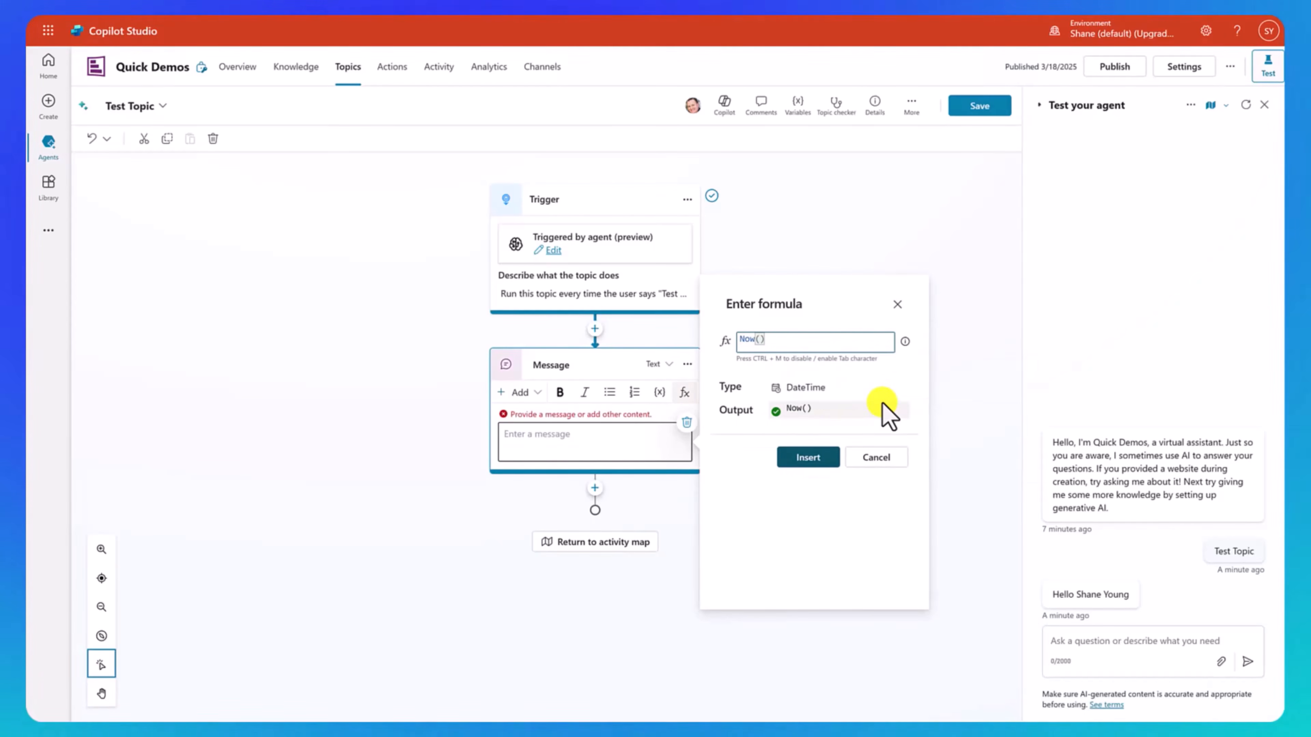
left_click(818, 458)
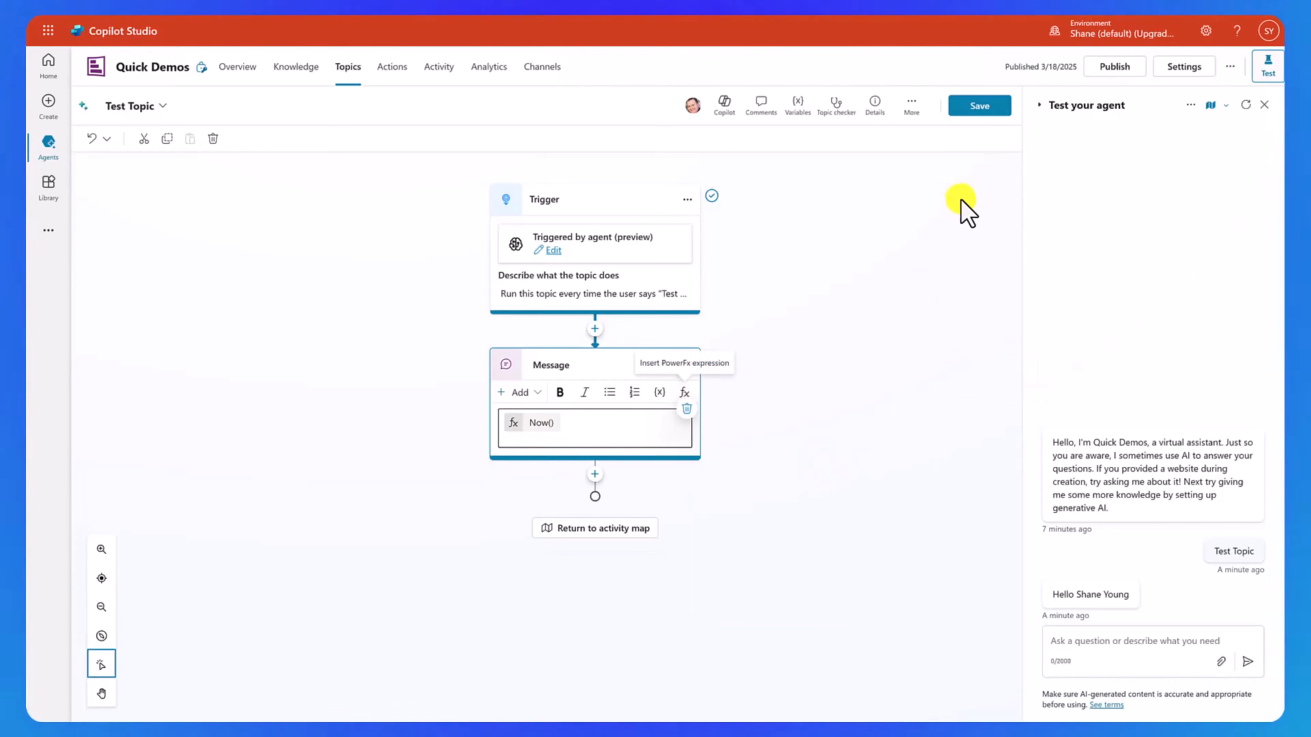
Step: Save the topic and send "Test topic" to the agent in the test chat
left_click(1104, 645)
type("Test topic")
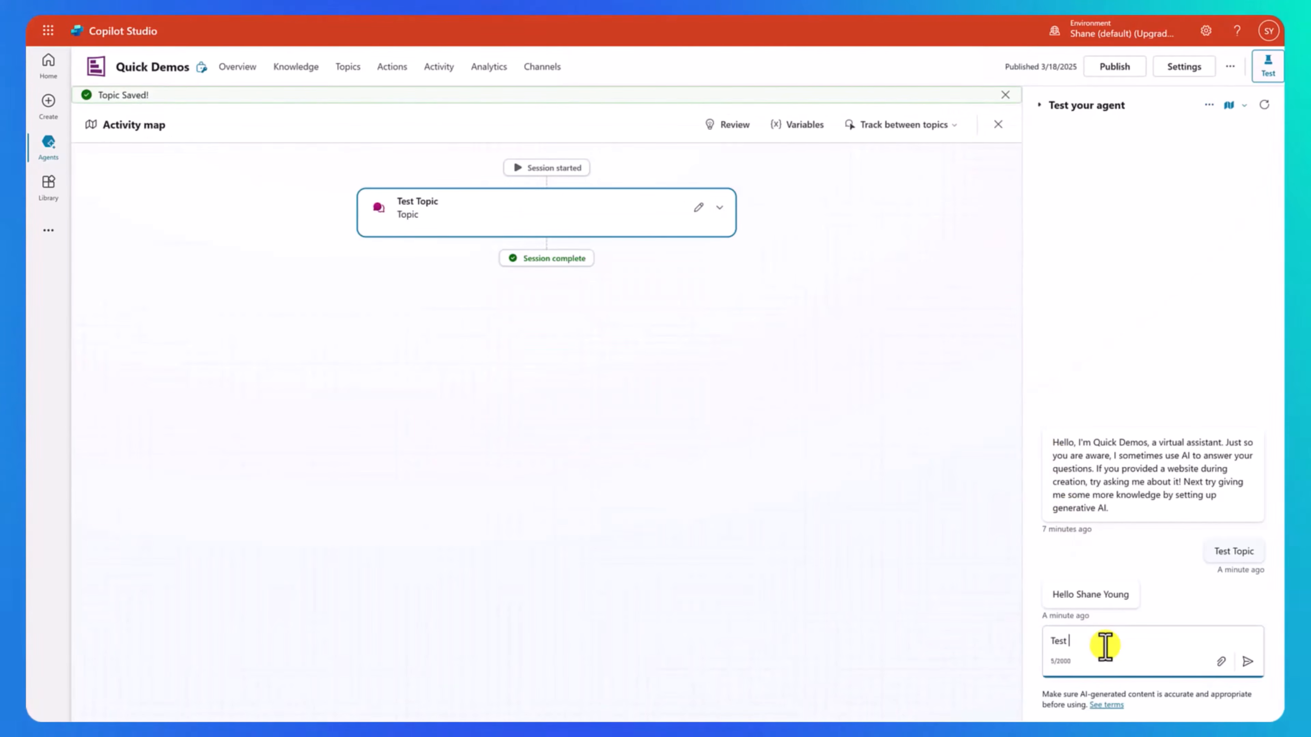
key("Return")
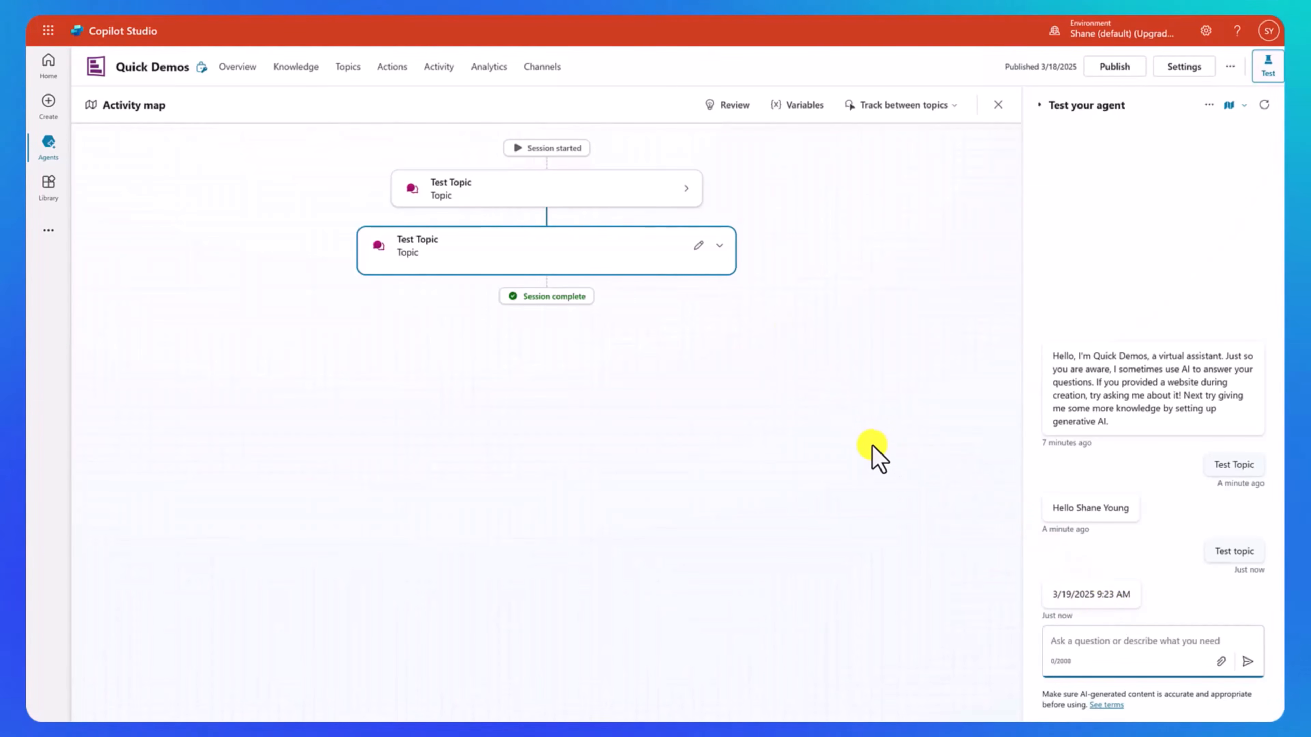
Step: Reopen Test Topic from the activity map and open the message's Now() formula for editing
left_click(696, 247)
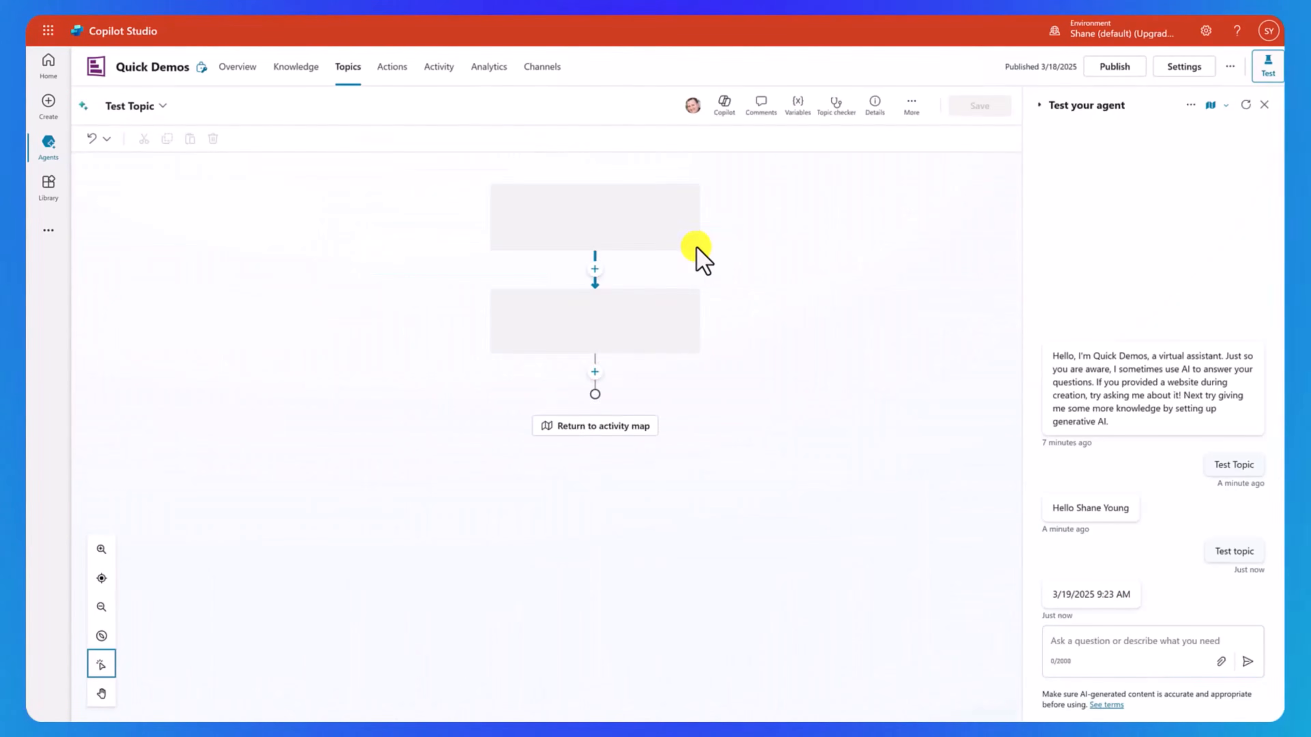
left_click(541, 405)
left_click(540, 423)
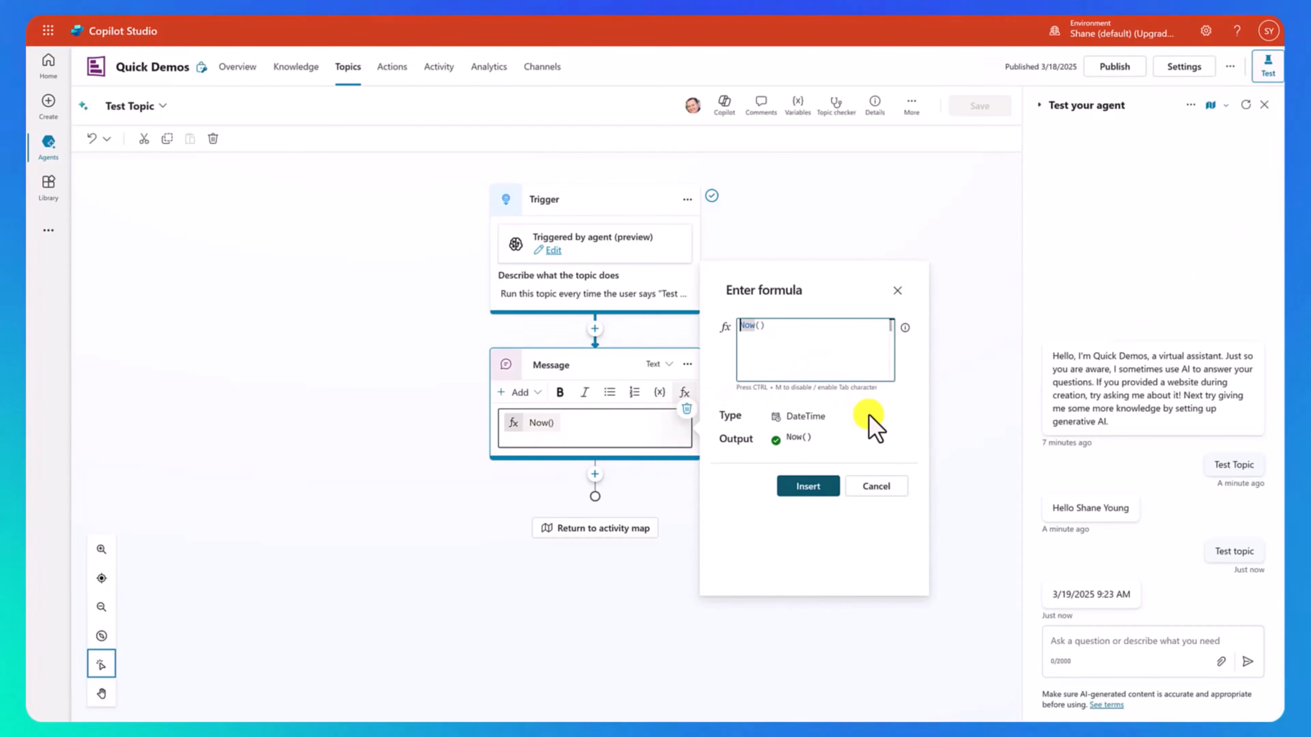
Step: Try wrapping Now() in a Text function that uses the DateTimeFormat.ShortTime format
type("Text(")
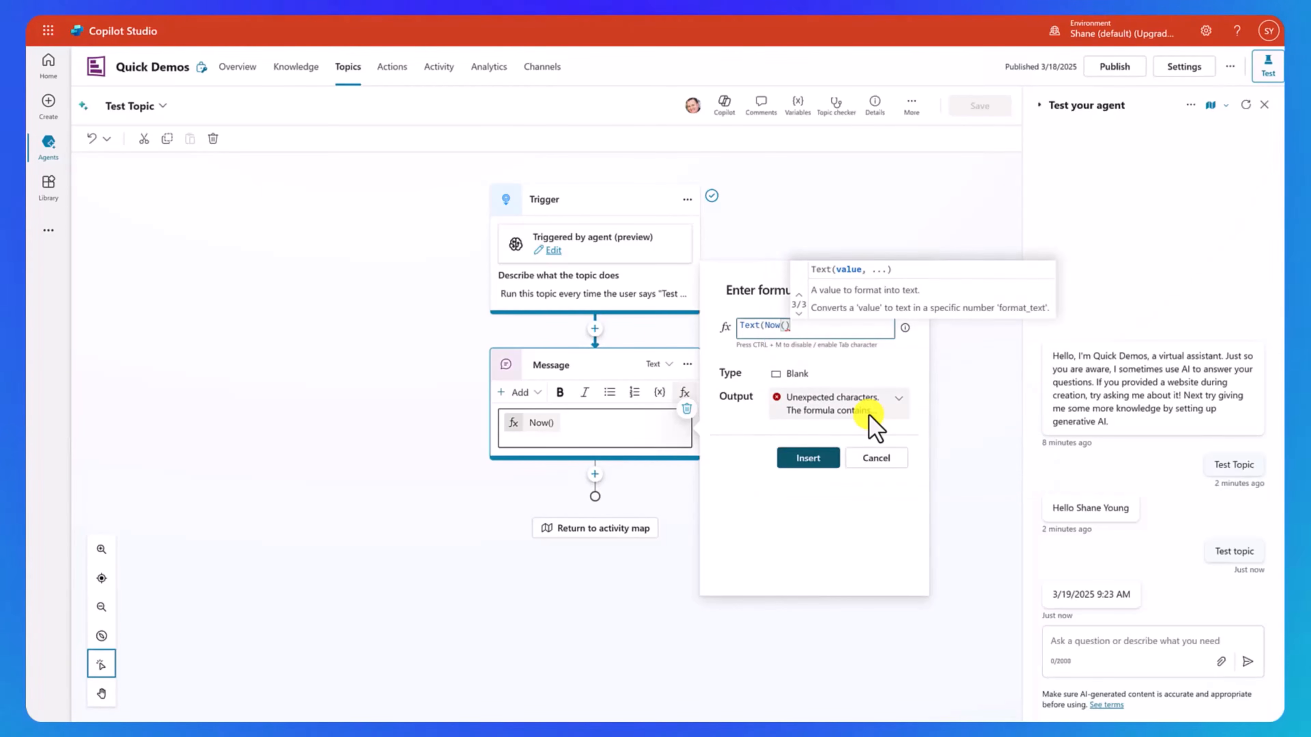
type(",")
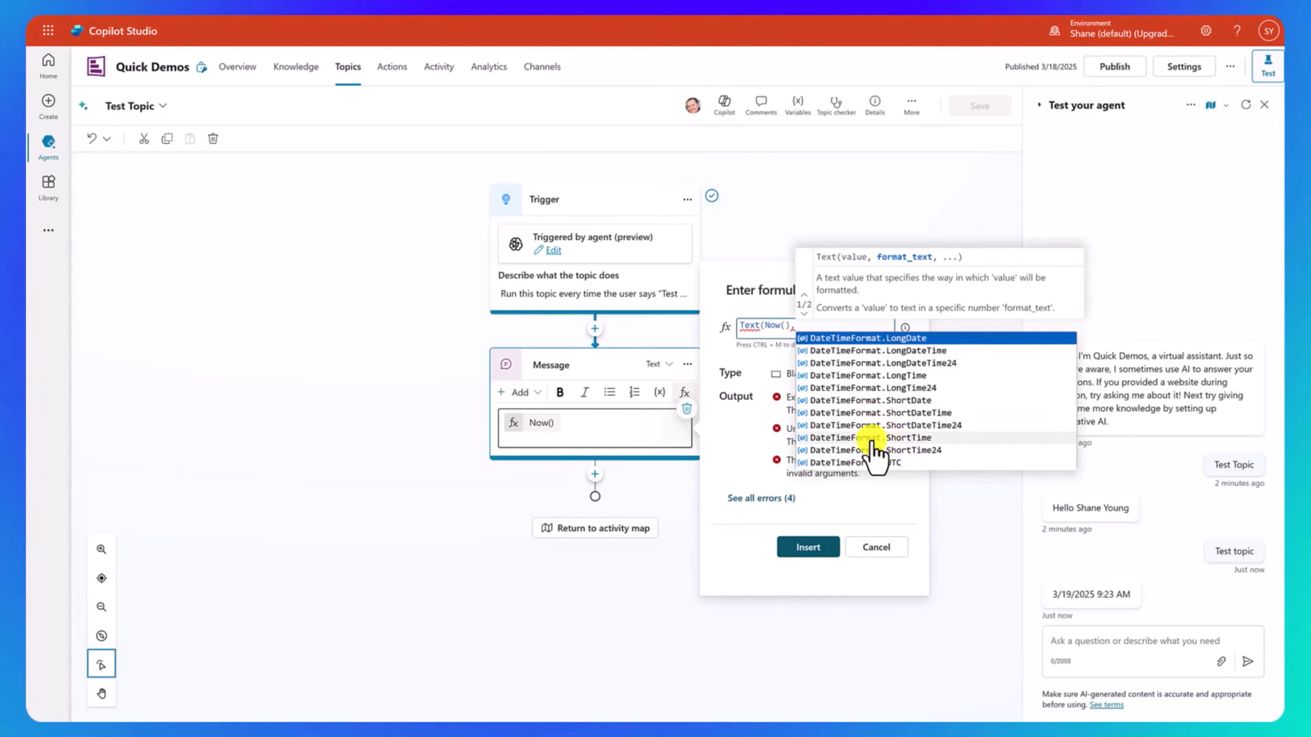
left_click(916, 439)
type(")")
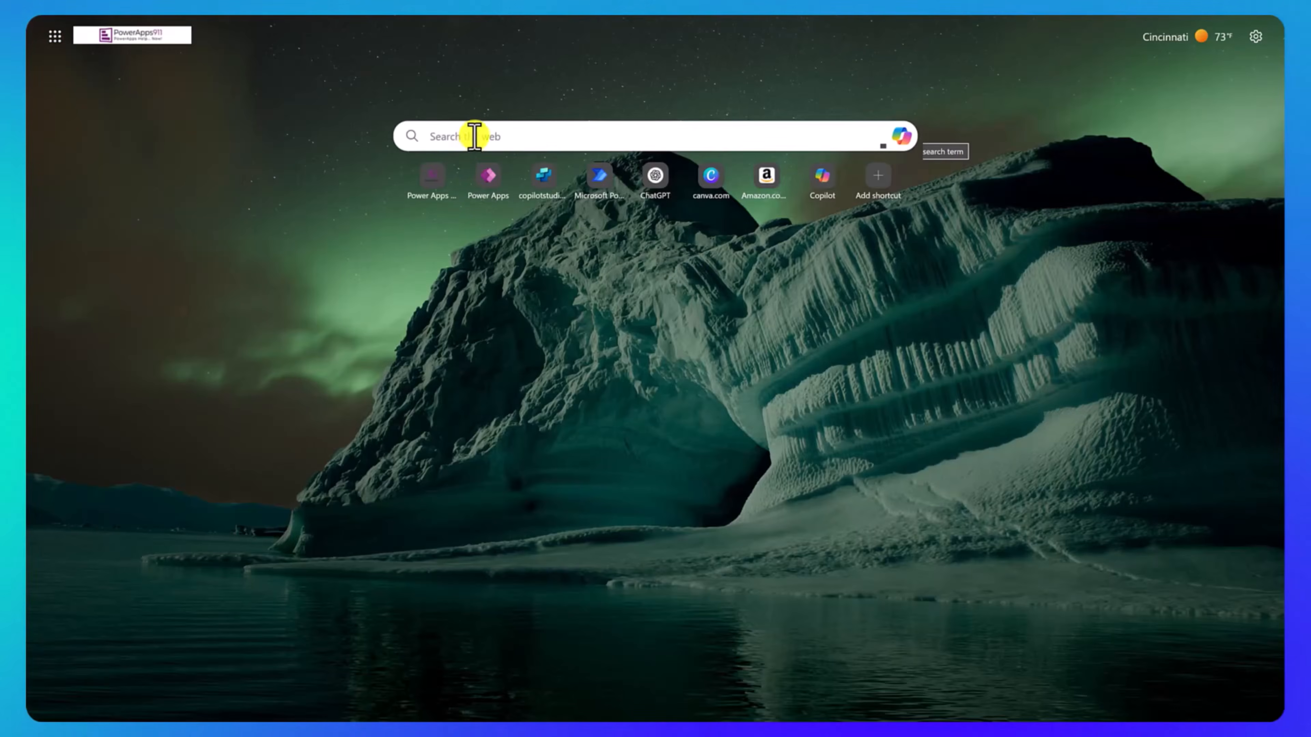
Step: Search the web for "powerfx formula reference" and open Microsoft Learn's formula reference for canvas apps
left_click(468, 134)
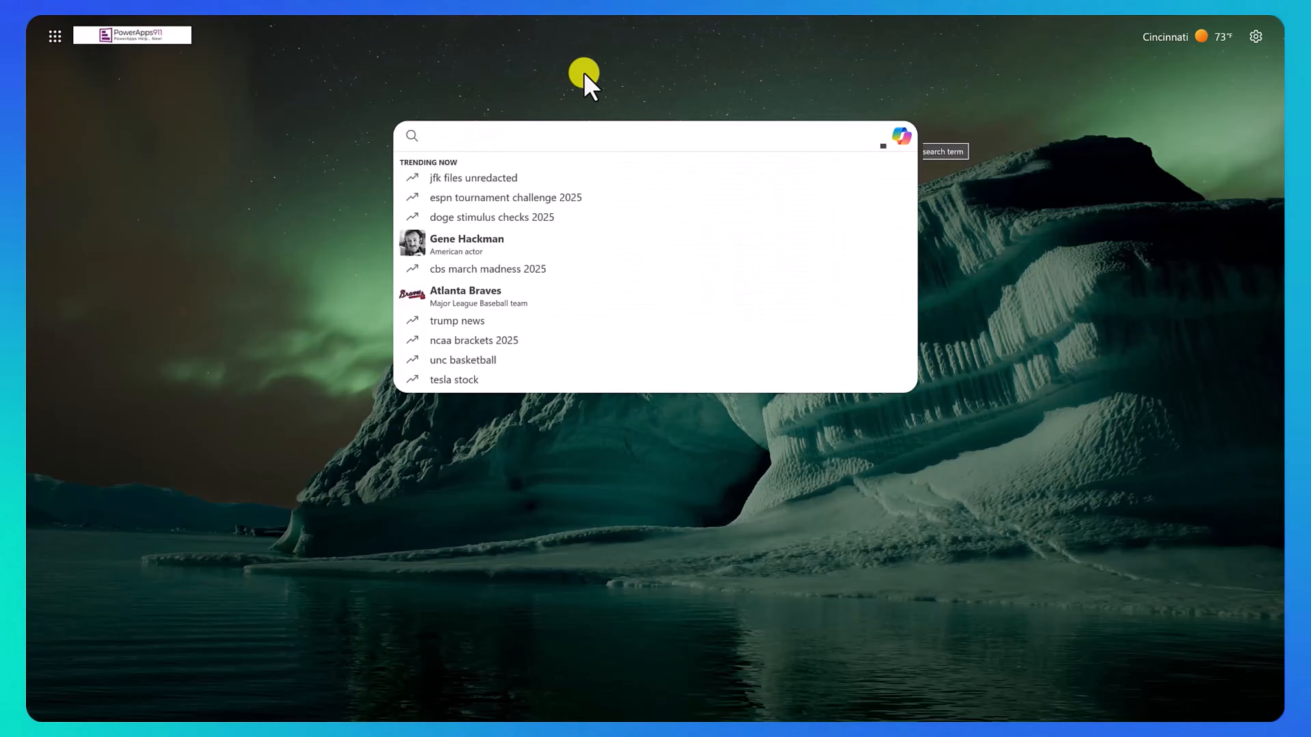
type("powerfx formula reference")
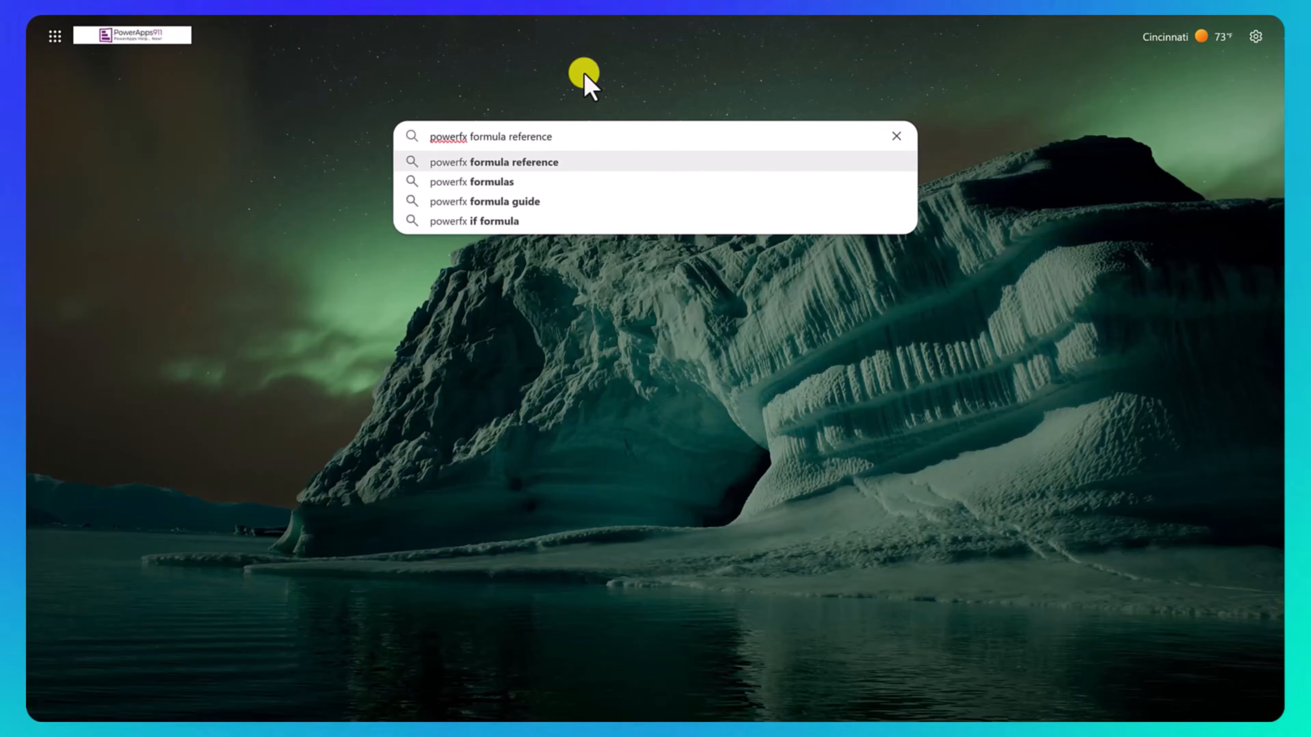
key("Return")
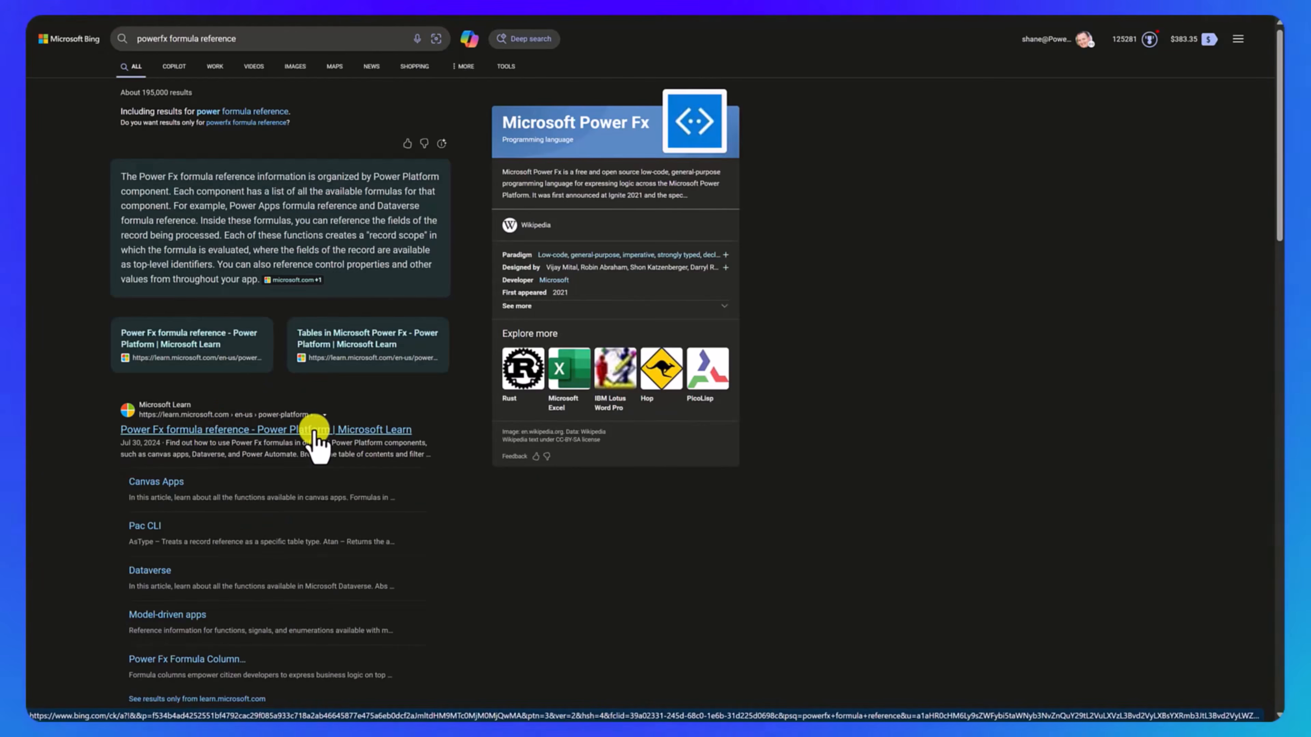
left_click(390, 429)
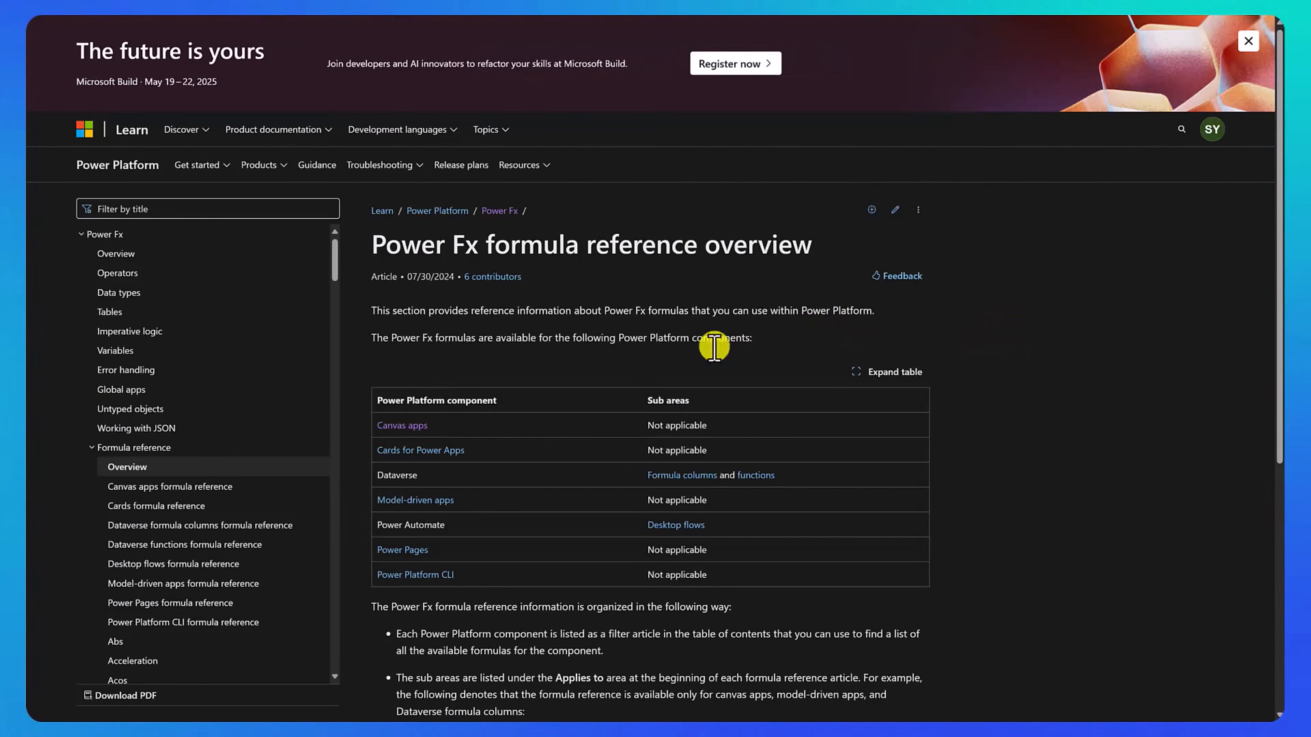
left_click(419, 428)
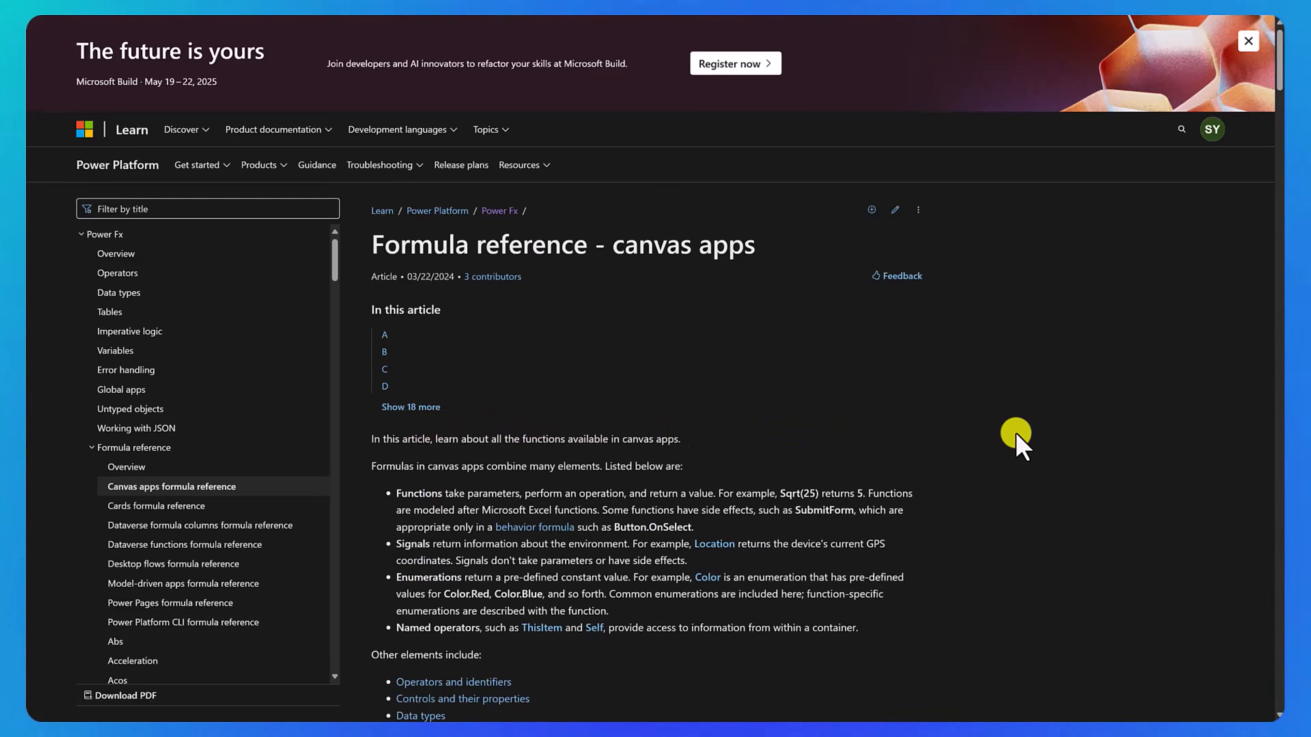
Step: Look through the alphabetical function list and open the article on the Text function
scroll(980, 429, "down", 2)
scroll(956, 431, "down", 10)
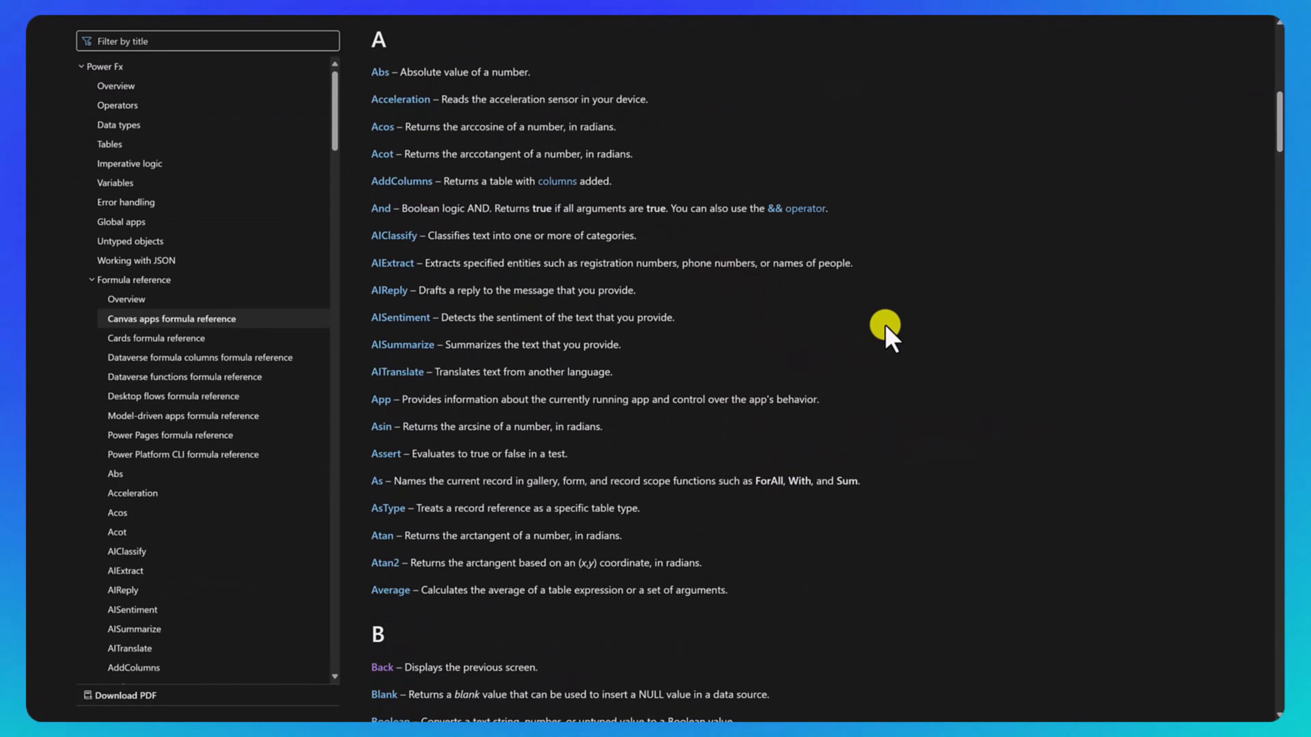
scroll(886, 326, "down", 11)
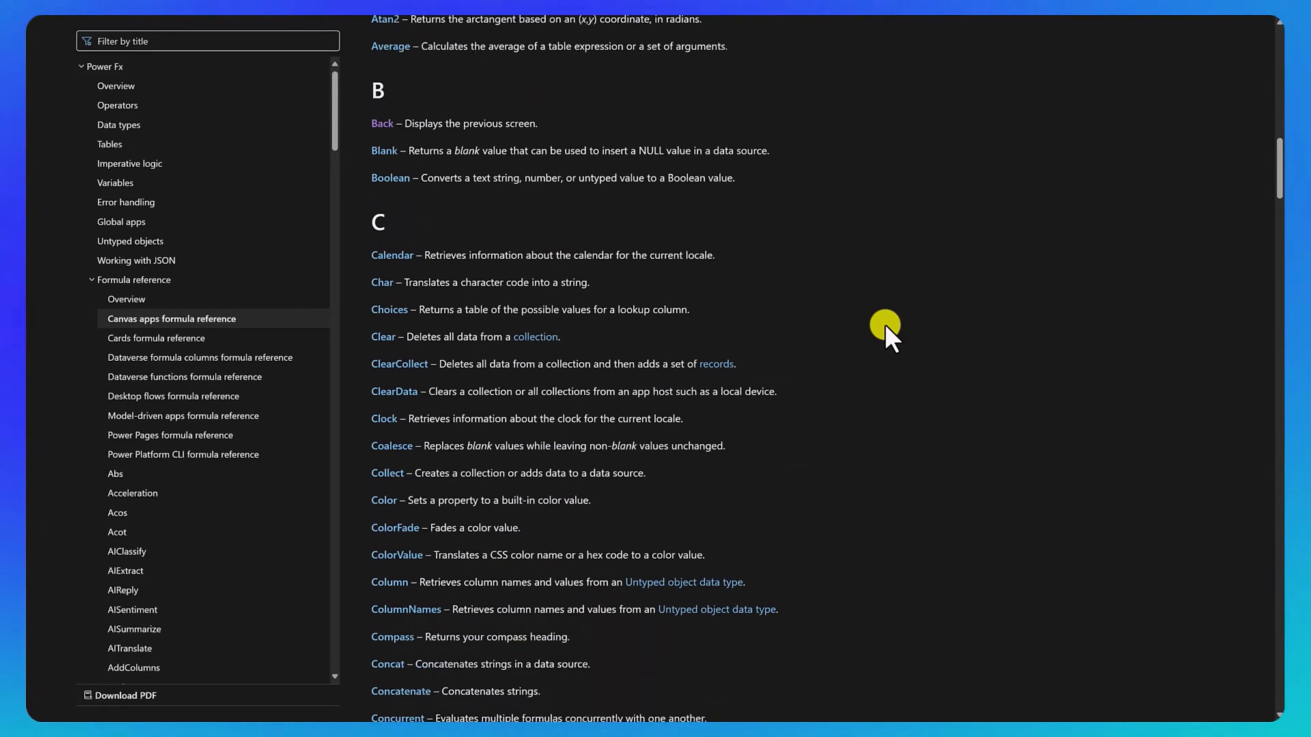
scroll(885, 324, "down", 6)
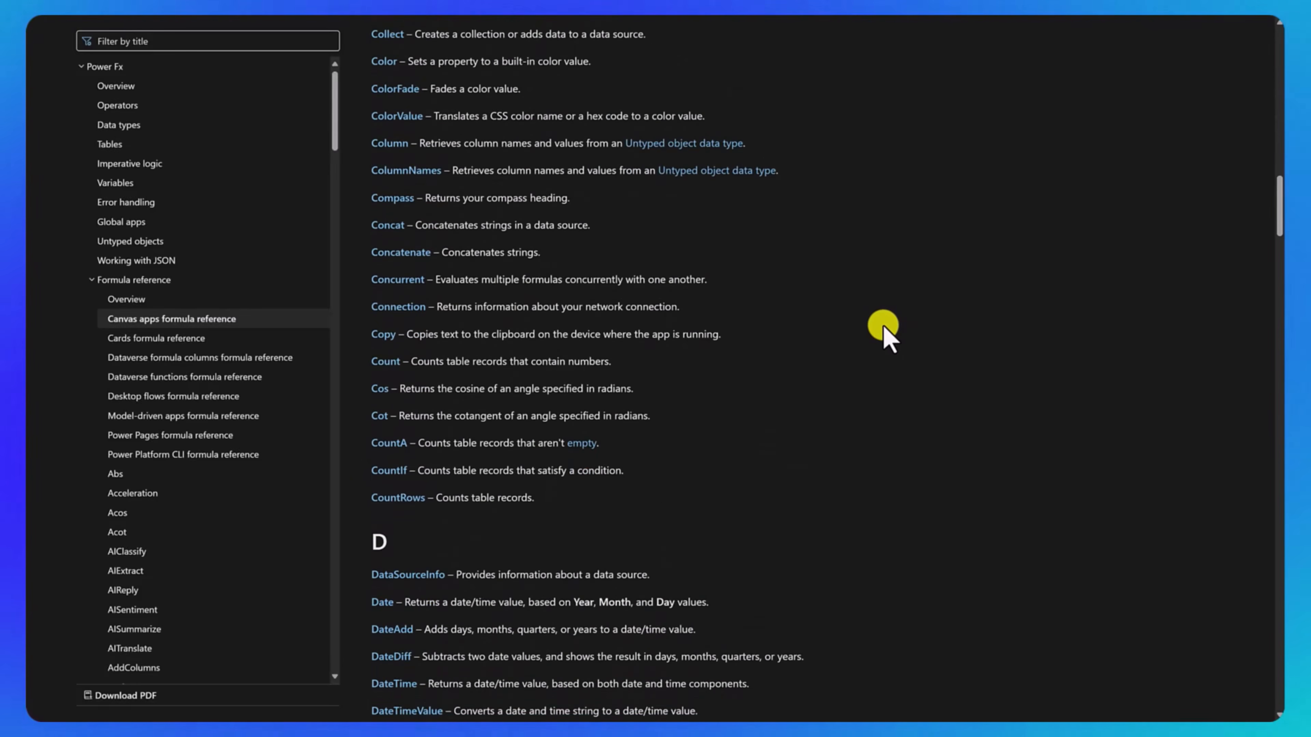
scroll(883, 324, "down", 20)
scroll(867, 336, "down", 20)
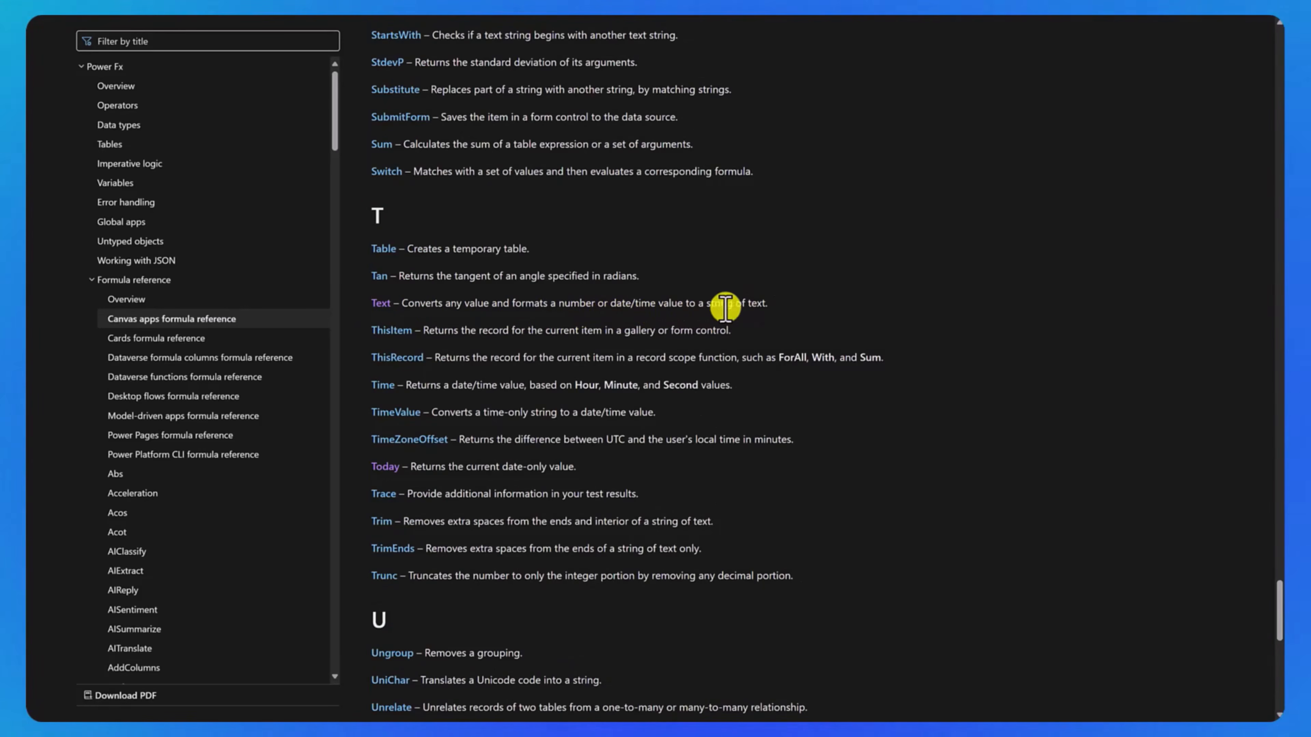
left_click(376, 303)
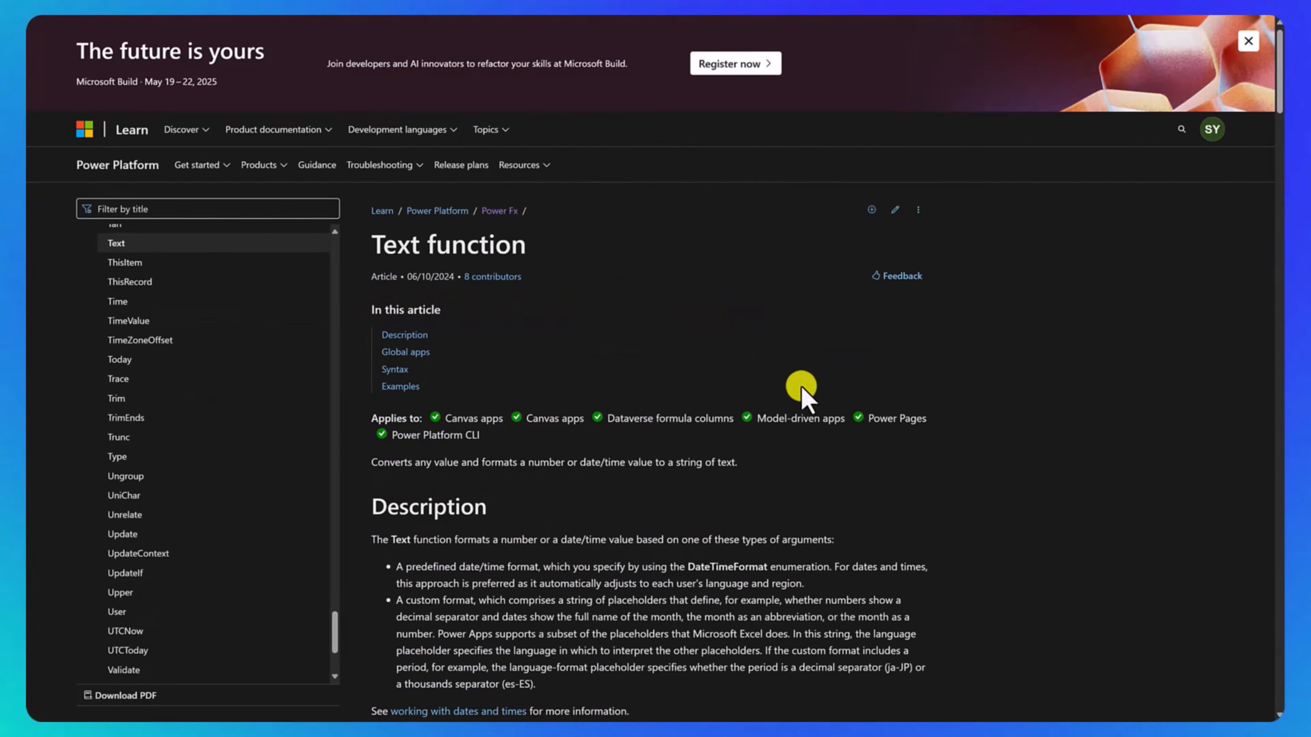
Step: Examine the Text function's predefined date/time formats, number placeholders, and date and time placeholders
scroll(687, 453, "down", 8)
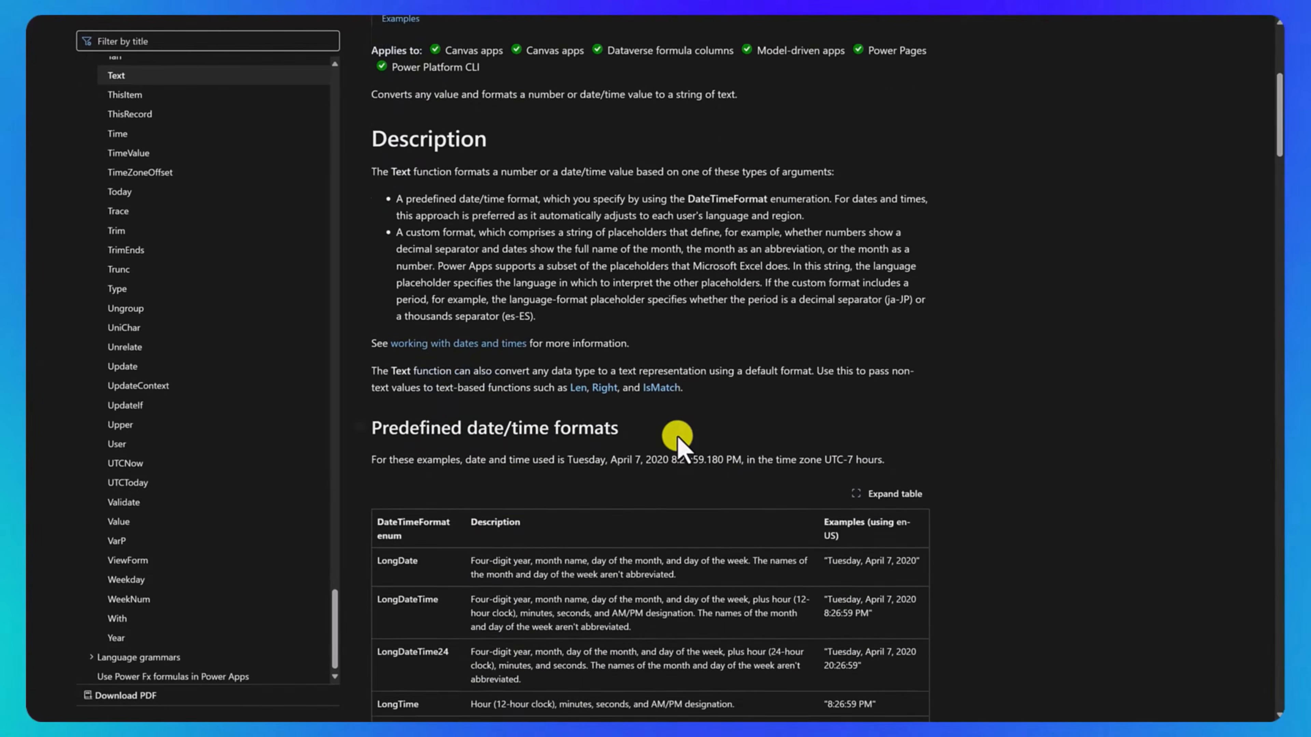
scroll(652, 431, "down", 6)
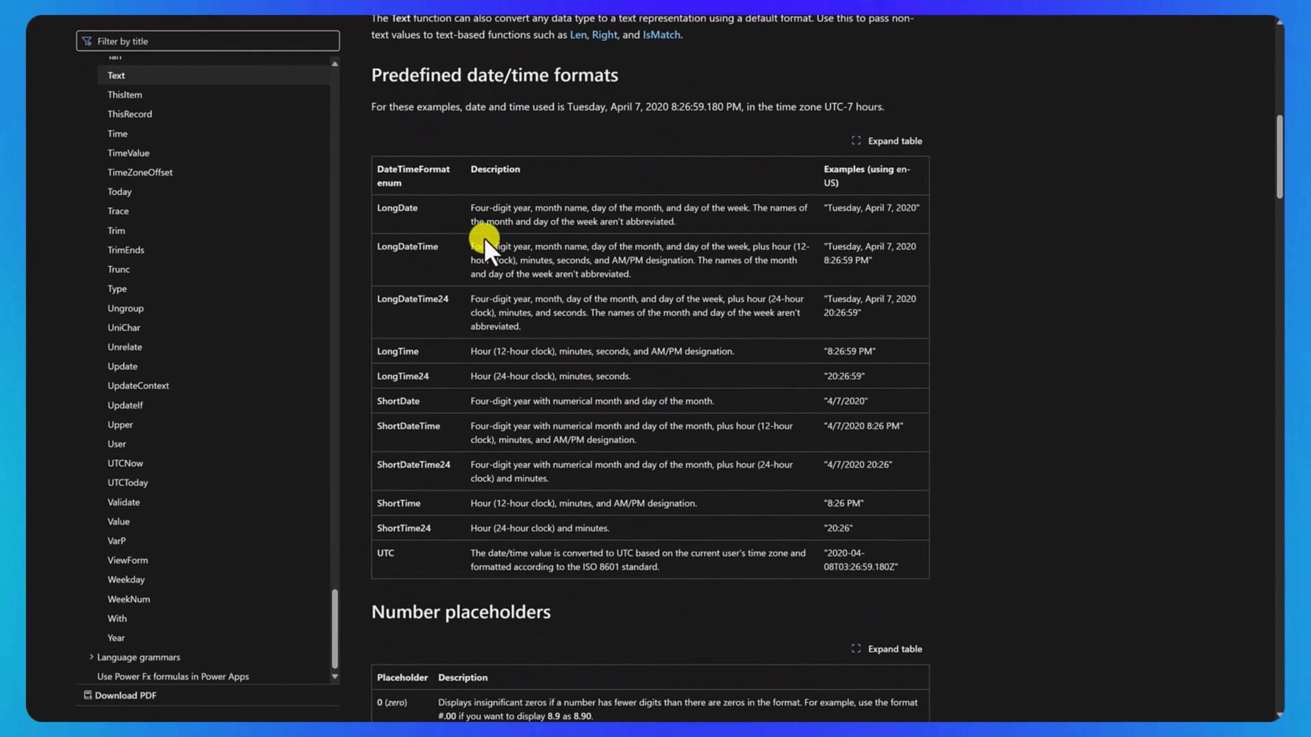
scroll(518, 413, "down", 6)
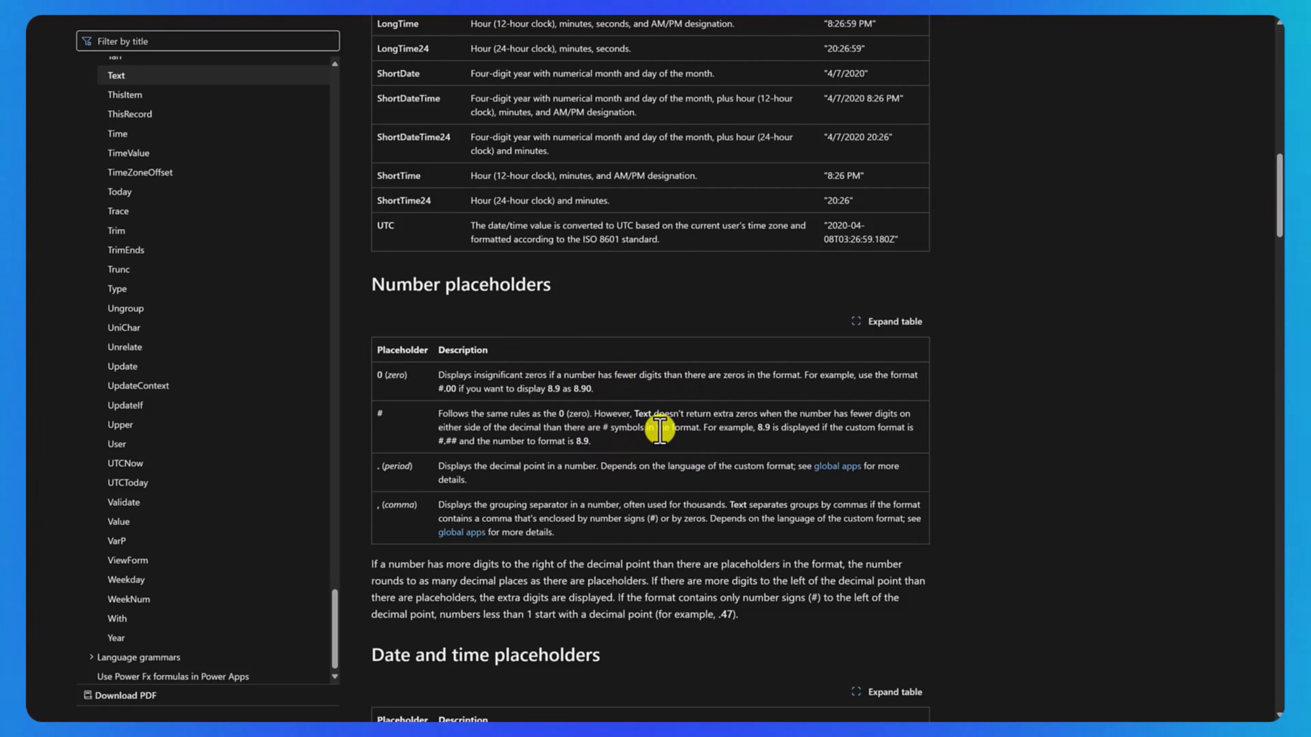
scroll(670, 397, "down", 5)
scroll(679, 397, "down", 4)
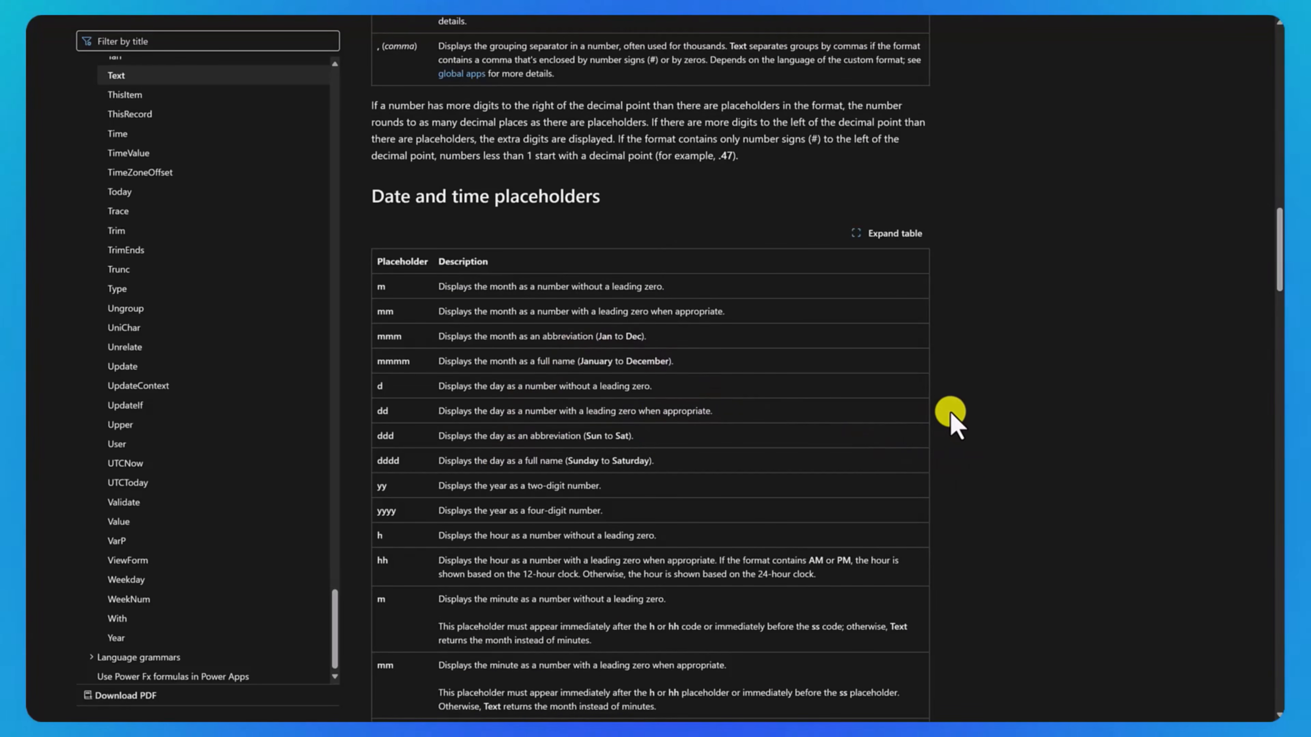
scroll(952, 418, "down", 20)
scroll(954, 391, "down", 20)
scroll(952, 391, "down", 10)
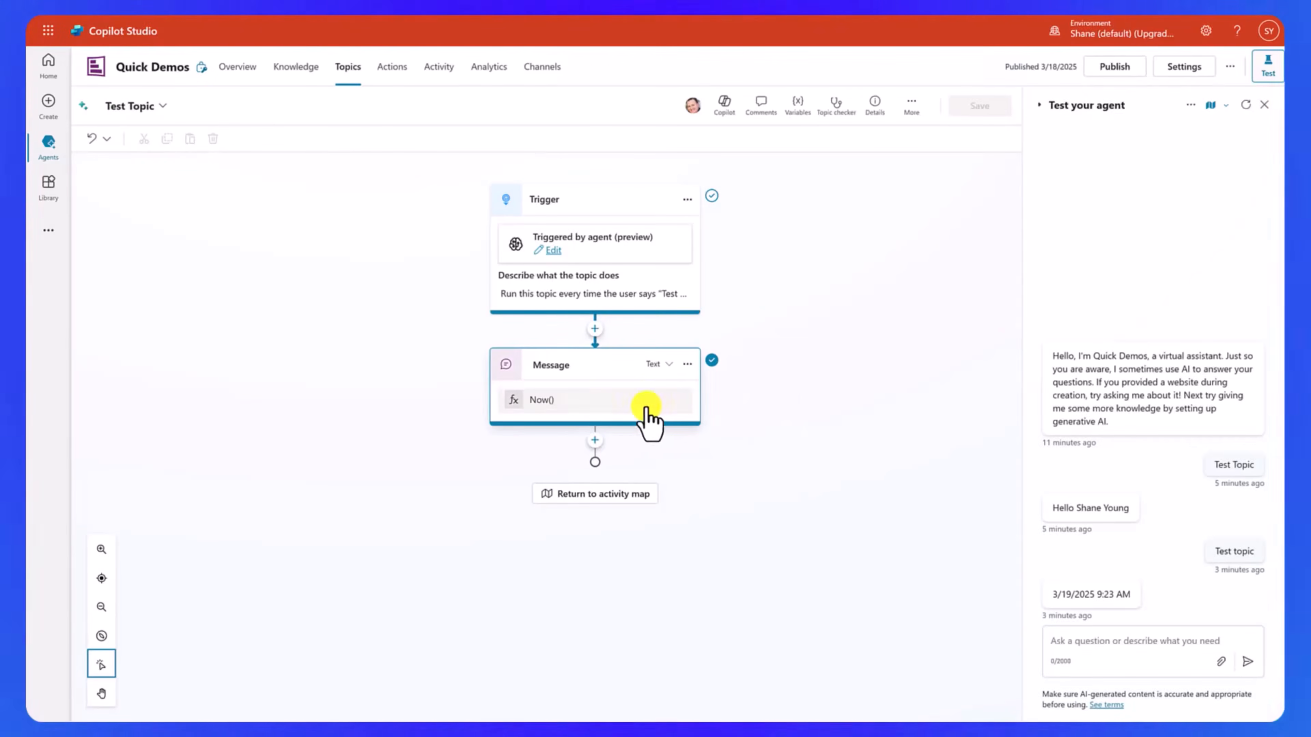
Step: Back in Copilot Studio, replace the message's Now() formula with If( Hour(Now()) >= 12, "Good Afternoon", "Good Morning" ) and insert it
left_click(541, 413)
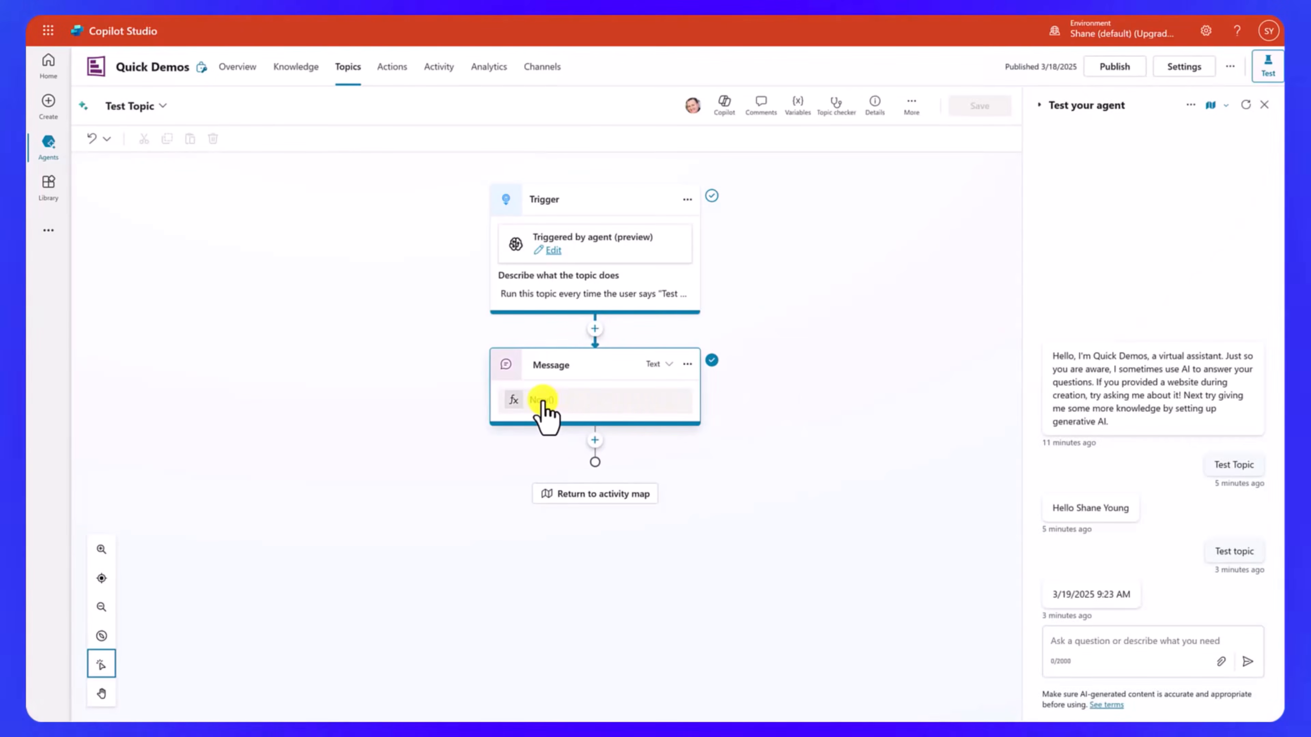
left_click(539, 423)
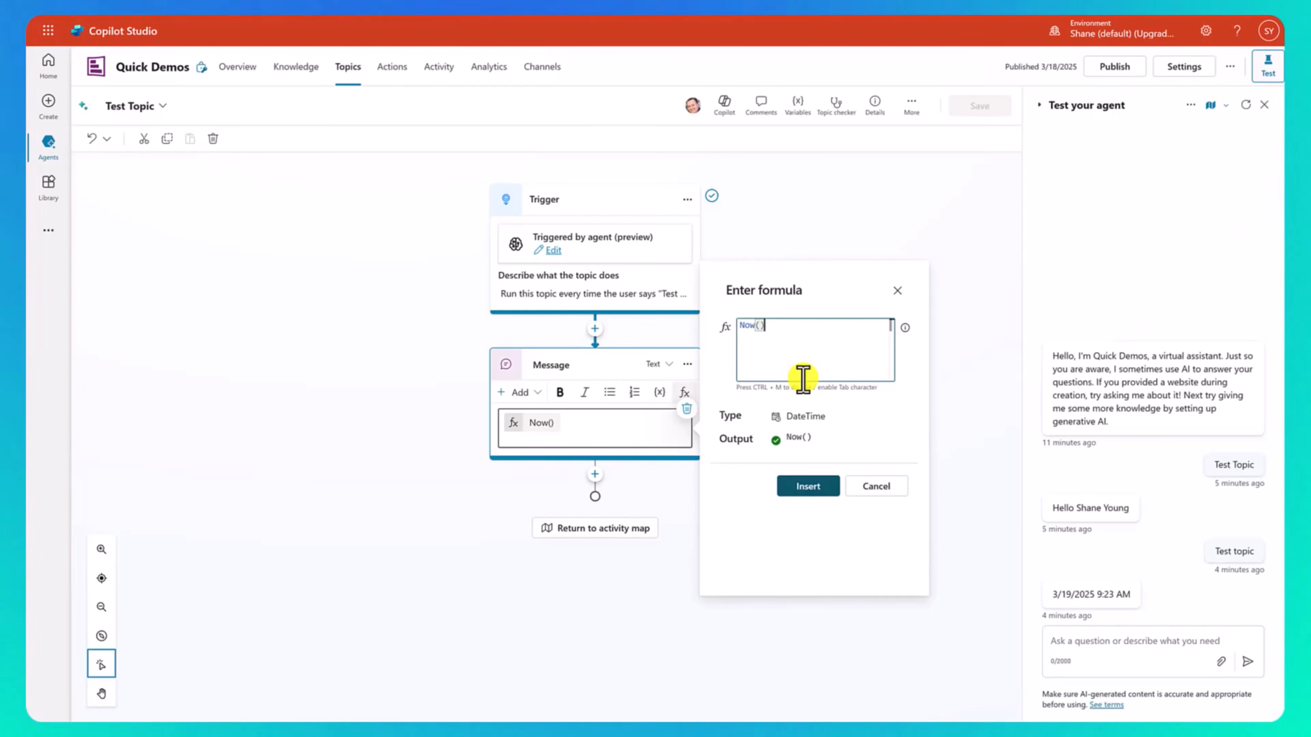
type("If( Hour(Now()) >= 12, \"Good Afternoon\", \"Good Morning\" )")
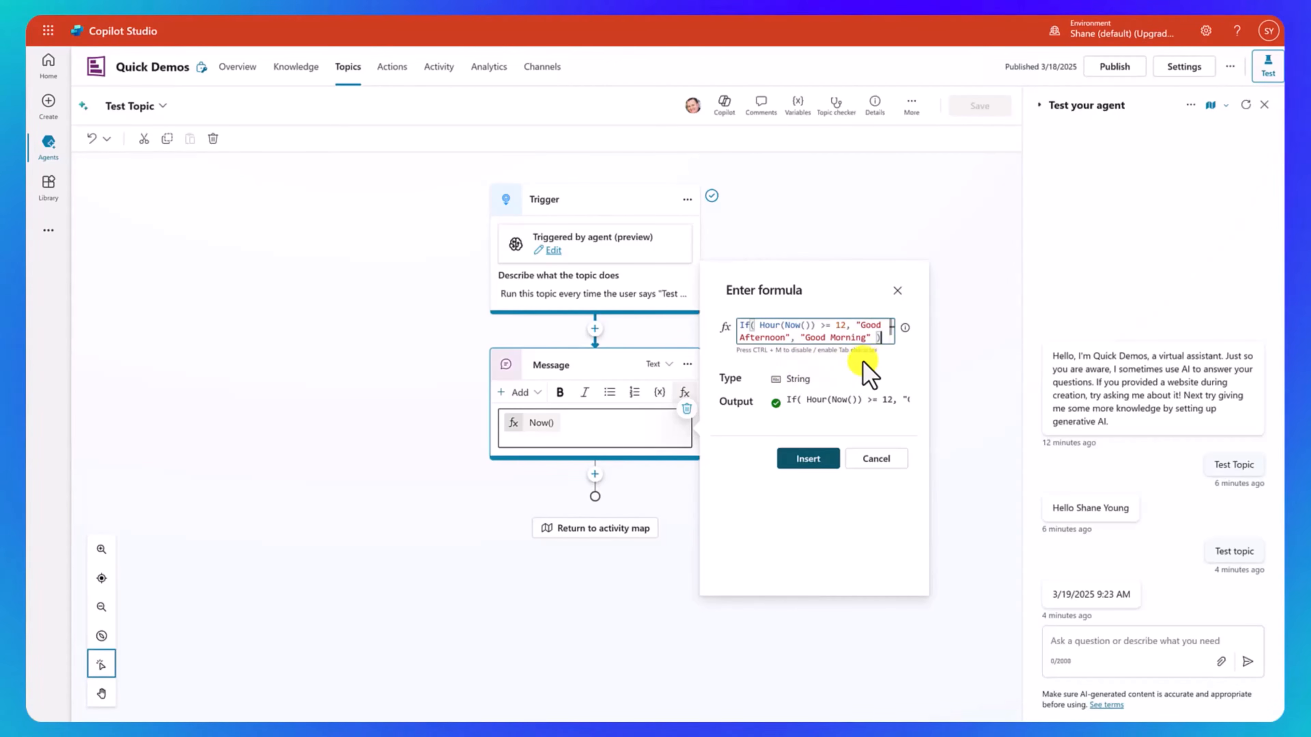
left_click(808, 459)
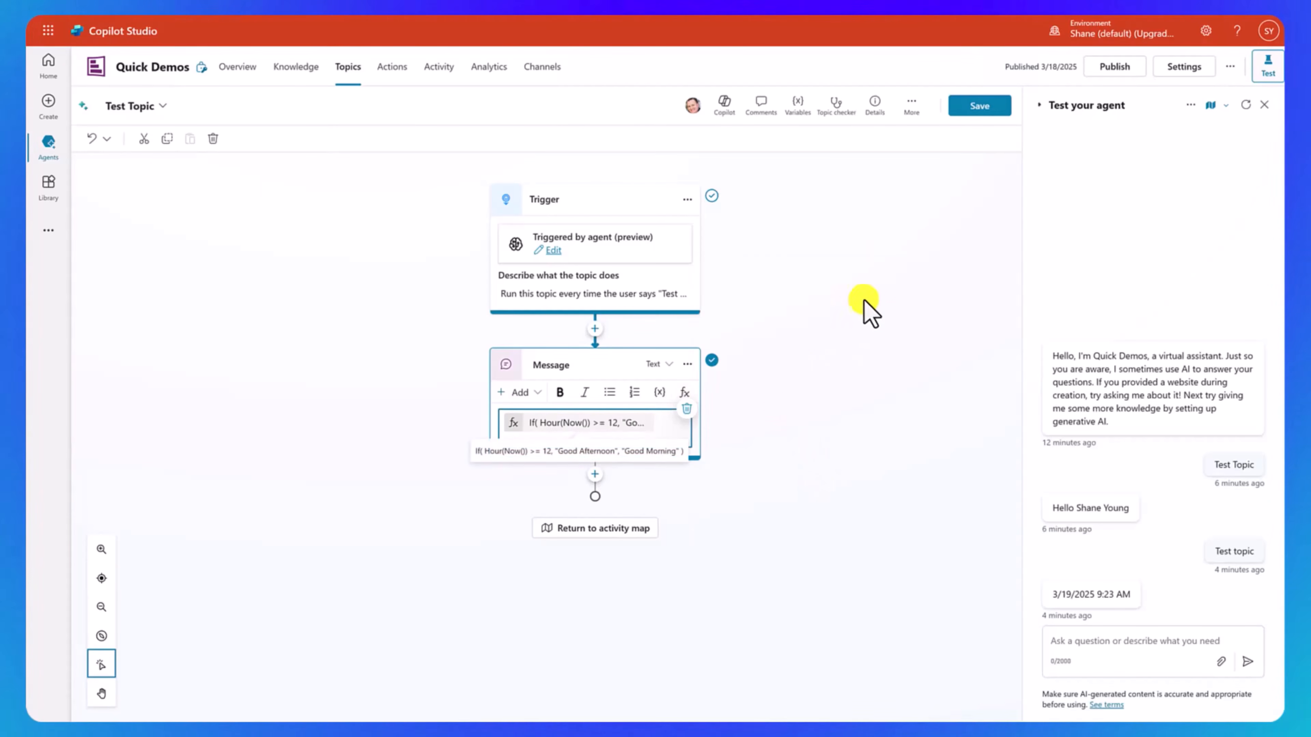
Step: Save the topic with its new If formula and send "Test Topic" in the test chat
left_click(949, 105)
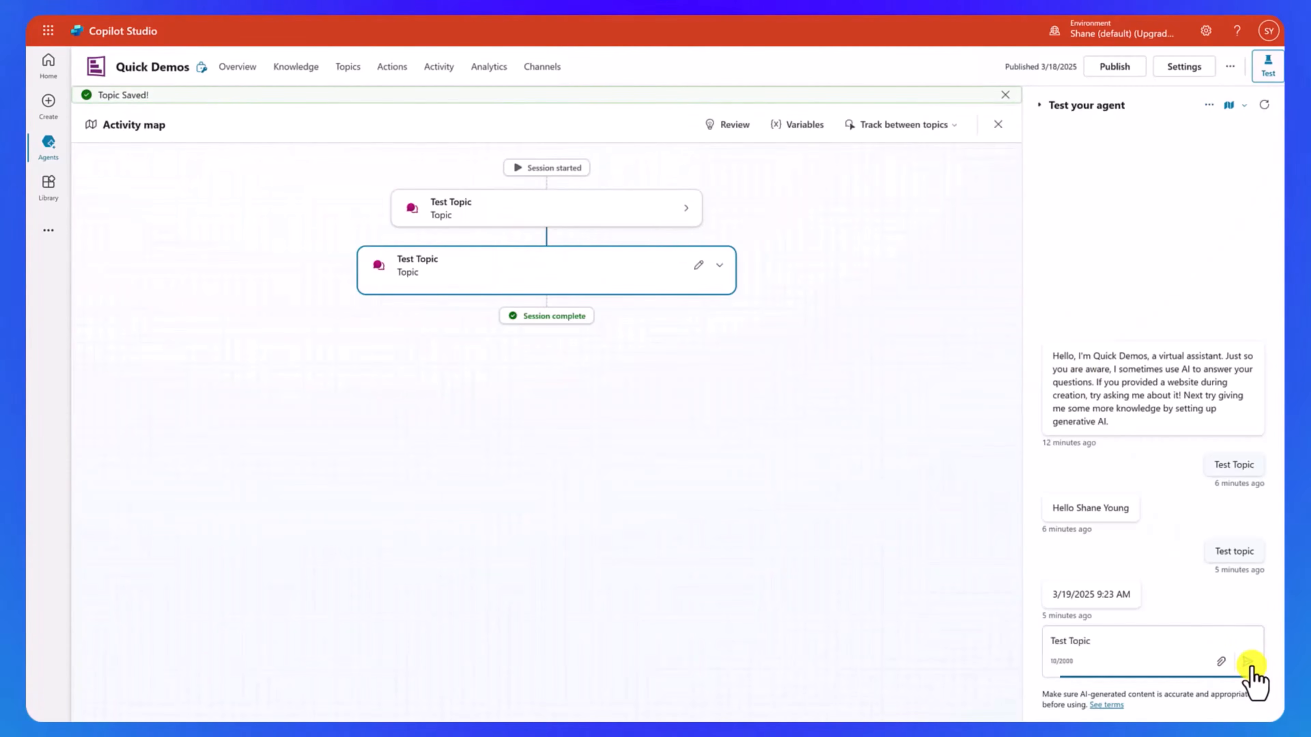
left_click(1249, 663)
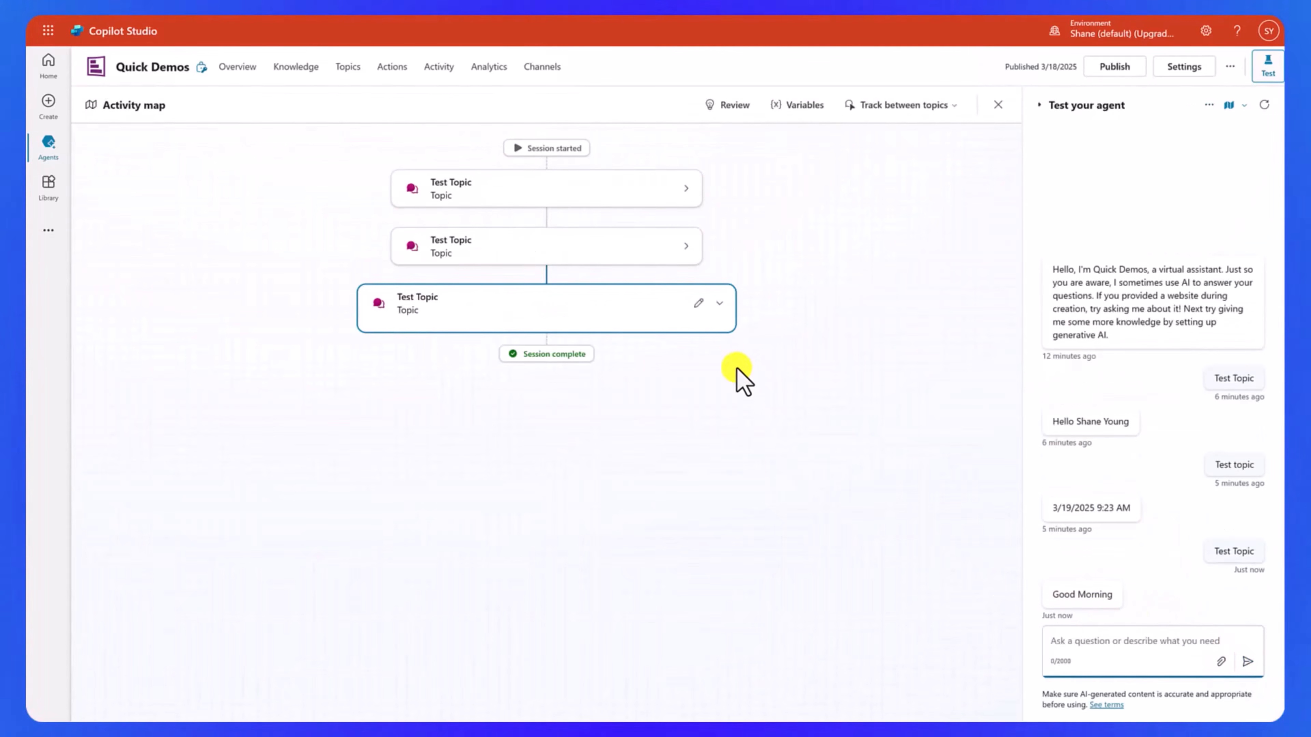
Step: Reopen Test Topic's message formula and highlight its Hour(Now()) >= 12 condition for review
left_click(700, 304)
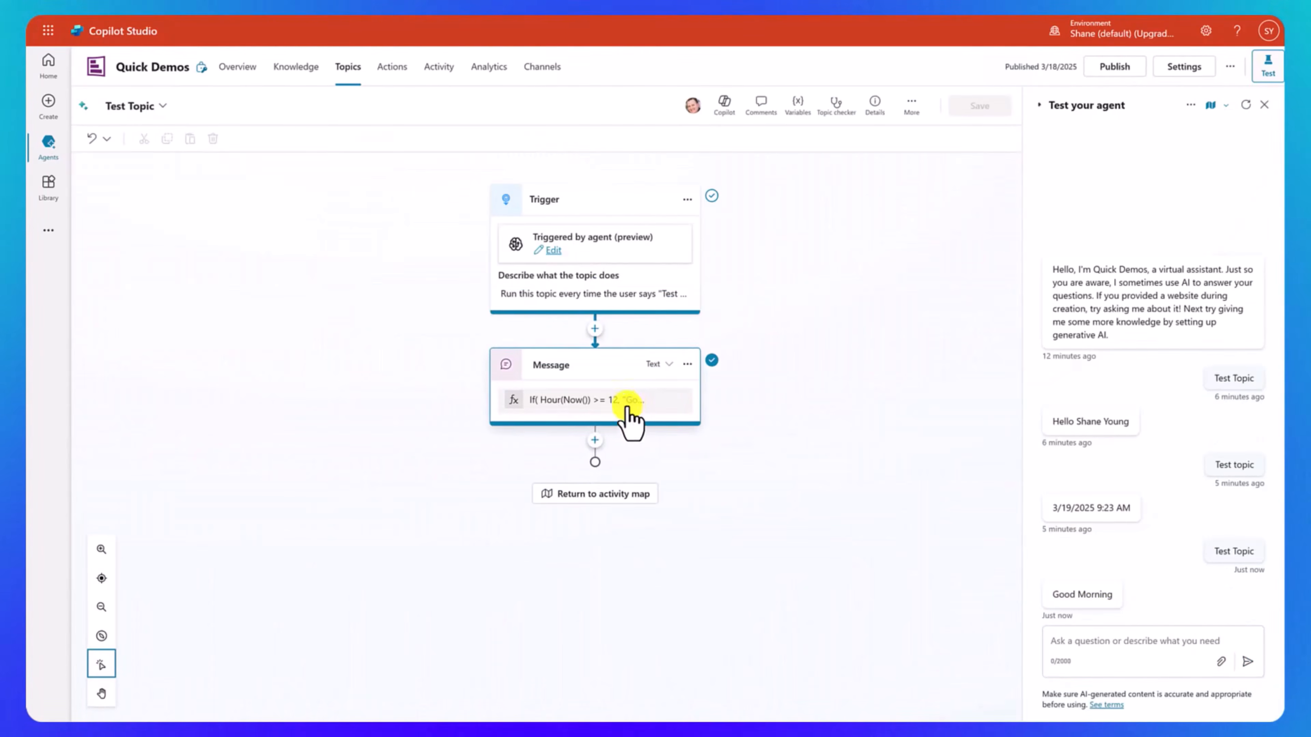
left_click(627, 405)
left_click(587, 423)
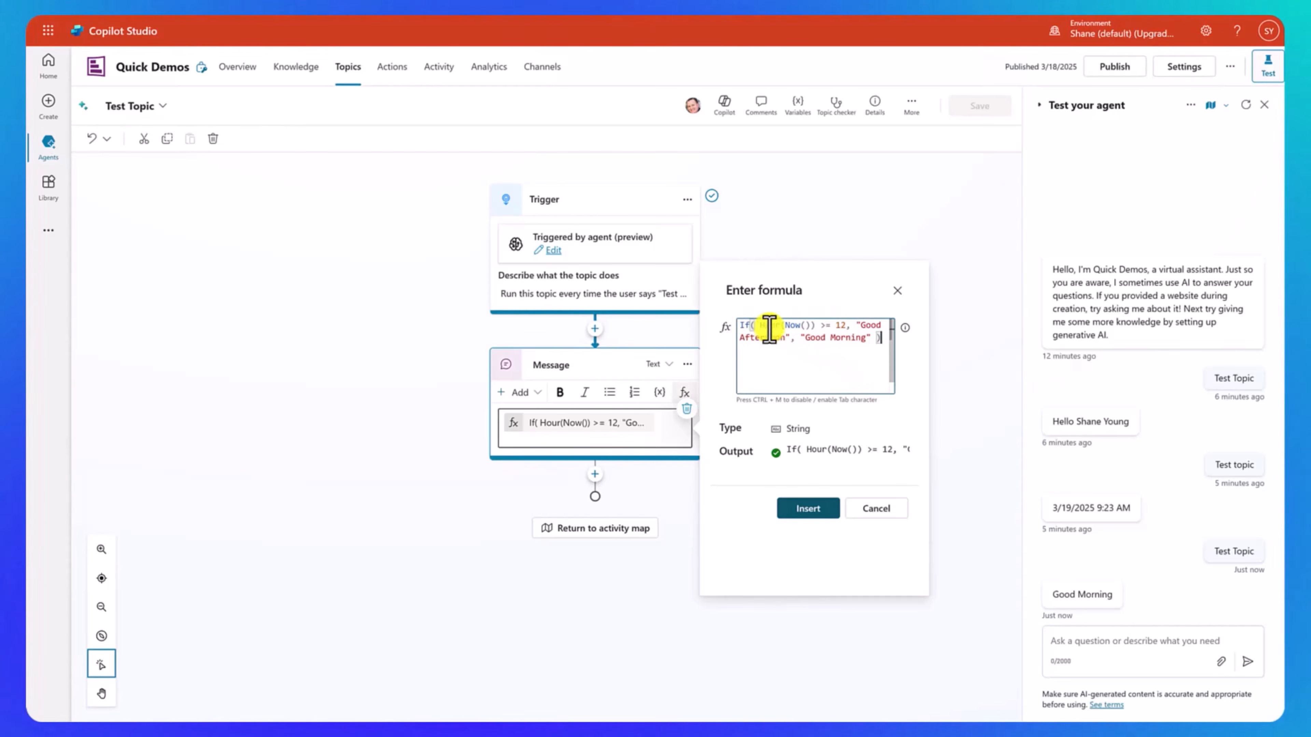
left_click_drag(766, 328, 833, 326)
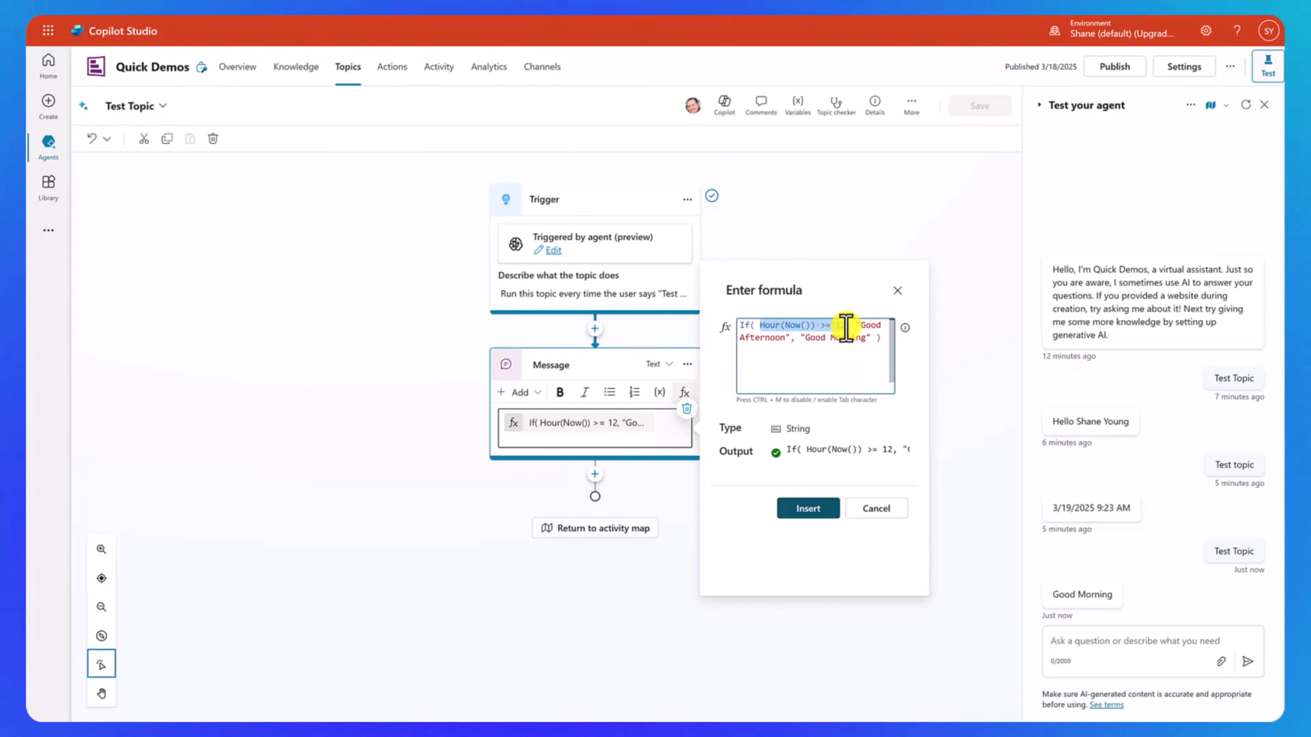
Step: Extend the message's If formula with a leading Hour(Now()) >= 17, "Good Evening" condition and insert it
left_click(757, 325)
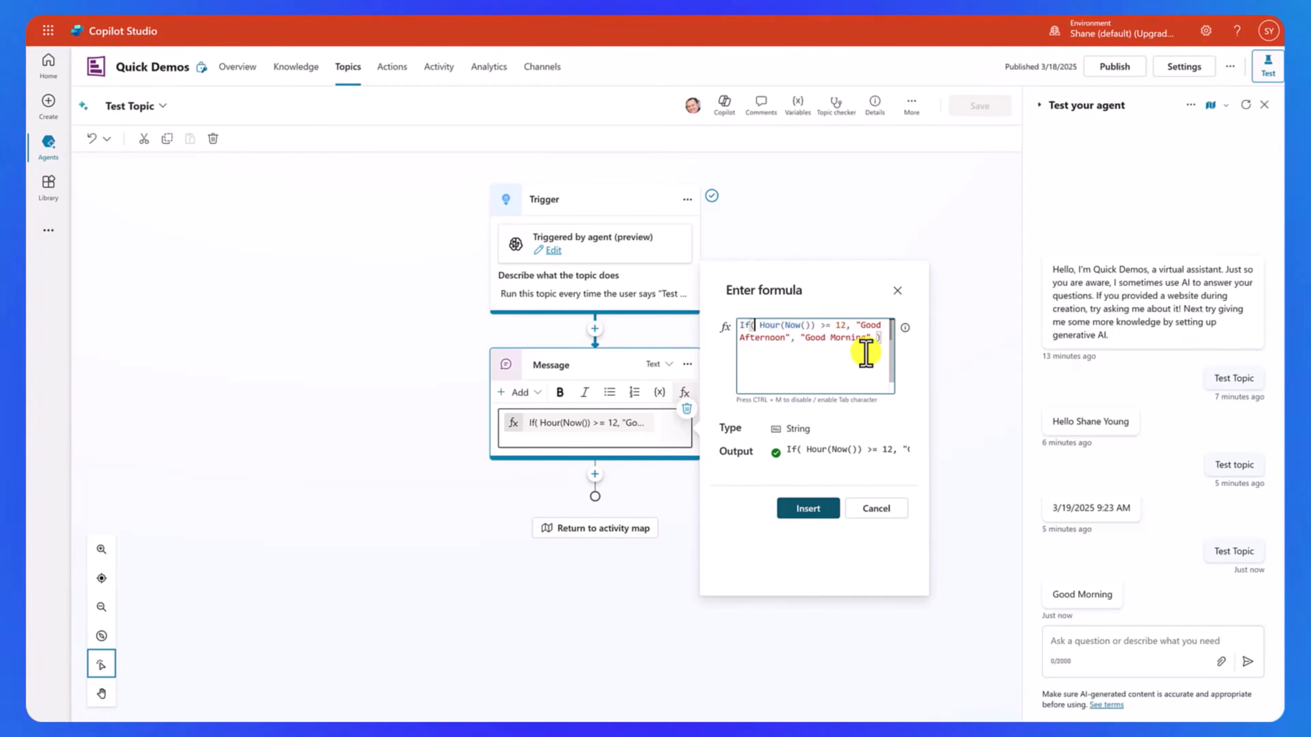
type("Hour(Now()) >= 12")
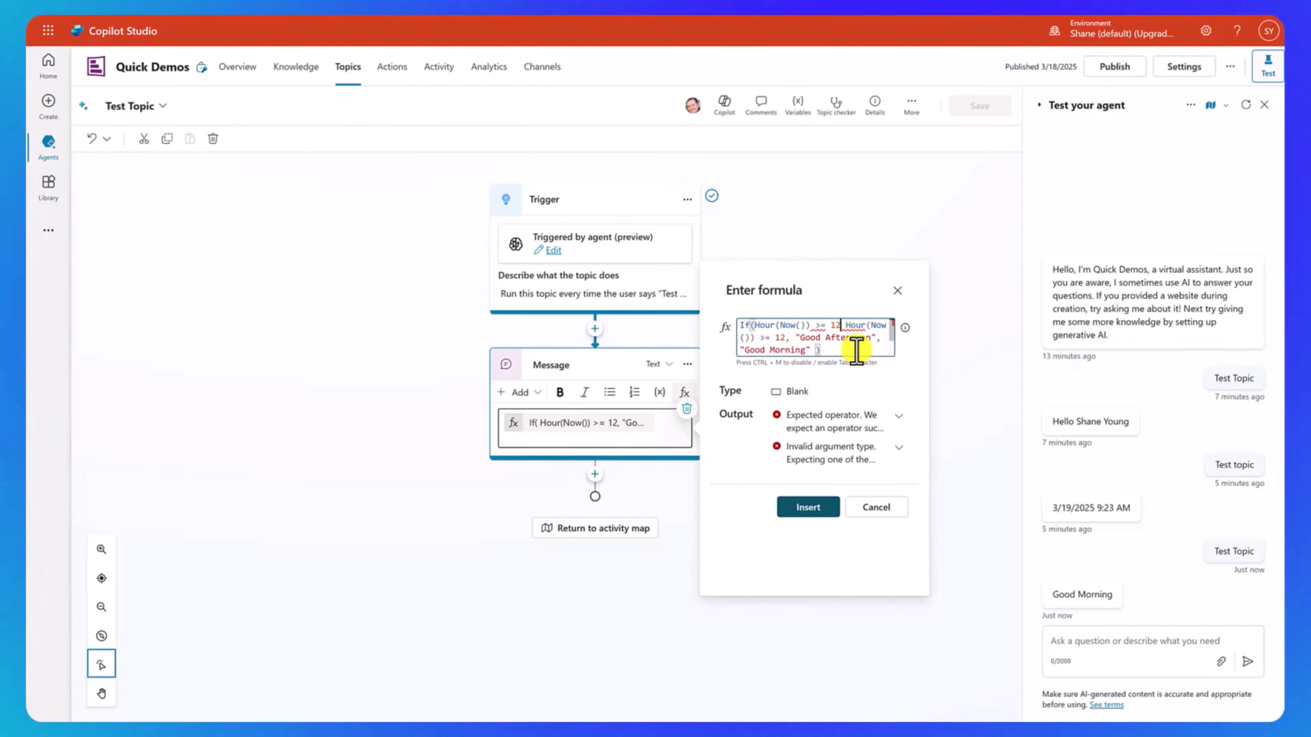
key("BackSpace")
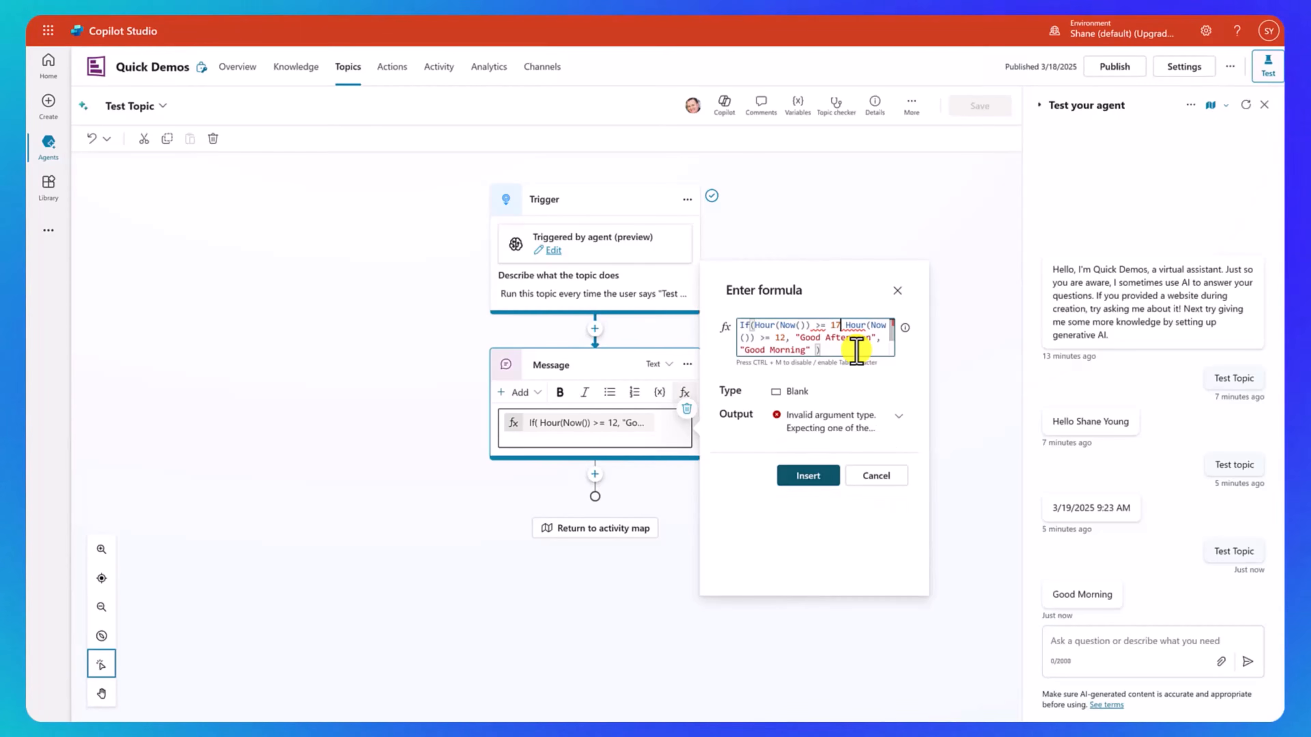
type(",")
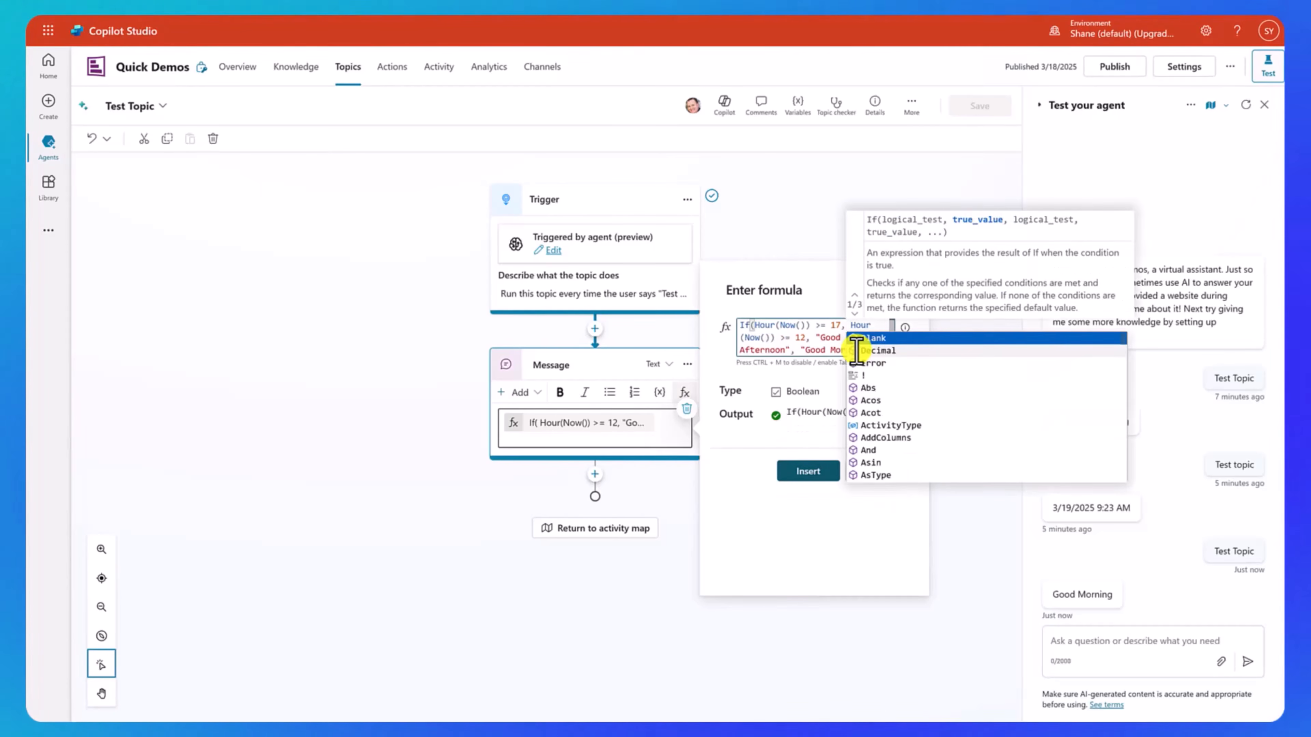
type(" \" ")
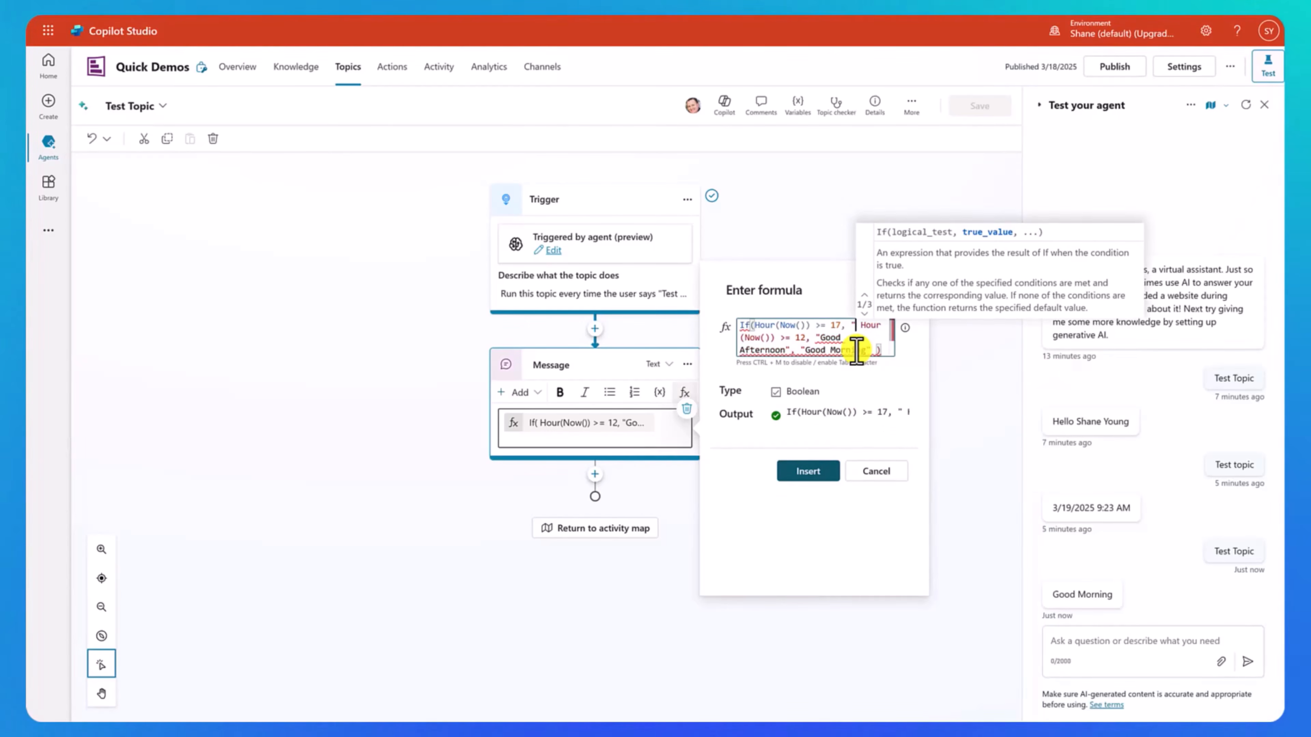
type("Good Evening")
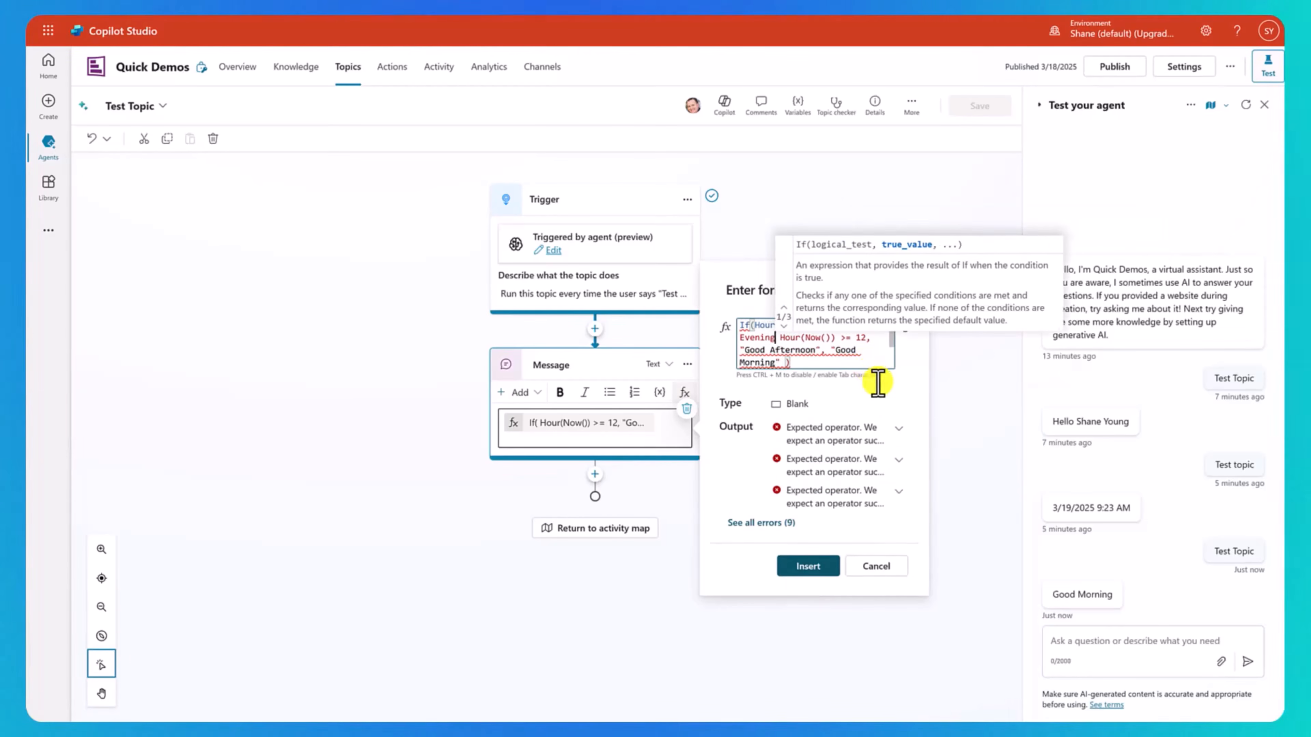
type("\",")
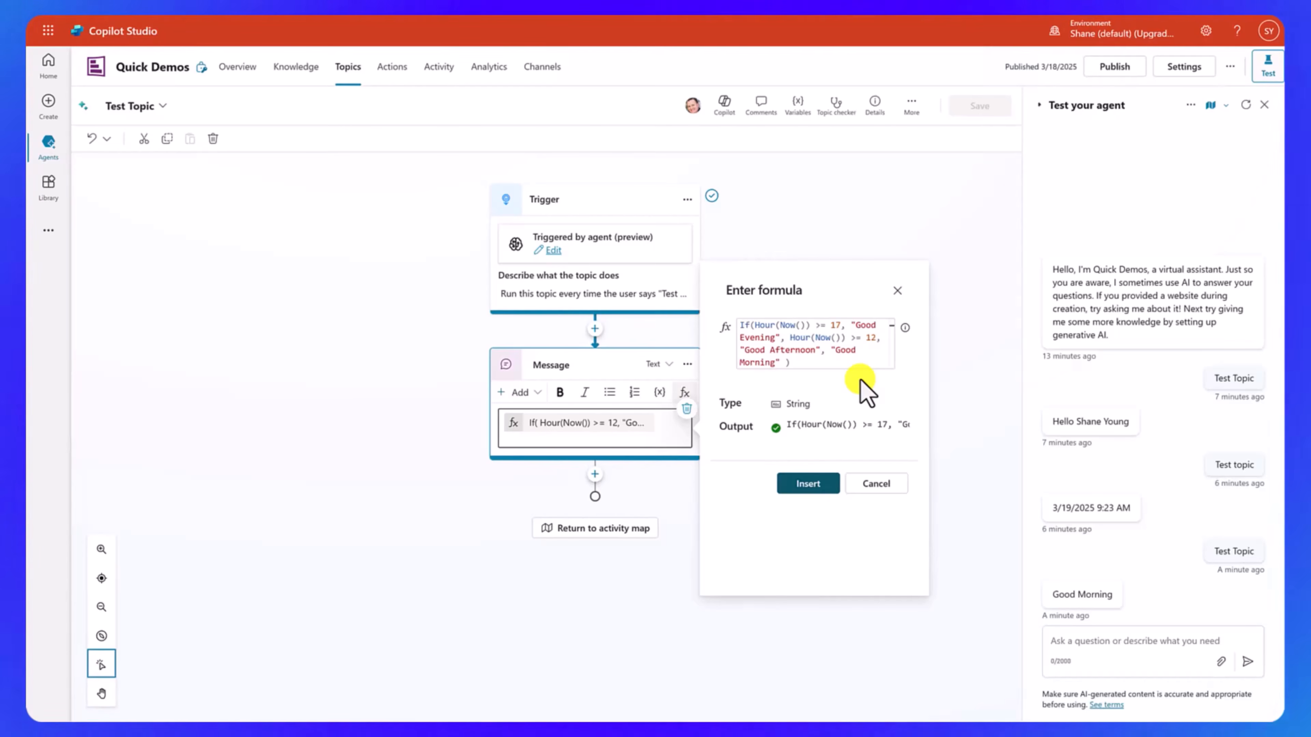
left_click(808, 485)
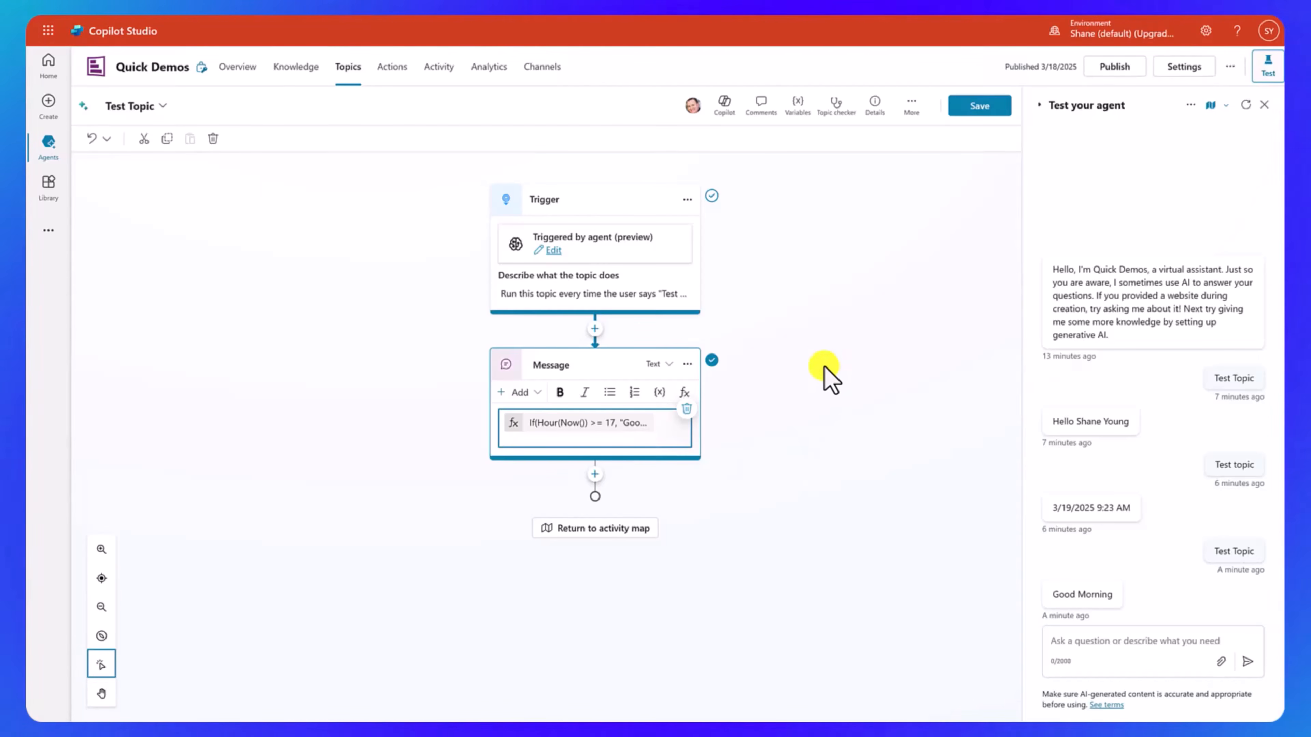
Step: Begin a new plugin action between the Trigger and Message nodes, searching for "sharepoint" and choosing SharePoint's Get items
left_click(596, 330)
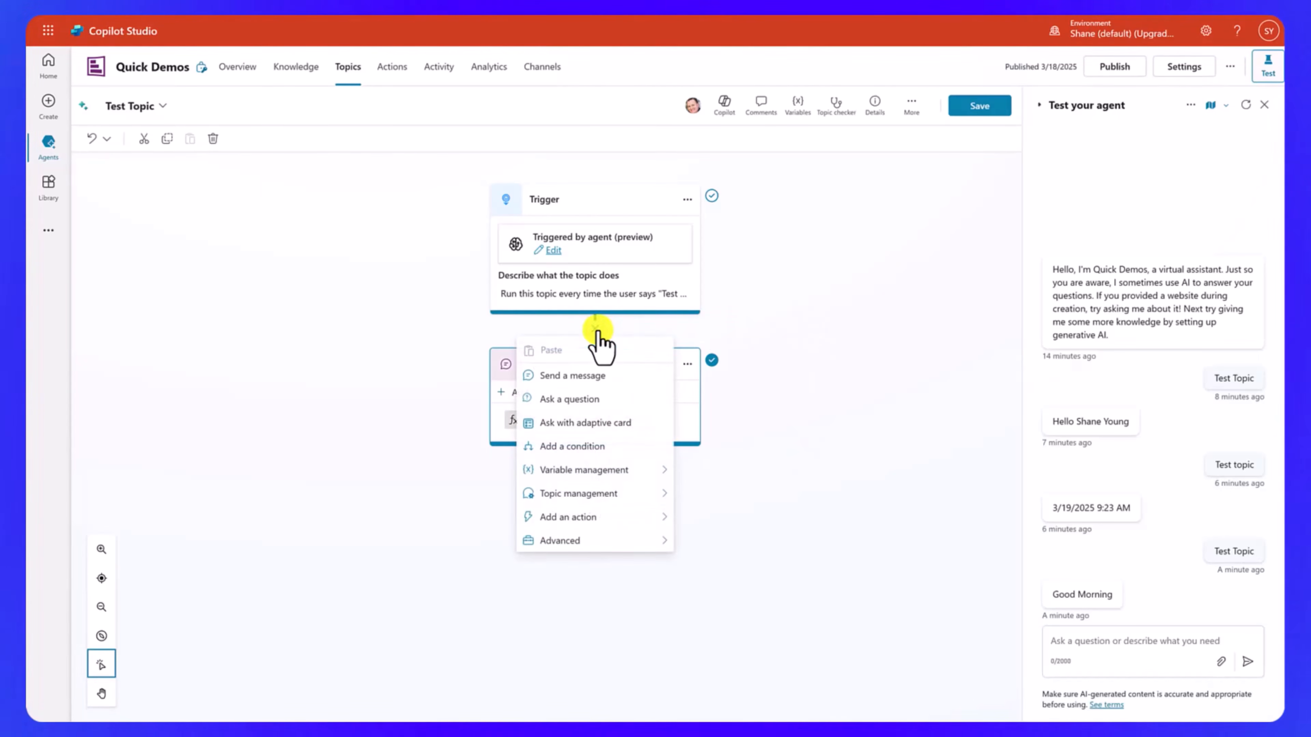
left_click(633, 519)
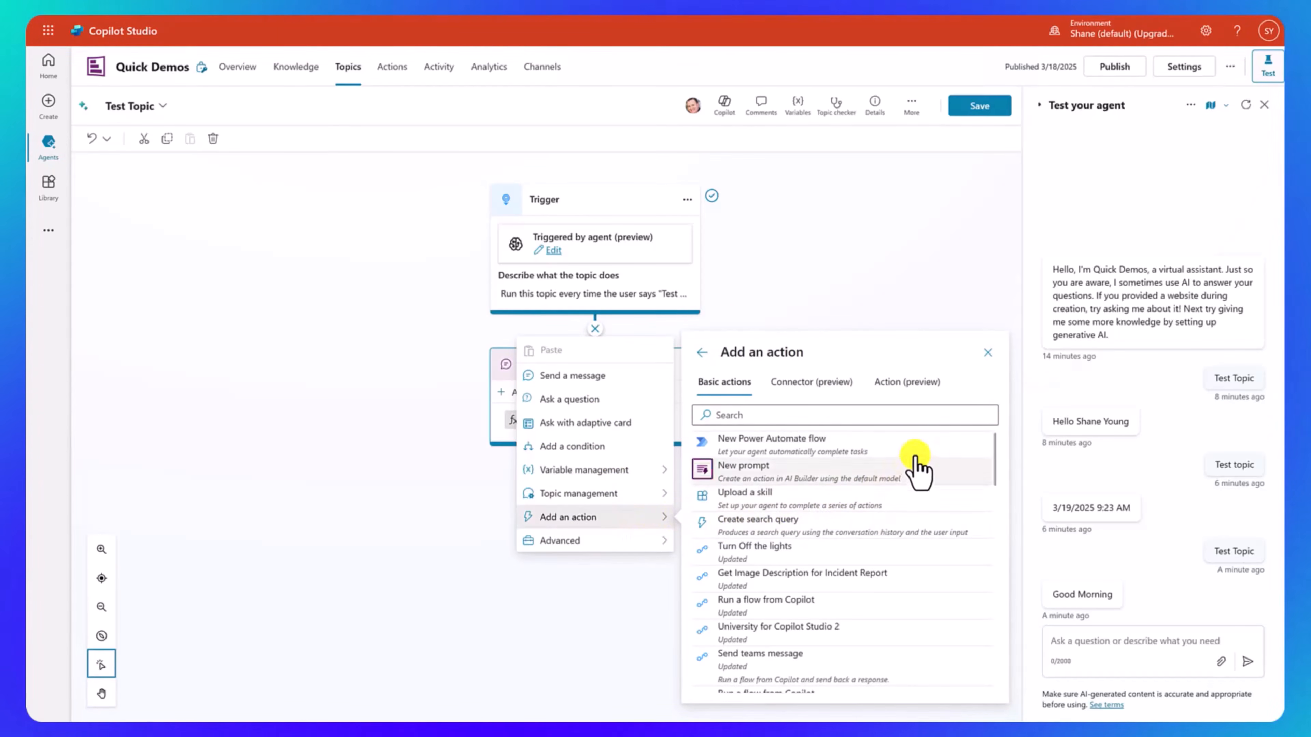
left_click(919, 390)
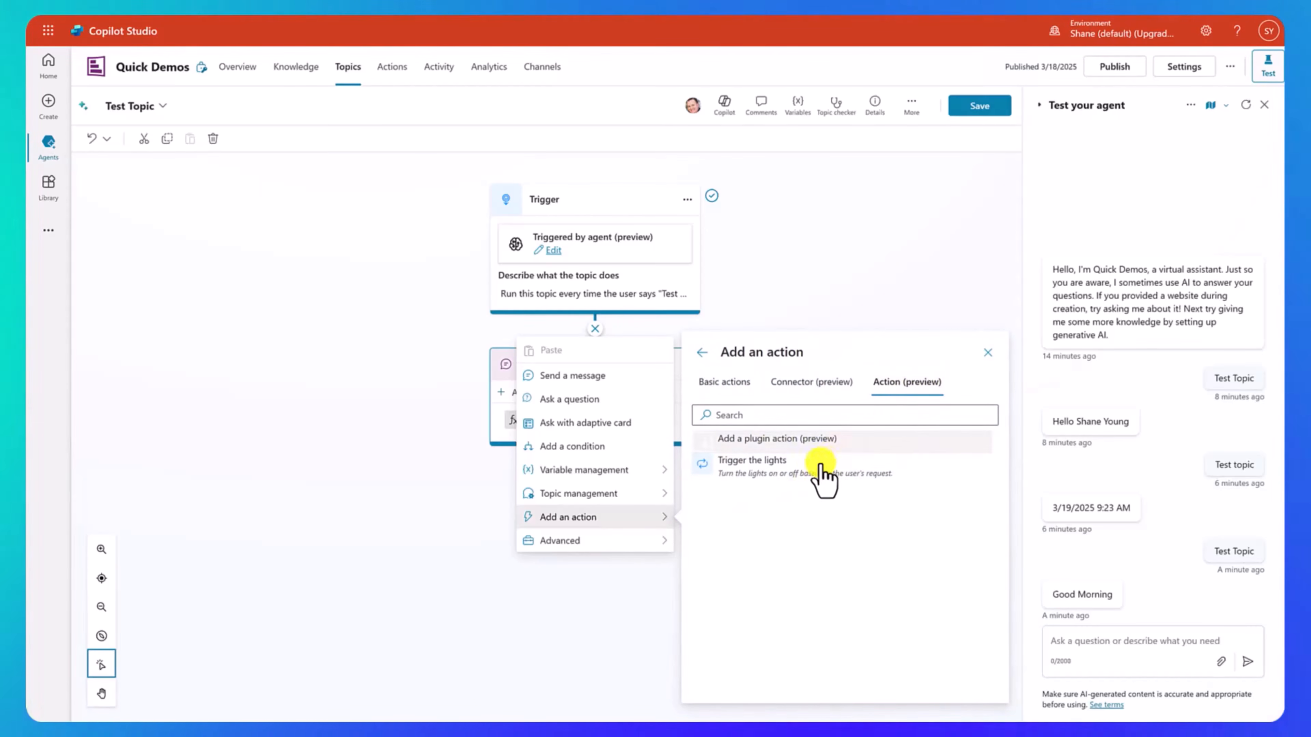
left_click(790, 440)
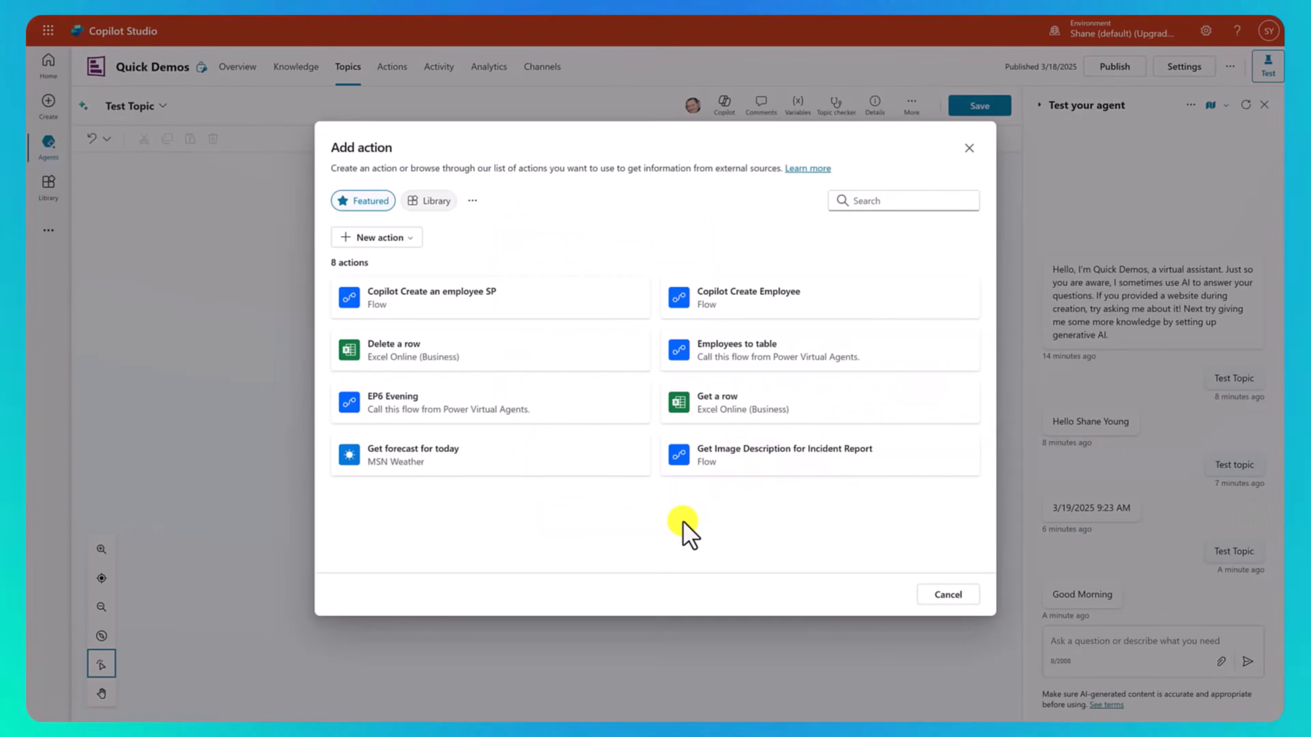
left_click(899, 201)
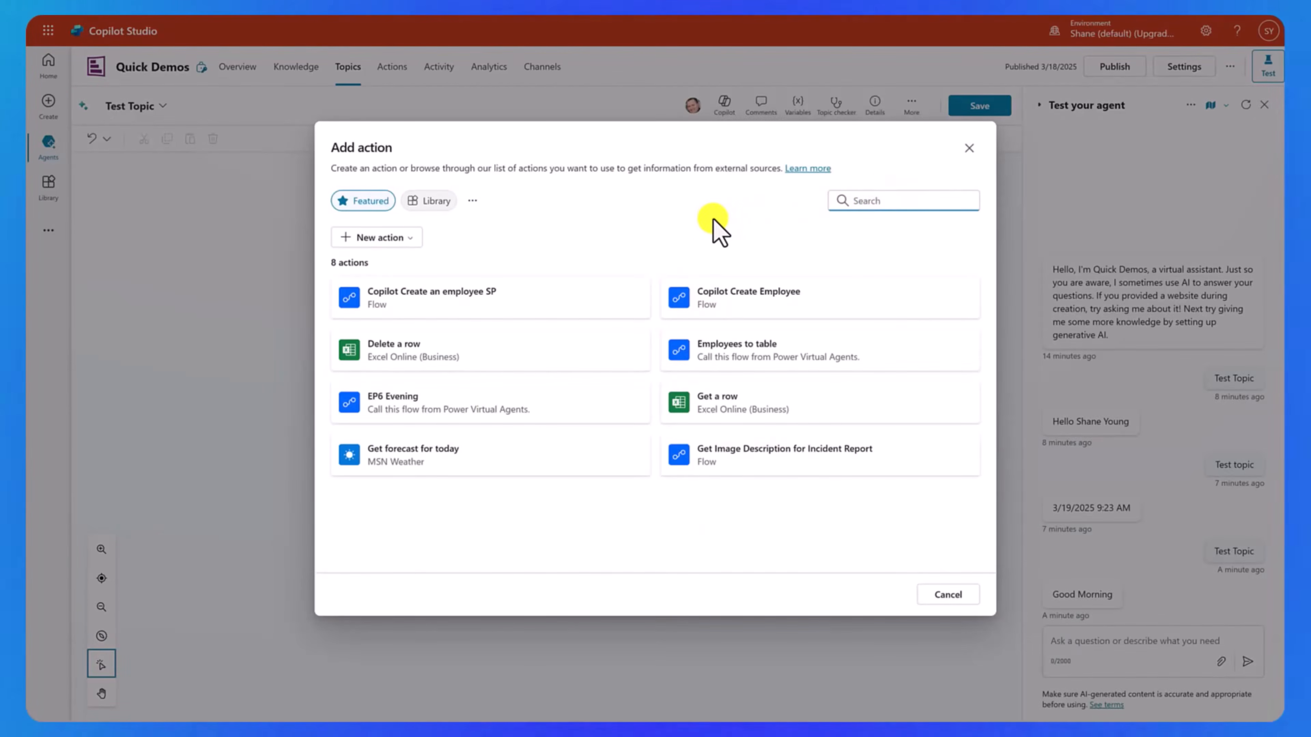
type("sharepoint")
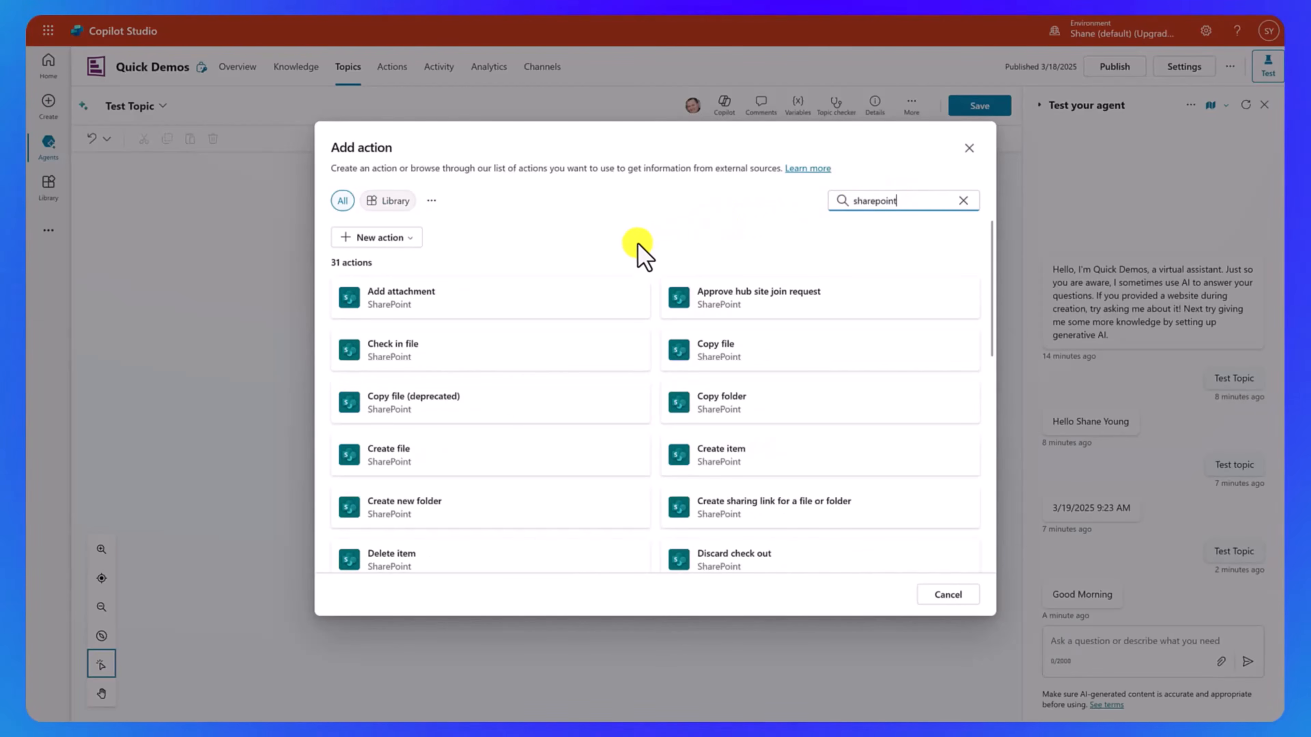
scroll(639, 256, "down", 1)
scroll(637, 258, "down", 4)
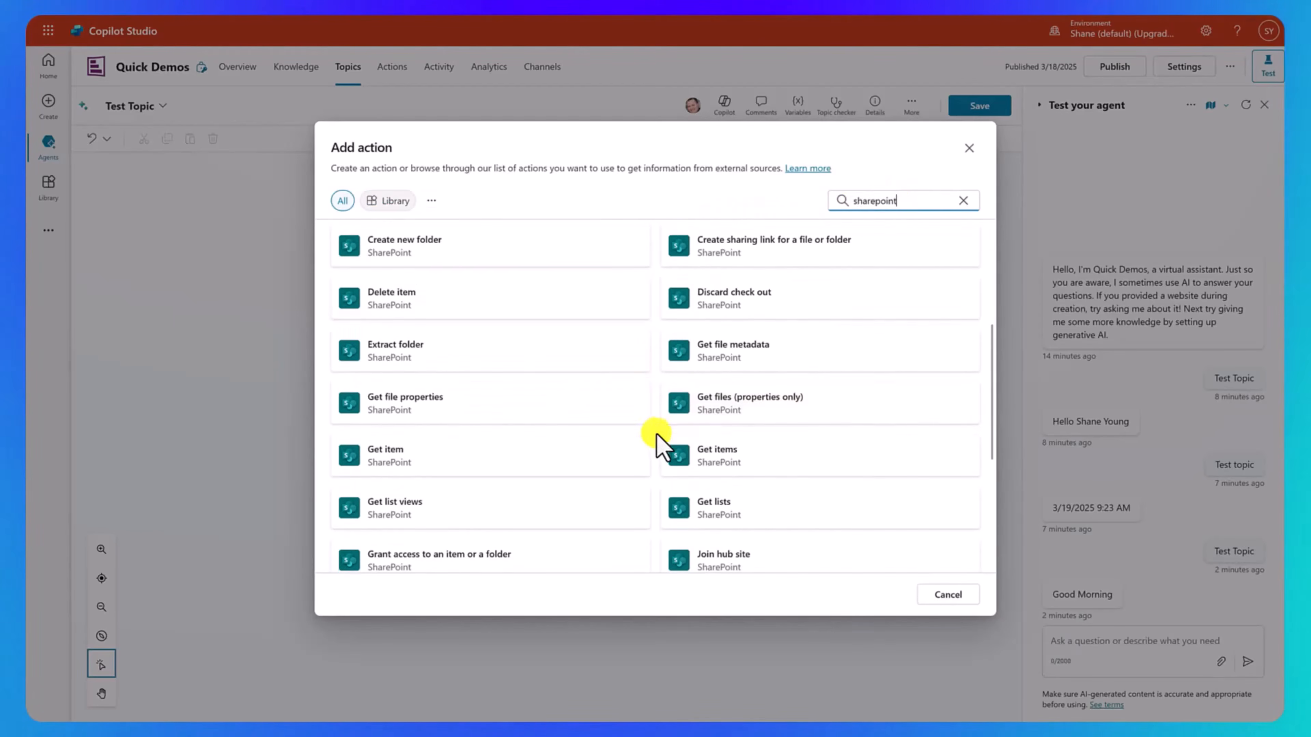
left_click(767, 460)
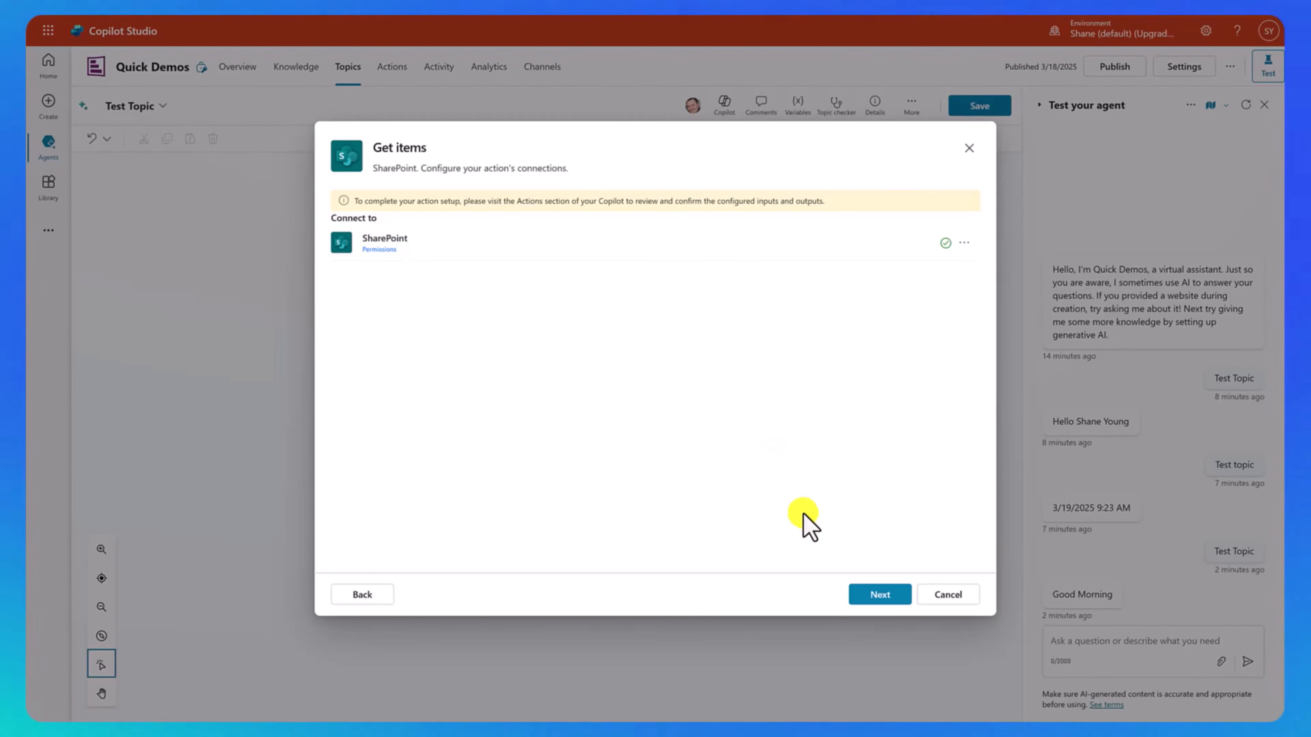
Step: Name the action "Get the list of Employees", describe it as "Get the list of Employees from the SharePoint list", and add it
left_click(857, 594)
left_click_drag(418, 259, 340, 260)
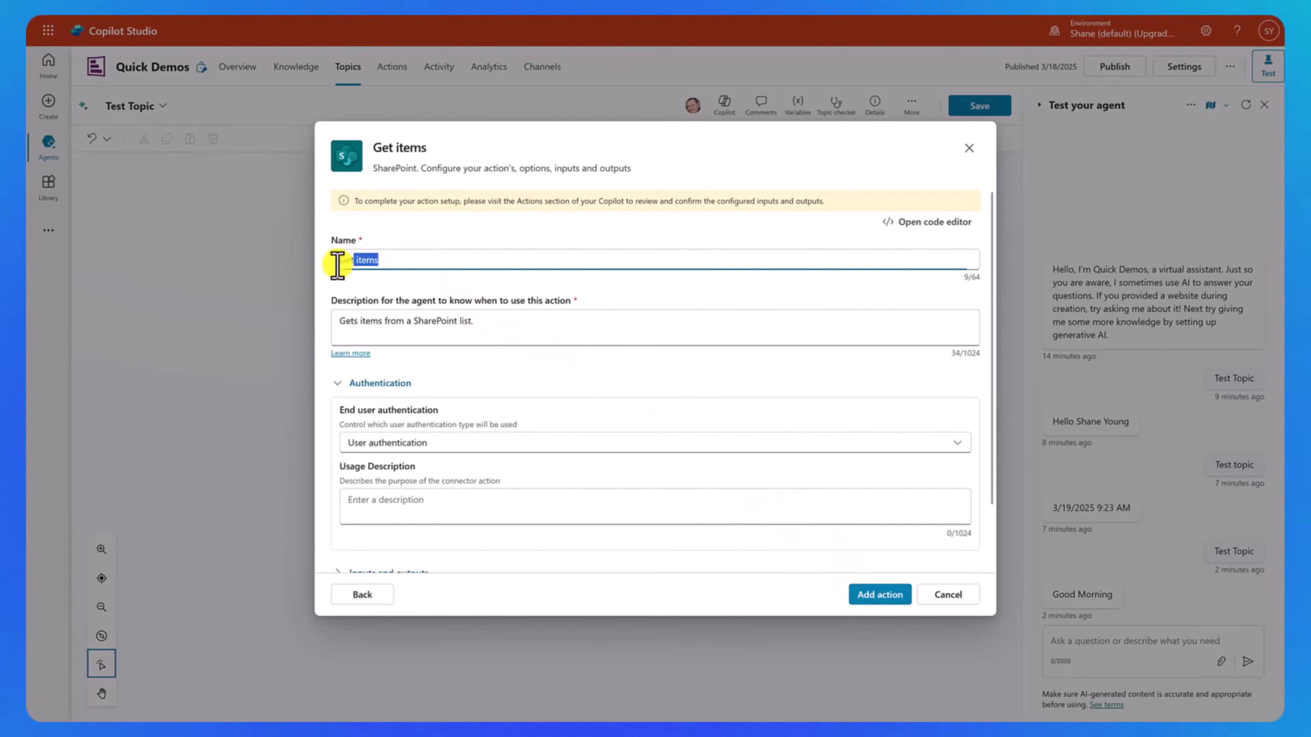
type("Get the list of Employees")
left_click_drag(483, 320, 332, 317)
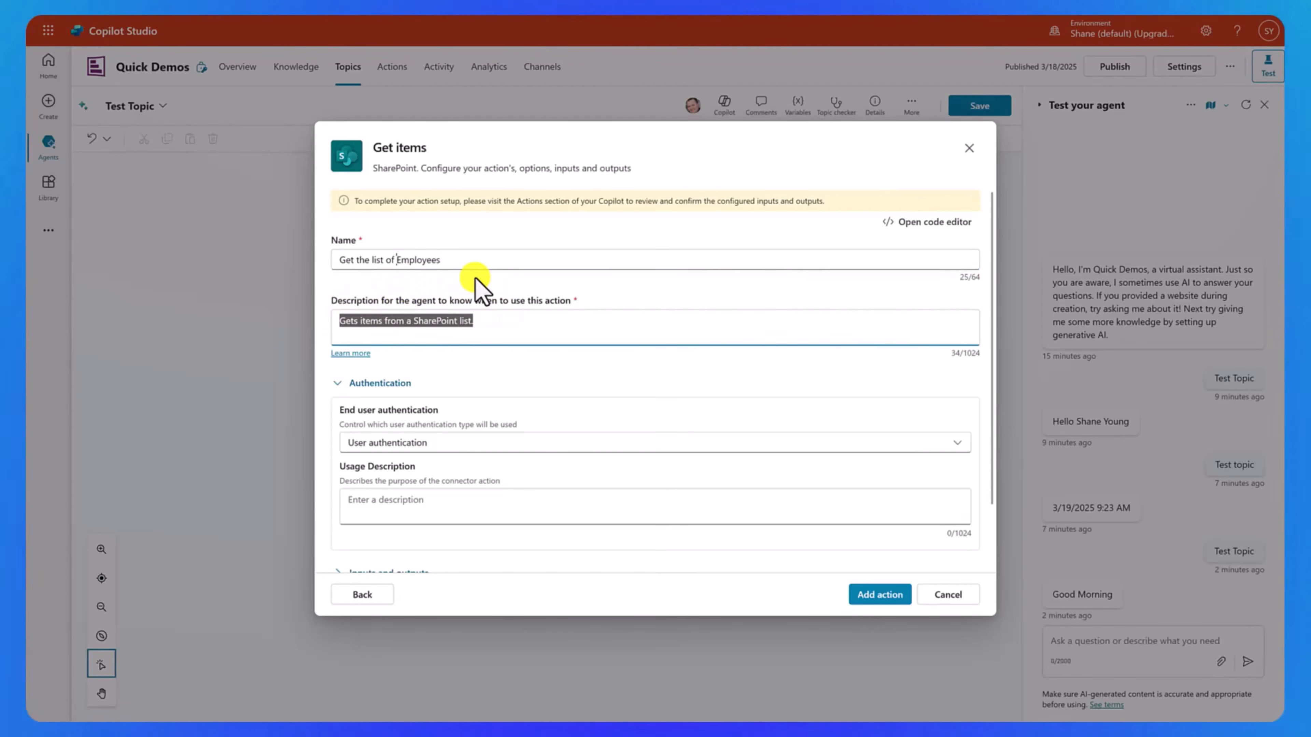
type("Get the list of Employees from the SharePoint list")
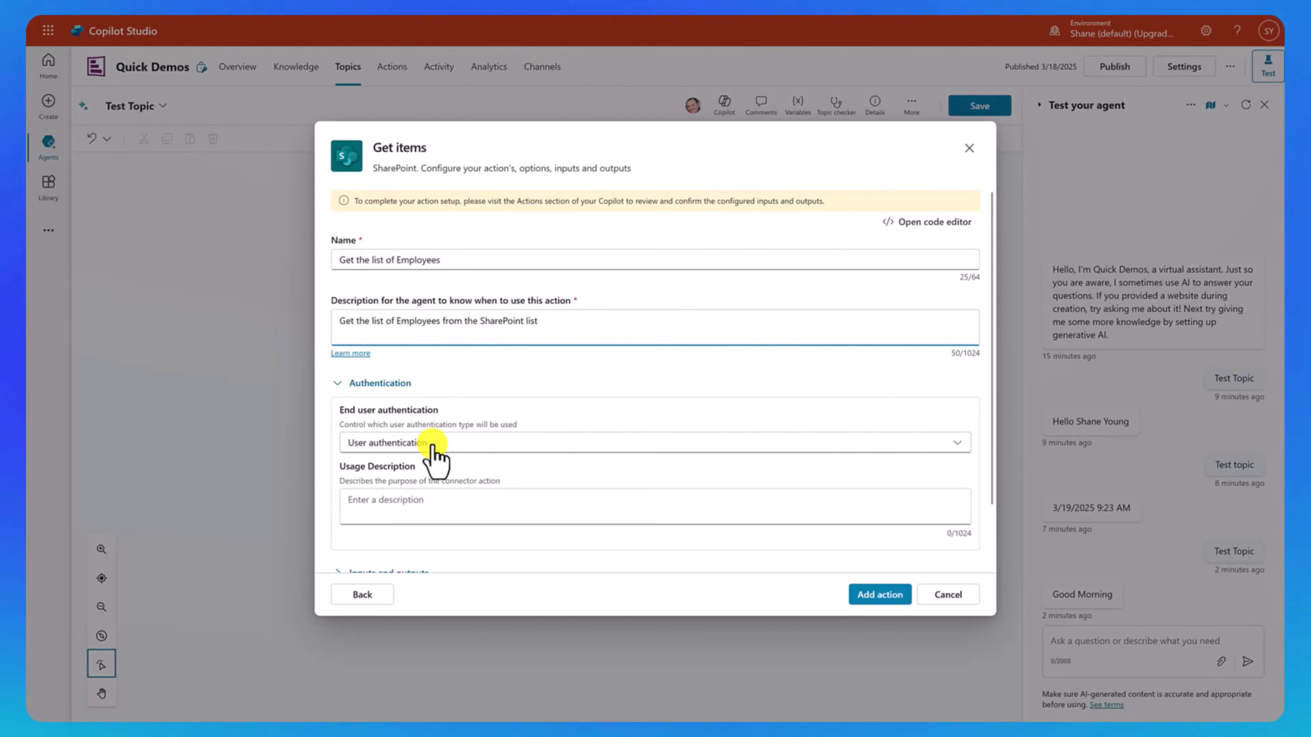
left_click(878, 596)
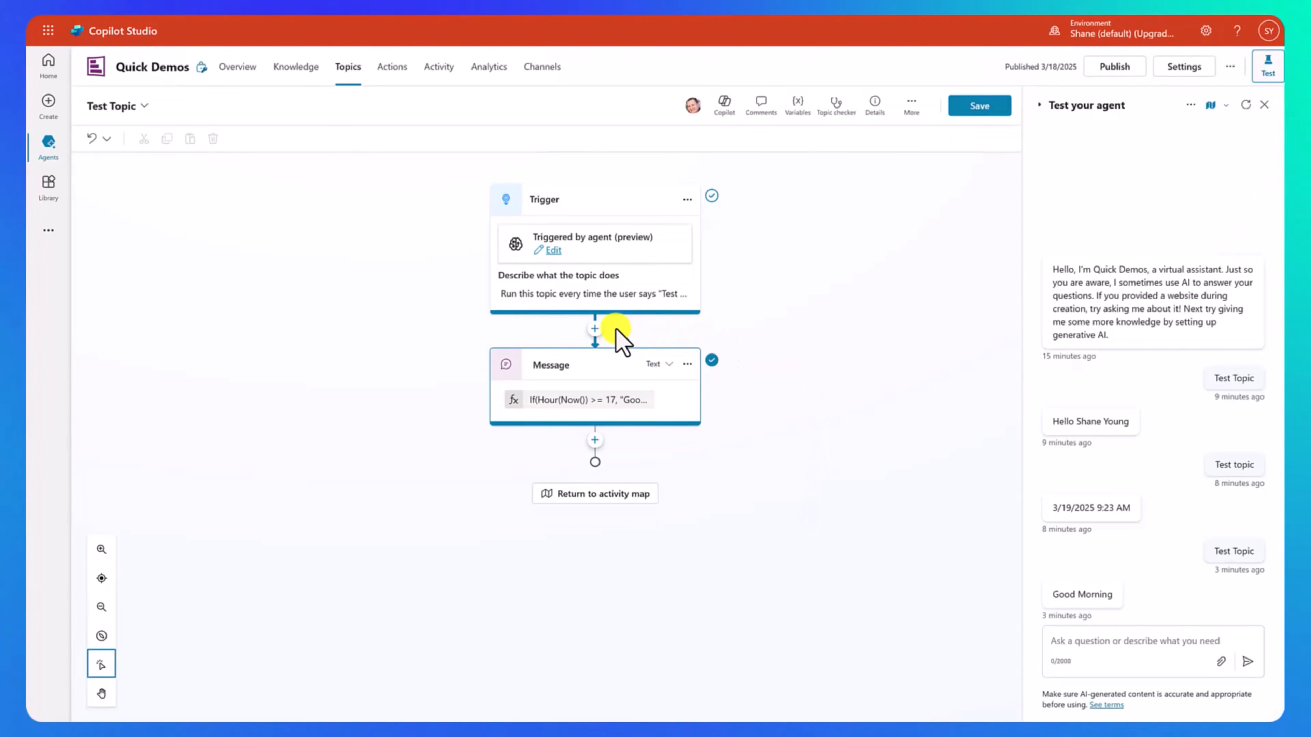
Step: Insert the Get the list of Employees action as a node between the Trigger and the Message
left_click(595, 328)
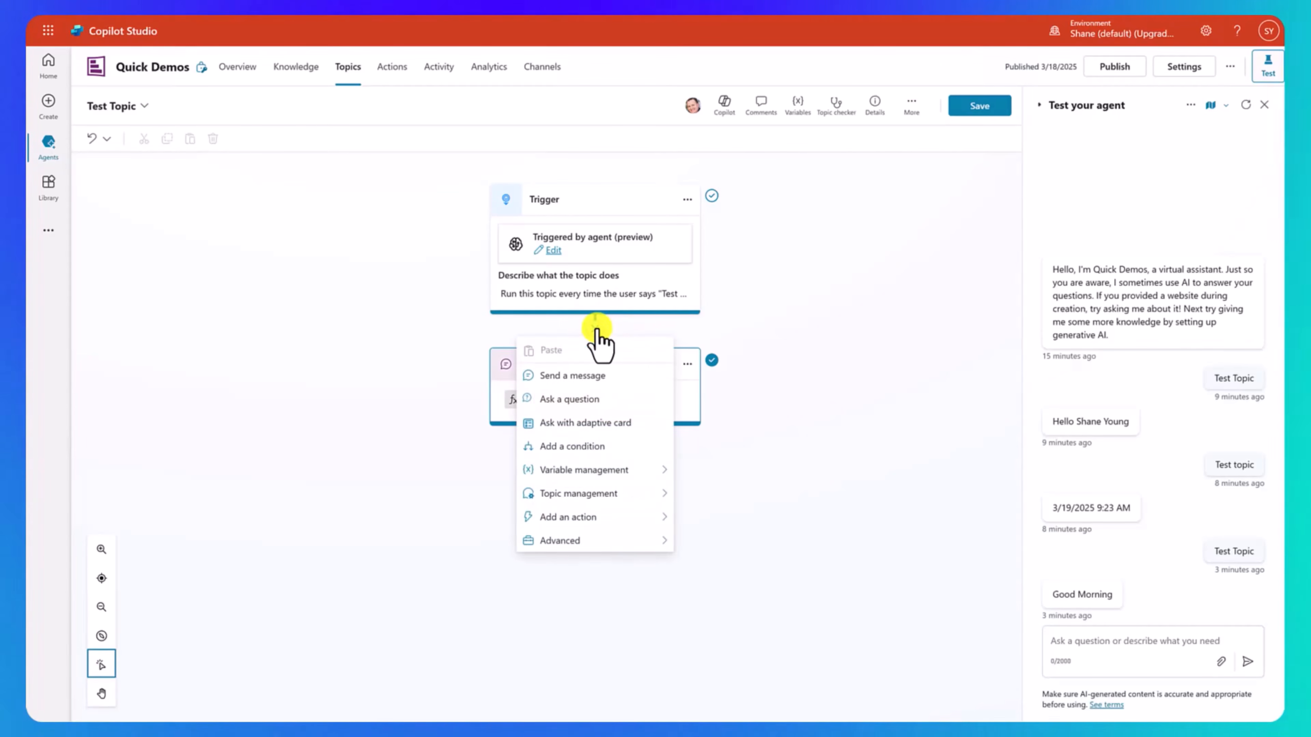
mouse_move(643, 518)
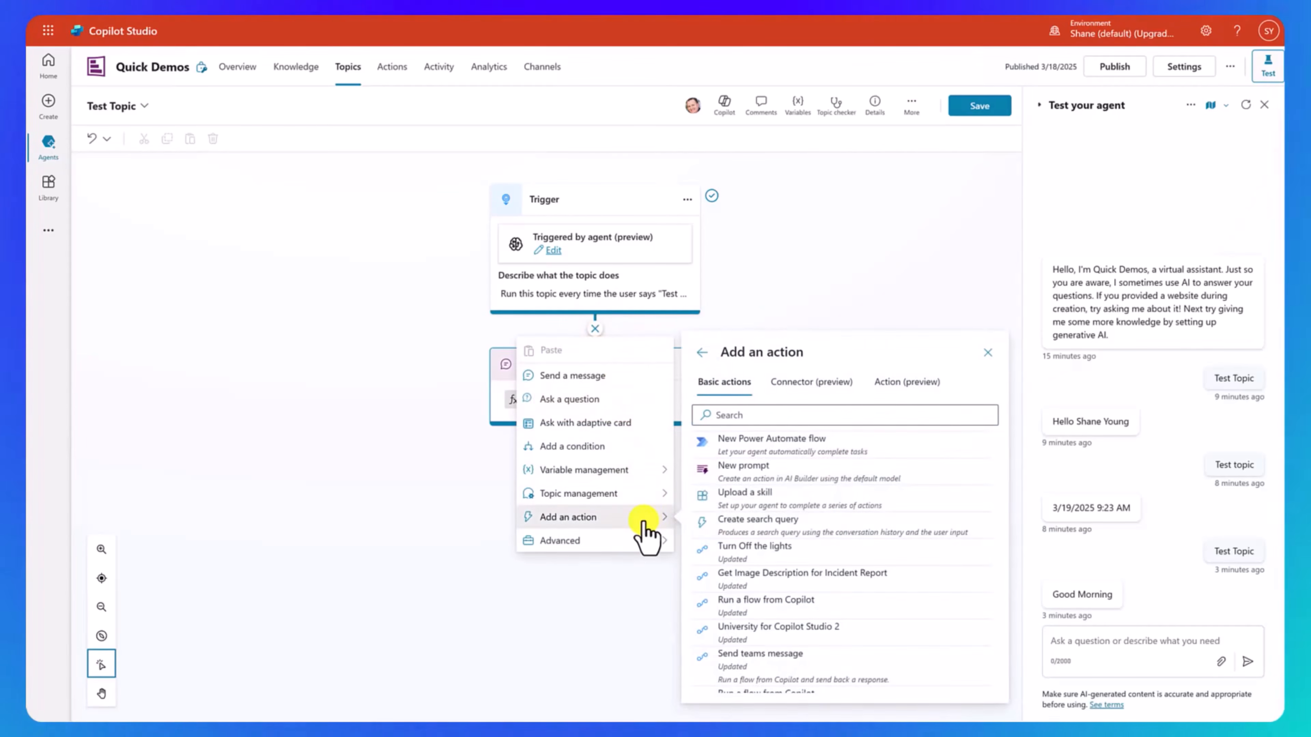
left_click(912, 388)
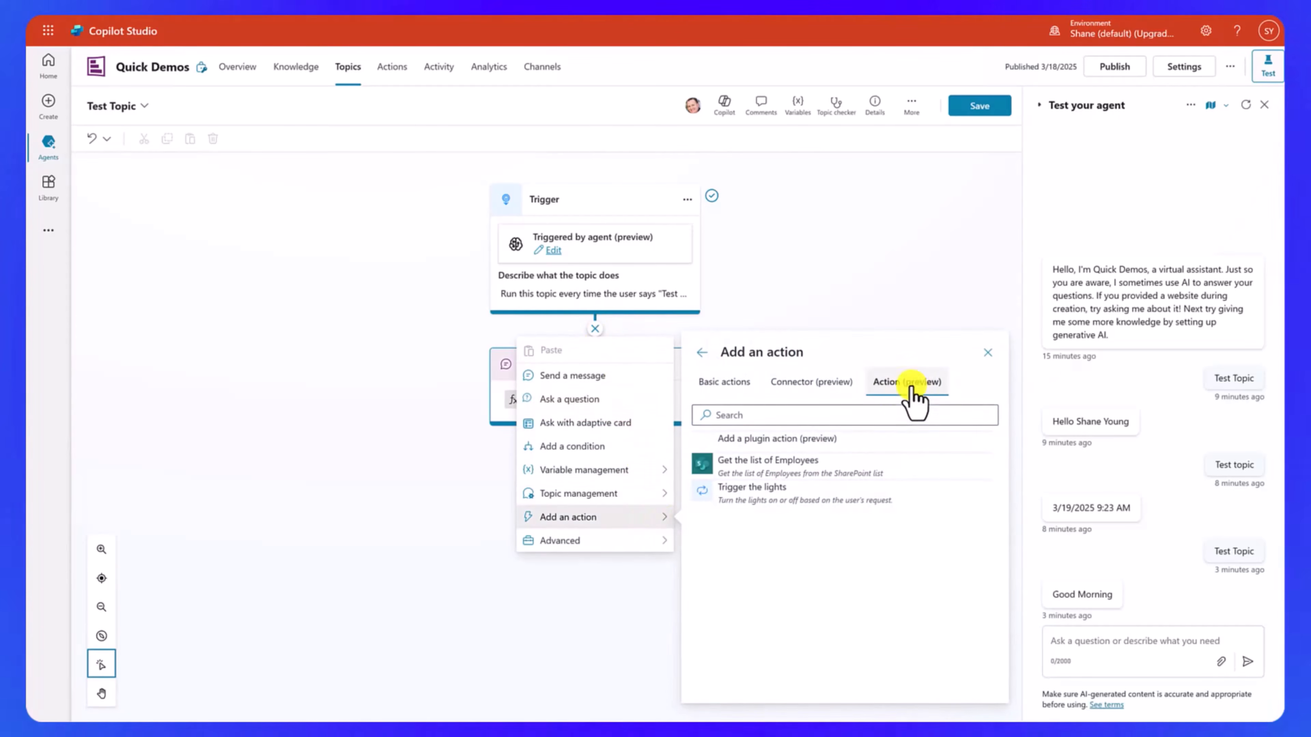
left_click(872, 467)
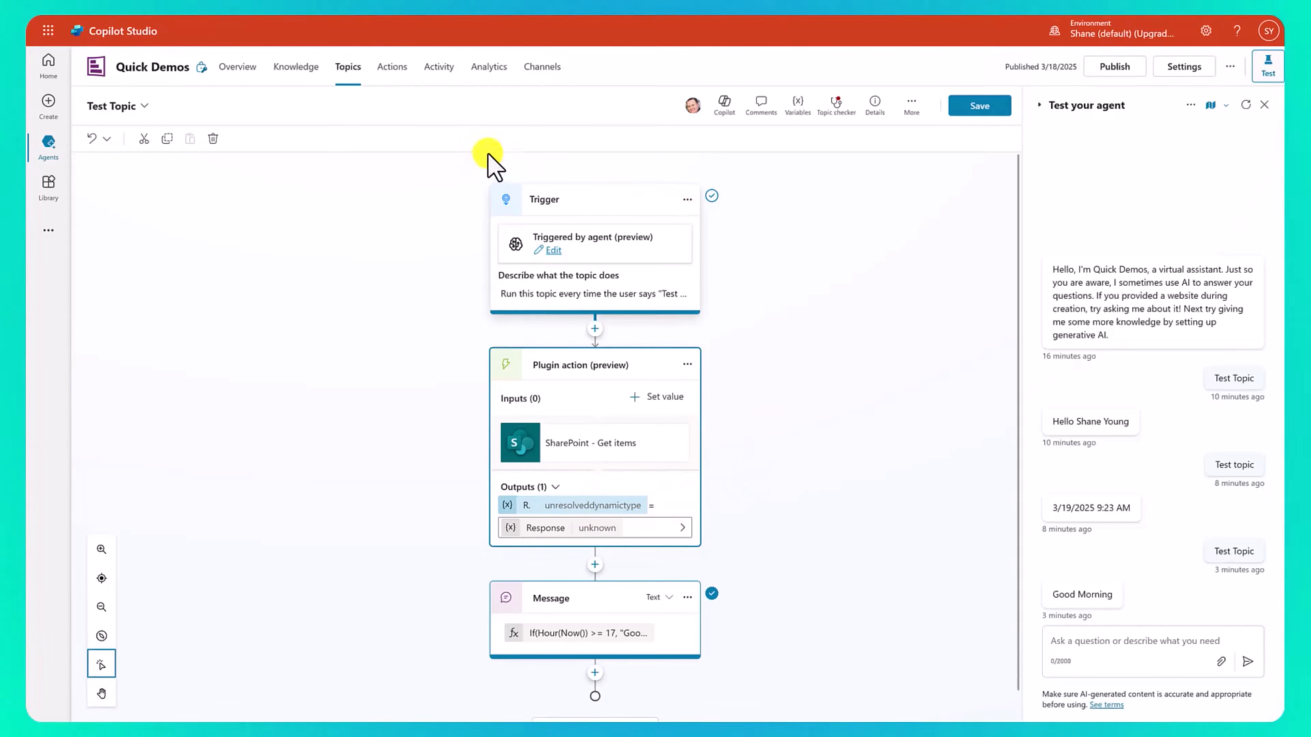
Step: Leave the topic without saving and set the Site Address input of the SharePoint - Get items action to the PowerApps Videos site
left_click(390, 67)
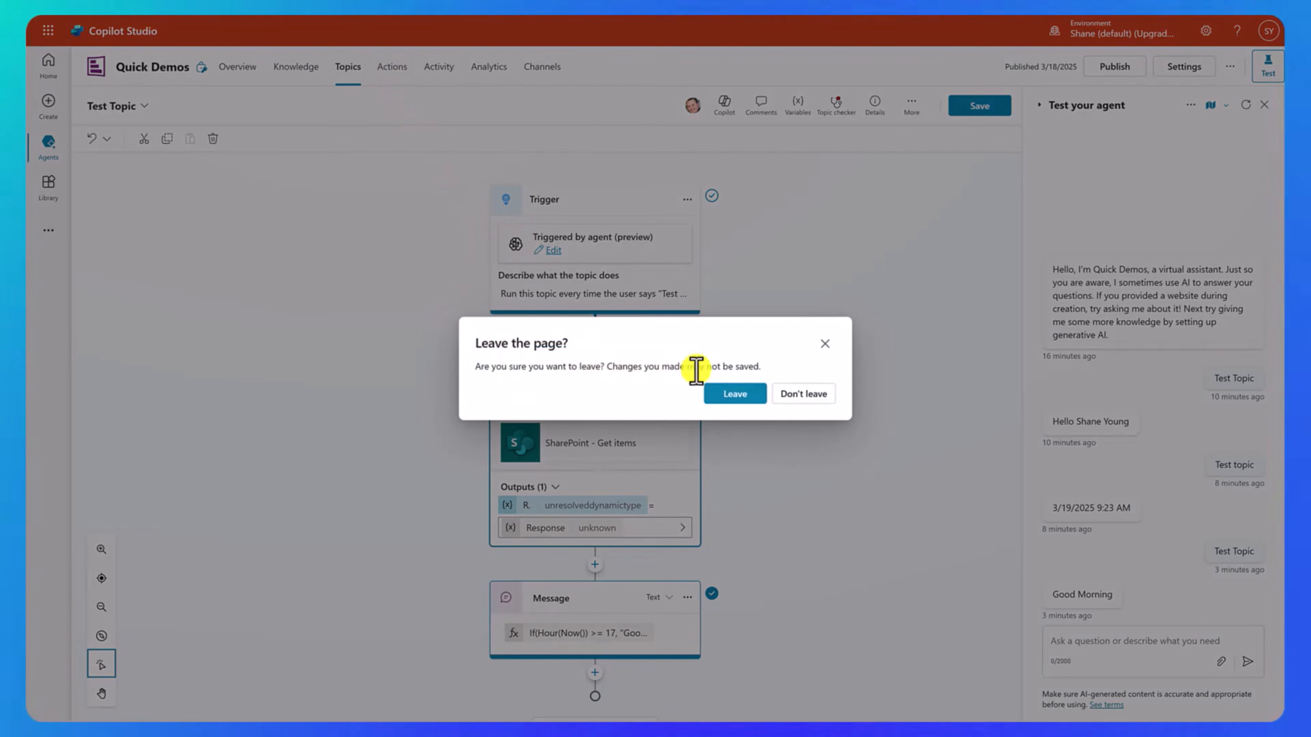
left_click(719, 397)
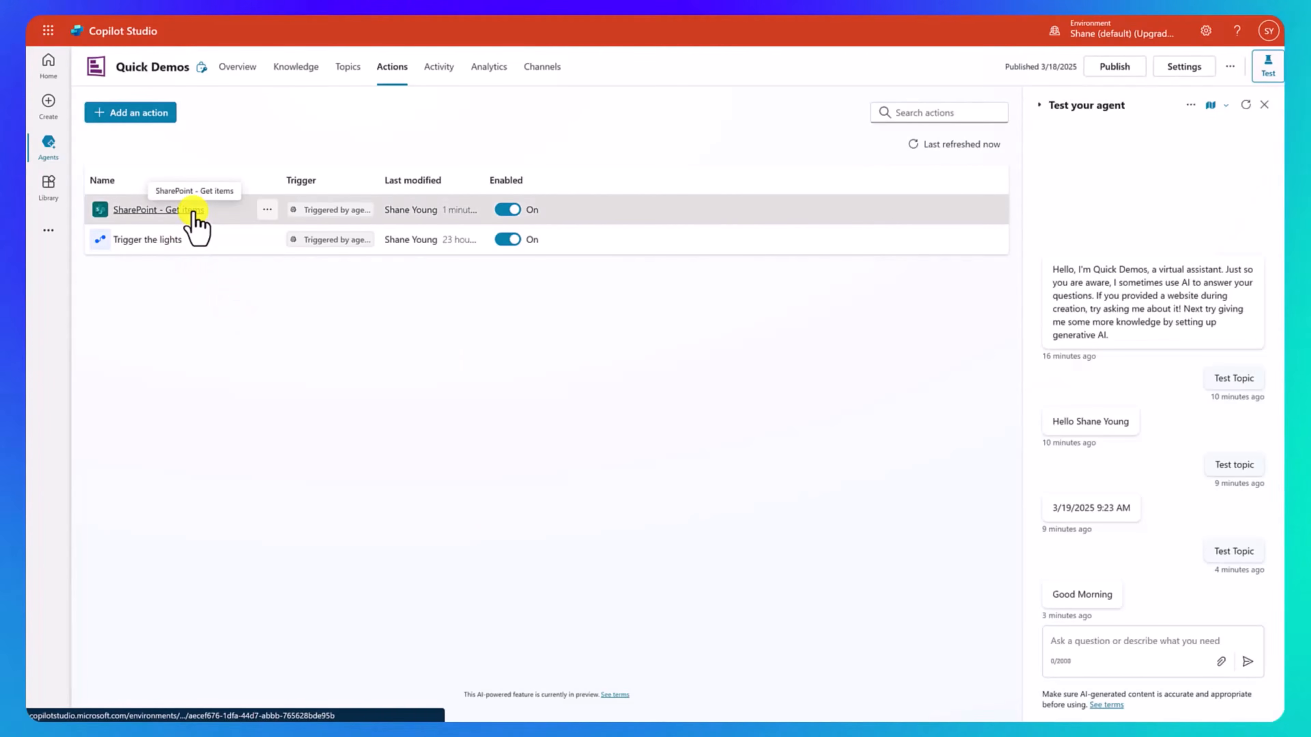
left_click(192, 211)
left_click(157, 157)
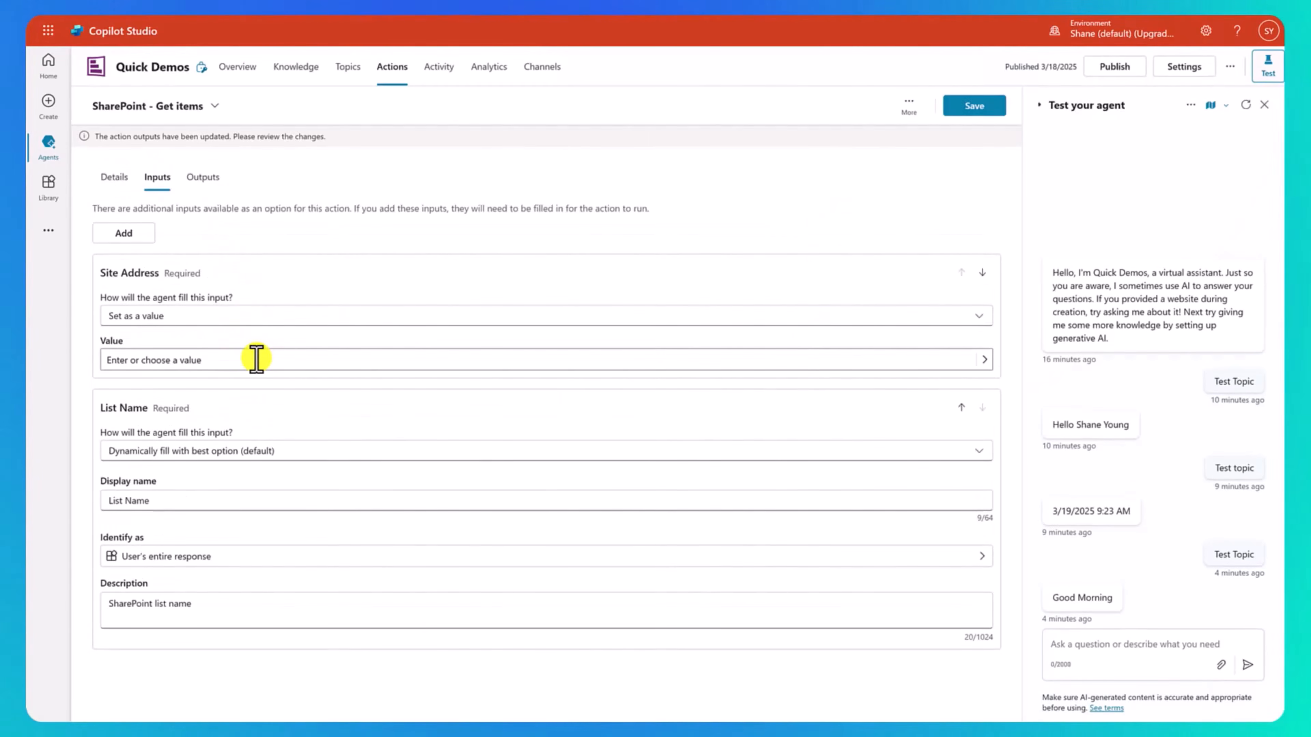
left_click(256, 358)
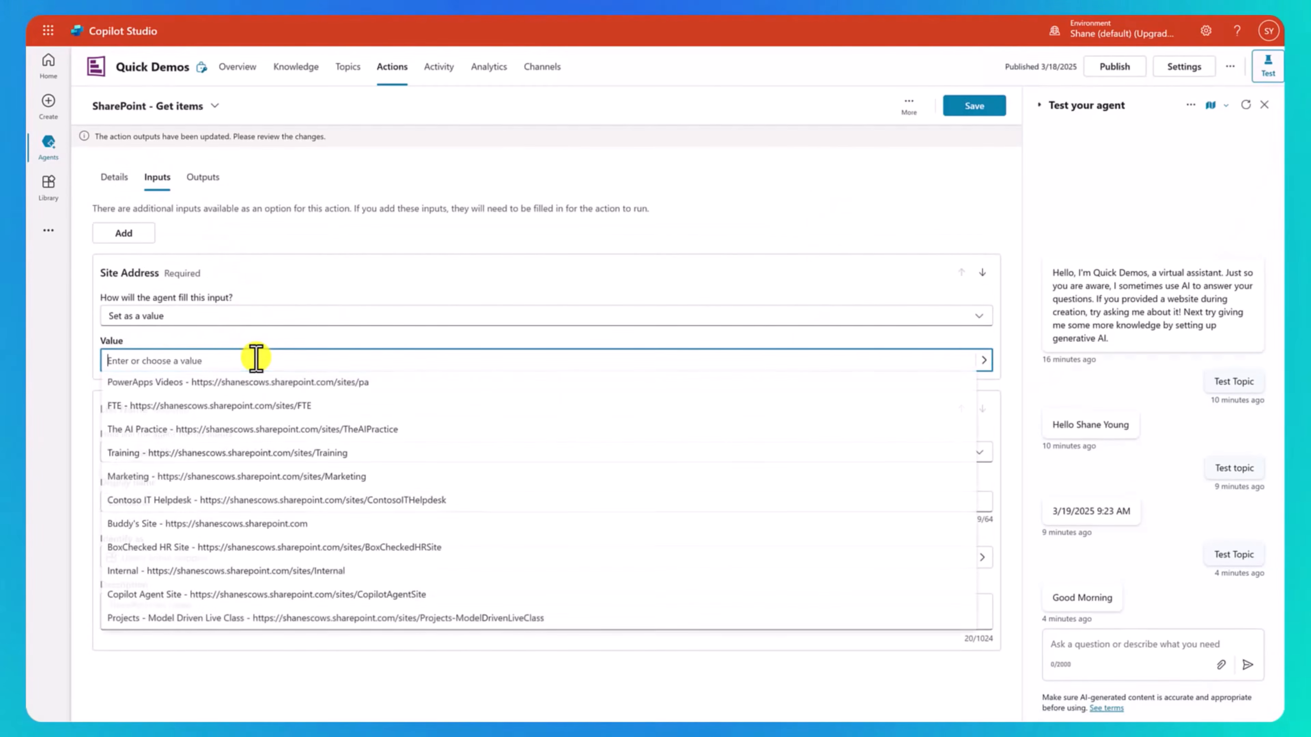
left_click(272, 385)
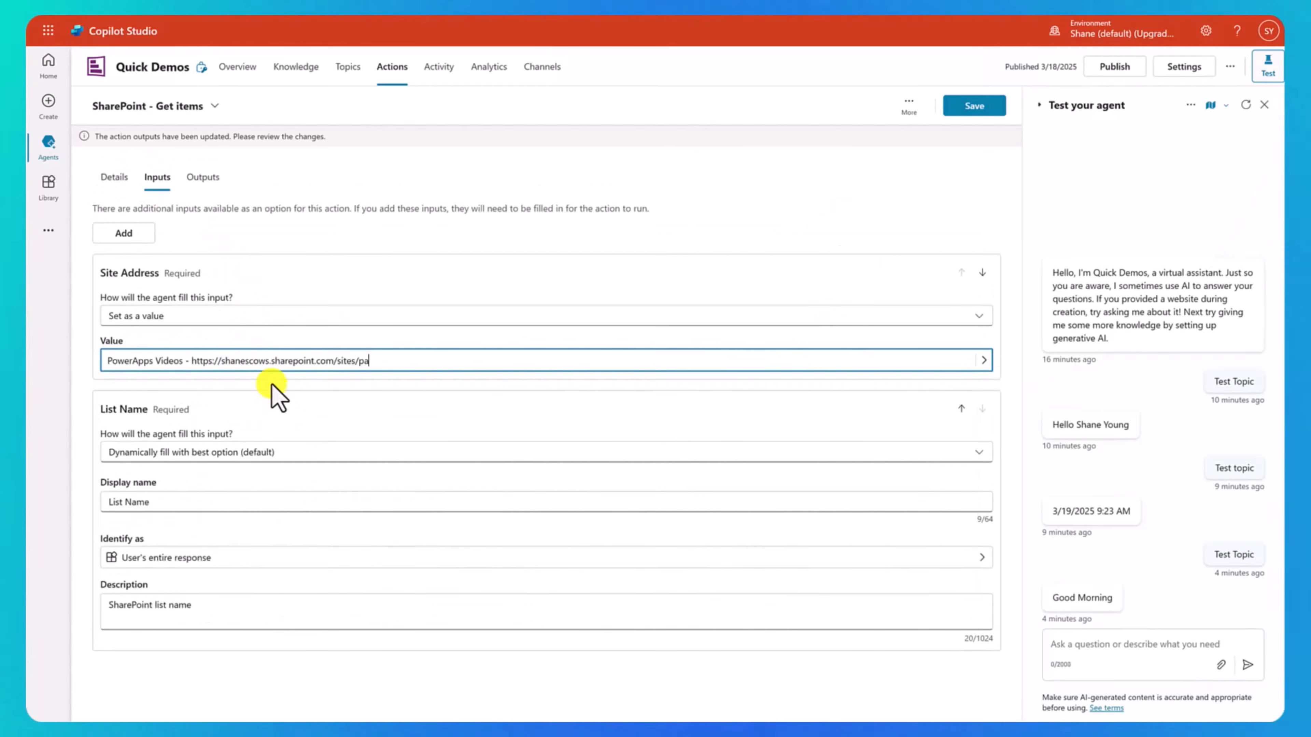
Step: Make List Name a set value of Employees, save the action, and return to the agent's topics
left_click(295, 454)
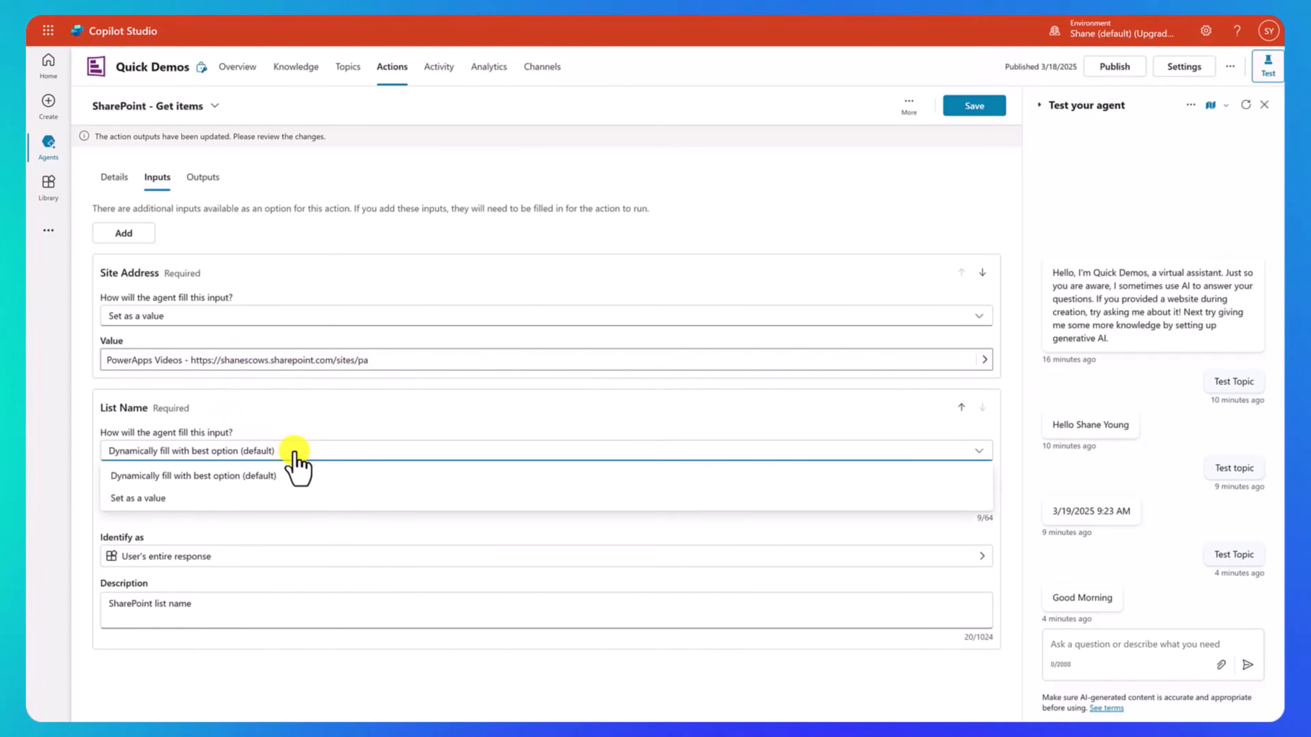
left_click(263, 500)
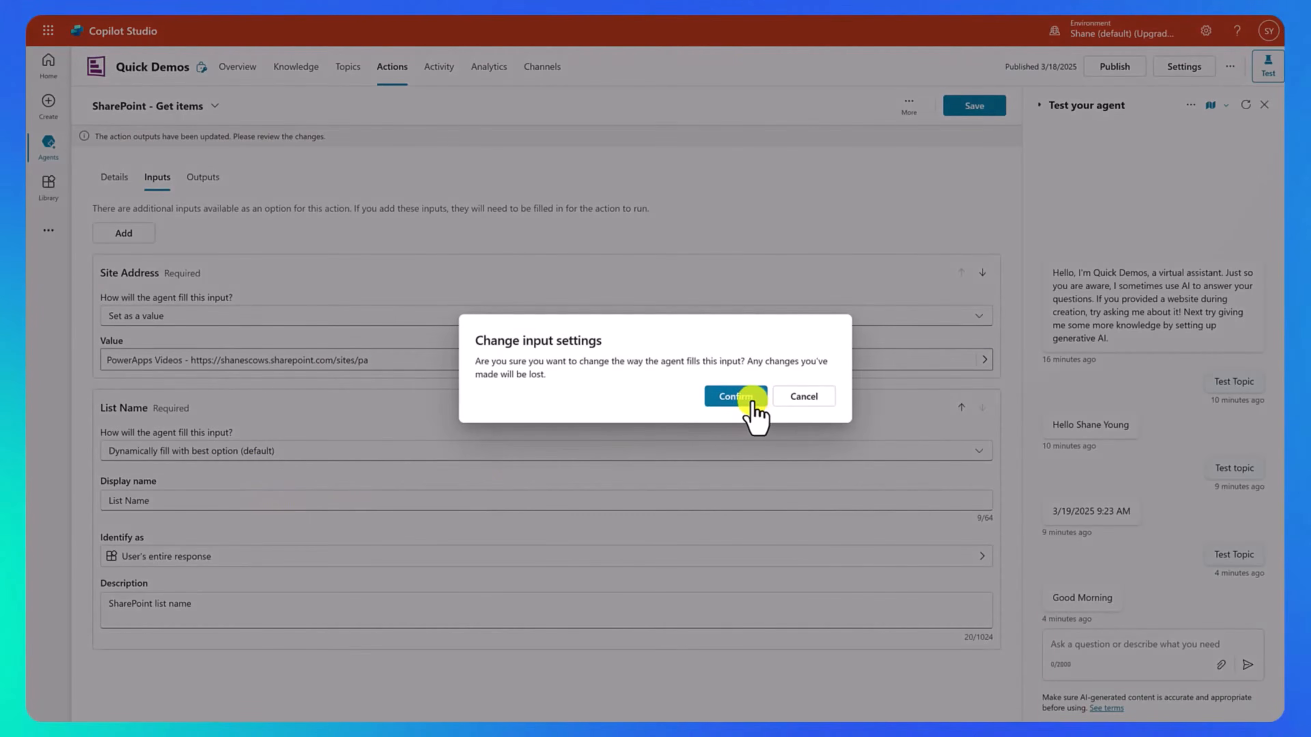
left_click(749, 396)
left_click(301, 495)
type("Empl")
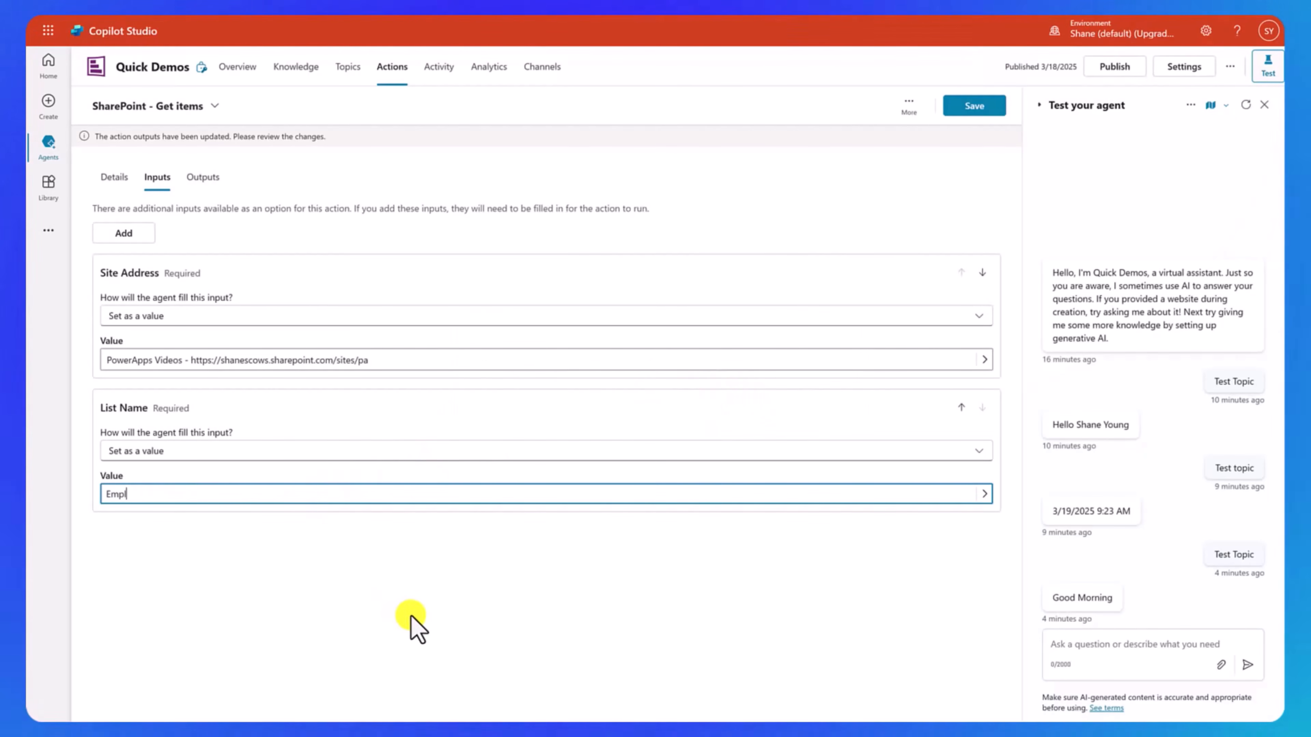
type("oyees")
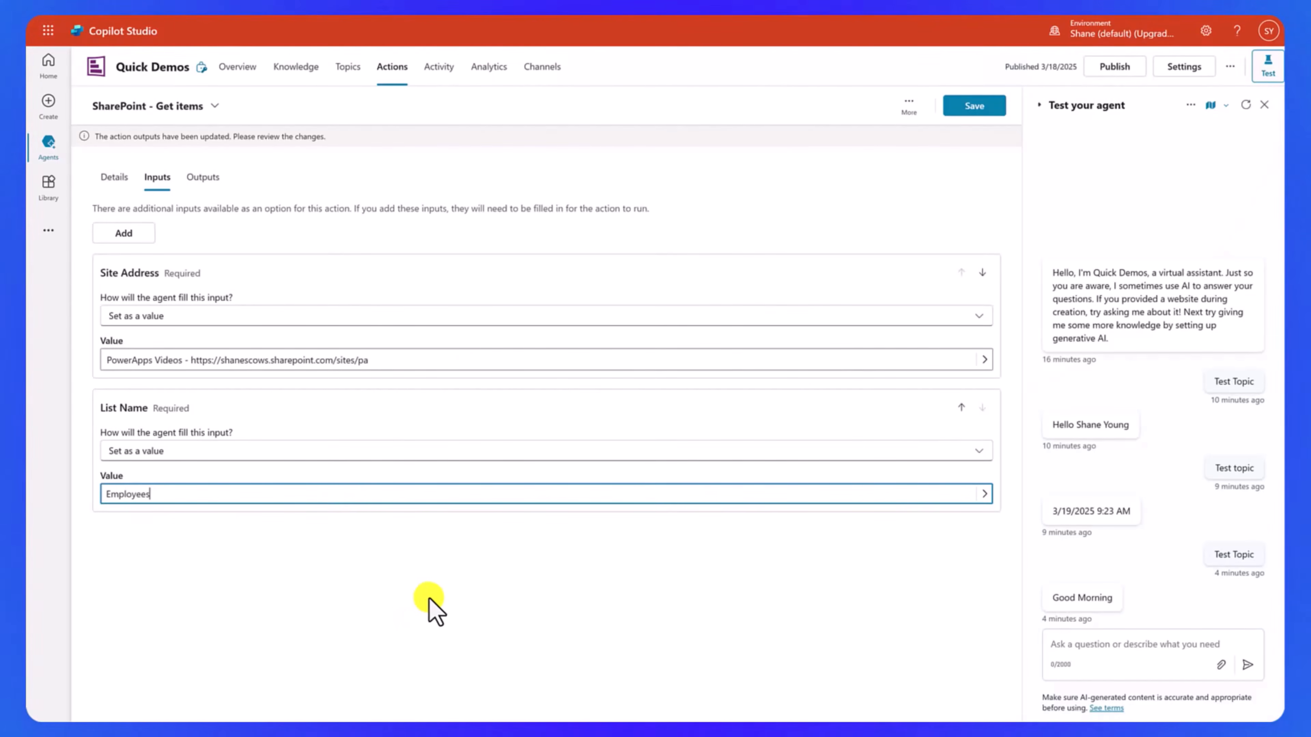
left_click(452, 577)
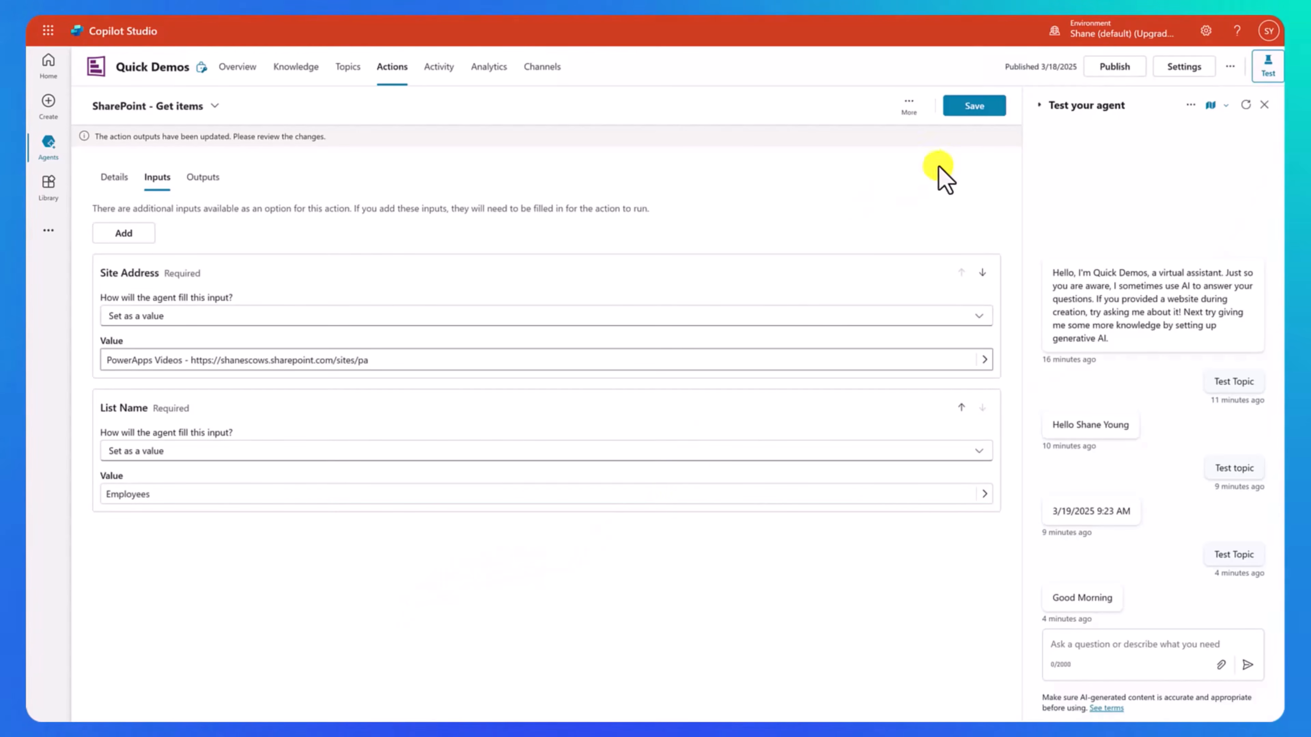
left_click(974, 106)
left_click(348, 69)
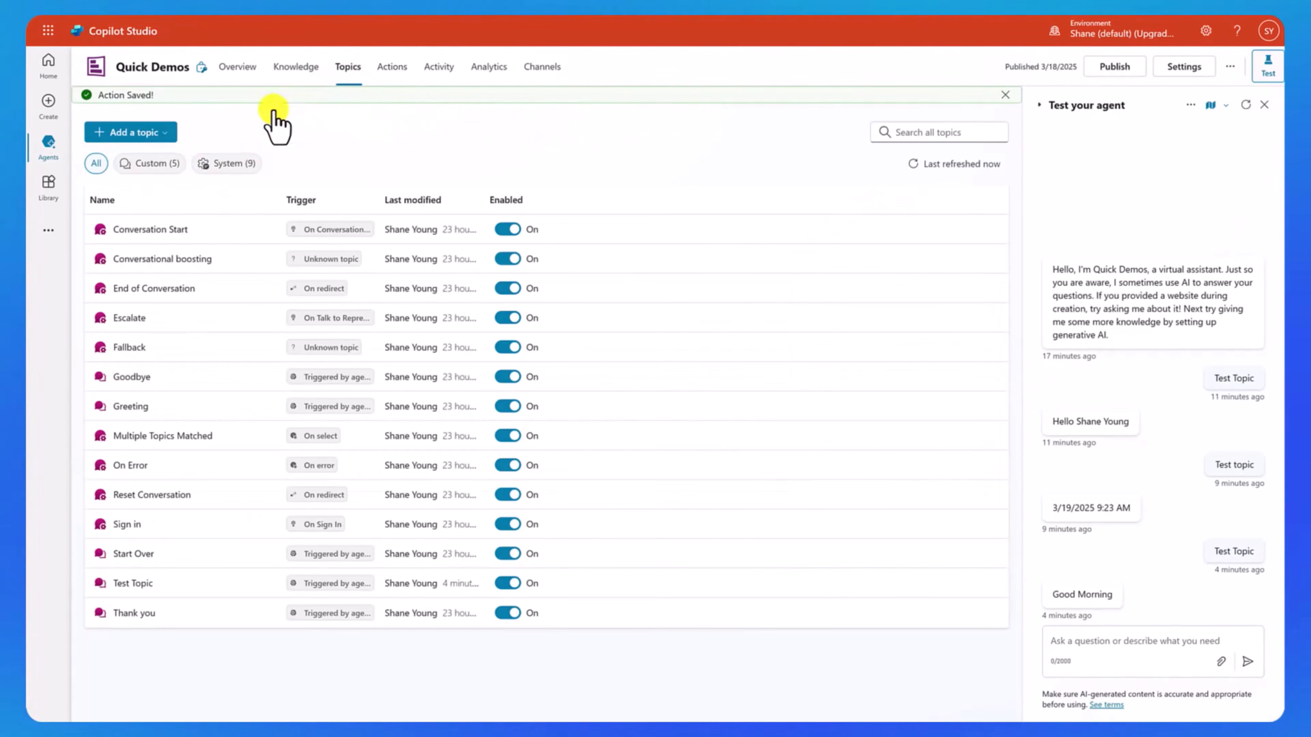
Step: Open the custom topic Test Topic and insert the Get the list of Employees action between the Trigger and the Message
left_click(154, 164)
left_click(129, 320)
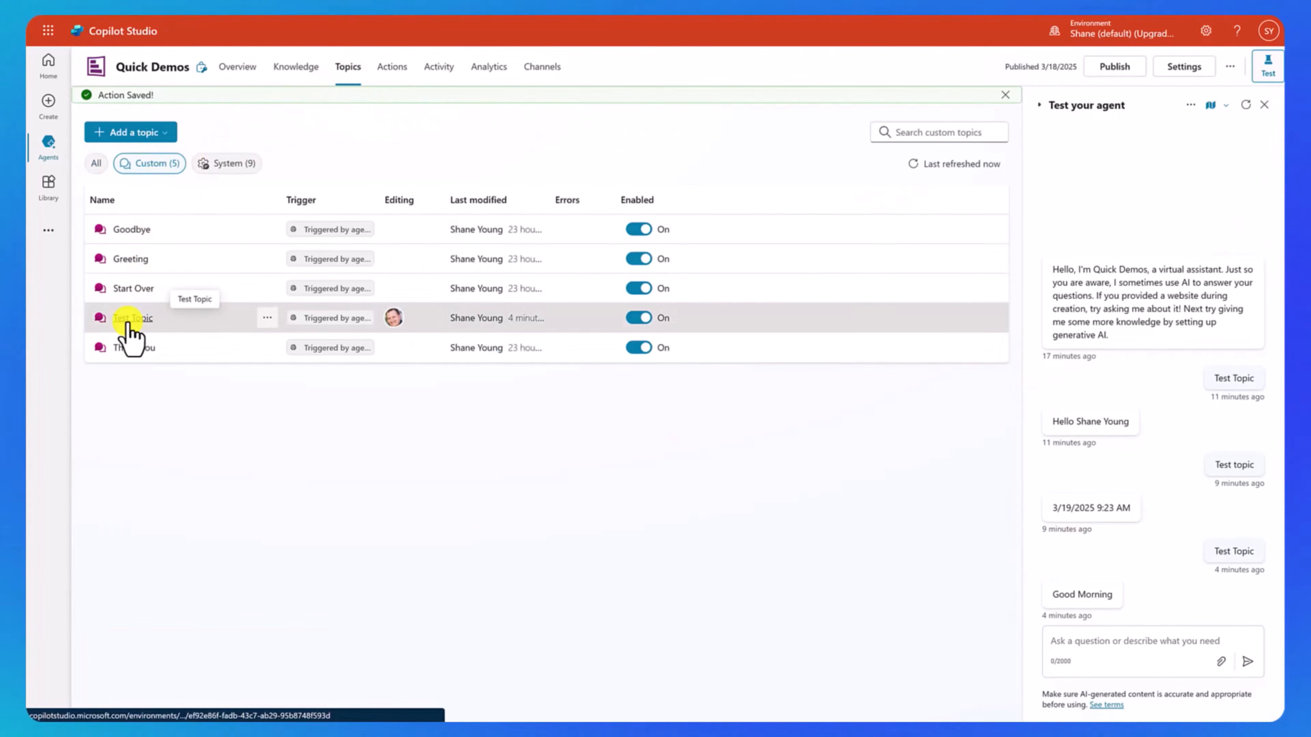
left_click(129, 320)
left_click(595, 329)
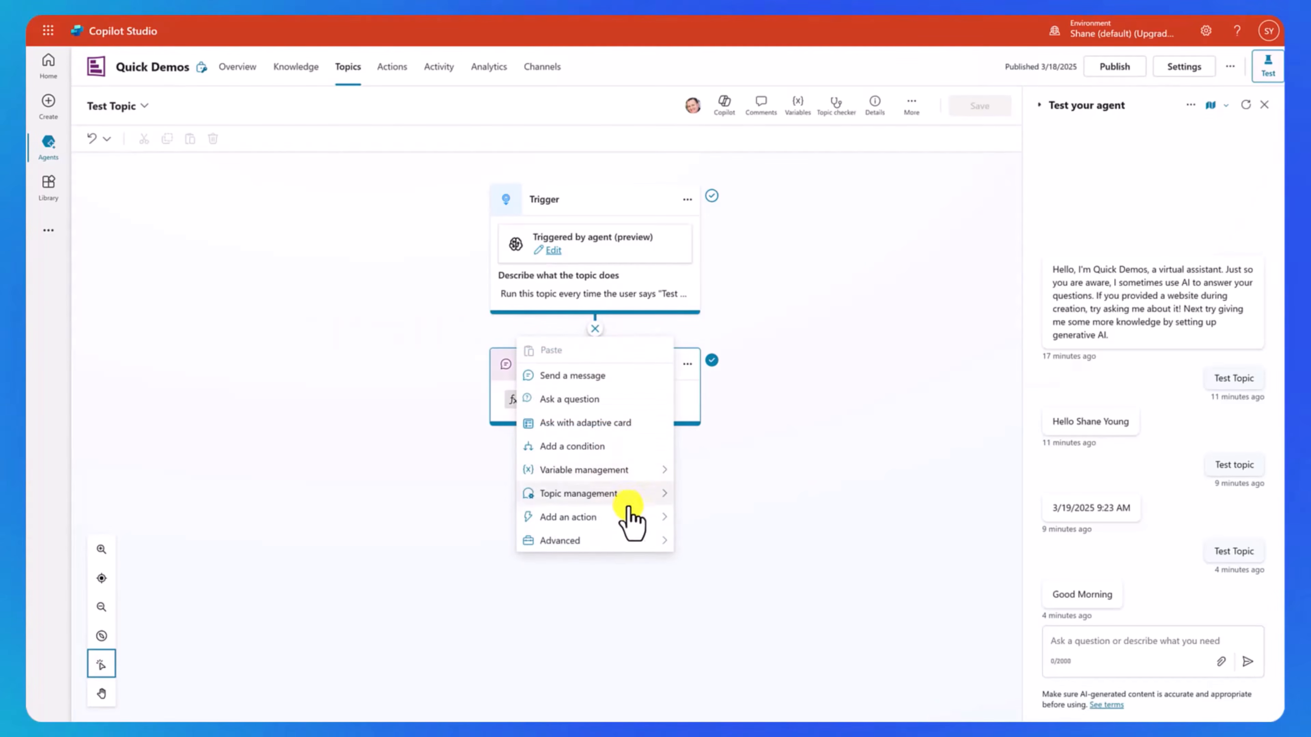
mouse_move(635, 518)
left_click(907, 382)
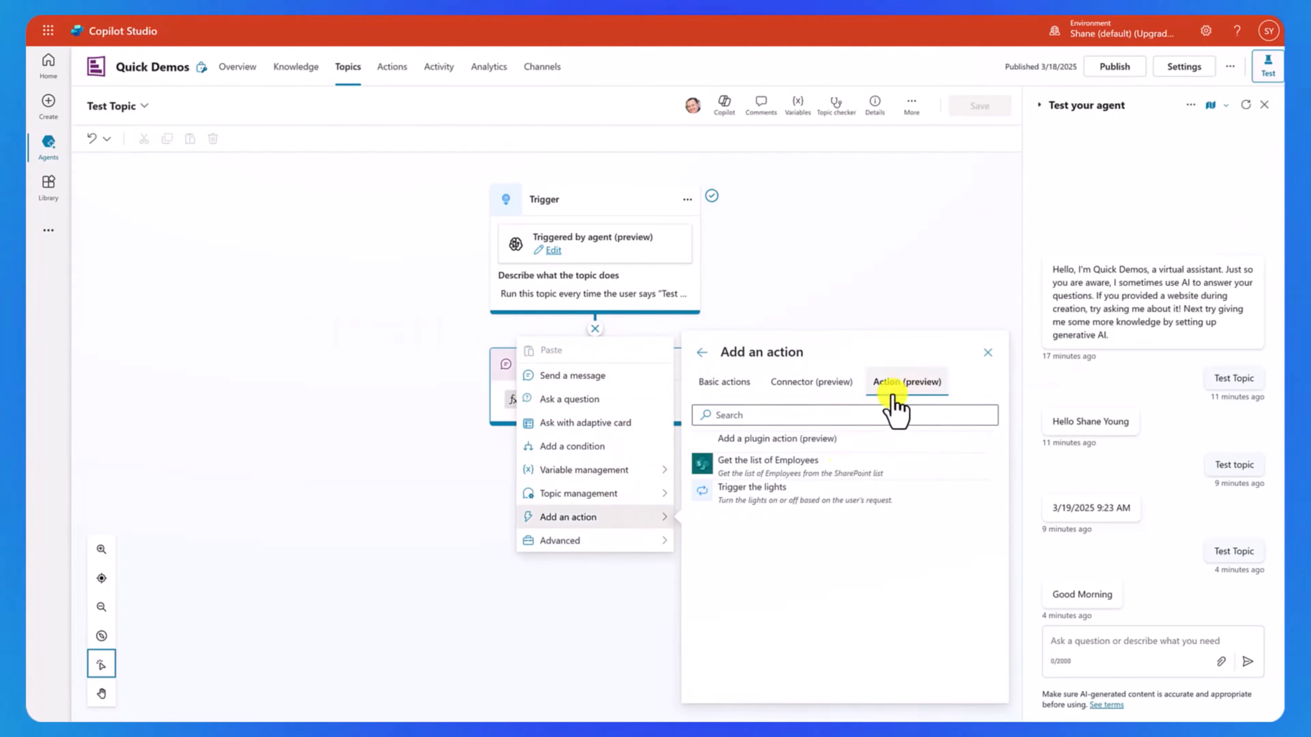
left_click(851, 476)
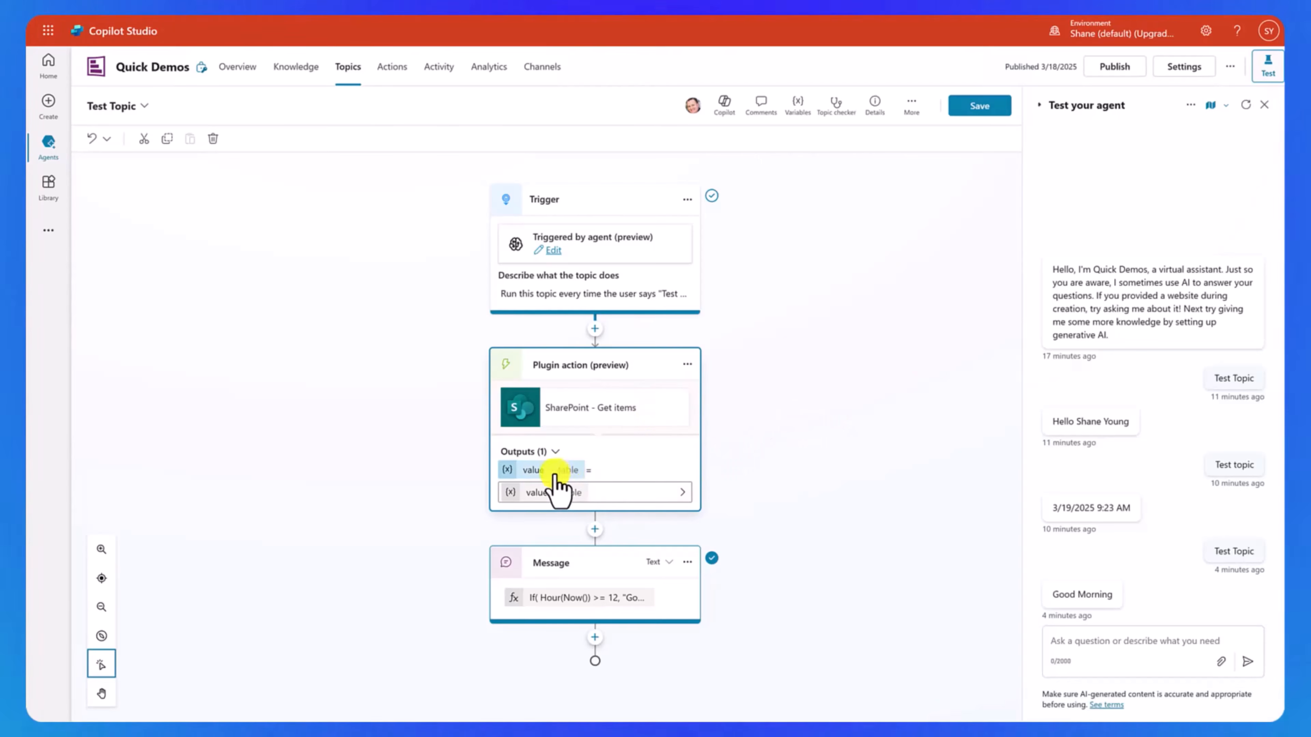
Step: Rename the variable holding the SharePoint - Get items output to varEmployeeTable
left_click(526, 494)
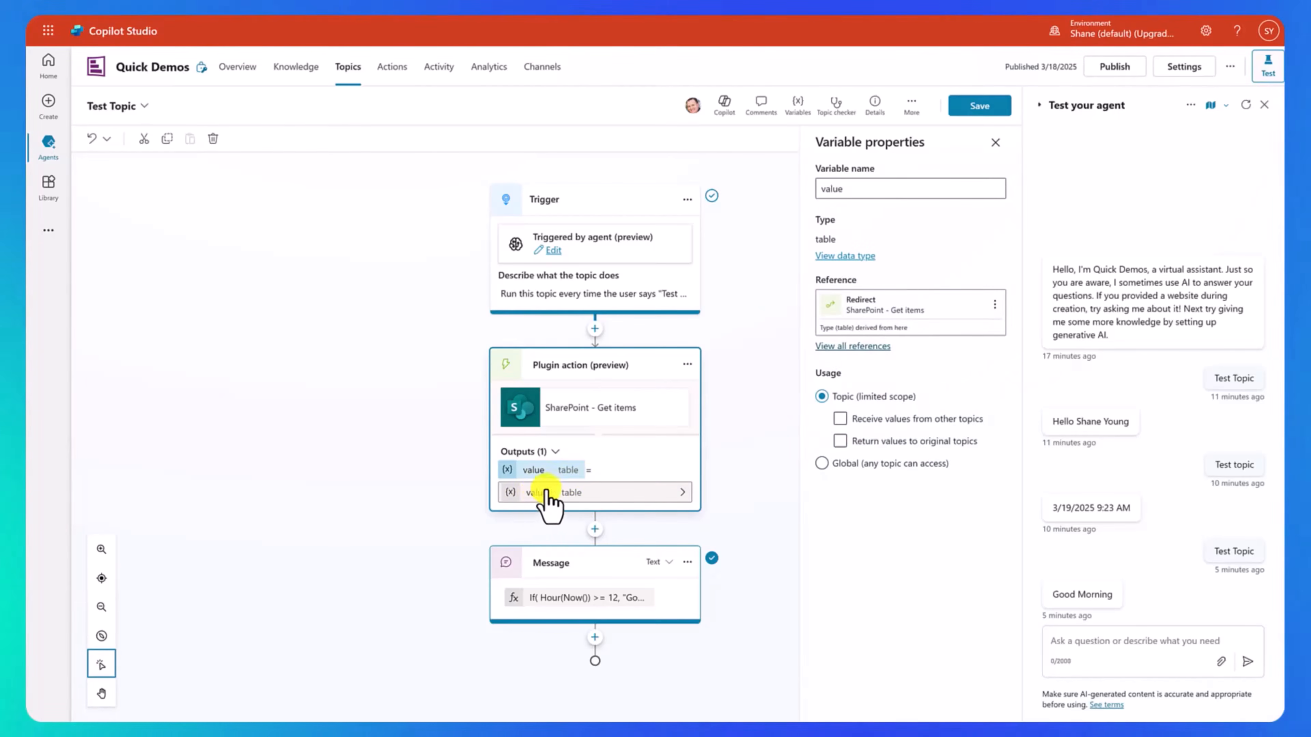
double_click(859, 191)
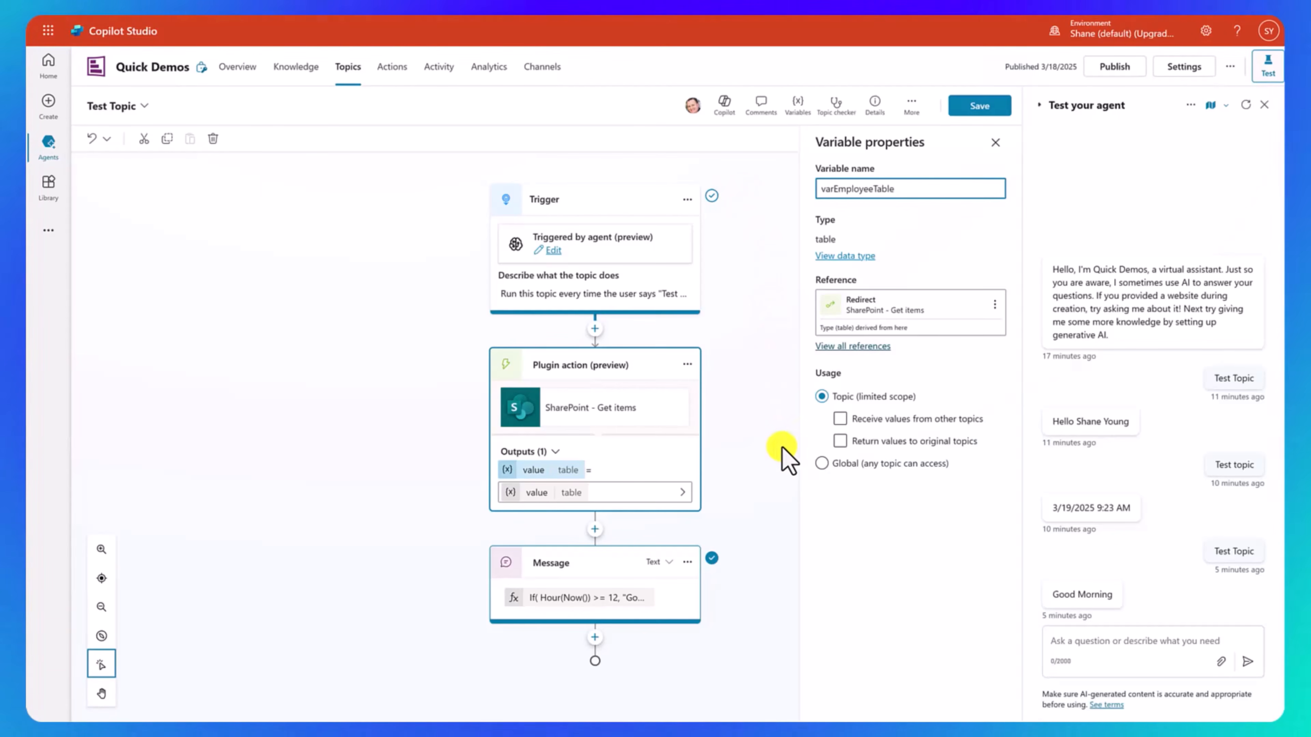
left_click(747, 504)
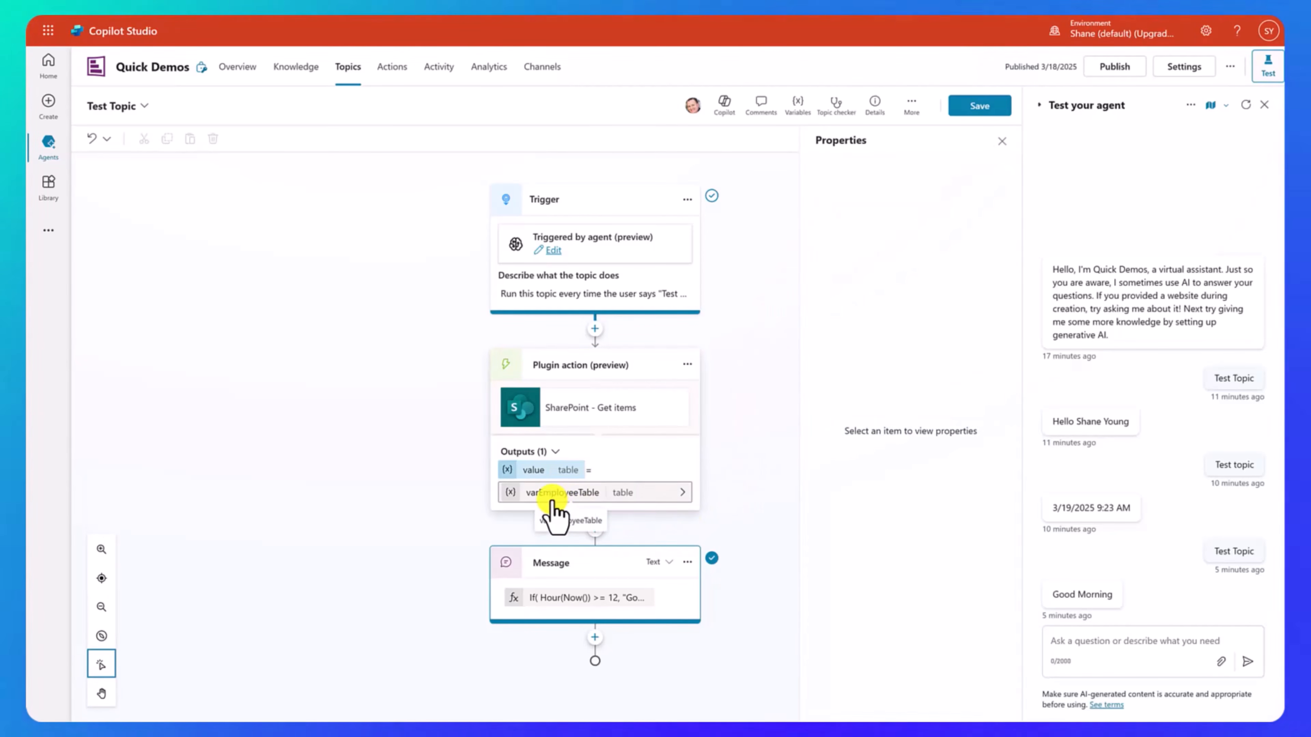
left_click(658, 597)
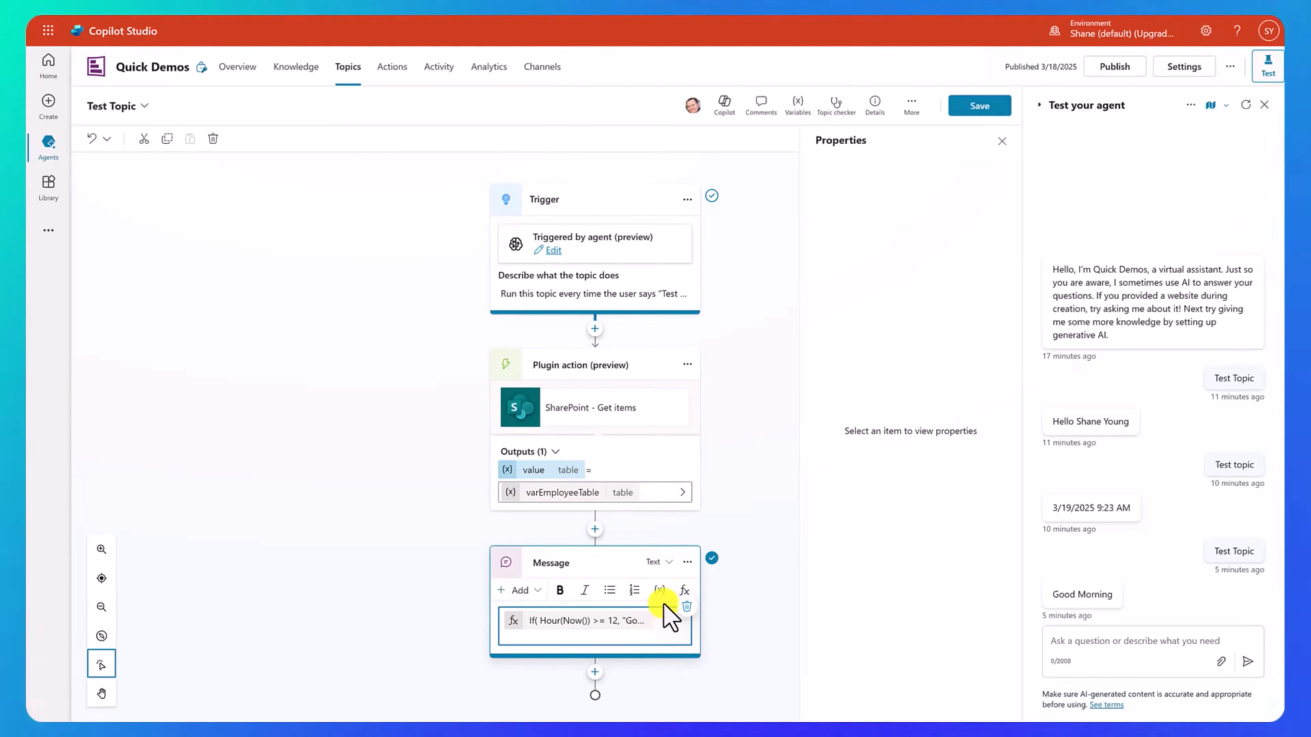
left_click(659, 590)
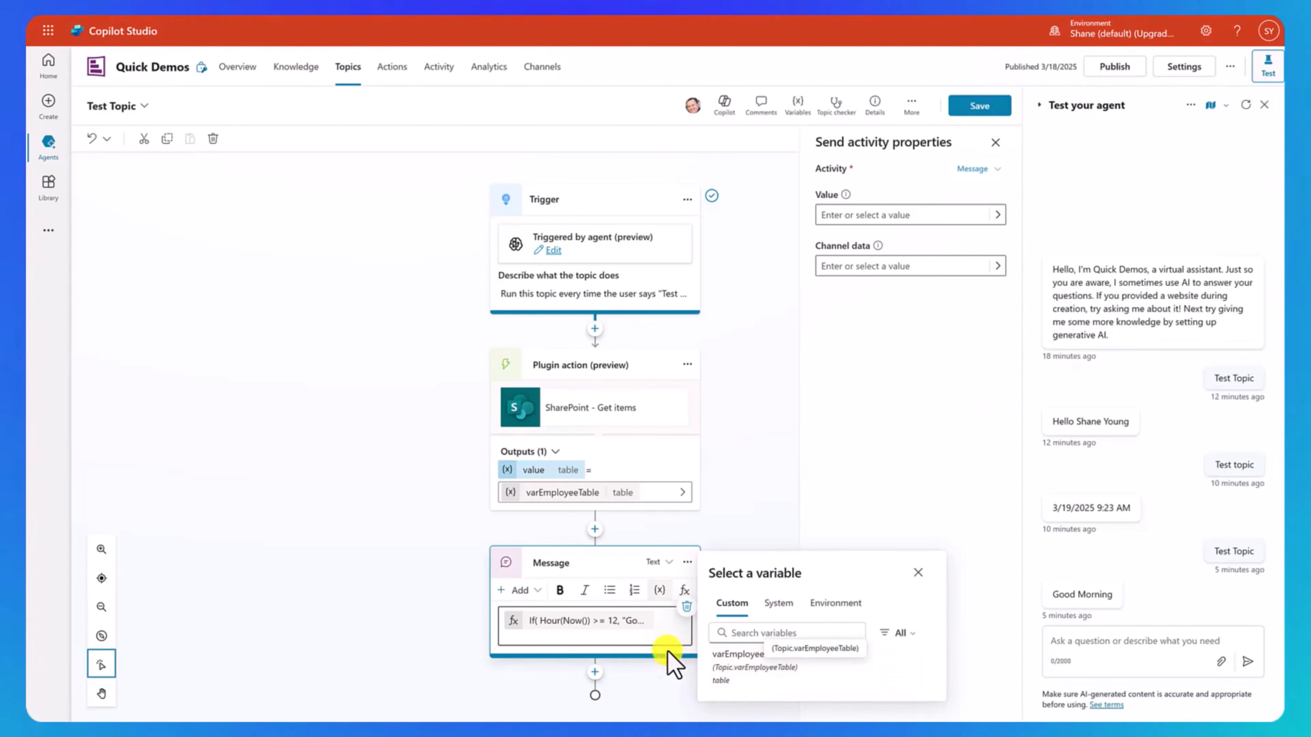
left_click(667, 637)
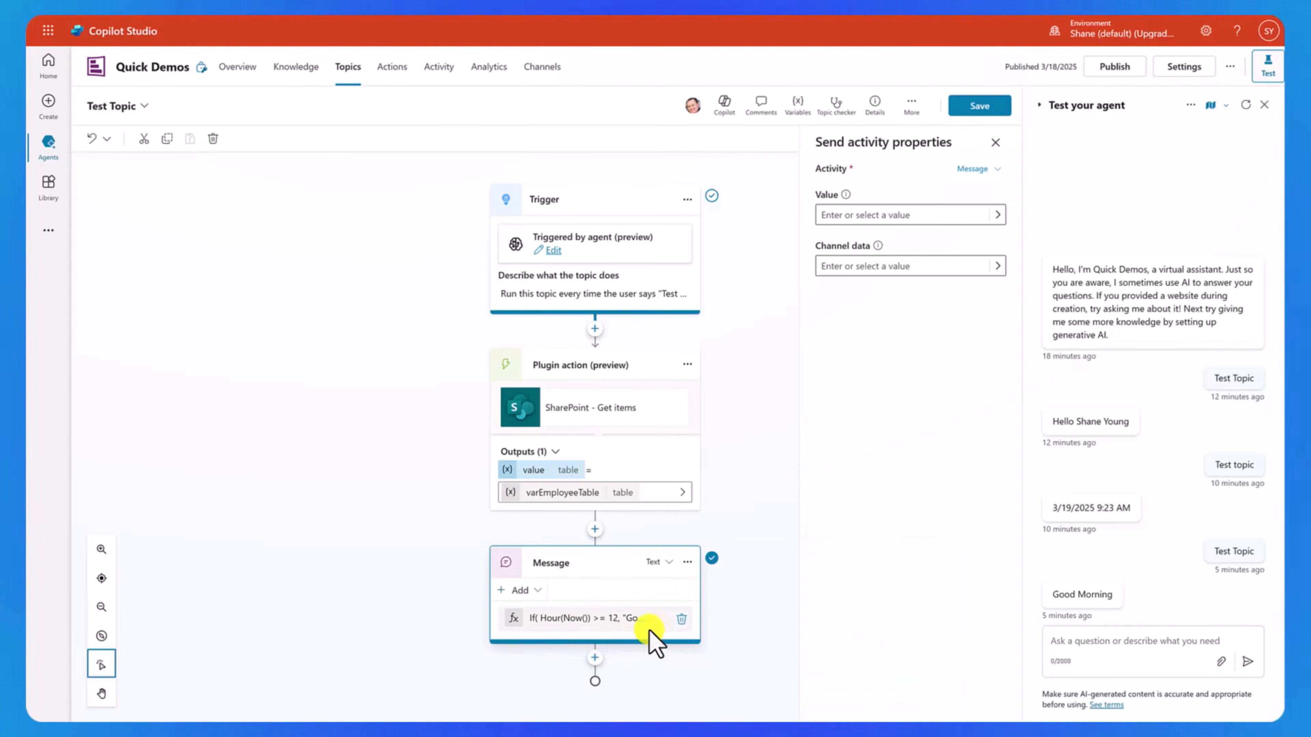
Step: Replace the Message node's greeting formula with CountRows(Topic.varEmployeeTable)
left_click(588, 621)
left_click(591, 622)
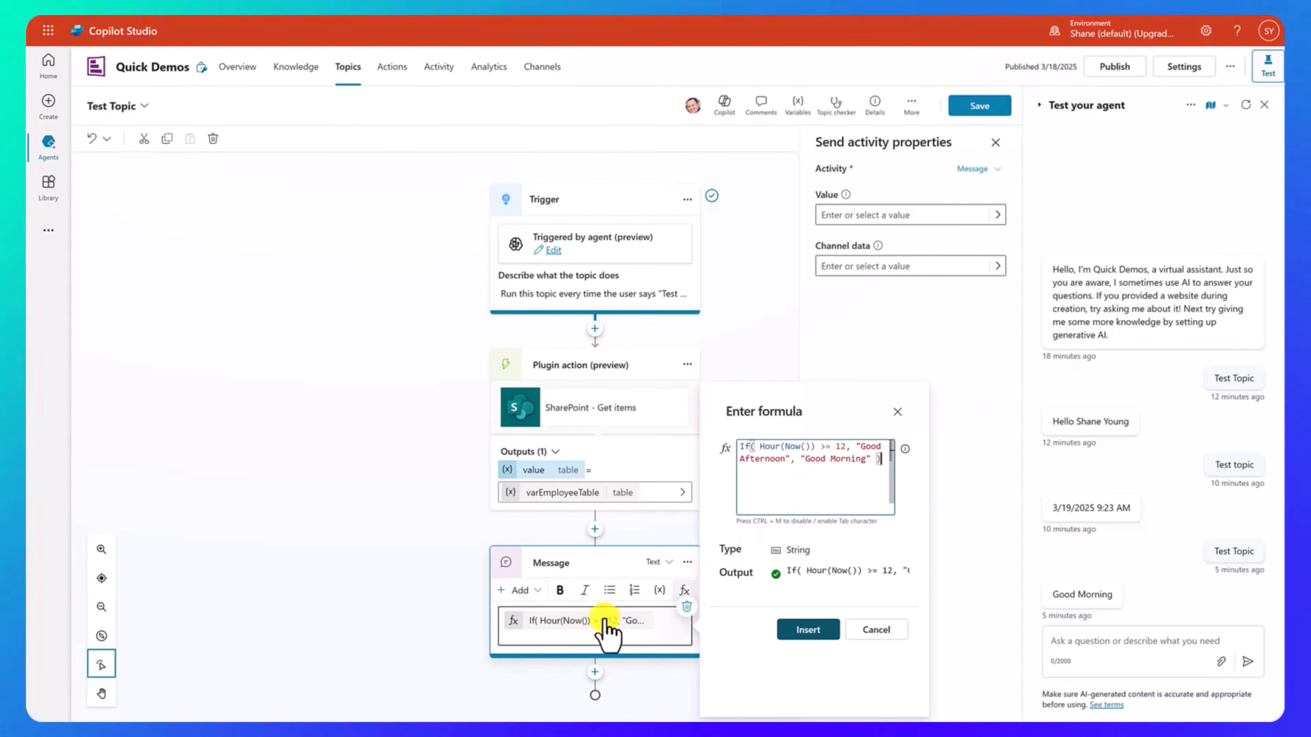
left_click_drag(883, 466, 739, 446)
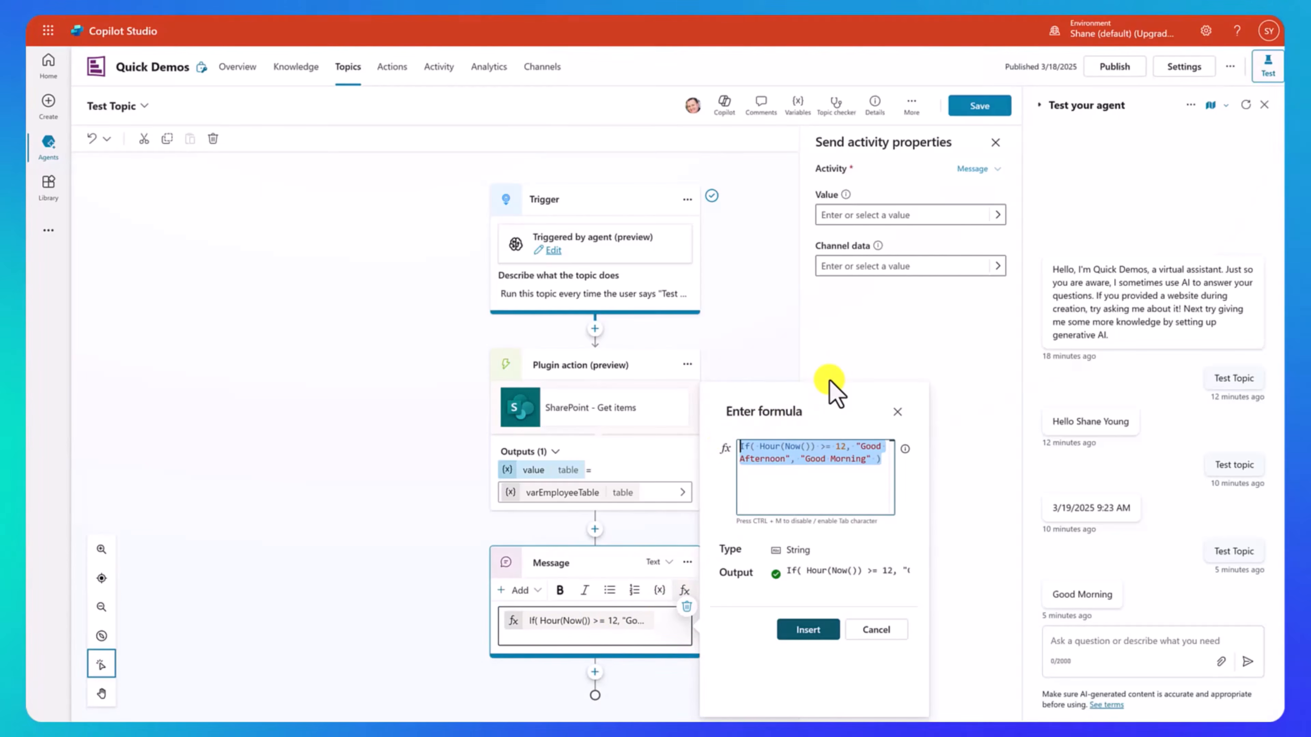
type("CountRows(")
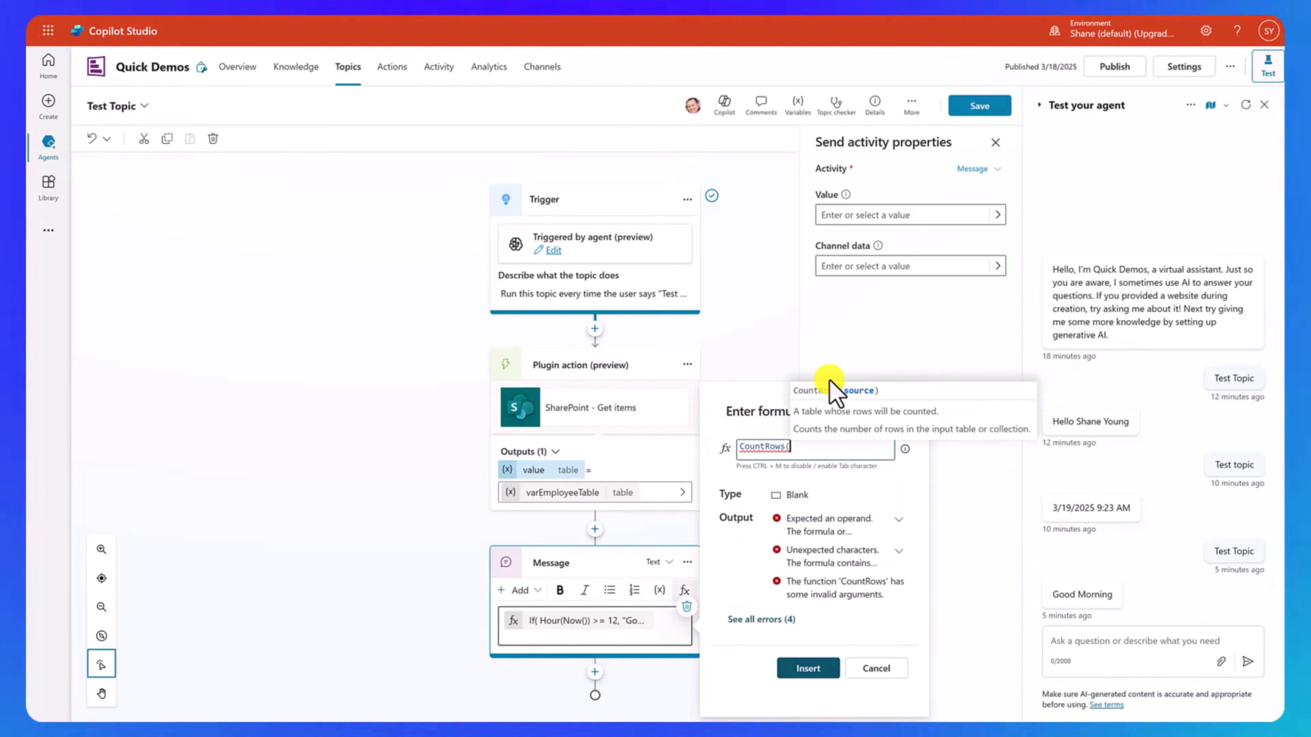
type("topi")
key("Tab")
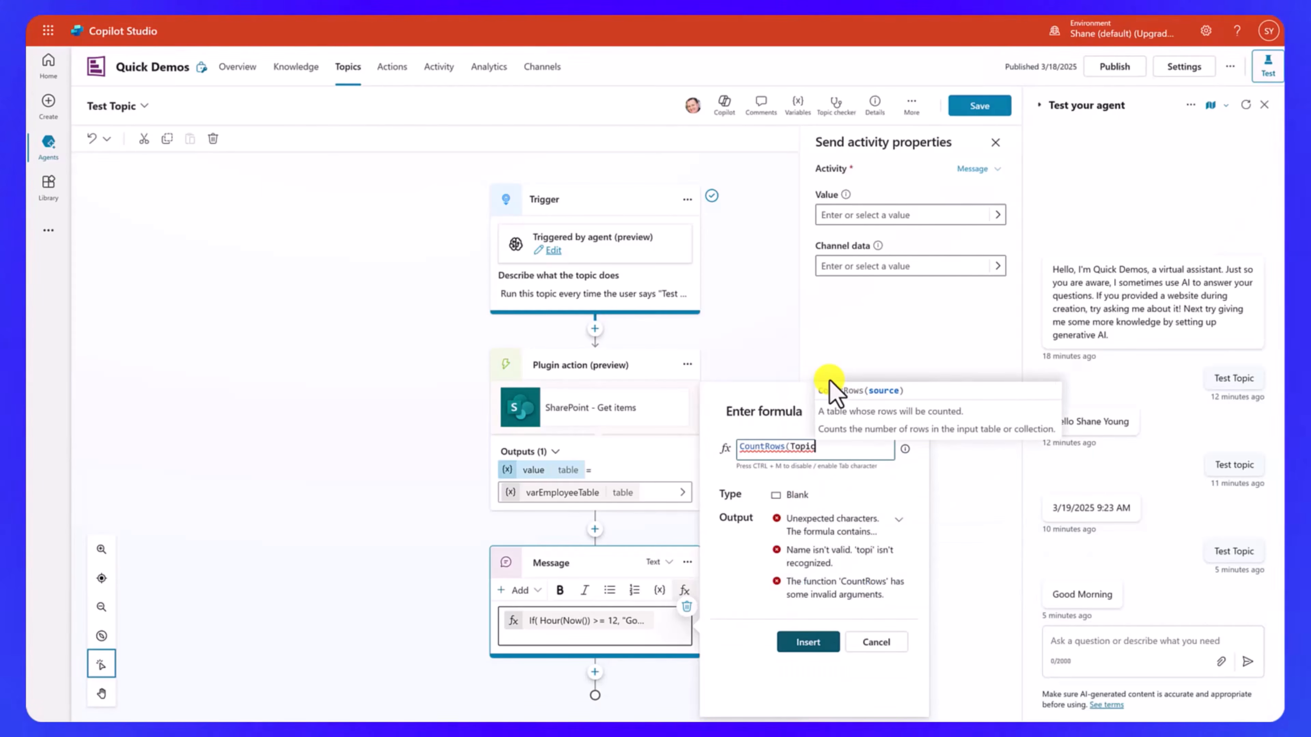
type(".")
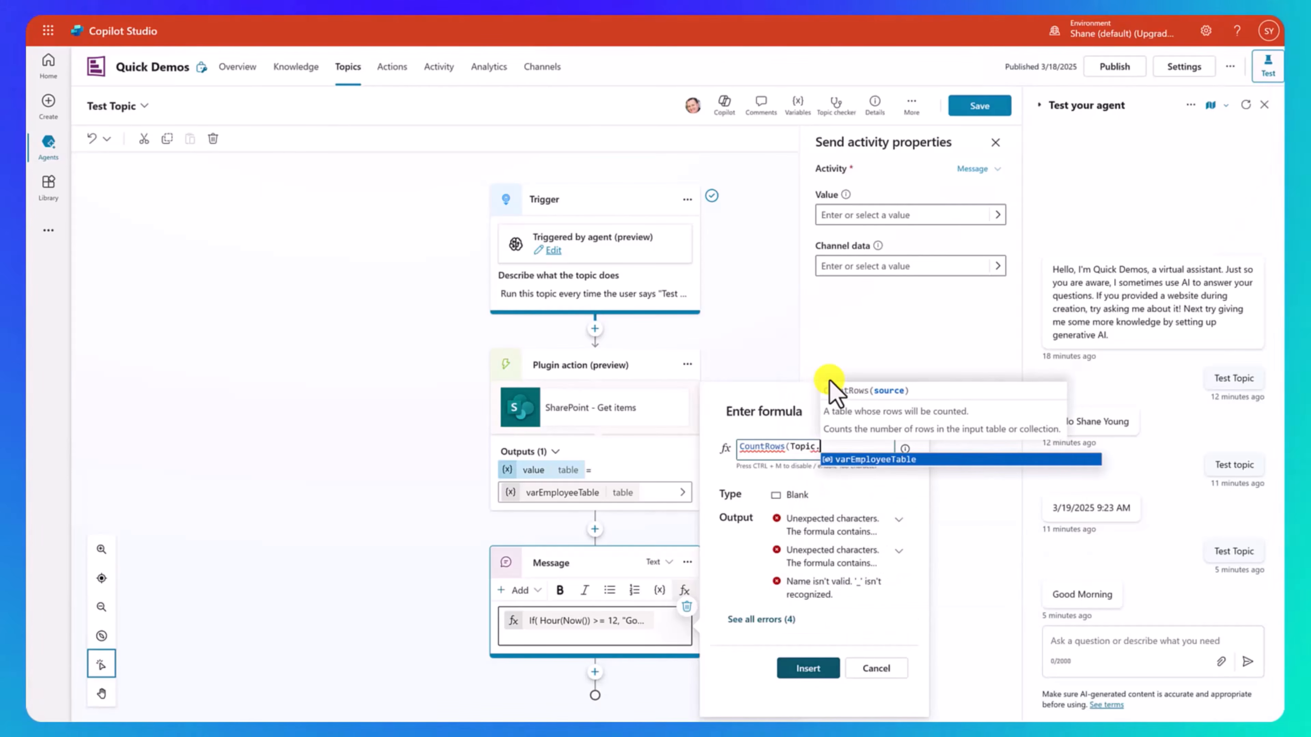
key("Tab")
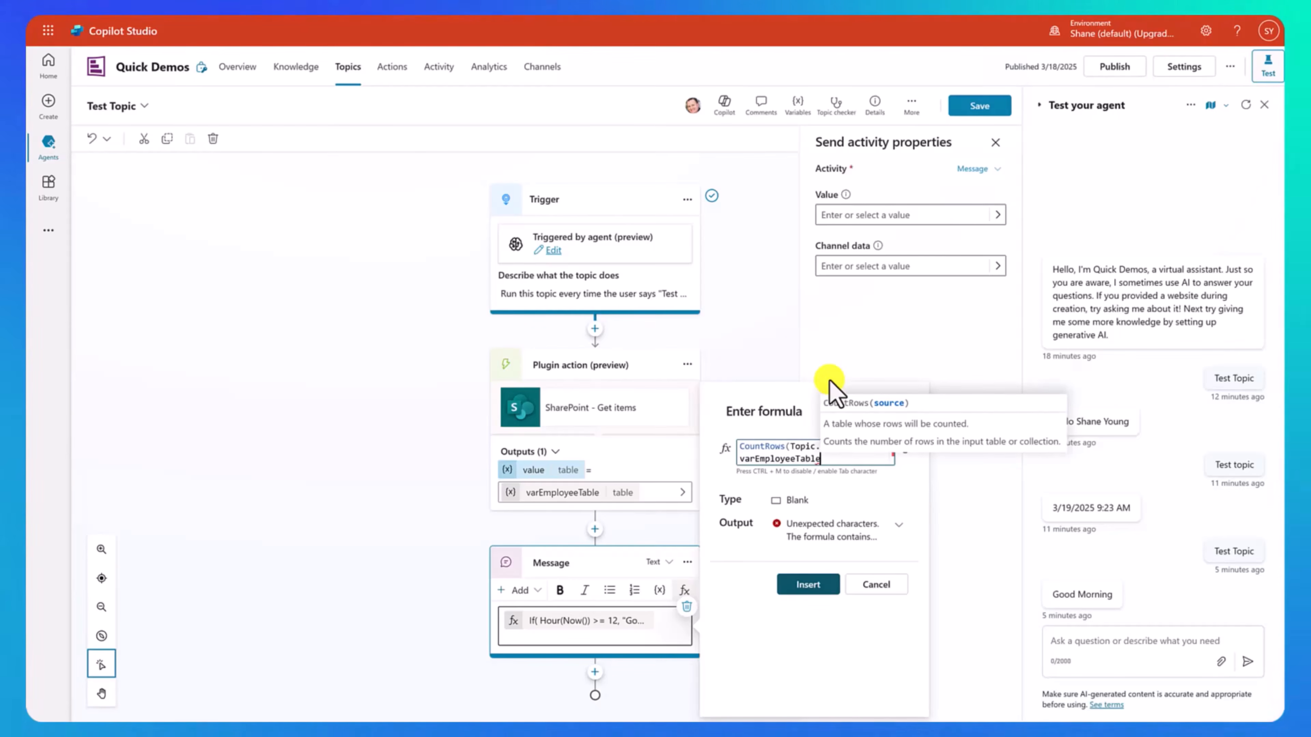
type(")")
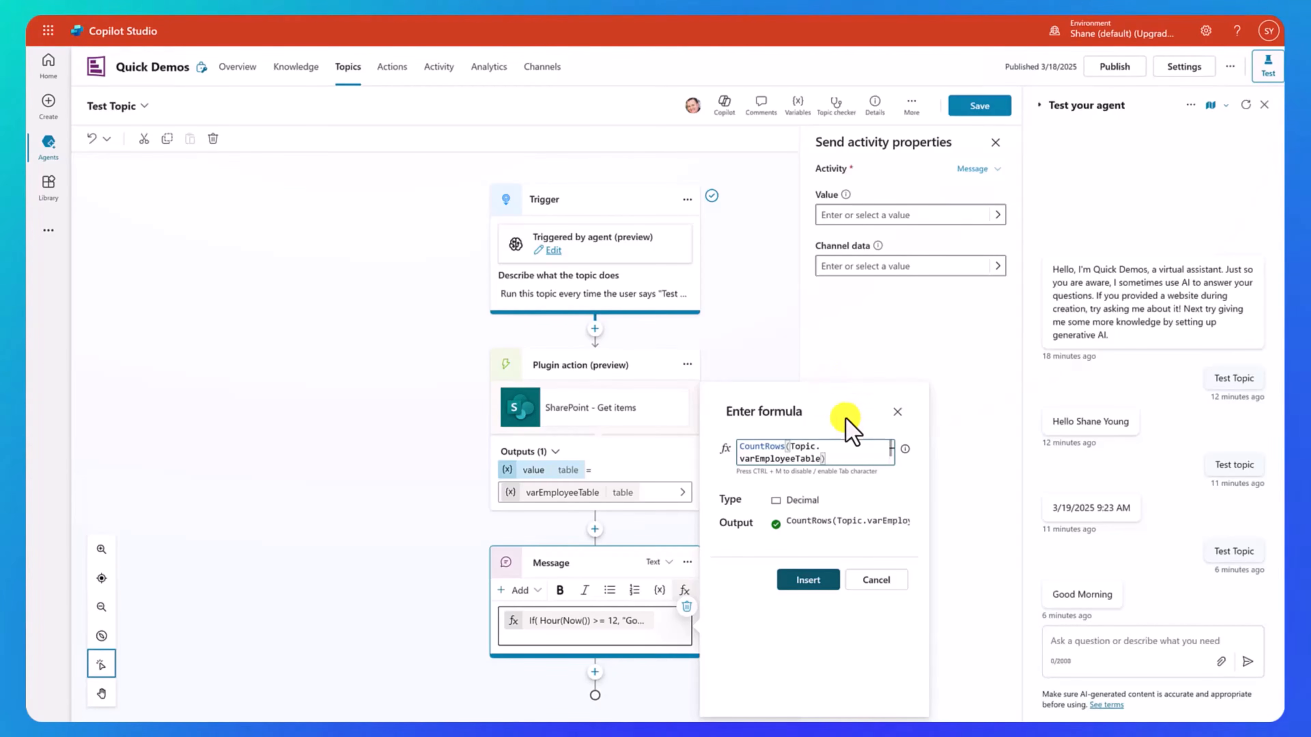
left_click(808, 581)
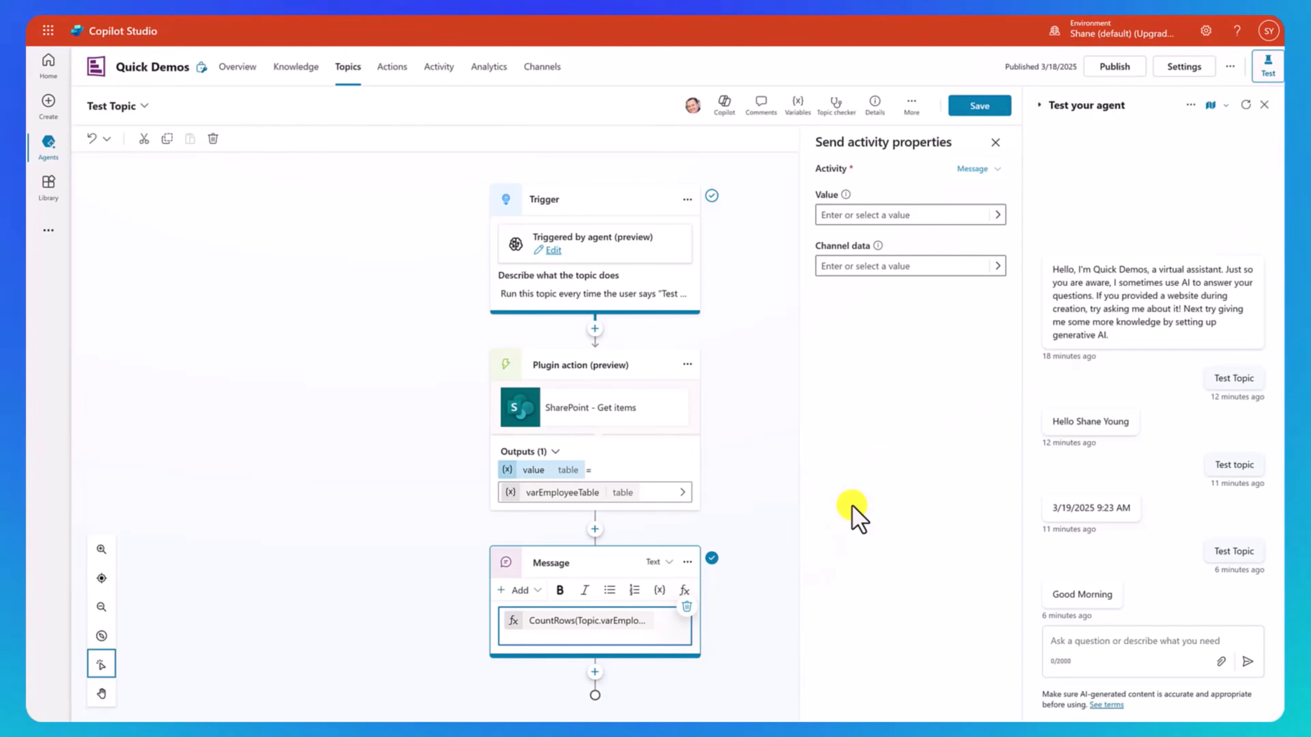
Step: Save the topic and send "Test Topic" to the agent in the test chat
left_click(980, 106)
type("Test Topic")
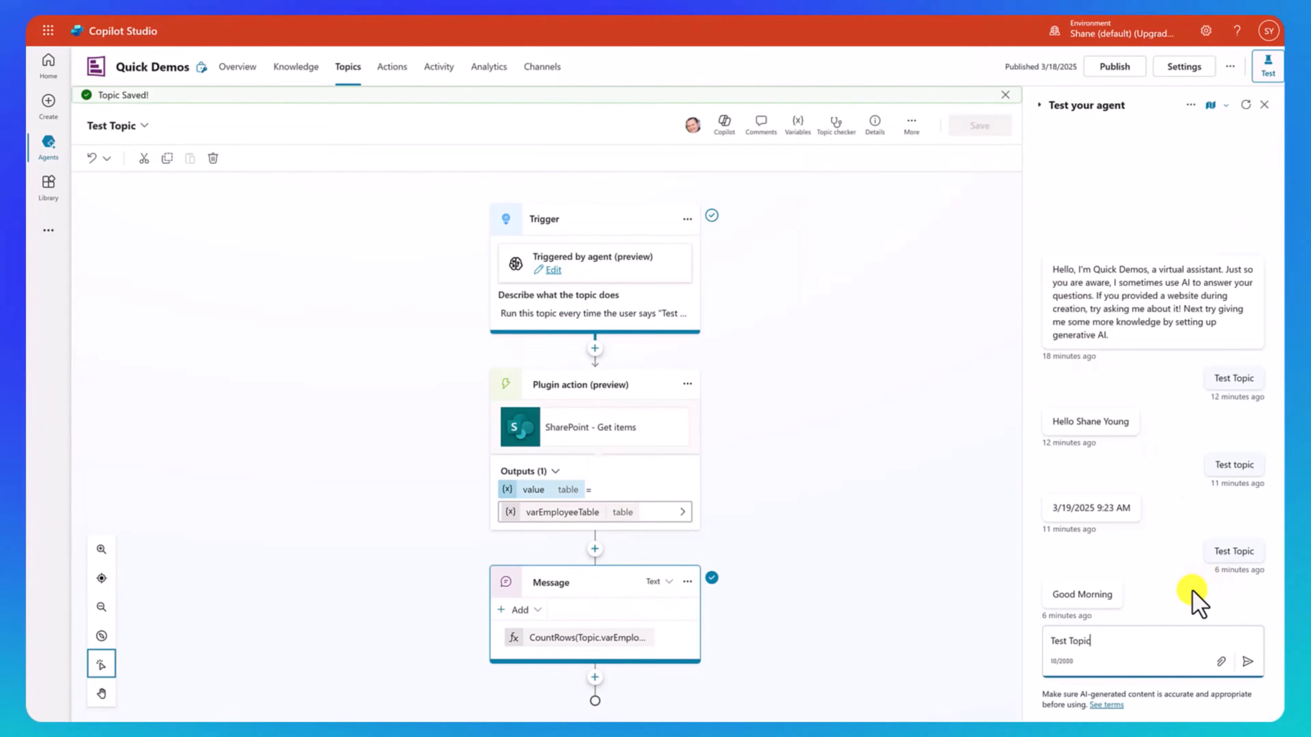
key("Return")
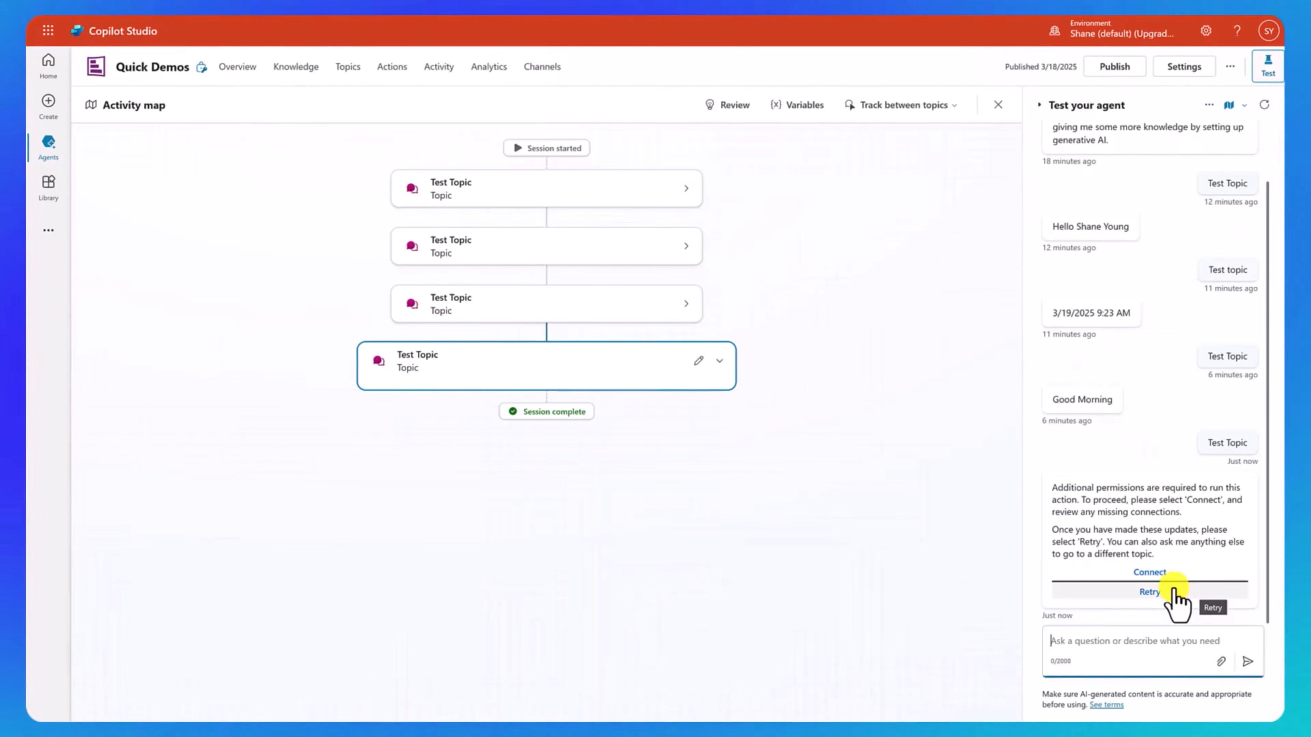
Step: Connect the SharePoint connection the action needs, close the connections page, and retry the action in the test chat
left_click(1149, 573)
left_click(130, 86)
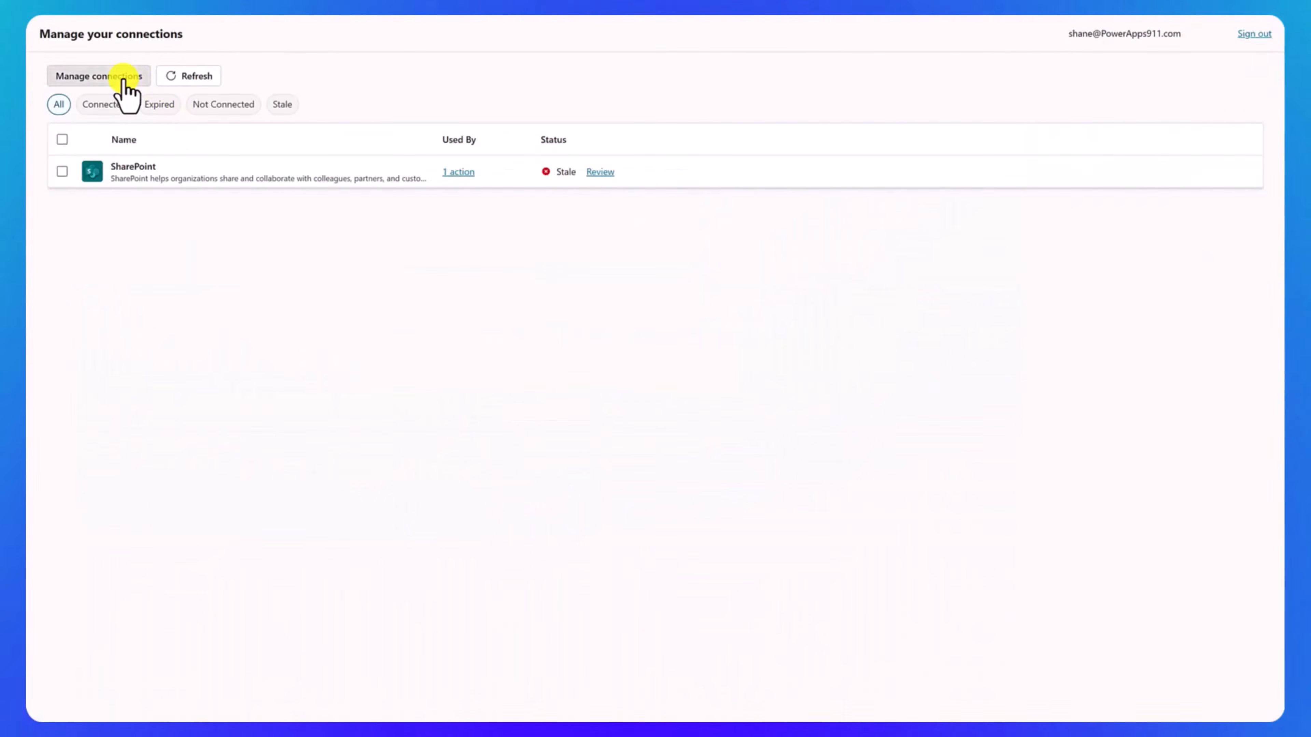
left_click(808, 547)
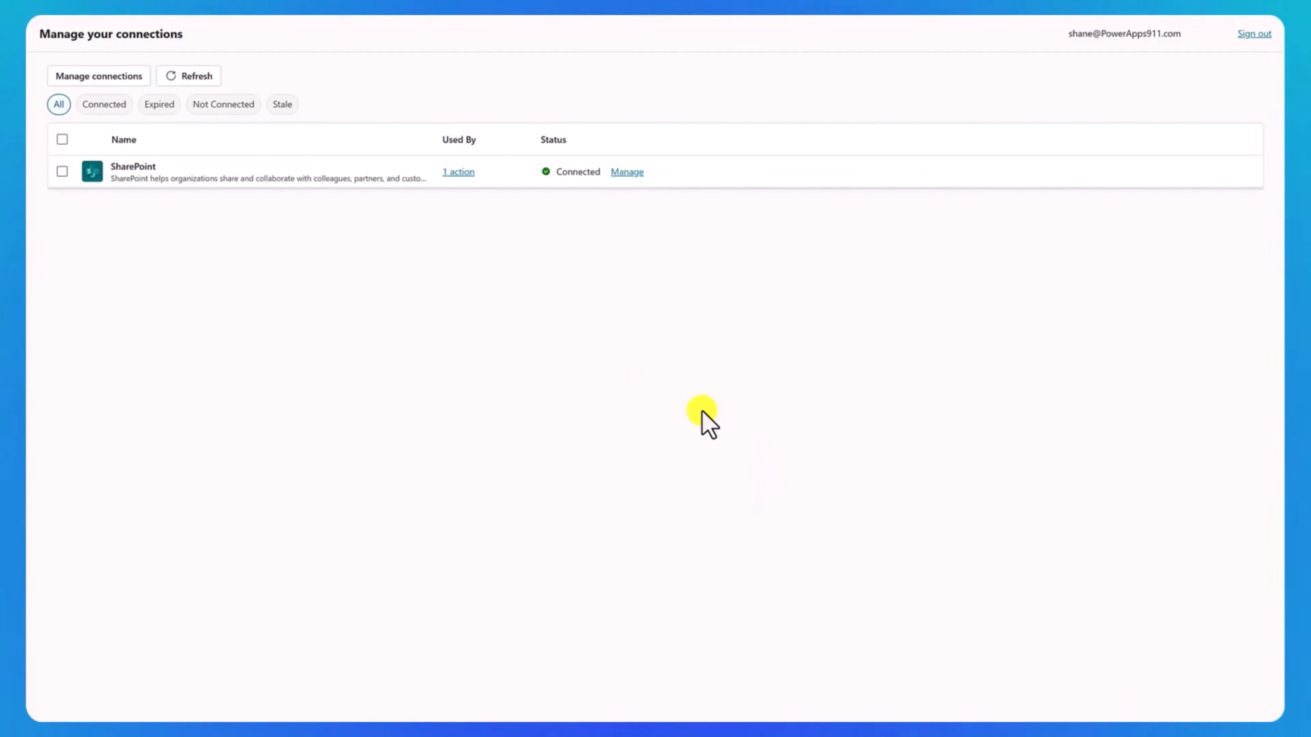
key("ctrl+w")
left_click(1147, 595)
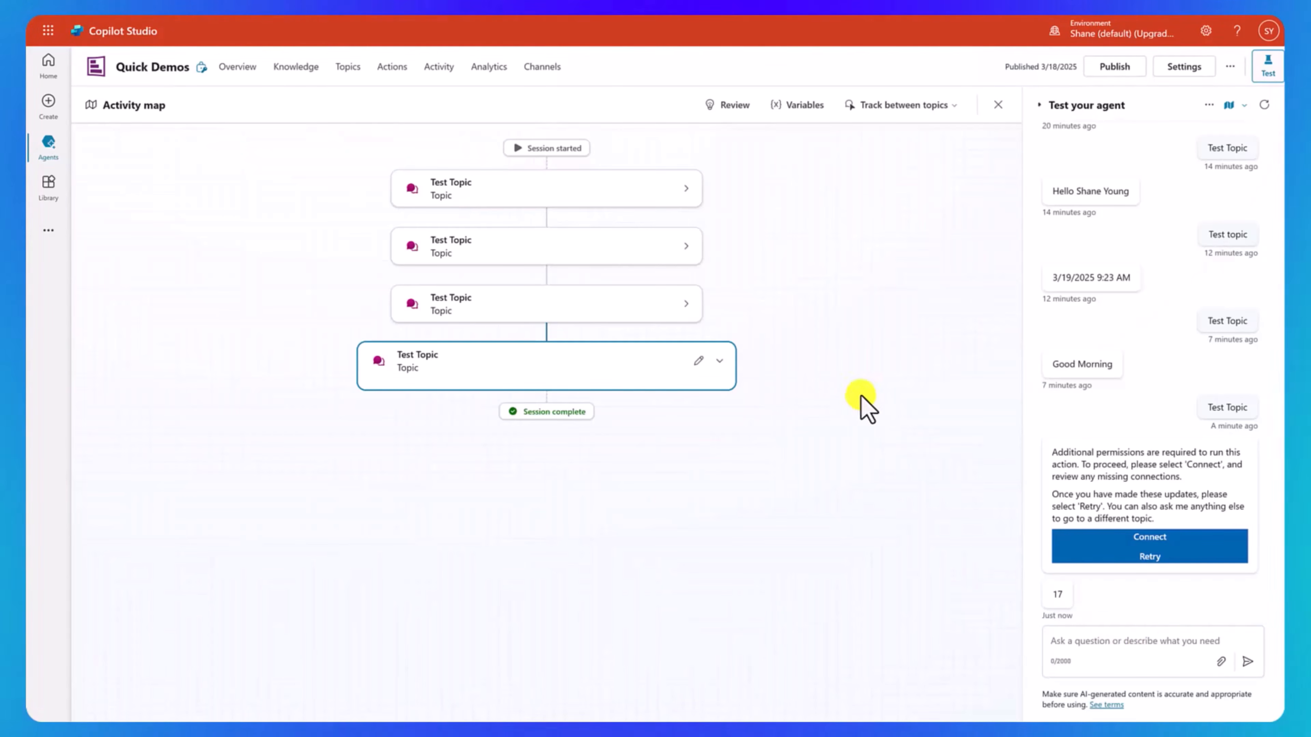
Step: Open the latest Test Topic run in the activity map for editing
left_click(698, 361)
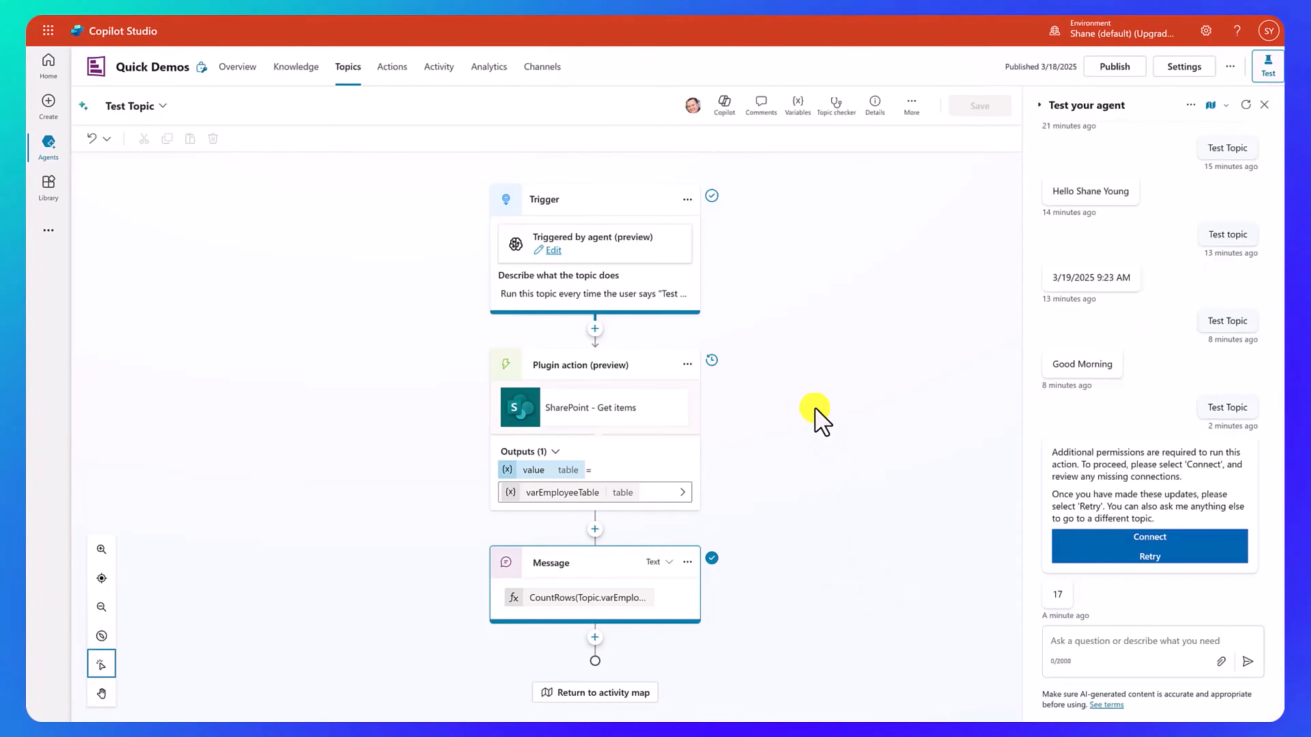
Step: Try to wrap the Message node's CountRows formula in a Set function, and discard the edit
left_click(540, 599)
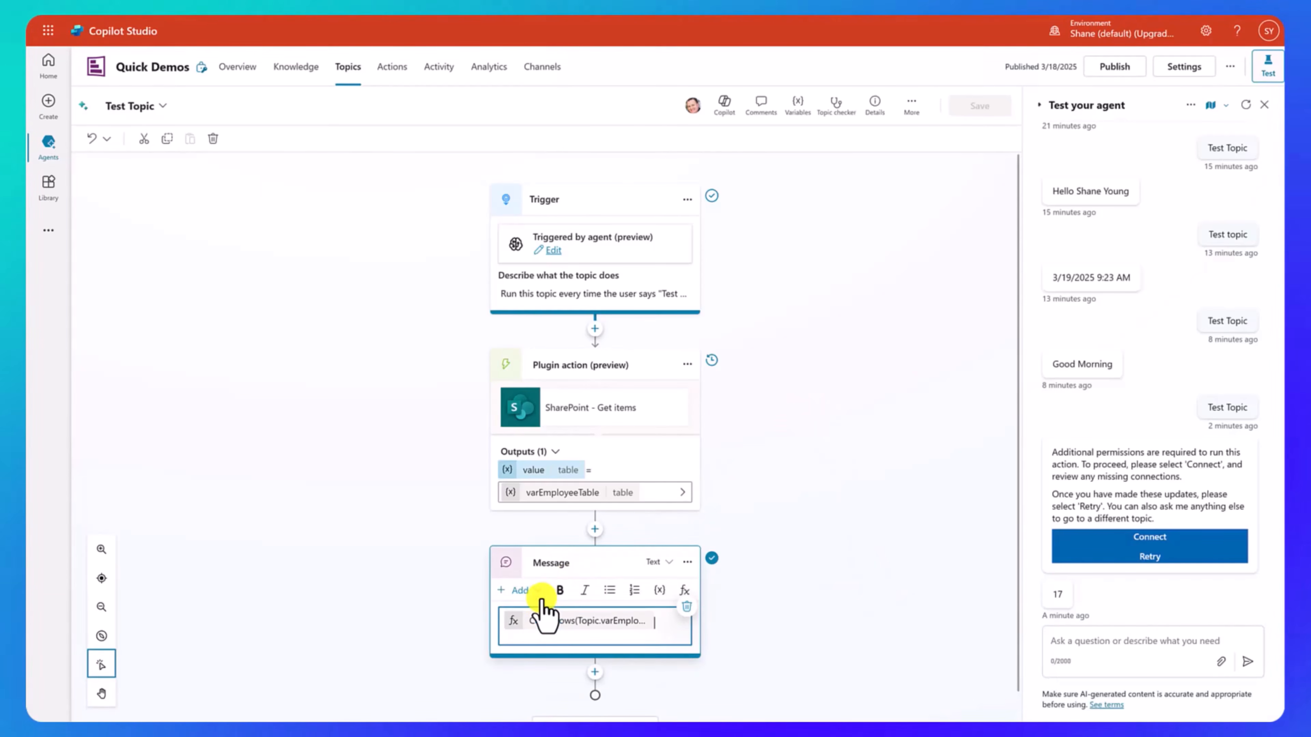
left_click(532, 623)
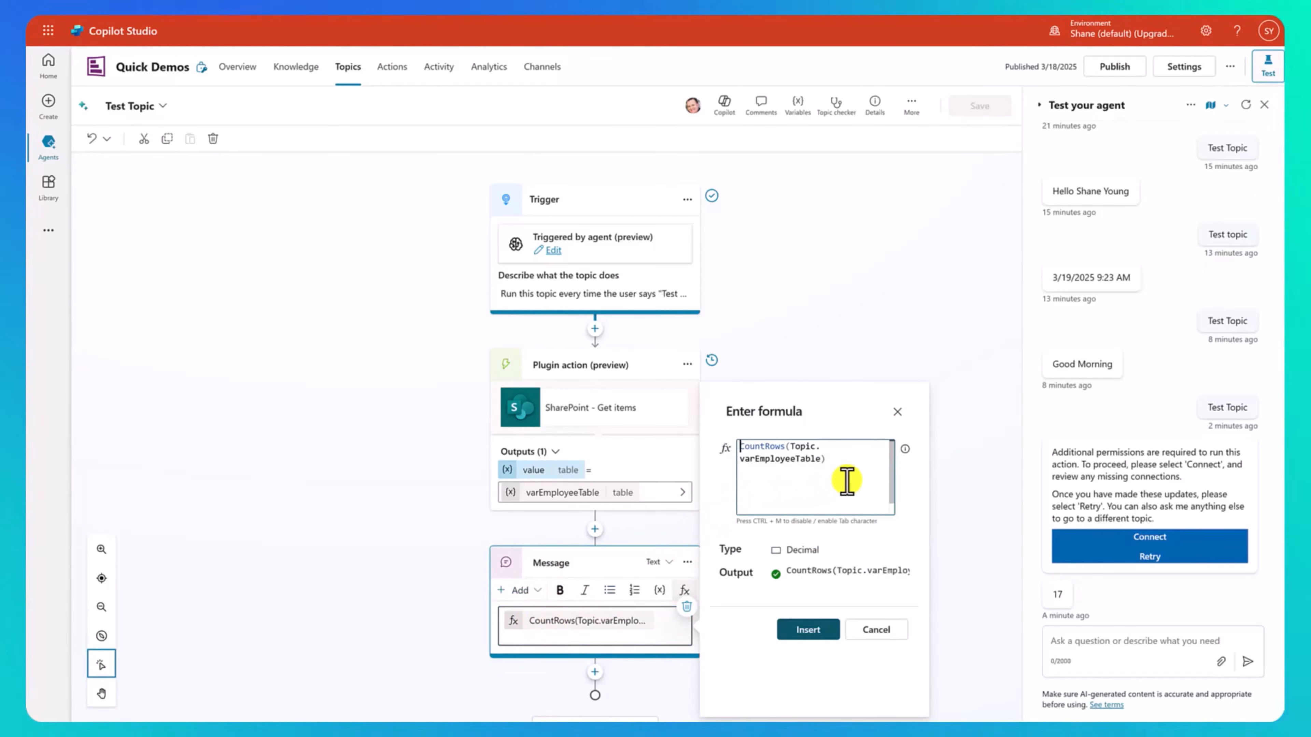
type("Set(")
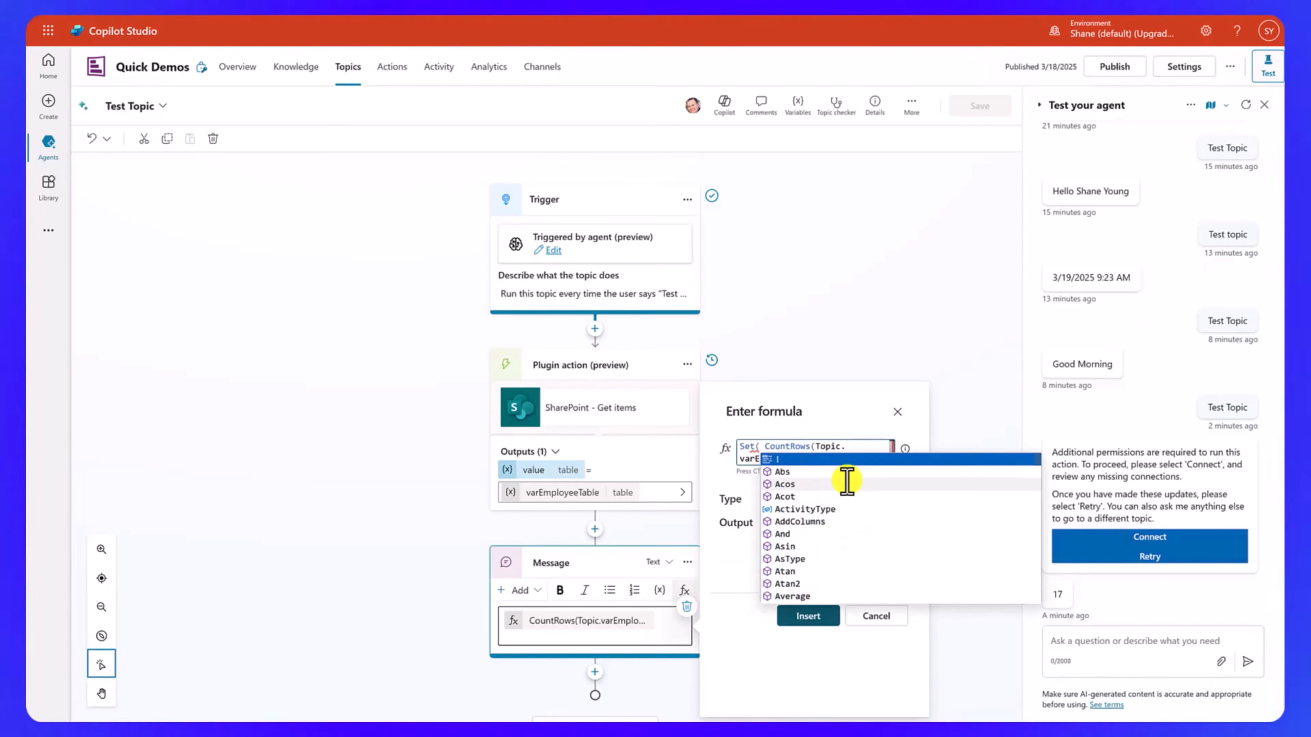
key("BackSpace")
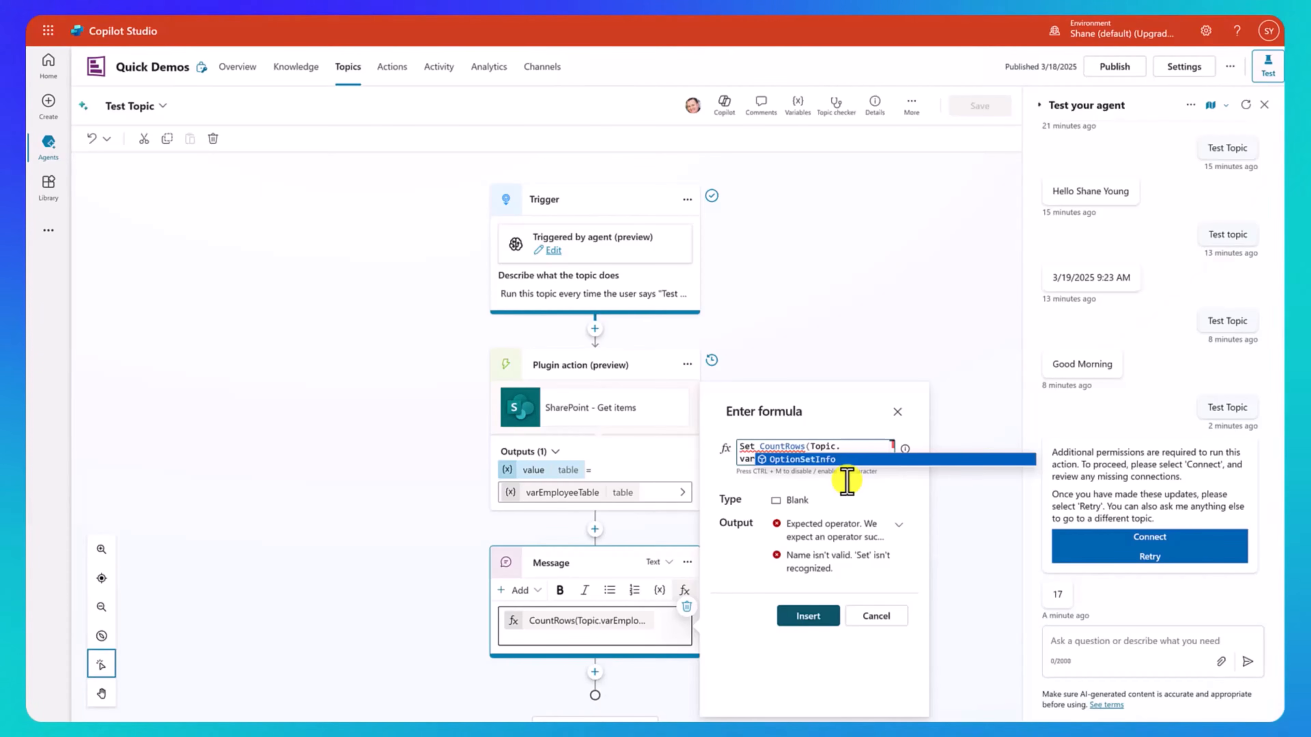
key("BackSpace")
key("BackSpace")
key("BackSpace")
key("BackSpace")
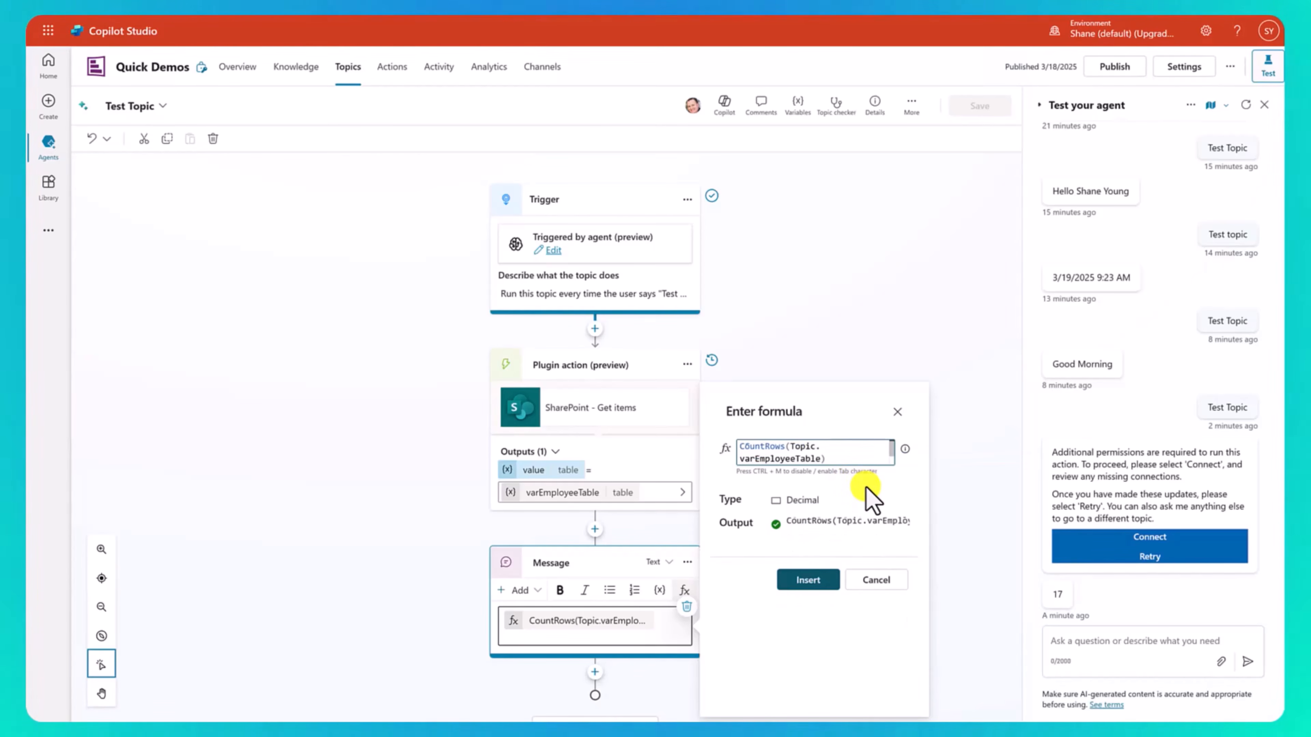
left_click(876, 580)
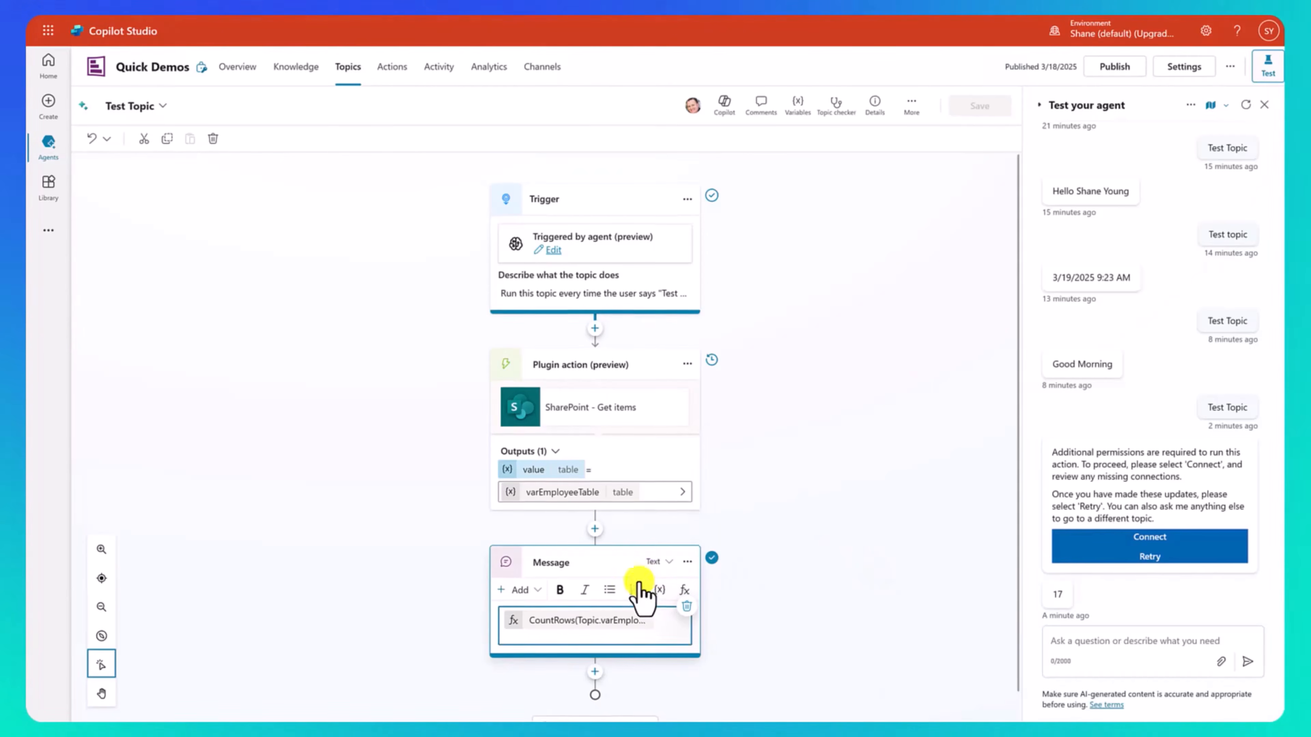
Step: Add a Set a variable value node after the Message and create a new variable as its target
scroll(631, 601, "down", 1)
left_click(595, 643)
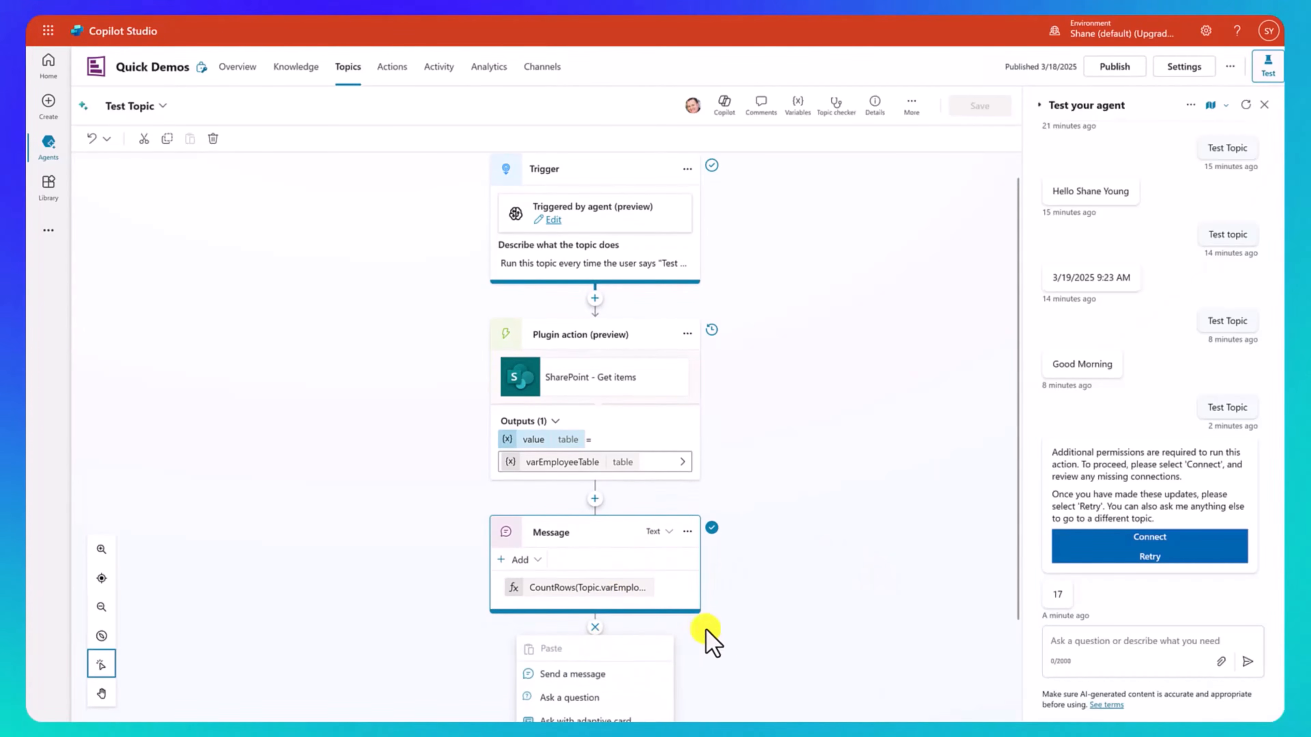
mouse_move(665, 642)
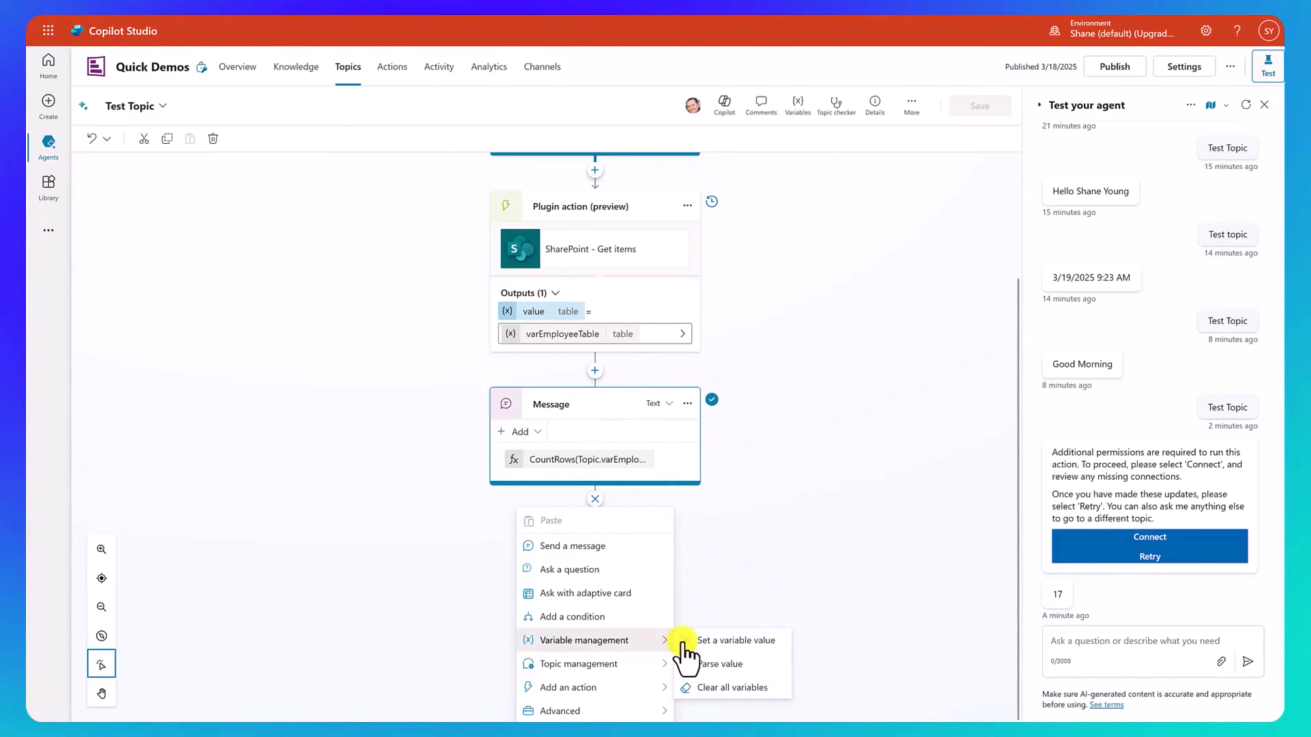
left_click(769, 642)
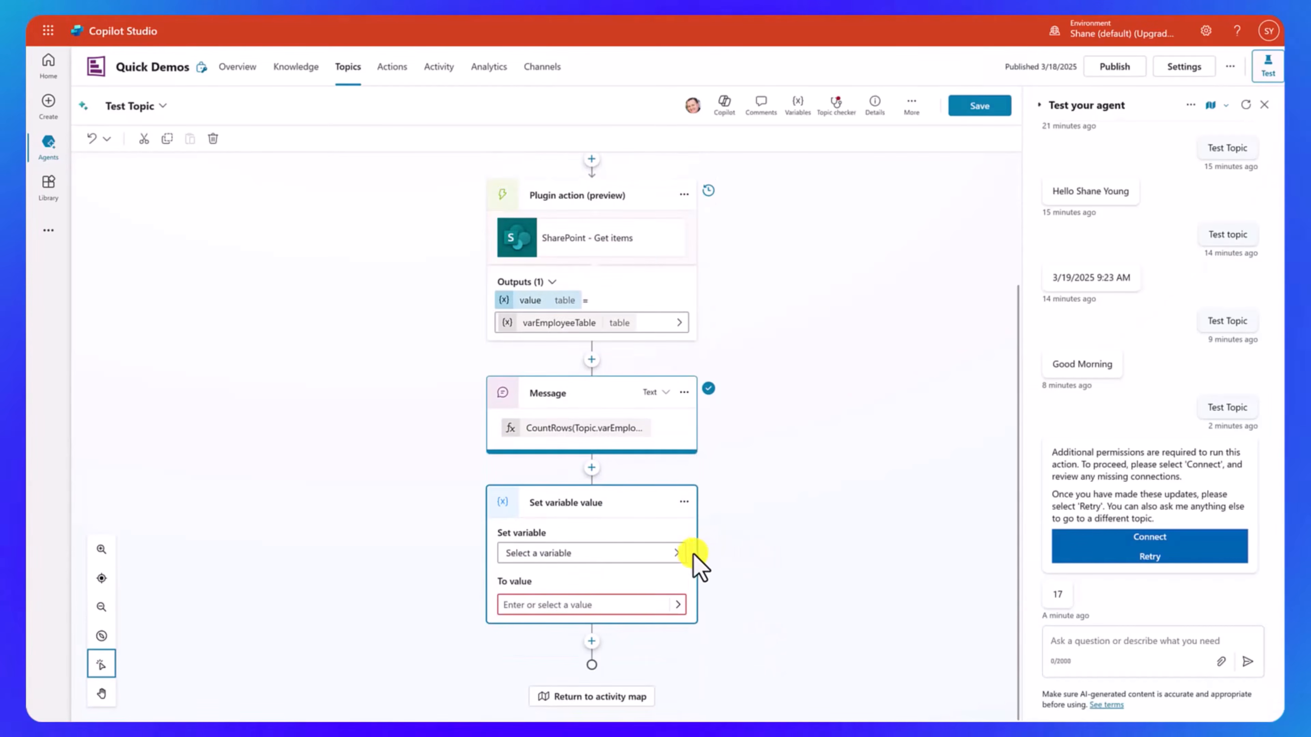
left_click(643, 554)
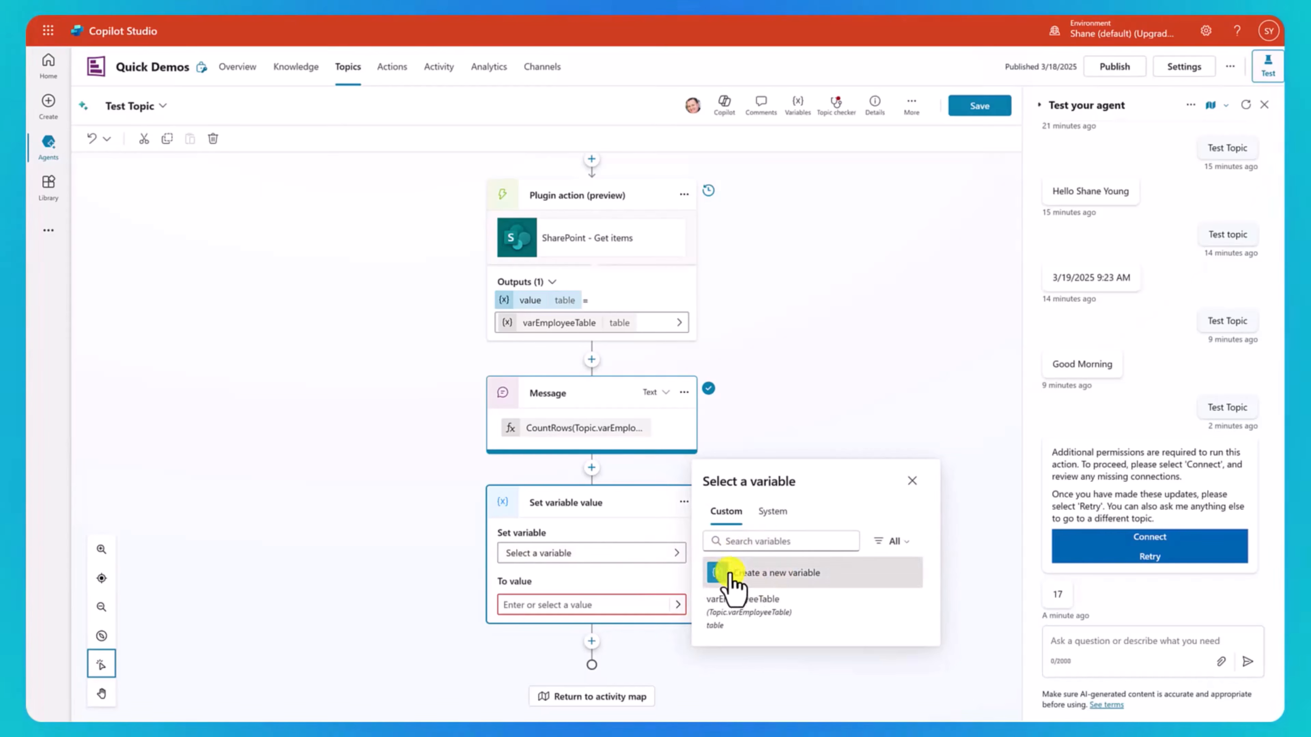
left_click(743, 574)
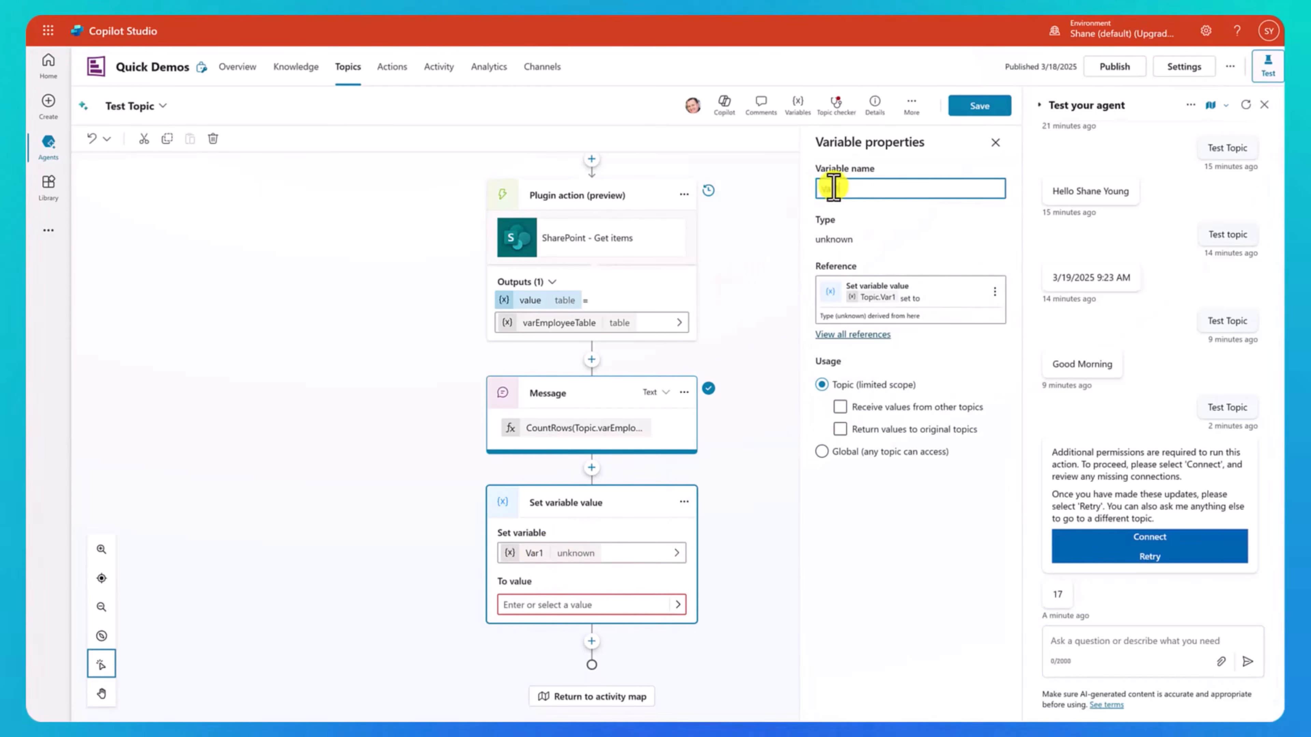
Step: Rename the new variable in the Set variable value node to varEmployeeCount
left_click_drag(851, 188, 798, 181)
type("varEmployeeCount")
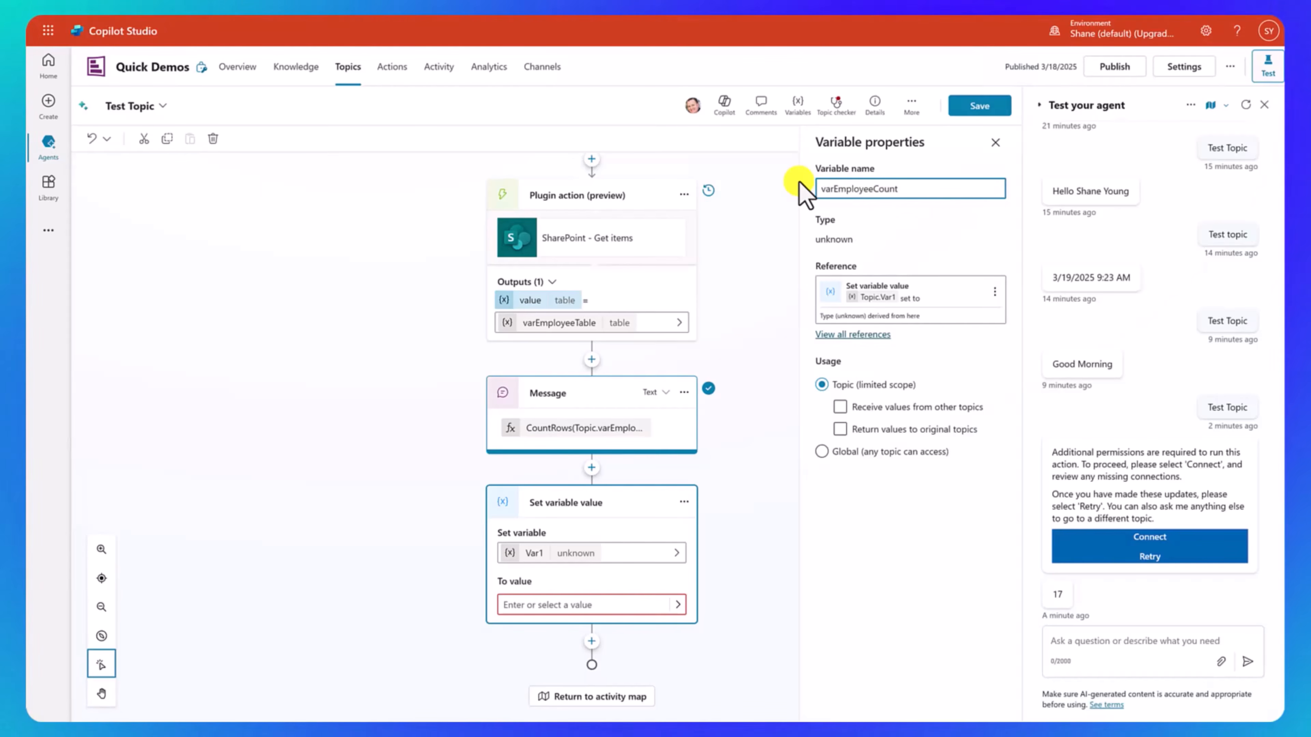
left_click(774, 341)
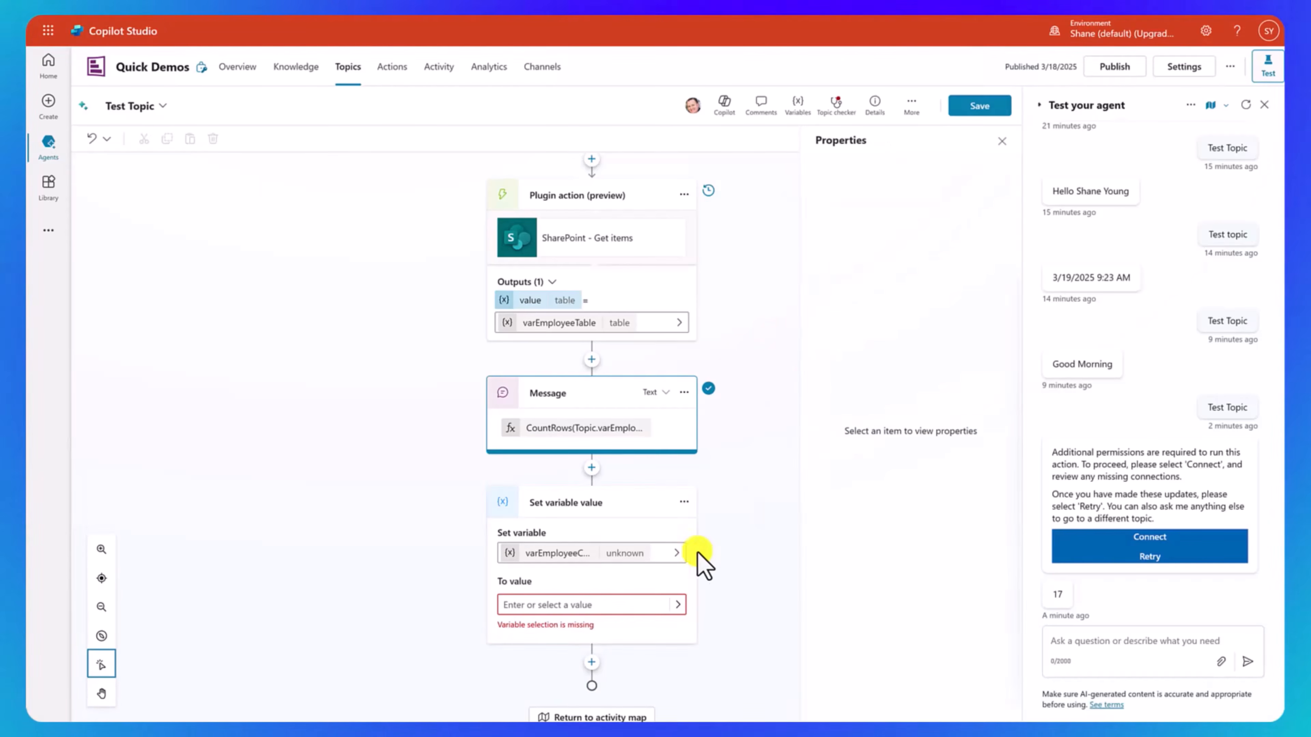
Step: Set the variable's value to the formula CountRows(Topic.varEmployeeTable)
left_click(678, 606)
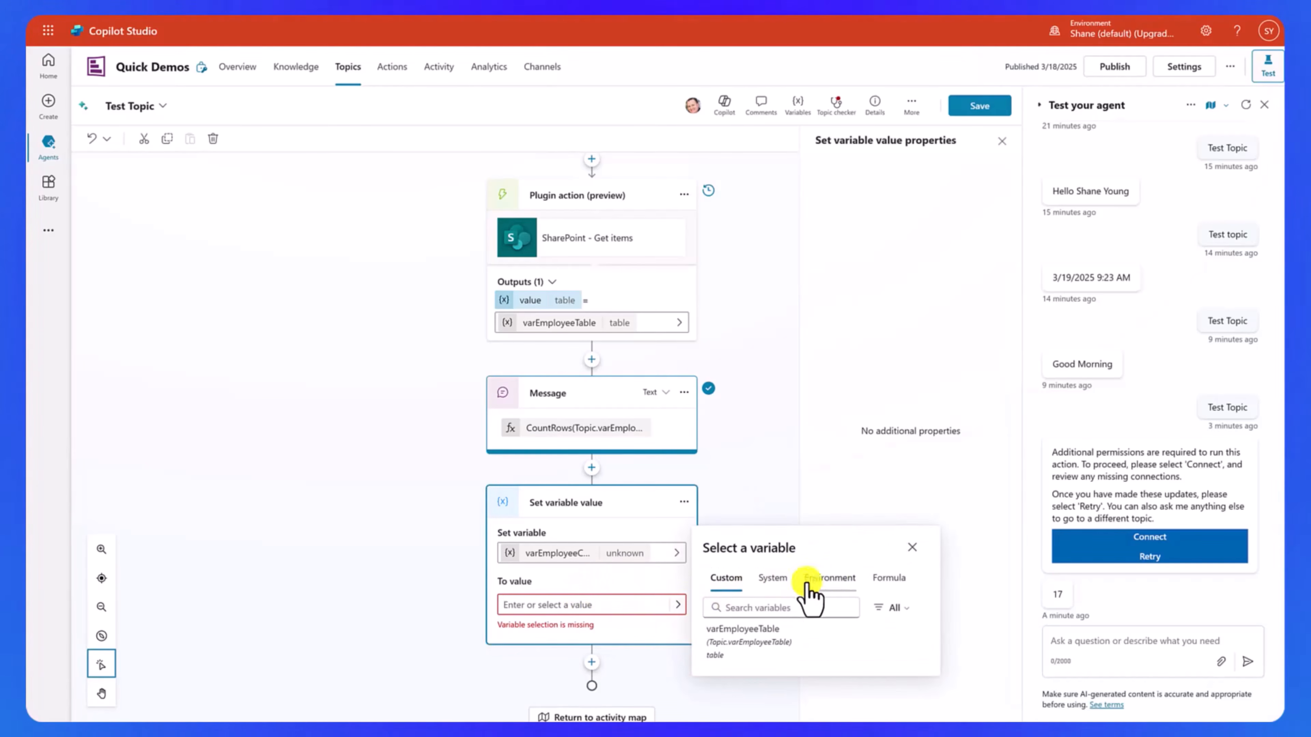
left_click(886, 580)
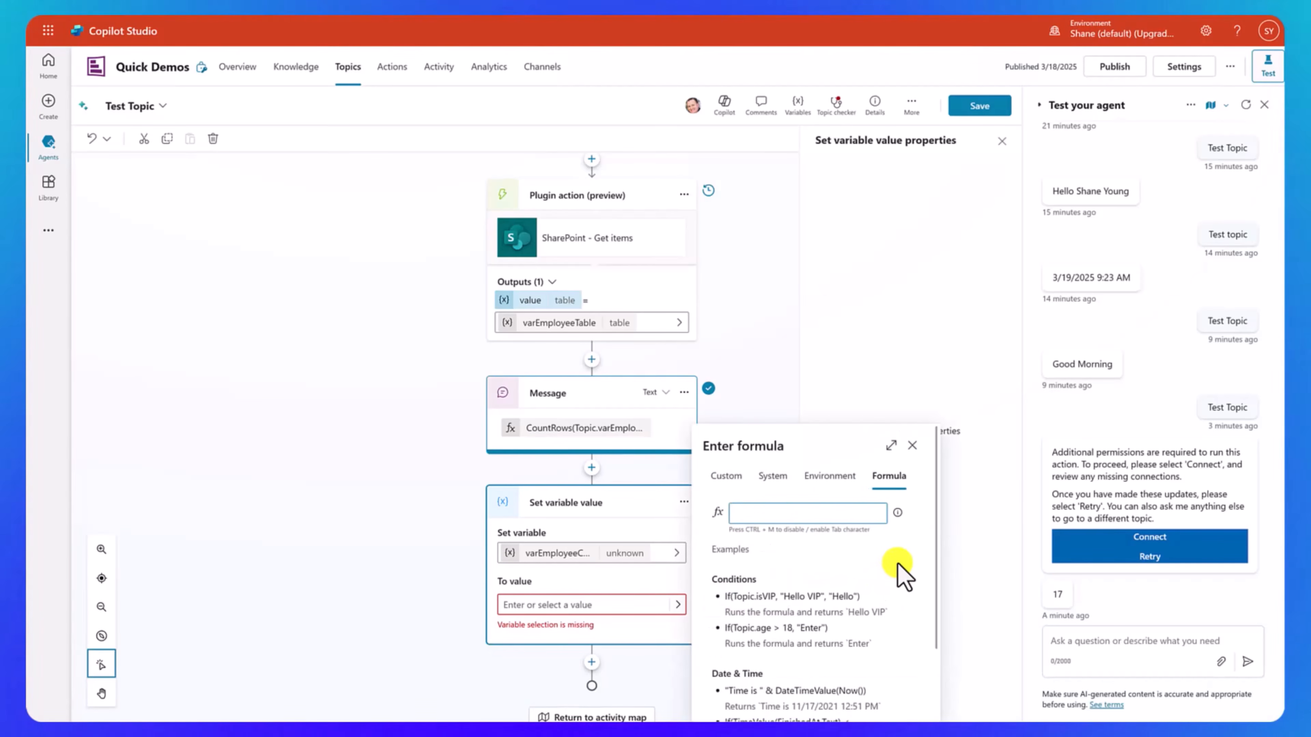
type("COunt")
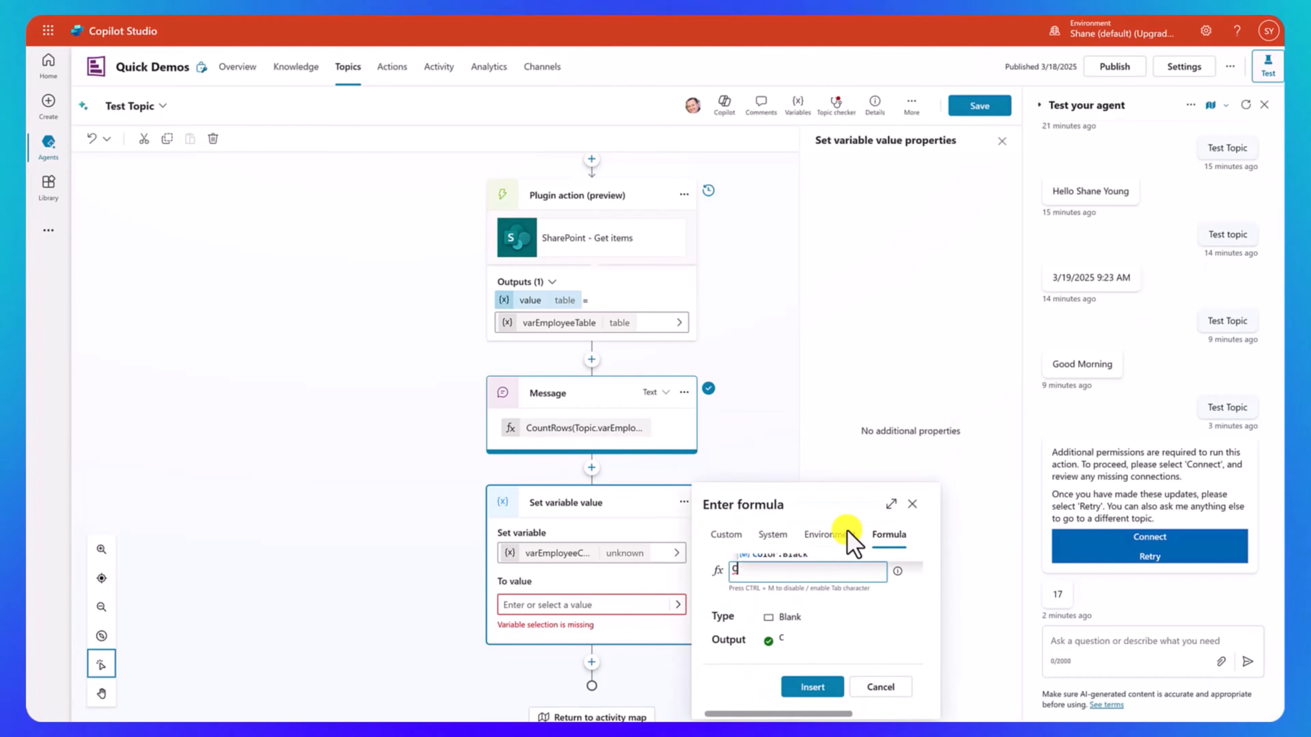
type("Rows(Topic.varEmployeeTable")
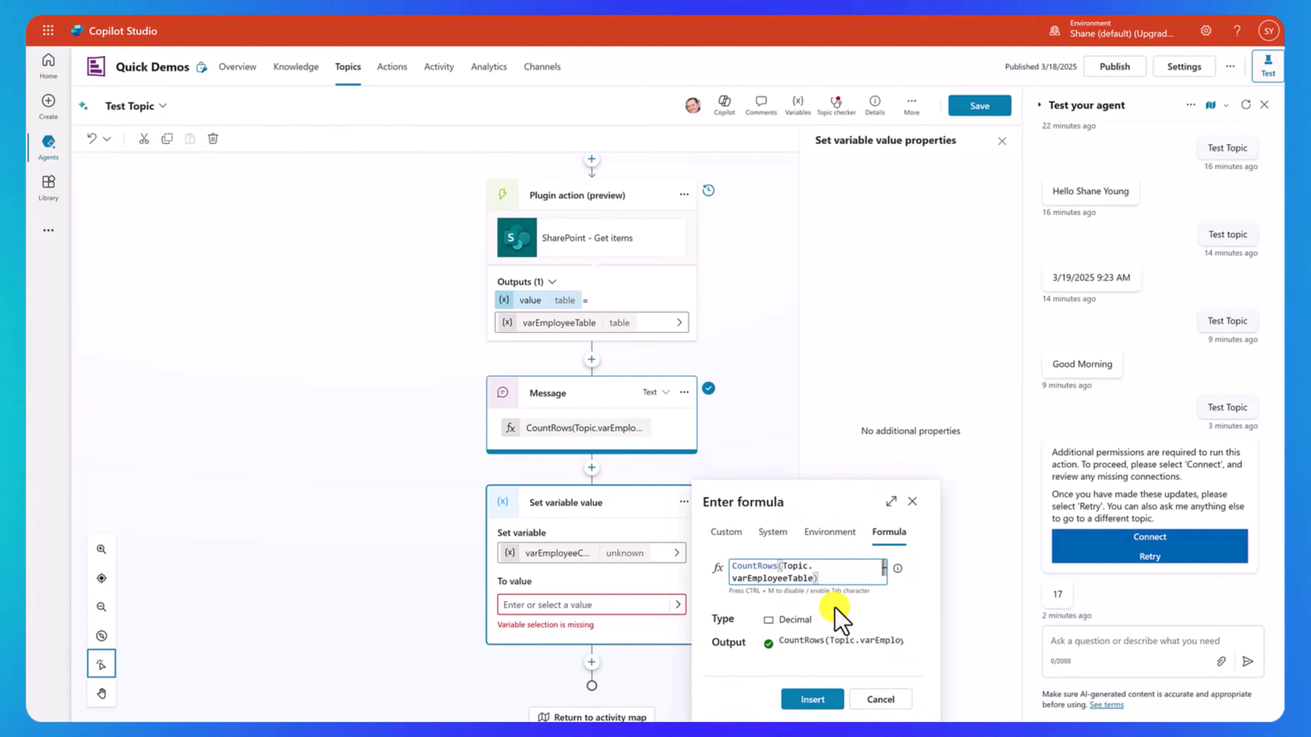
left_click(826, 701)
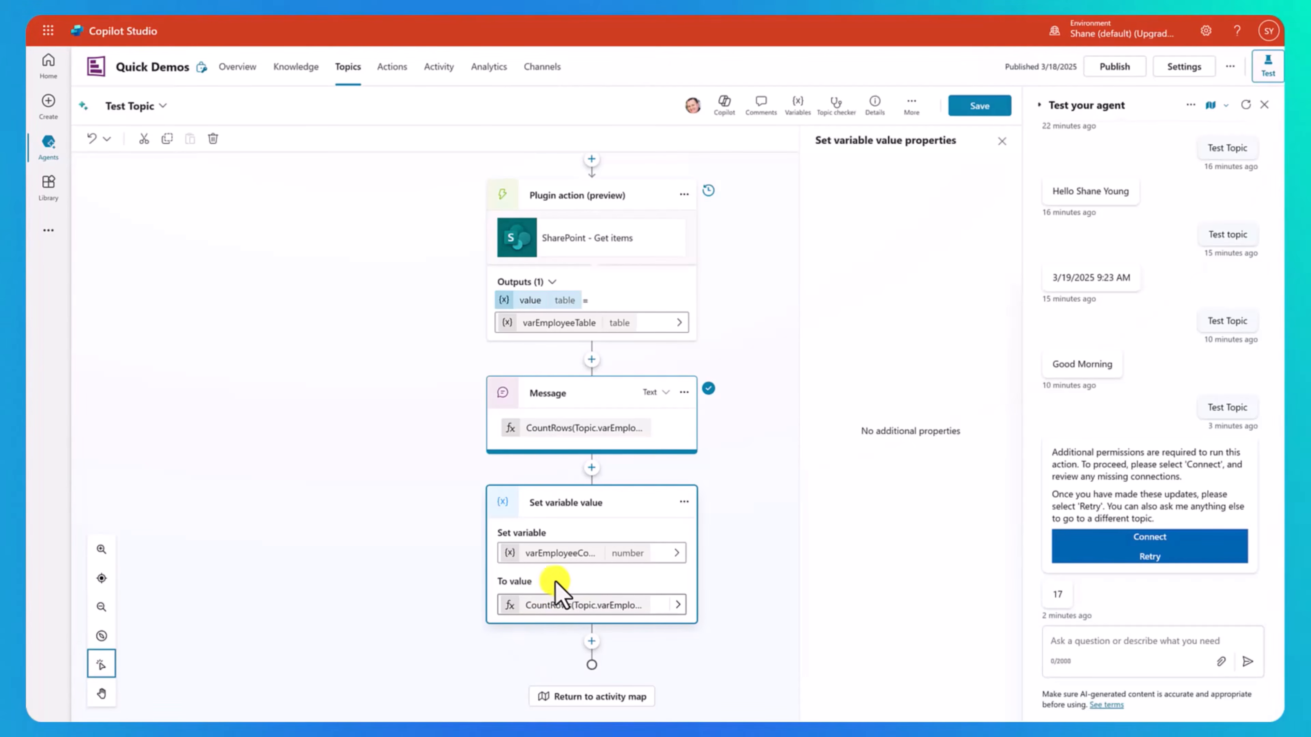
Step: Review the varEmployeeCount variable's properties, close them, and save the topic
left_click(527, 554)
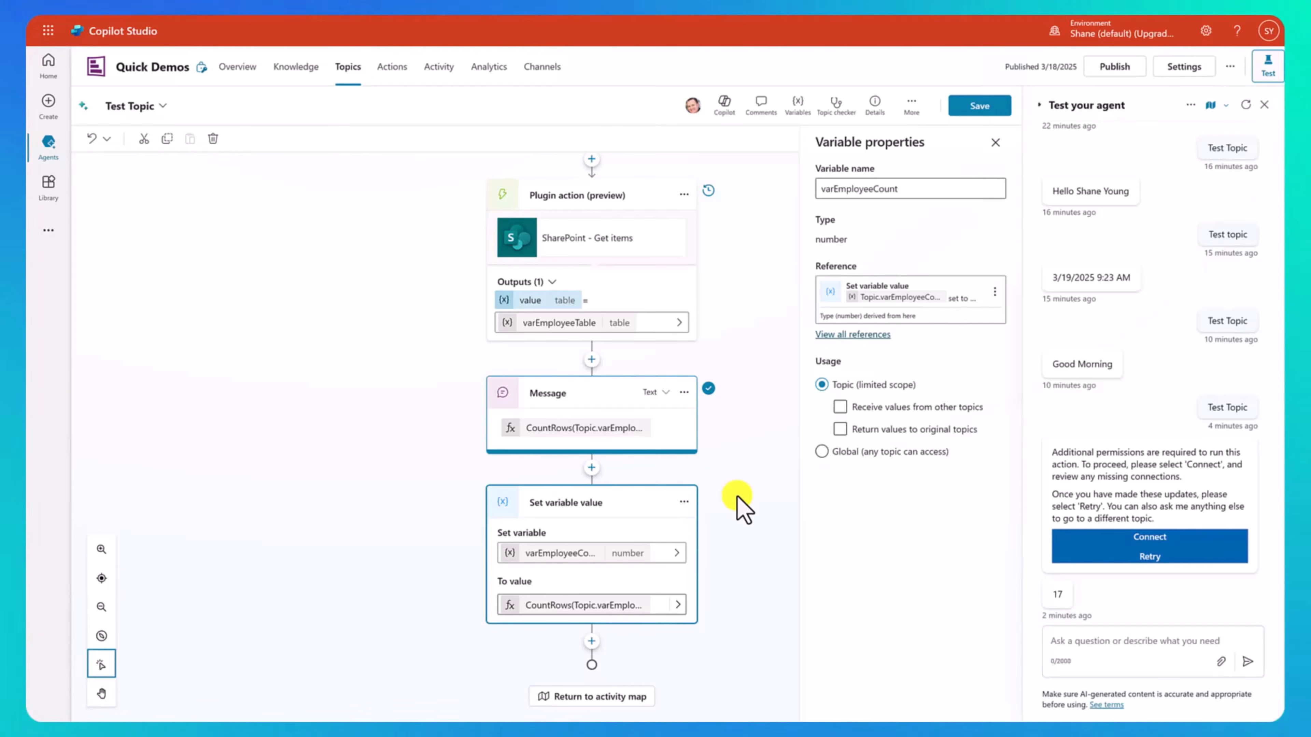
left_click(995, 143)
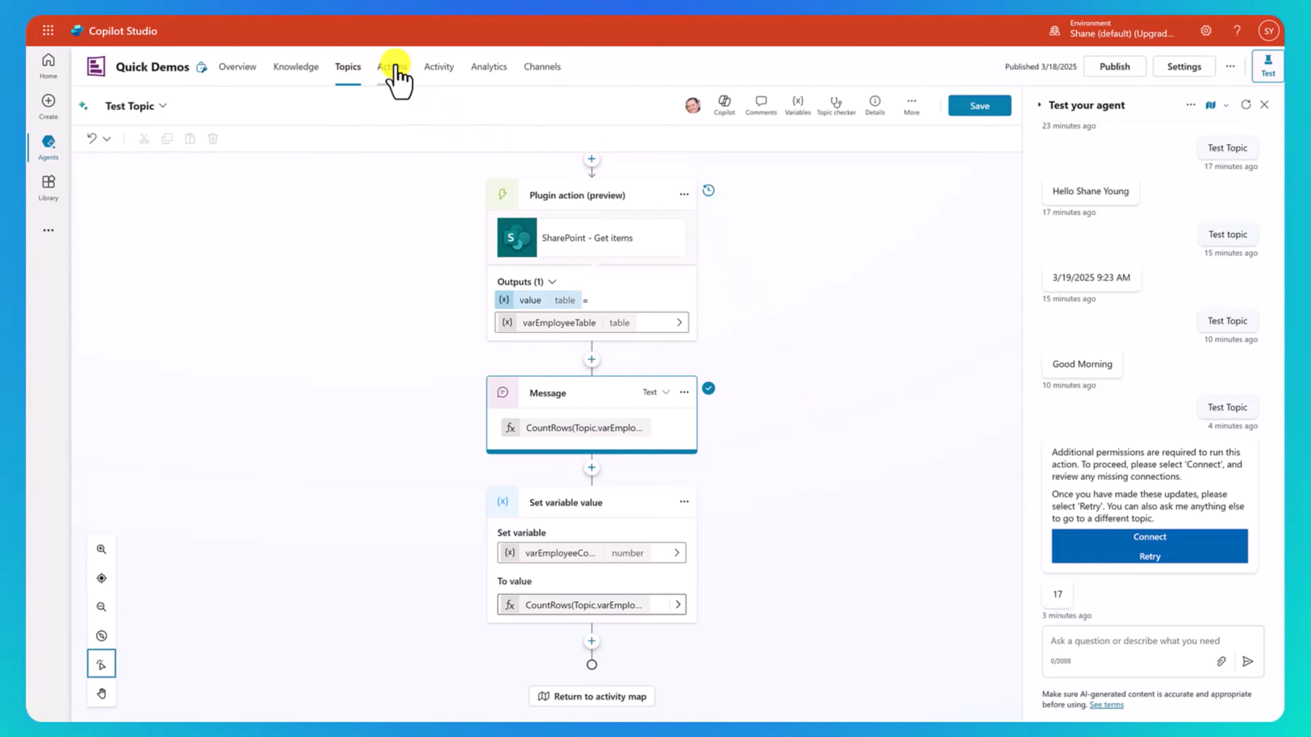
left_click(981, 109)
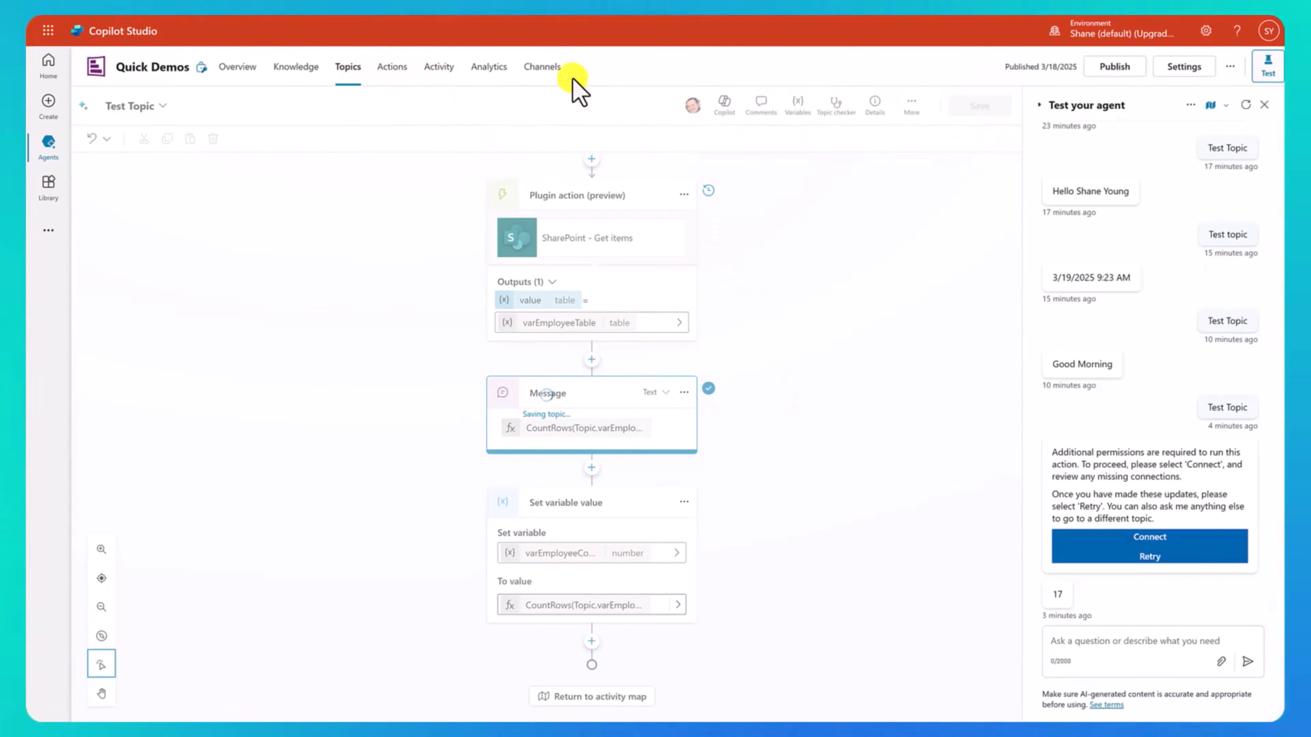
Step: Open the inputs of the SharePoint - Get items action and add the Filter Query input
left_click(399, 65)
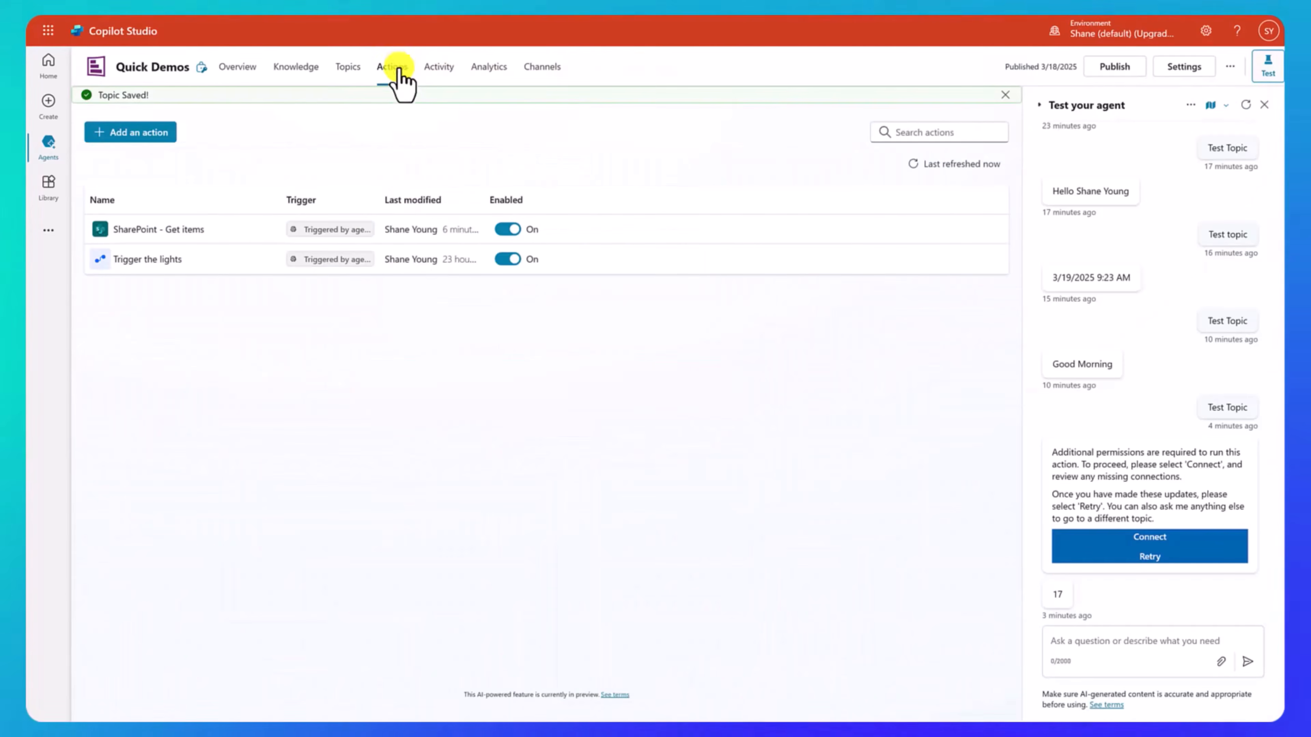
left_click(158, 232)
left_click(156, 175)
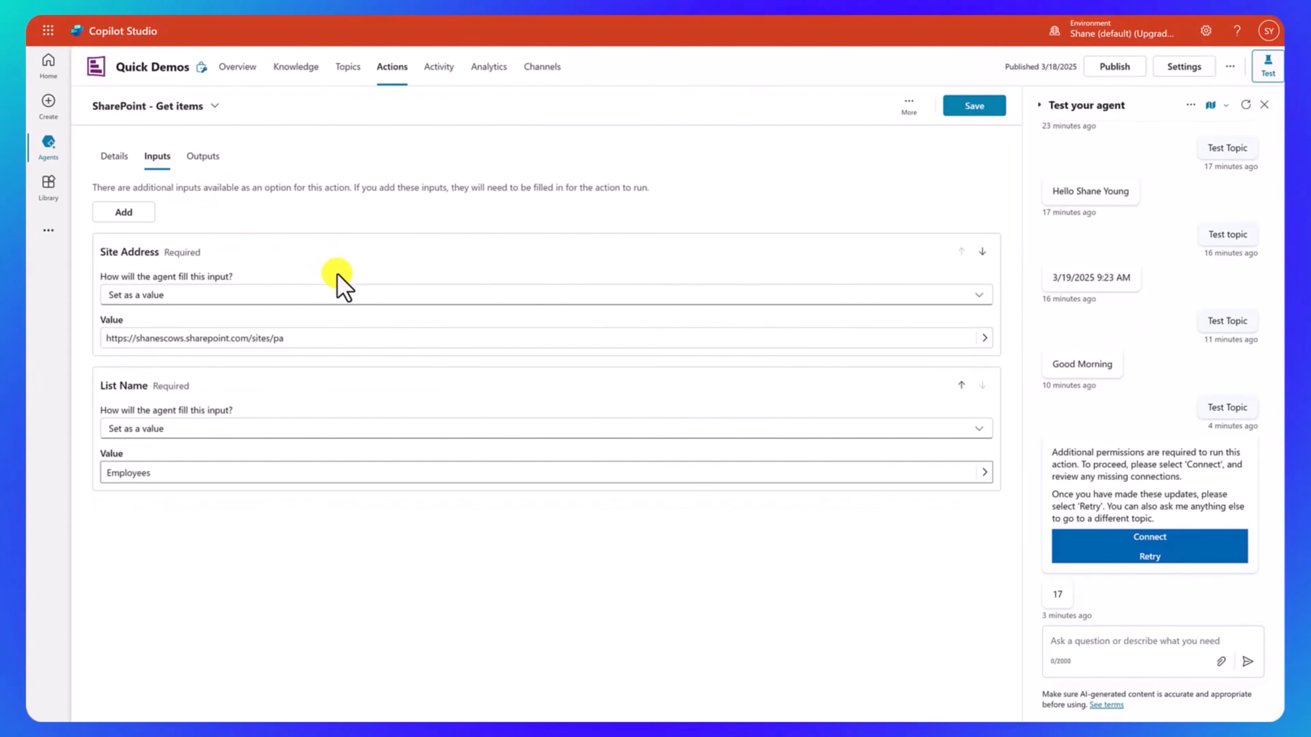
left_click(132, 214)
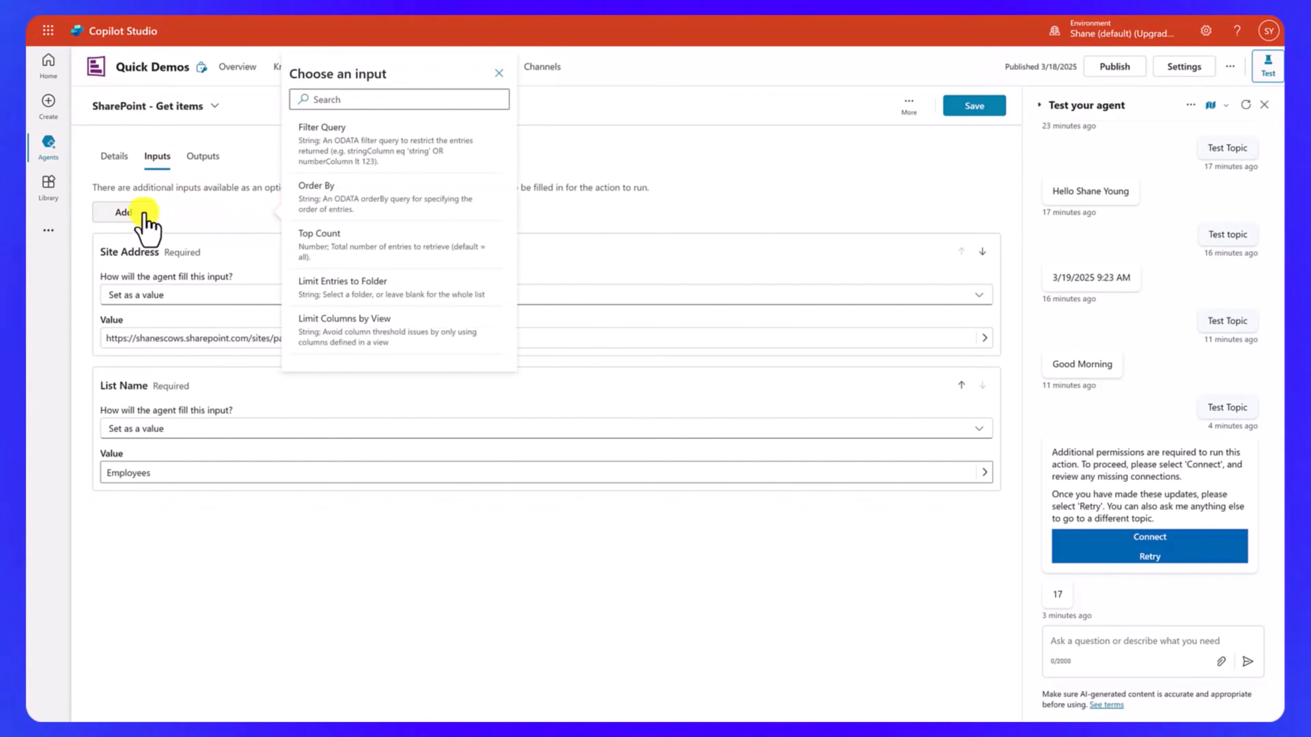
left_click(419, 165)
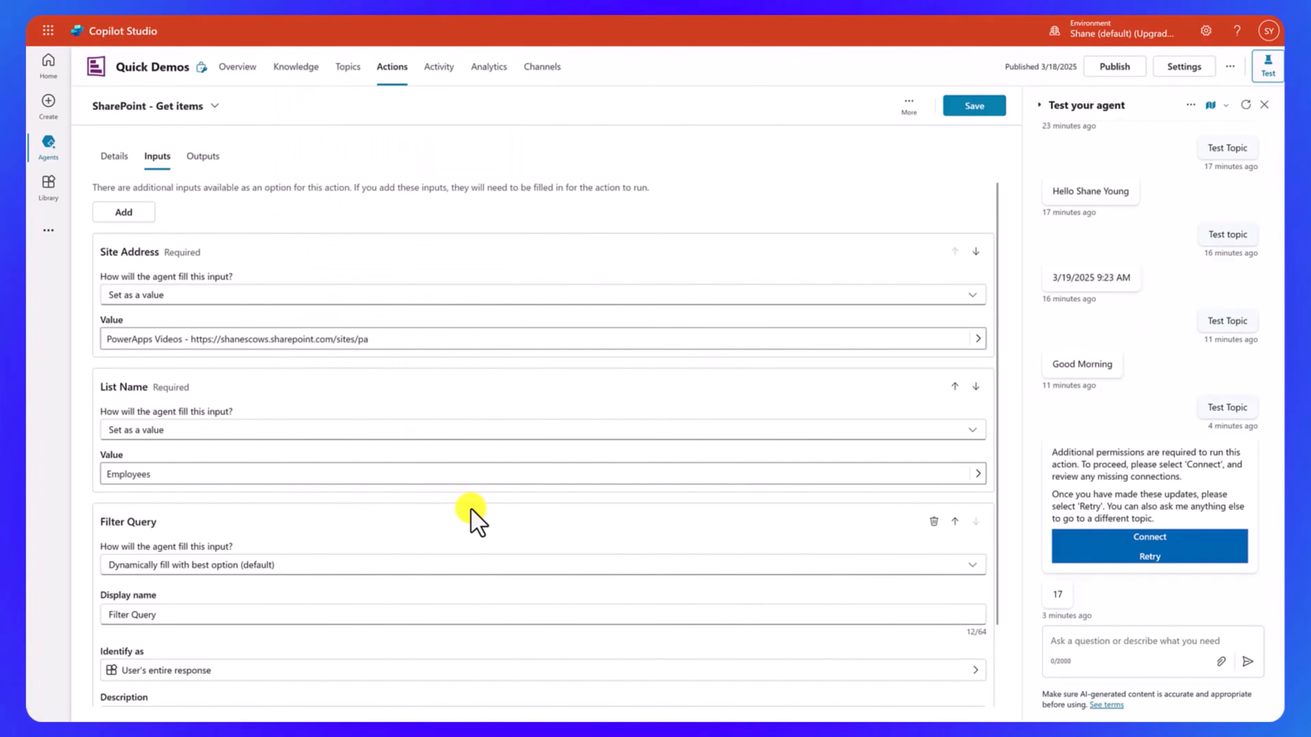
Step: Change how the agent fills the Filter Query input to Set as a value and confirm the change
scroll(470, 510, "down", 1)
scroll(442, 450, "down", 1)
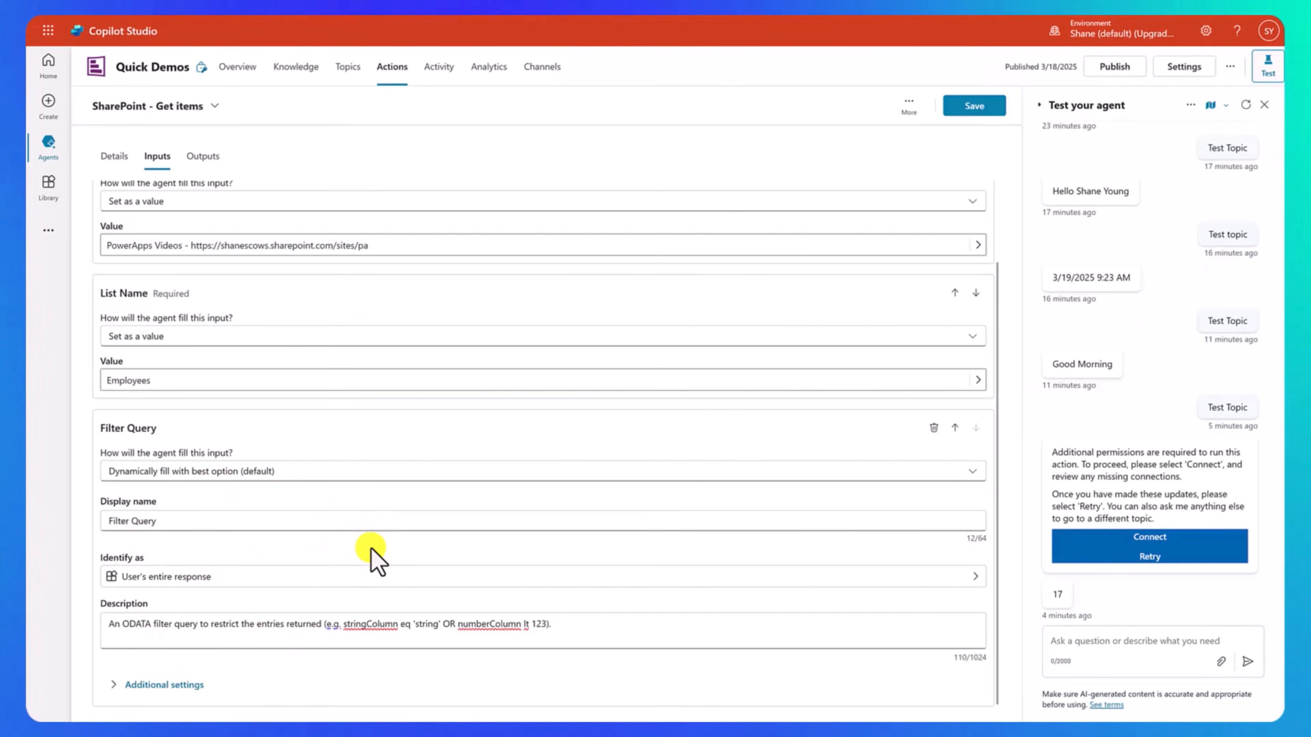
left_click(402, 476)
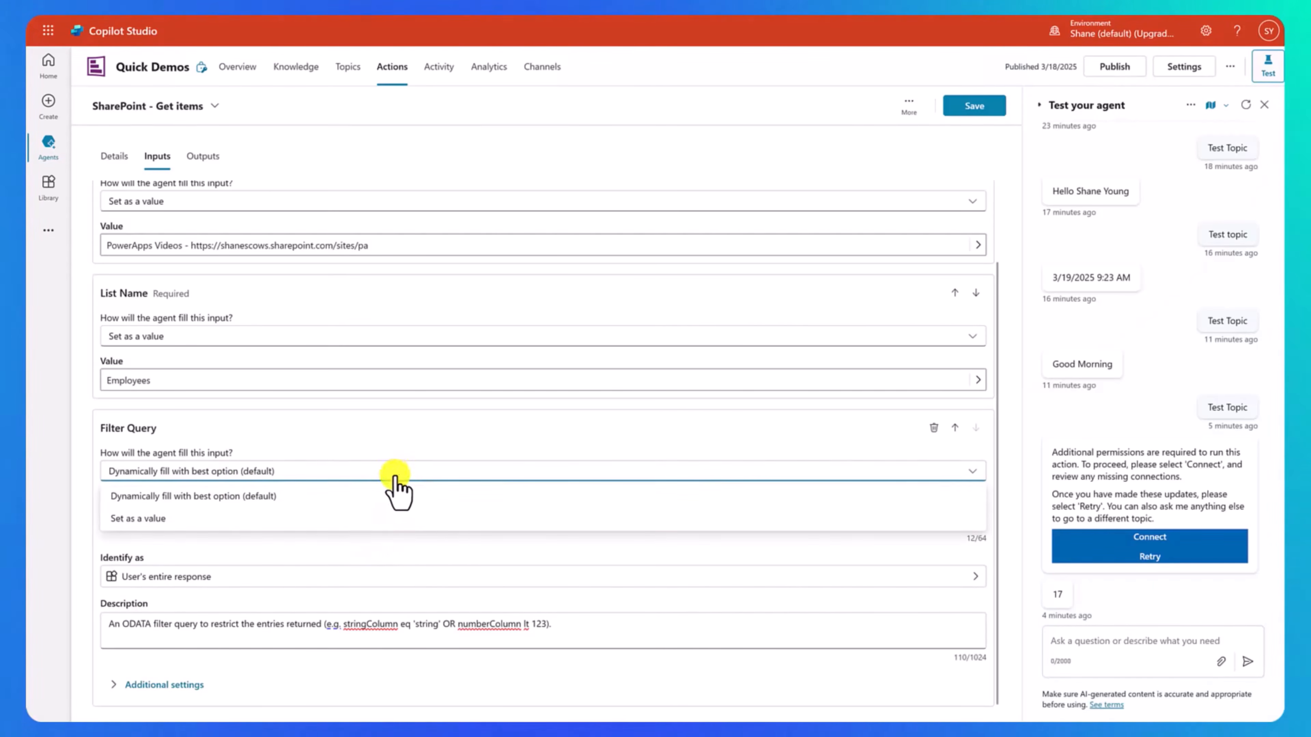
left_click(311, 519)
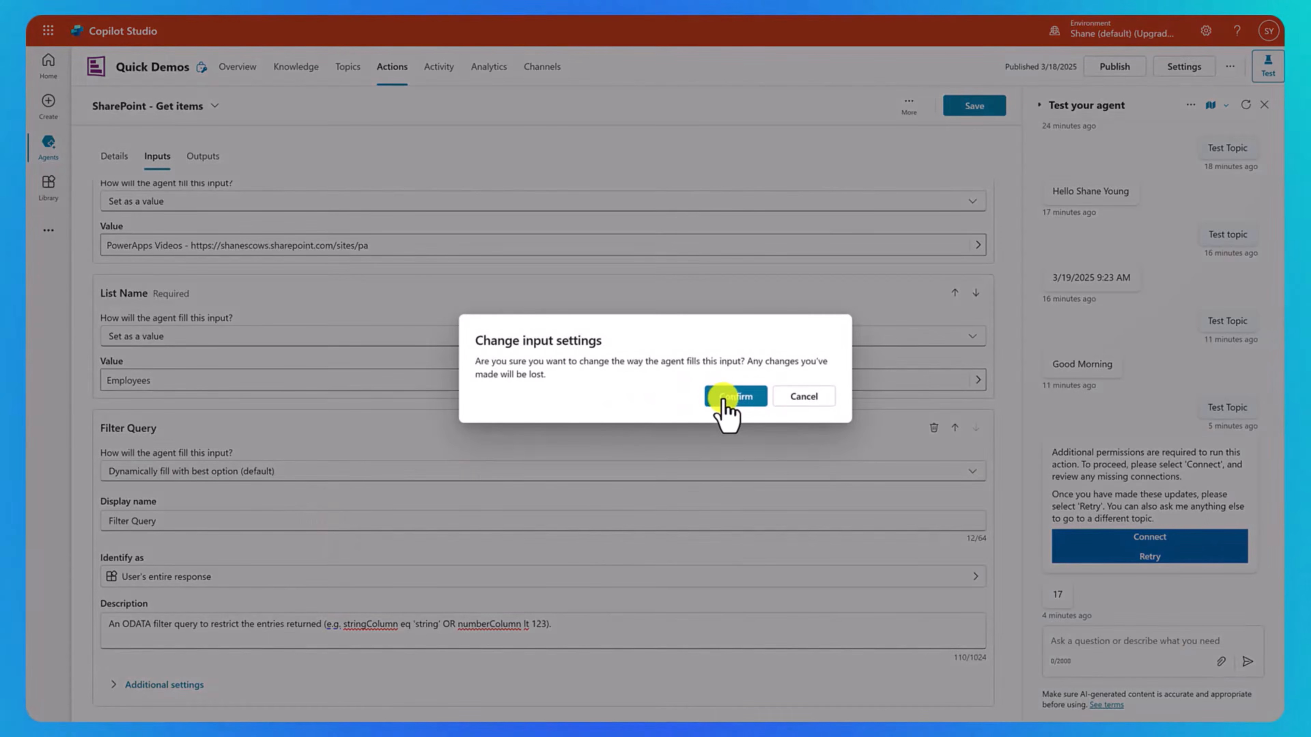
left_click(725, 400)
Step: Give Filter Query the formula "Department eq '" & "Executives" & "'" and save the action
left_click(253, 629)
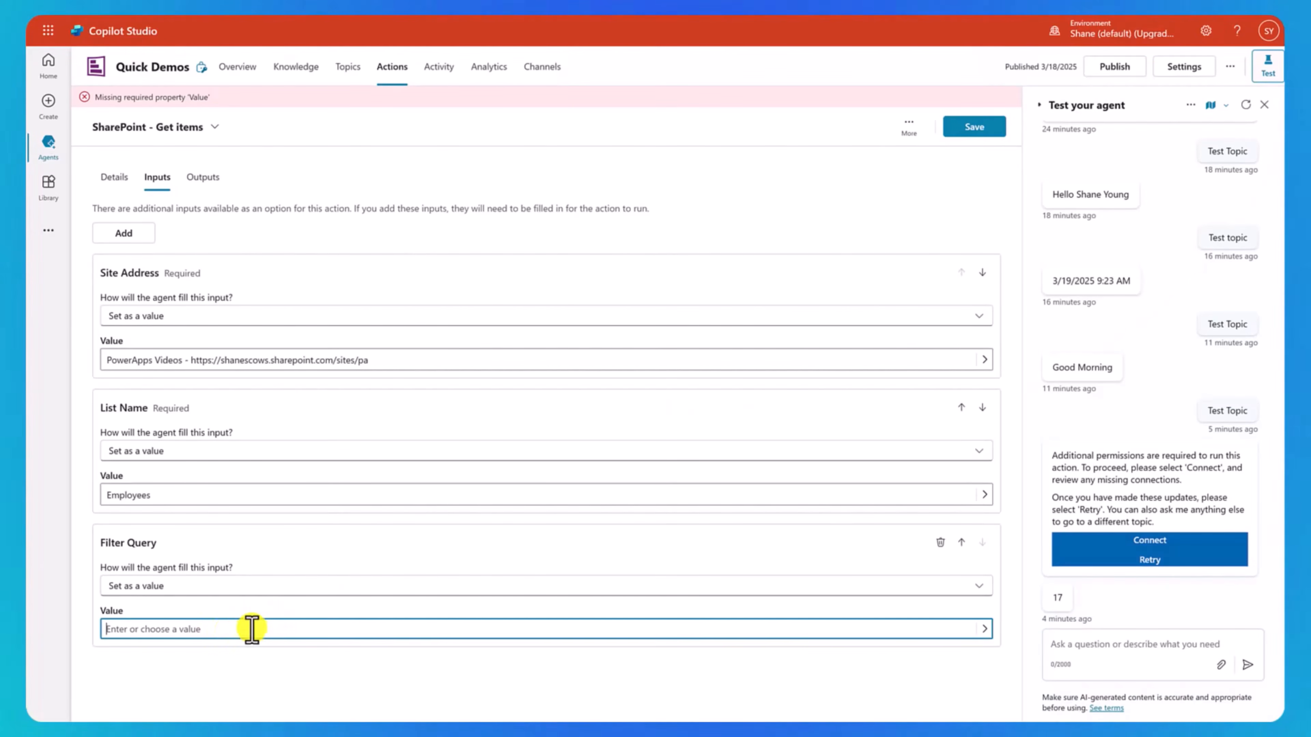
left_click(984, 631)
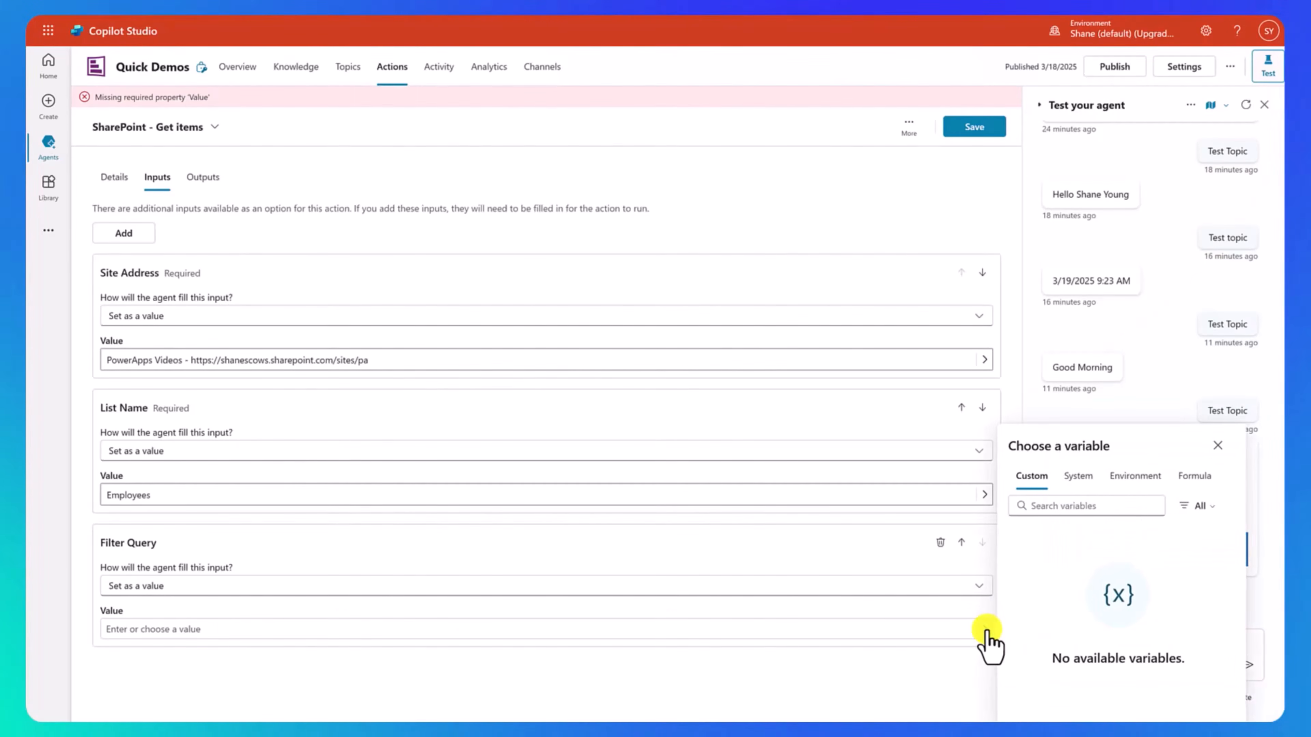
left_click(1198, 477)
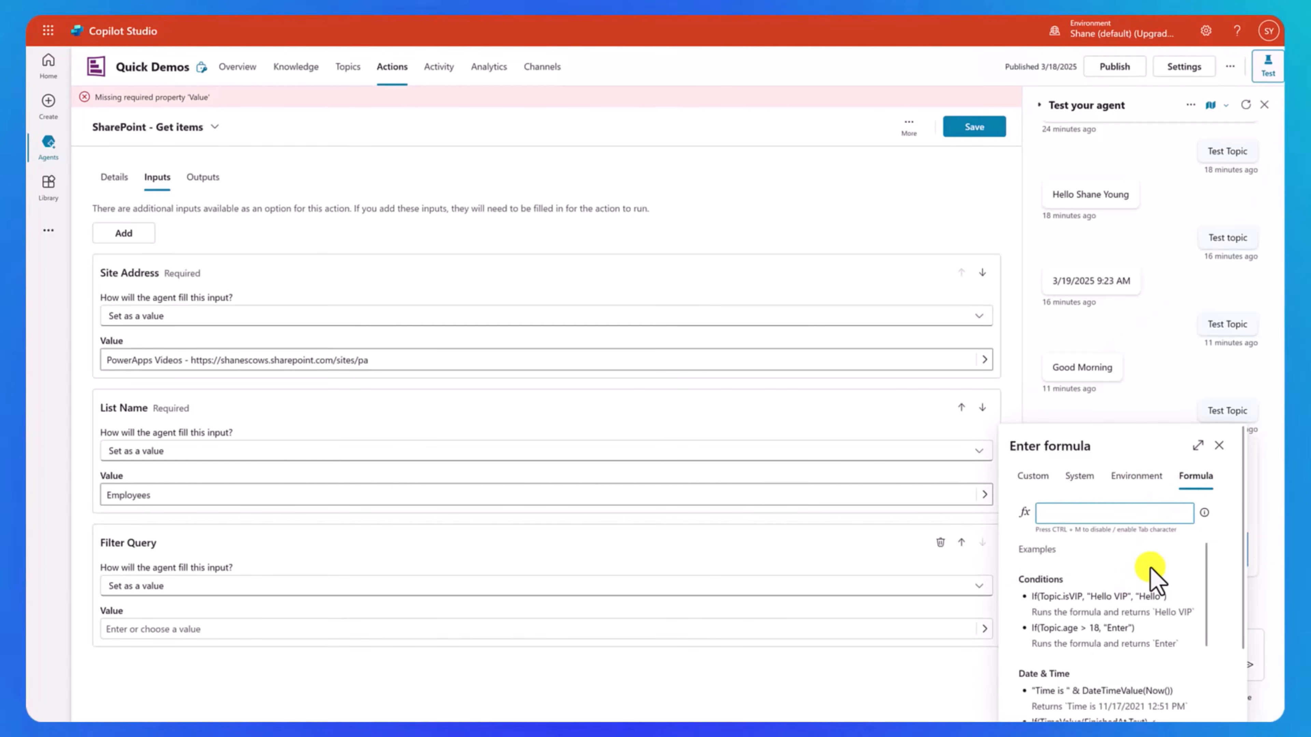
type("\"Department eq \"")
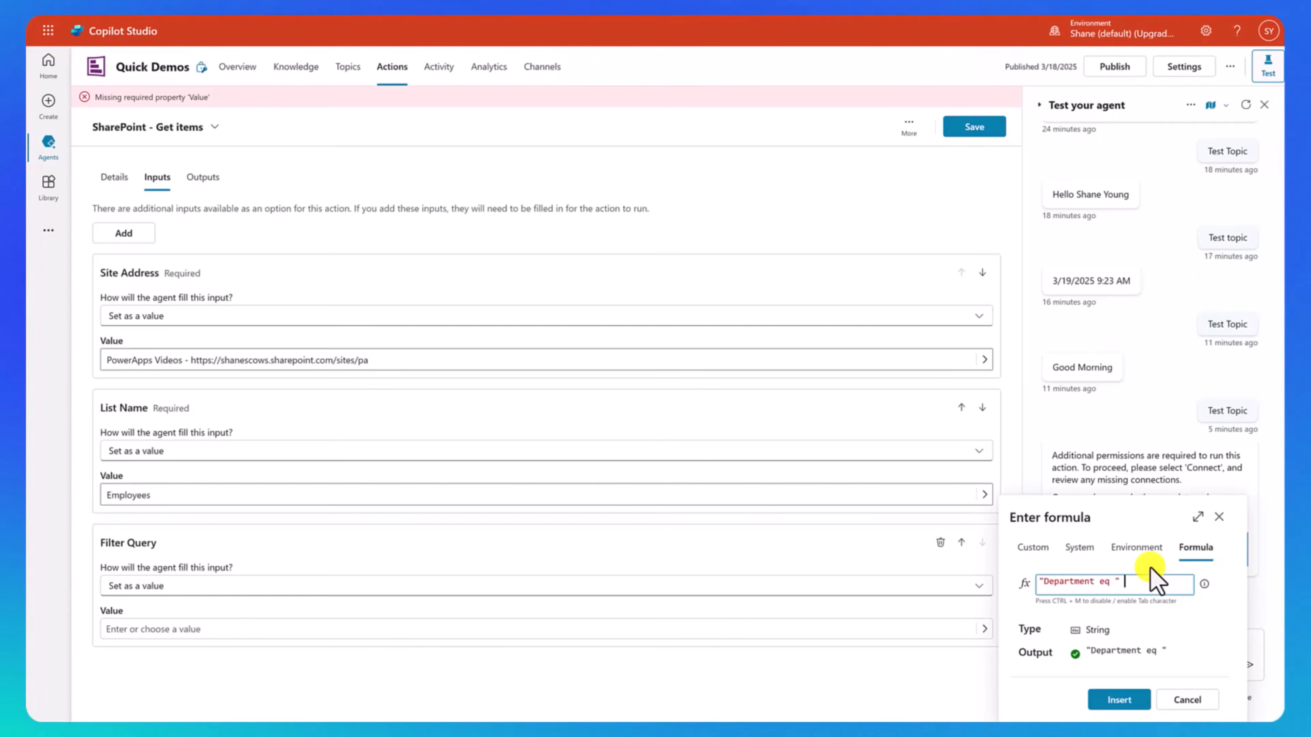
type("&")
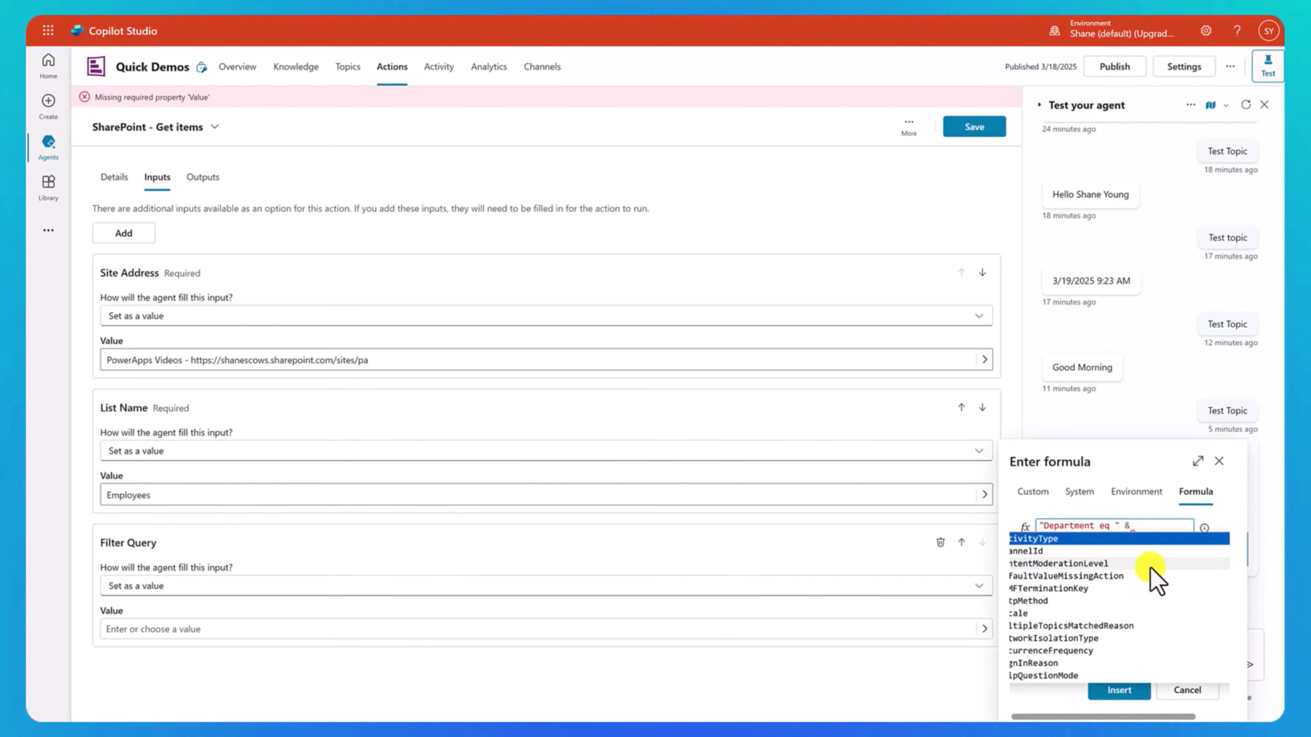
type("\"Executives\"")
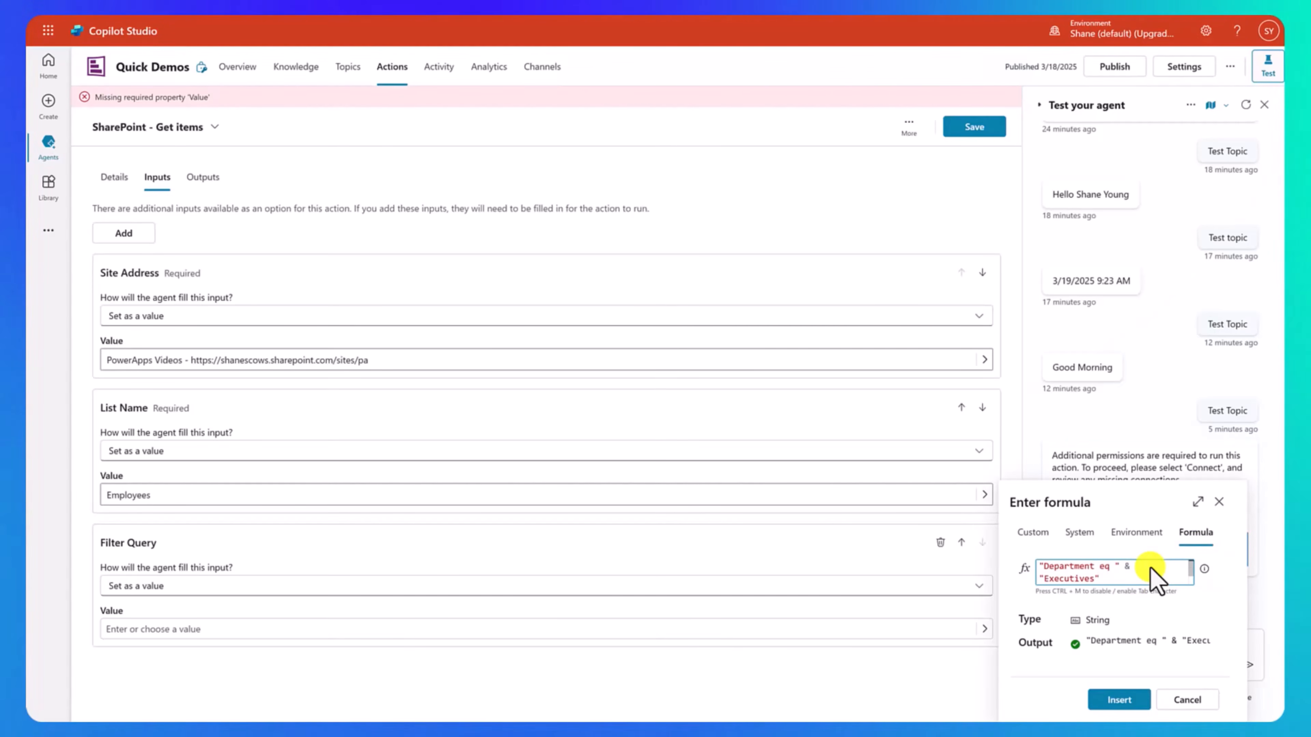
type("'")
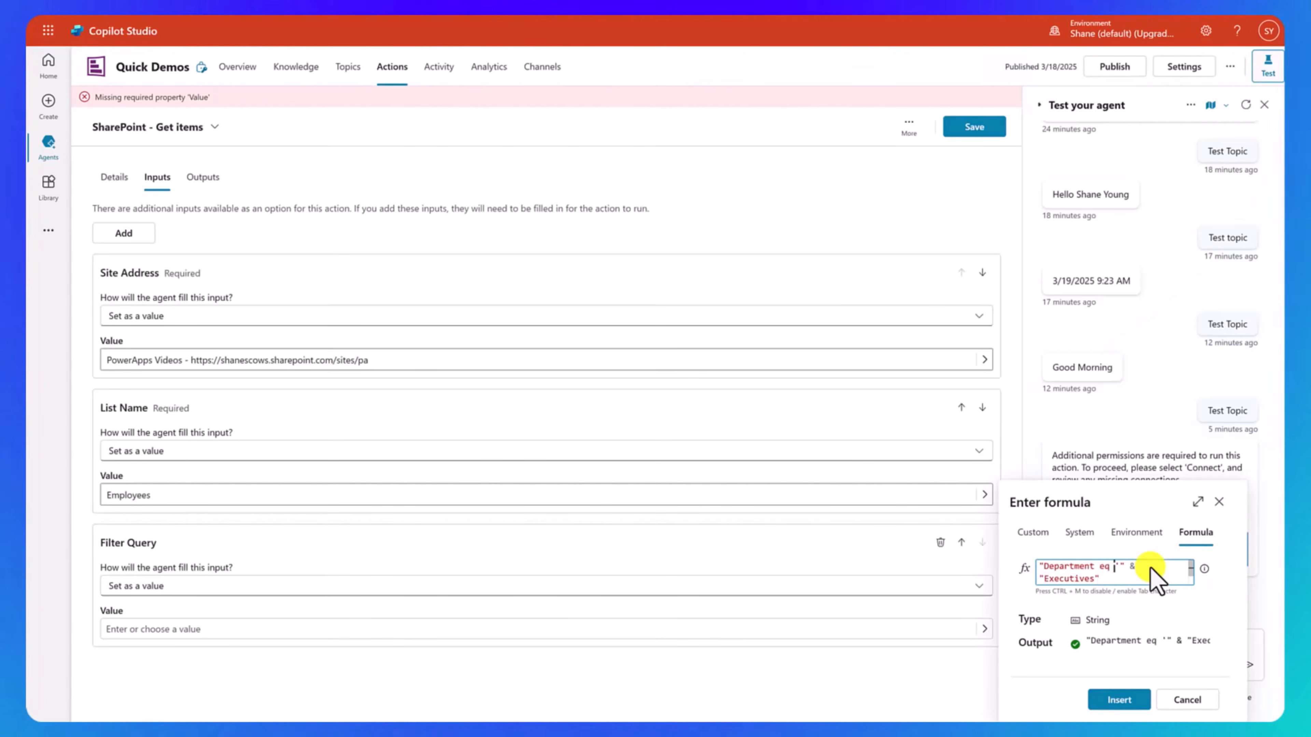
type(" & \"'")
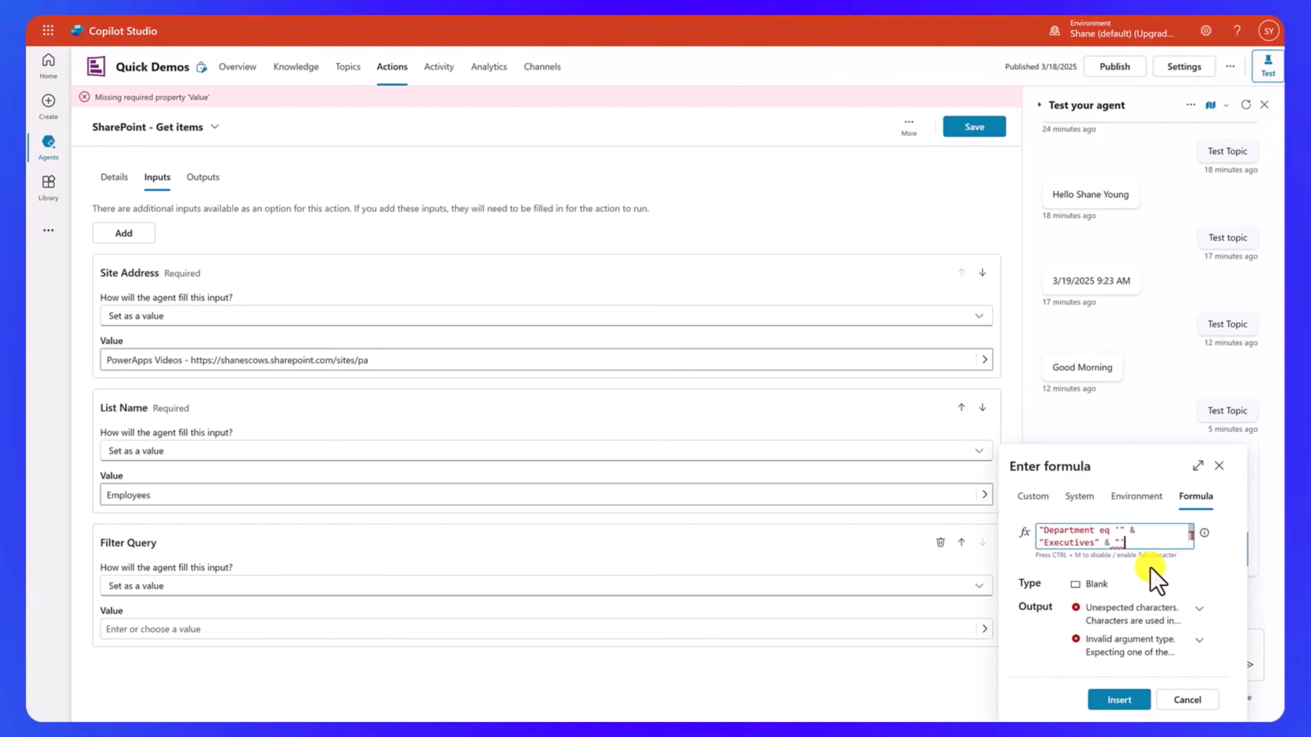
type("\"")
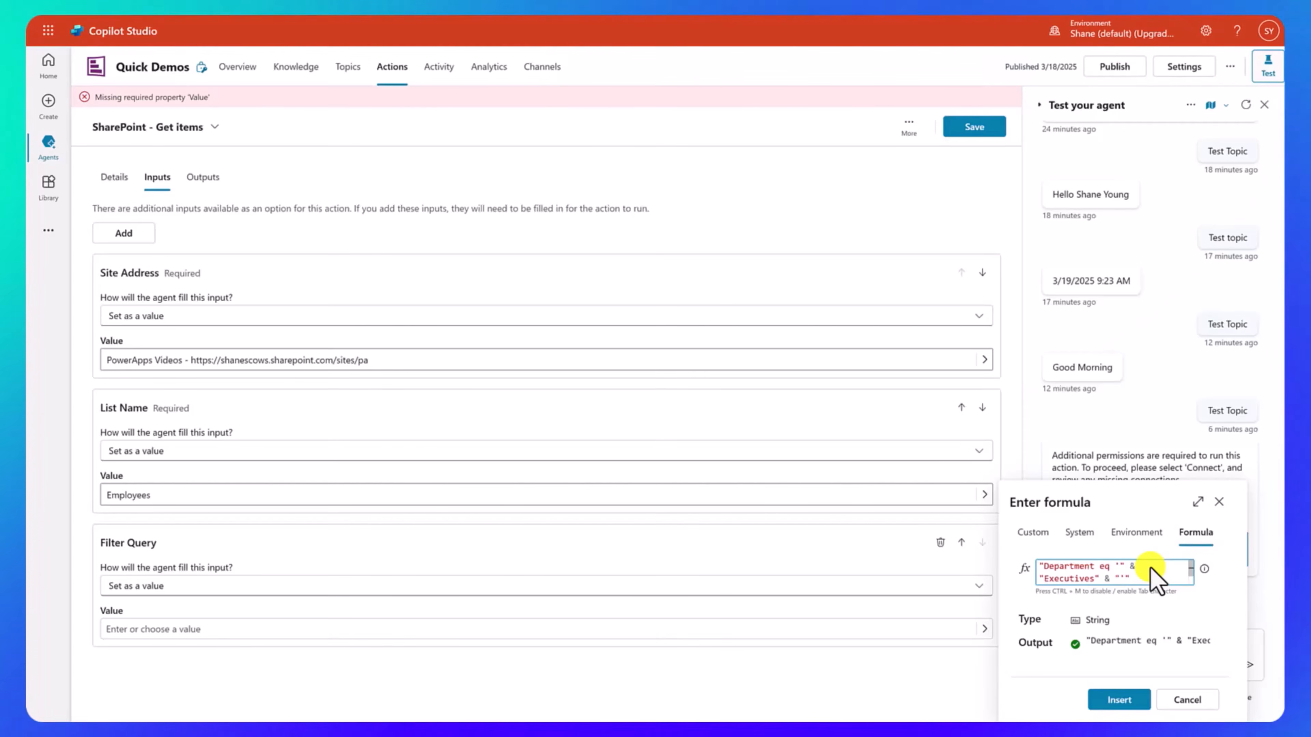
left_click(1118, 700)
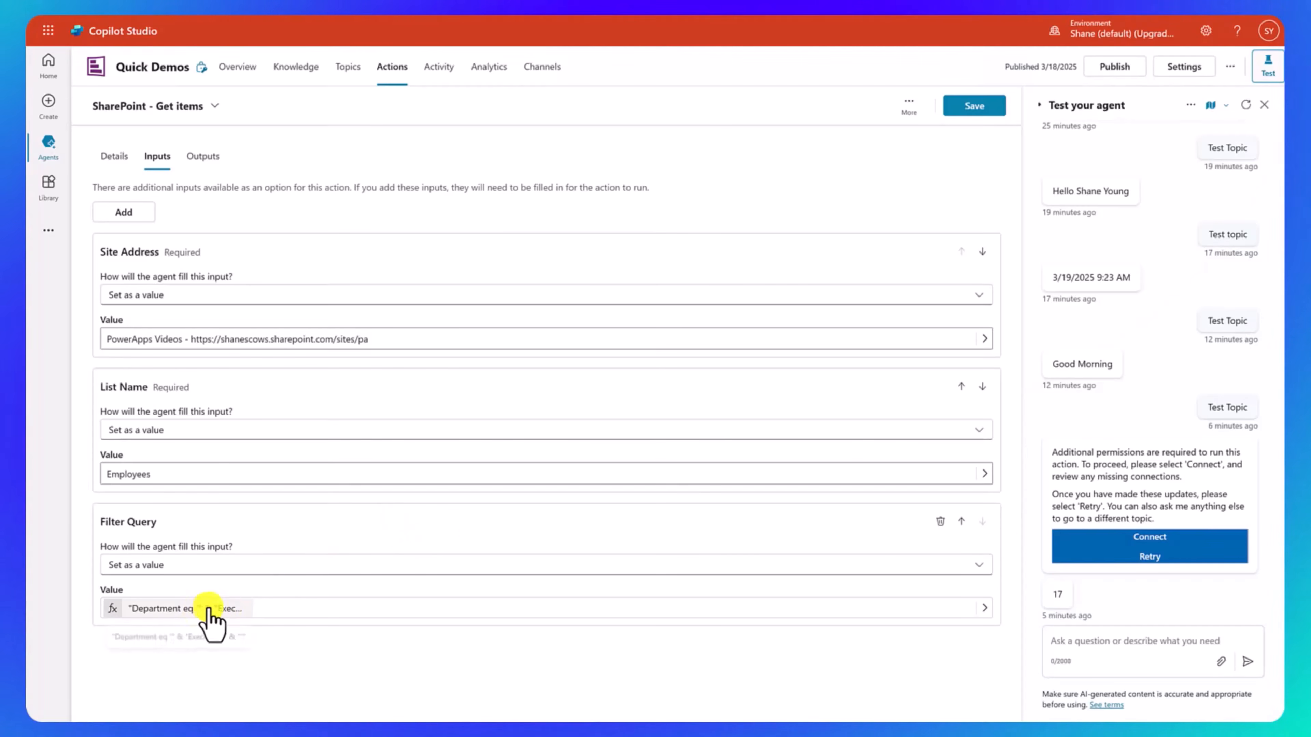
left_click(976, 110)
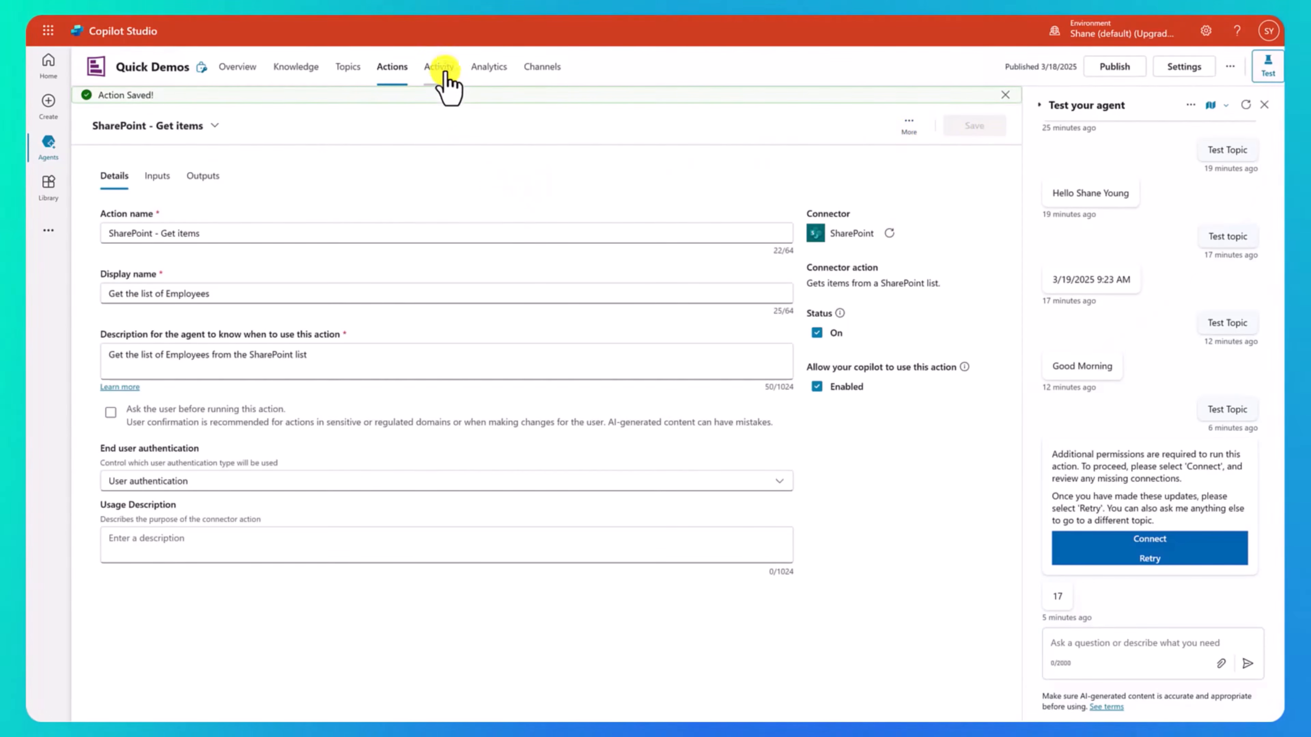
Step: Return to the topics and run Test Topic in the test chat to check the filtered employee count
left_click(347, 68)
left_click(1121, 641)
type("Test Topic")
key("Return")
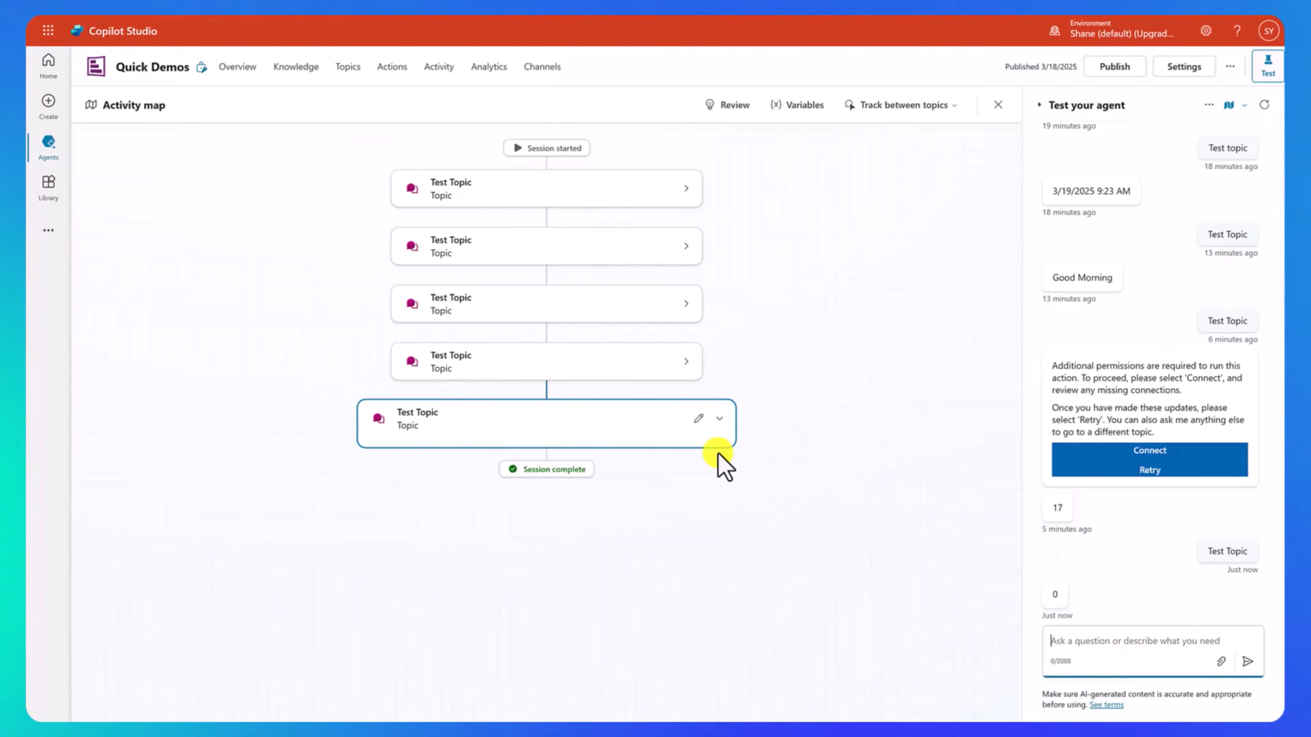
Step: Change the department in the Get items action's Filter Query formula to "Executive" and save the action
left_click(395, 68)
left_click(176, 215)
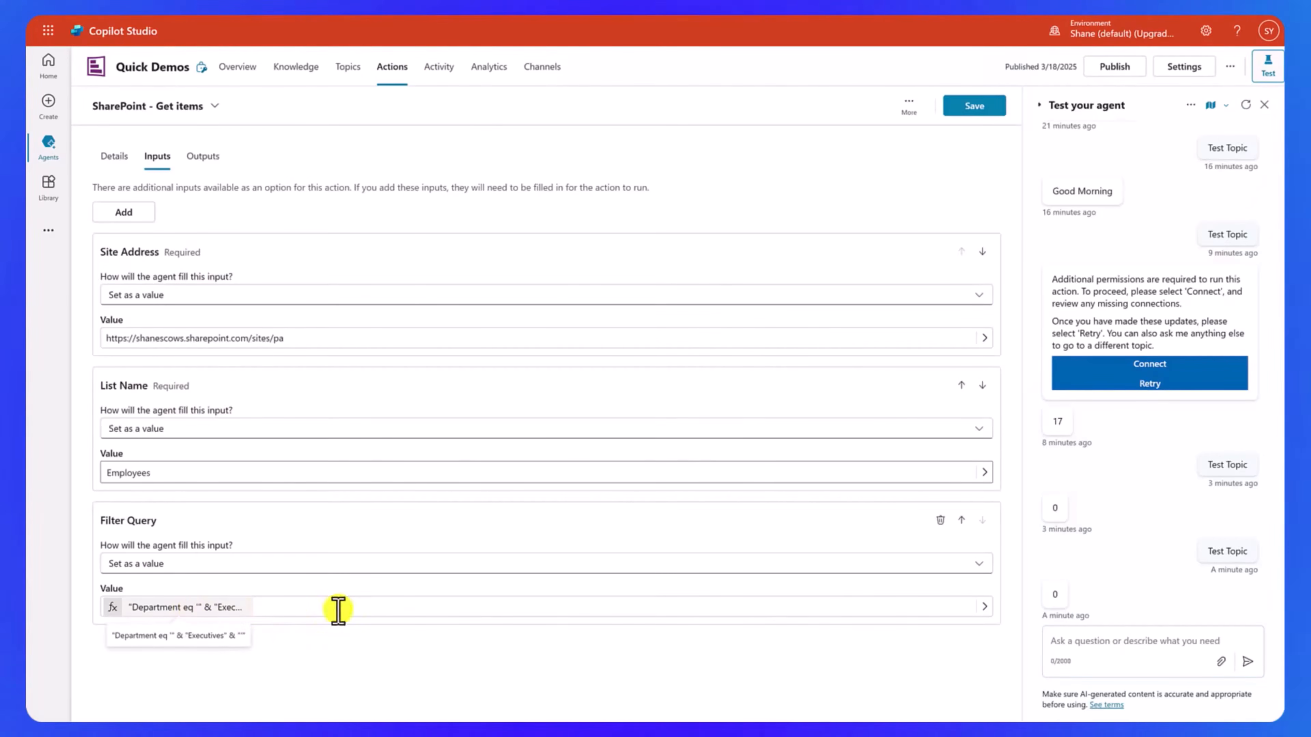
left_click(984, 607)
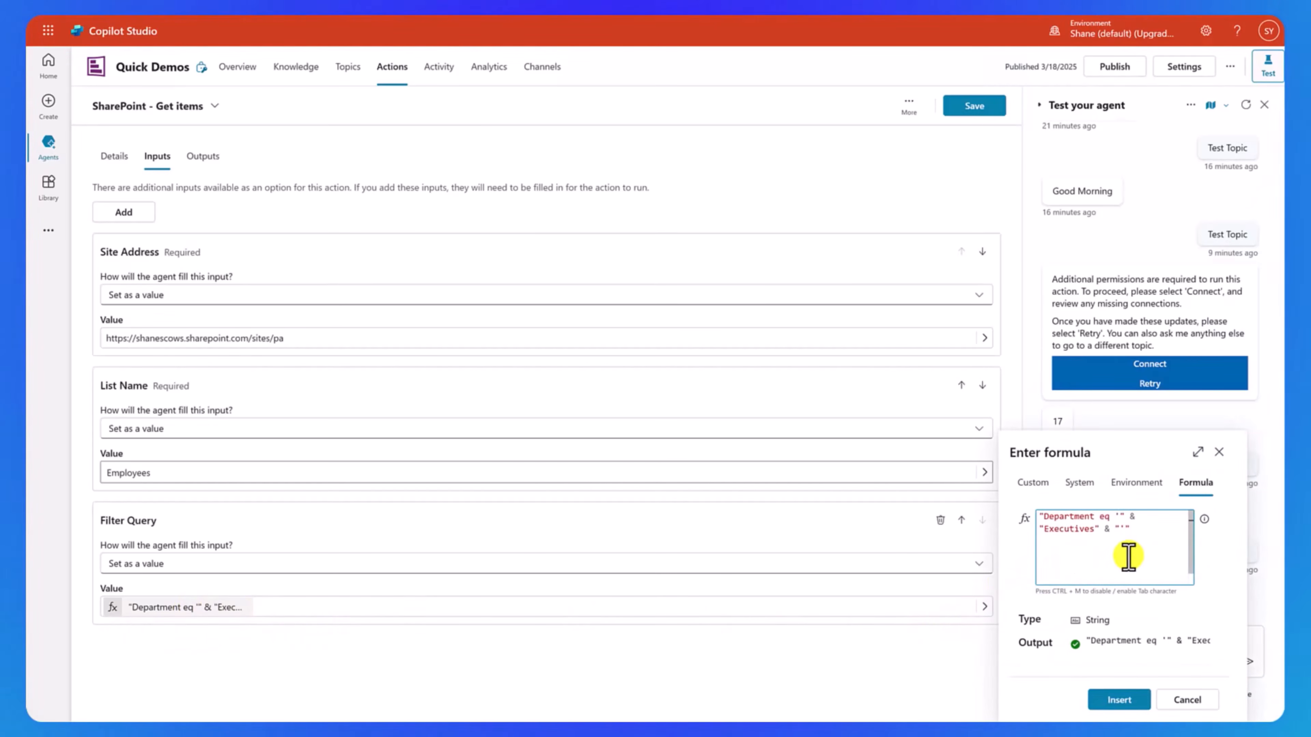
double_click(1081, 528)
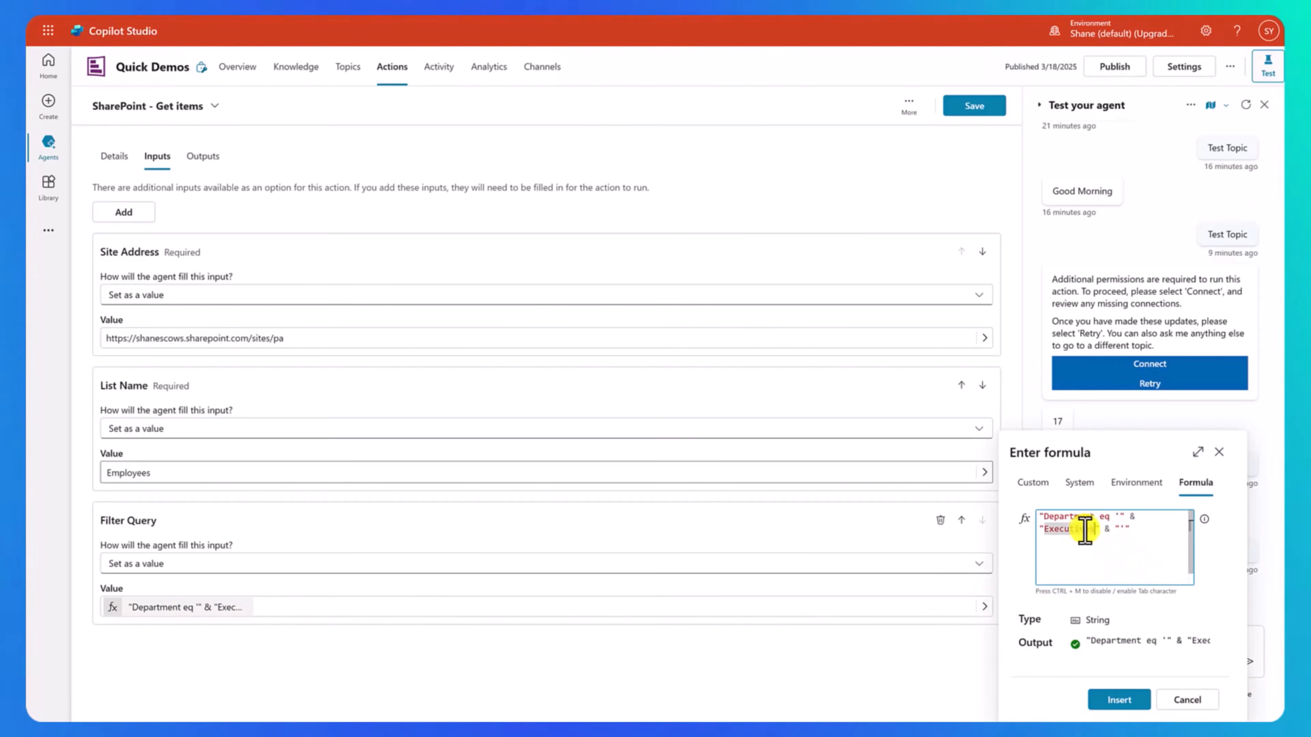
left_click(1093, 529)
key("BackSpace")
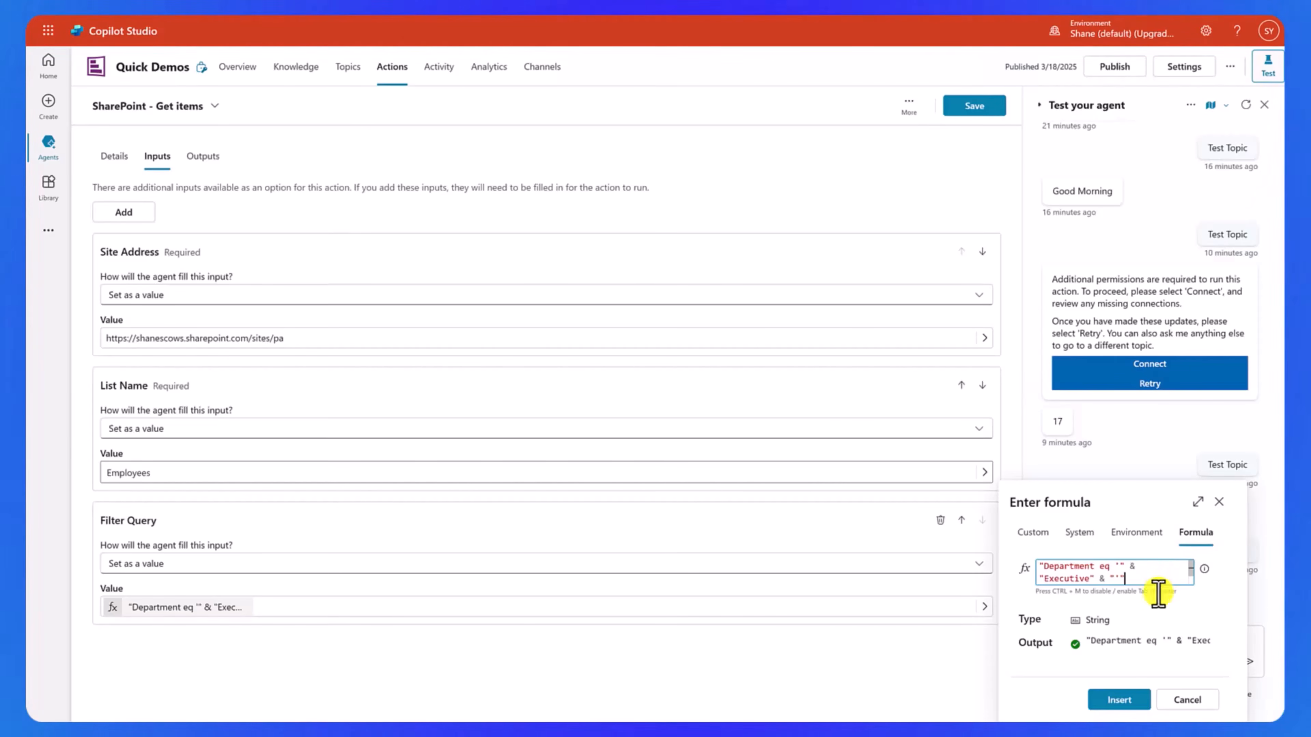
left_click(1120, 700)
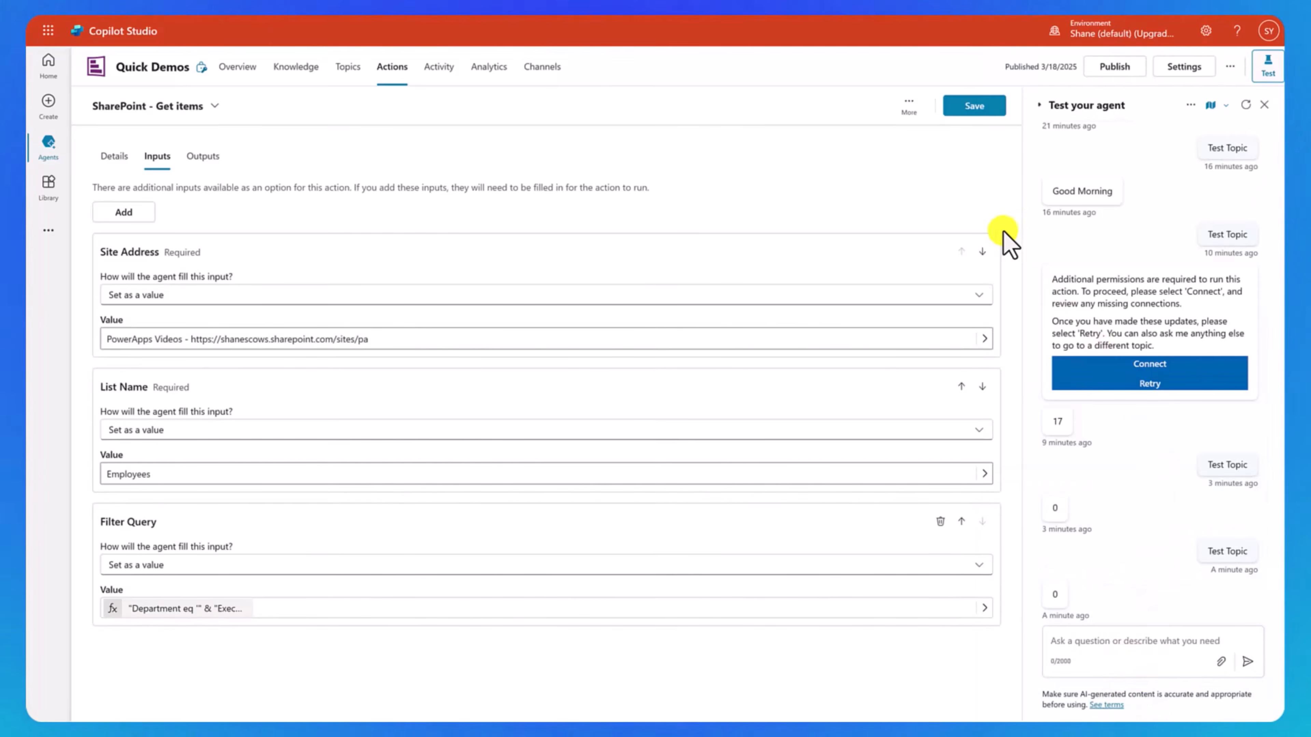
left_click(974, 106)
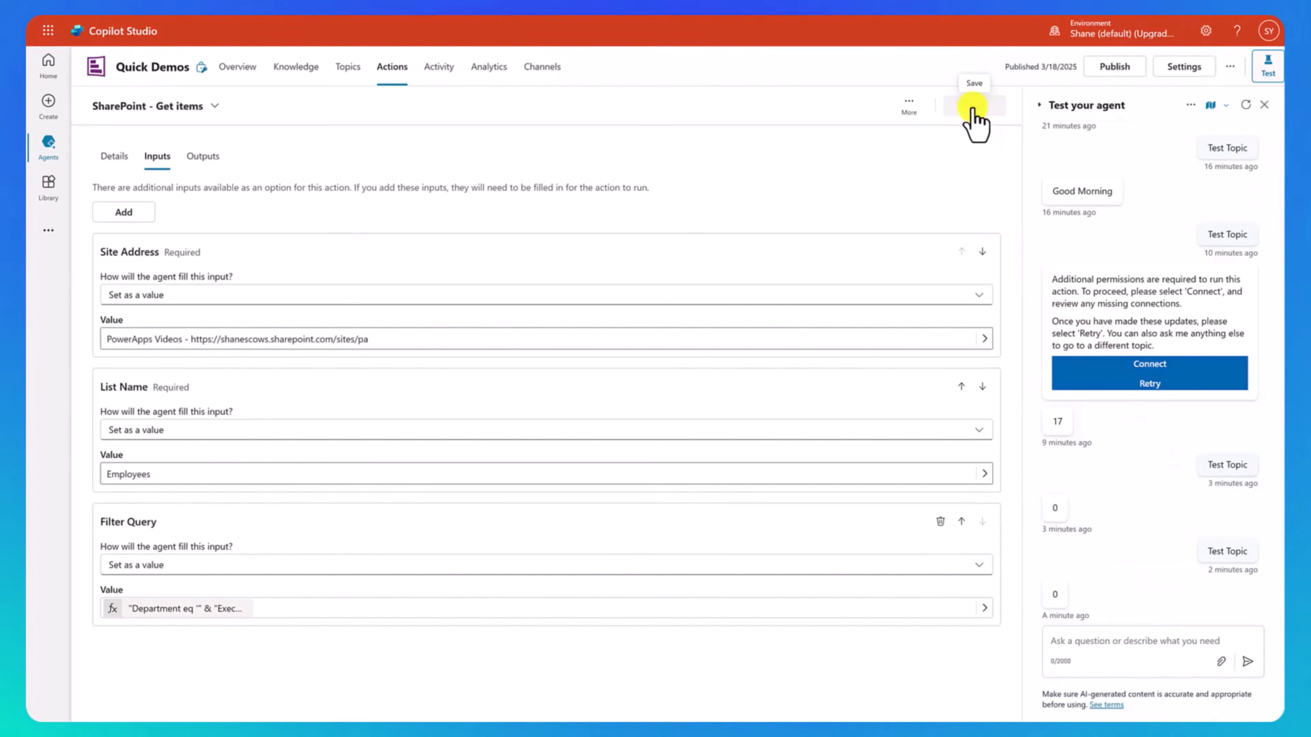
Step: Run Test topic in the test chat to check the filtered employee count, and open Test Topic for editing
left_click(1099, 643)
type("Test")
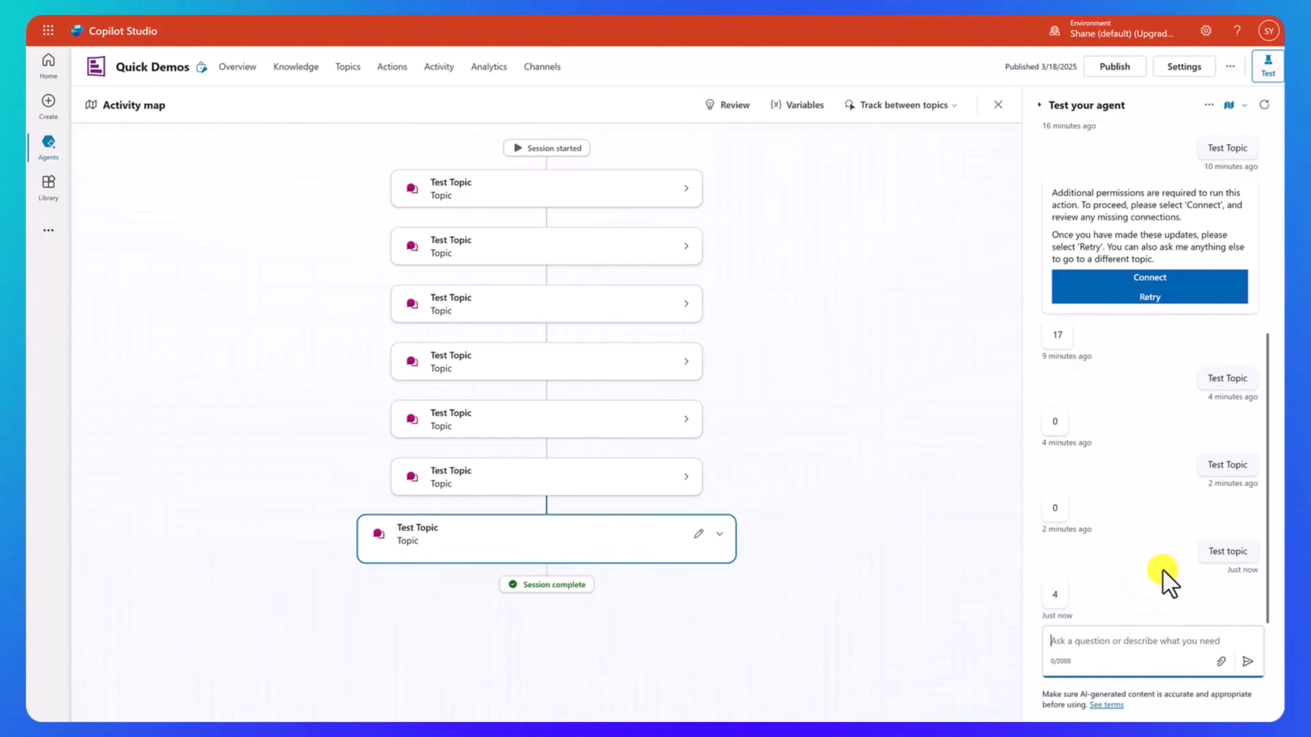
left_click(698, 536)
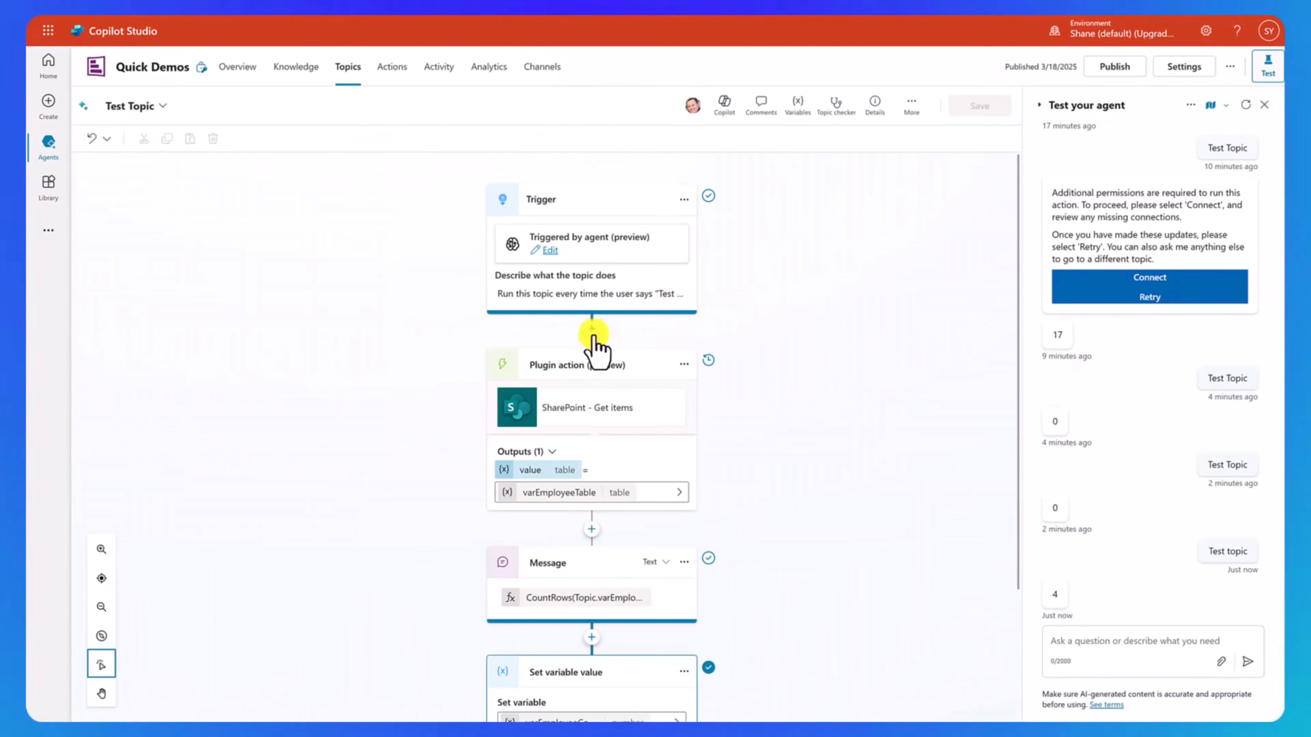
Step: Add a Set variable value node directly after the trigger and create a new variable named varDepartment for it
left_click(591, 329)
mouse_move(628, 490)
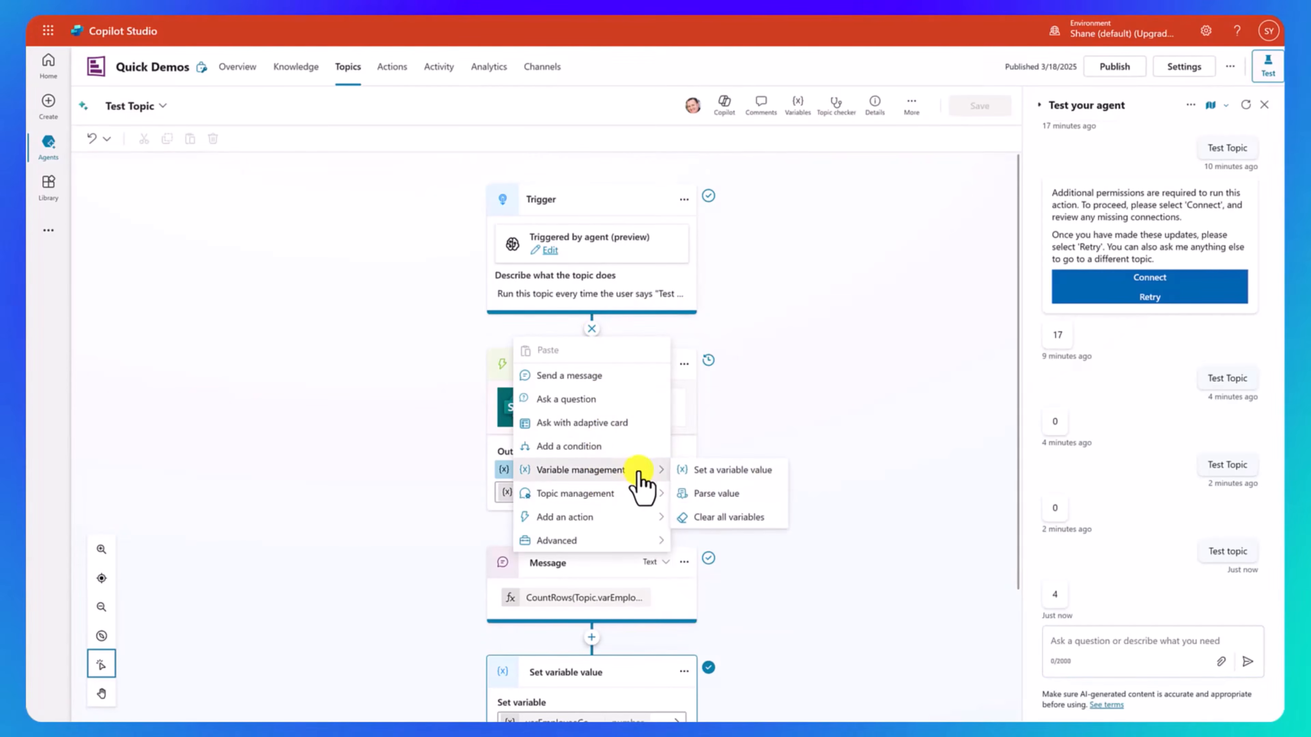
left_click(726, 472)
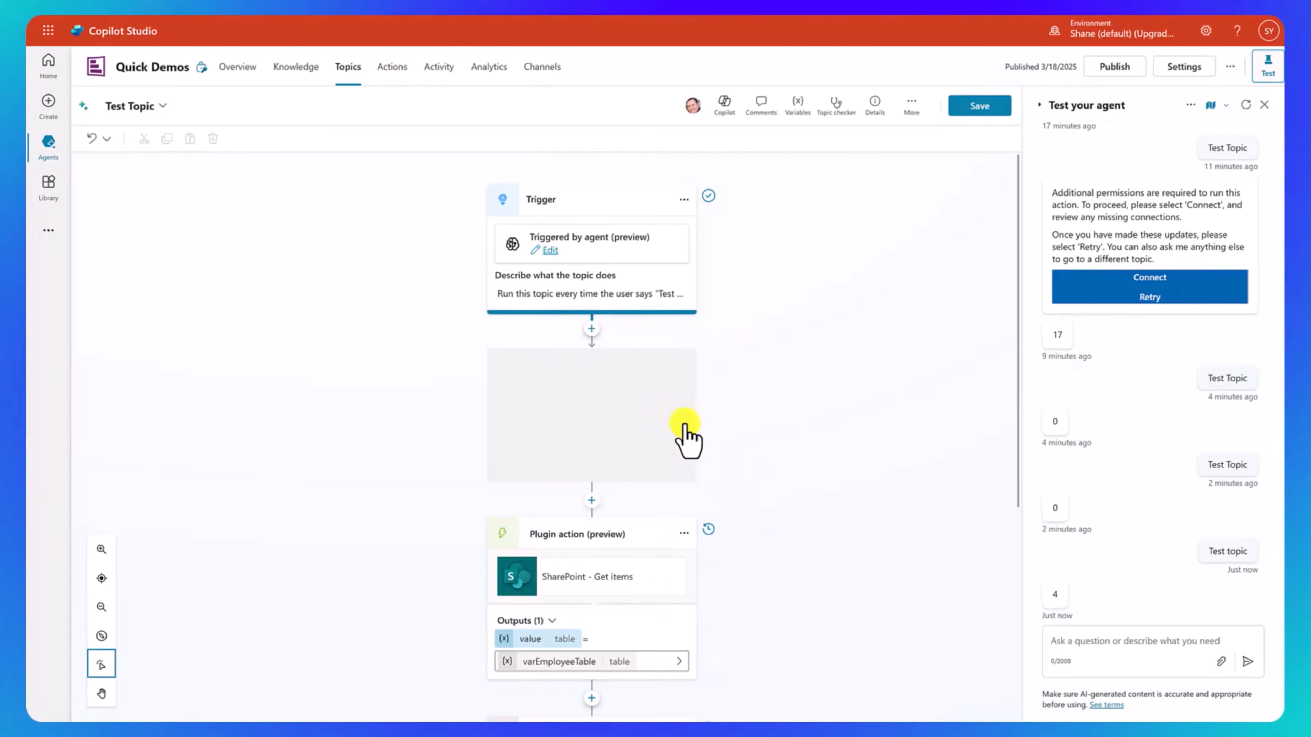
left_click(676, 416)
left_click(813, 513)
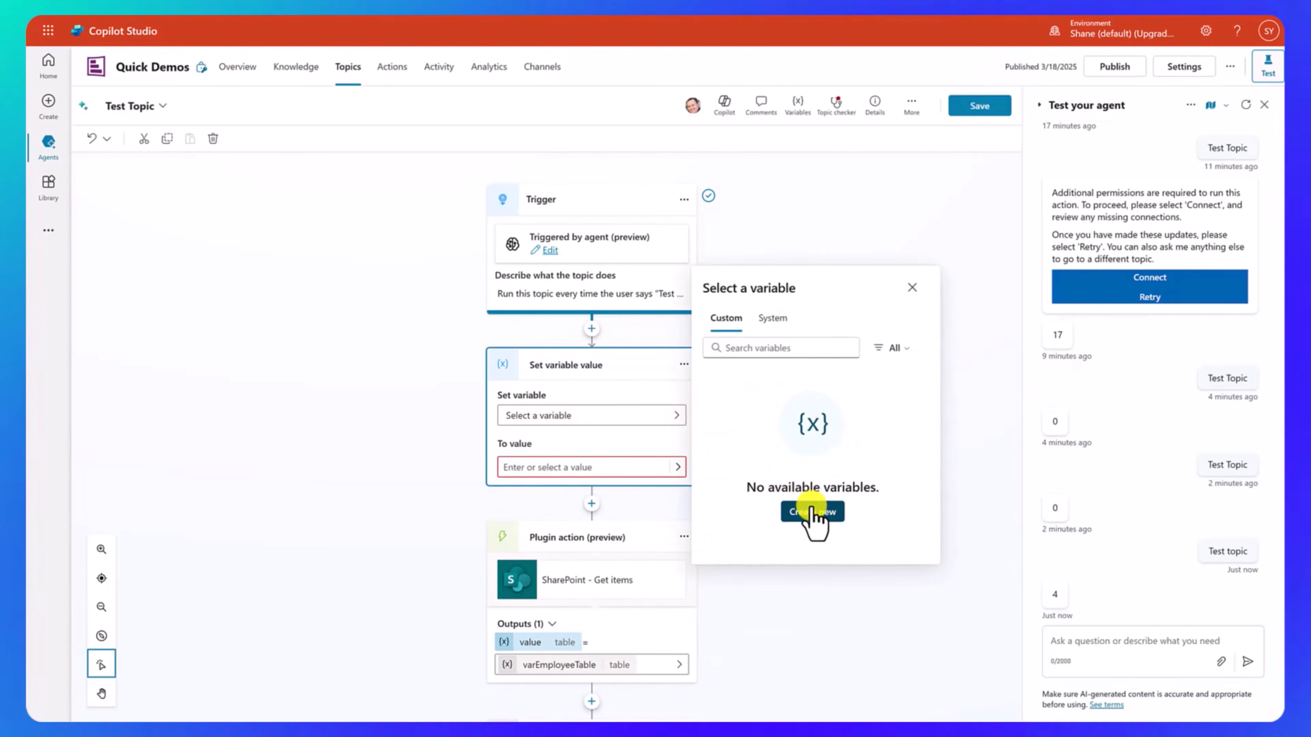
left_click(517, 419)
left_click_drag(848, 190, 778, 187)
type("varDepartment")
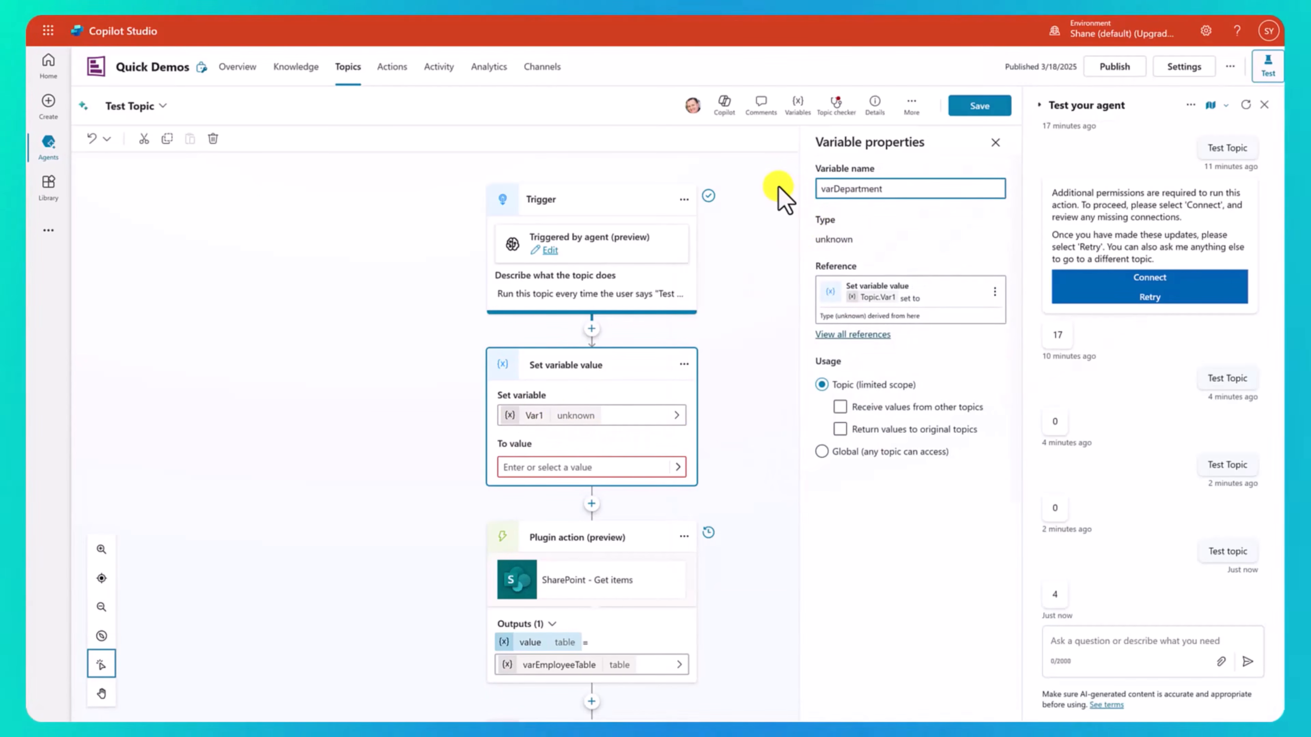
Step: Make varDepartment a global variable and give it a description saying it holds the name of the department
left_click(823, 455)
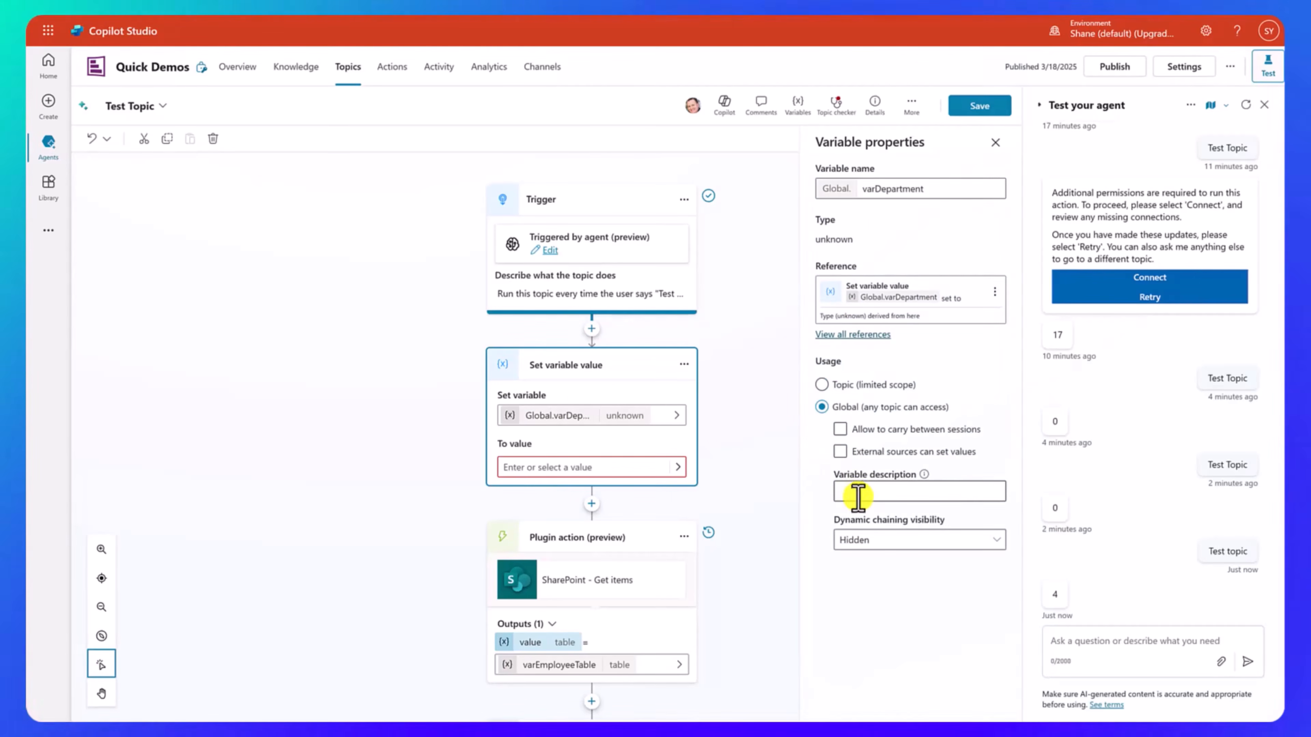
left_click(849, 491)
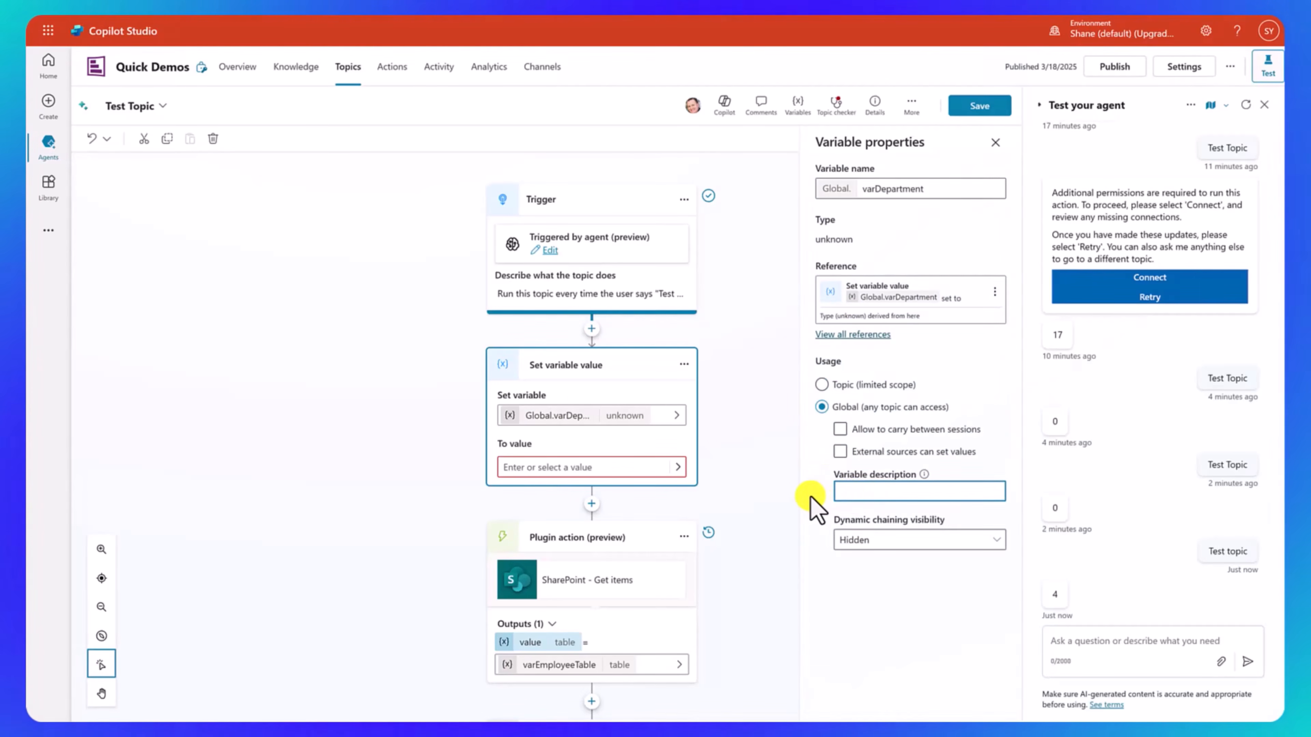
type("The name of the department for using i")
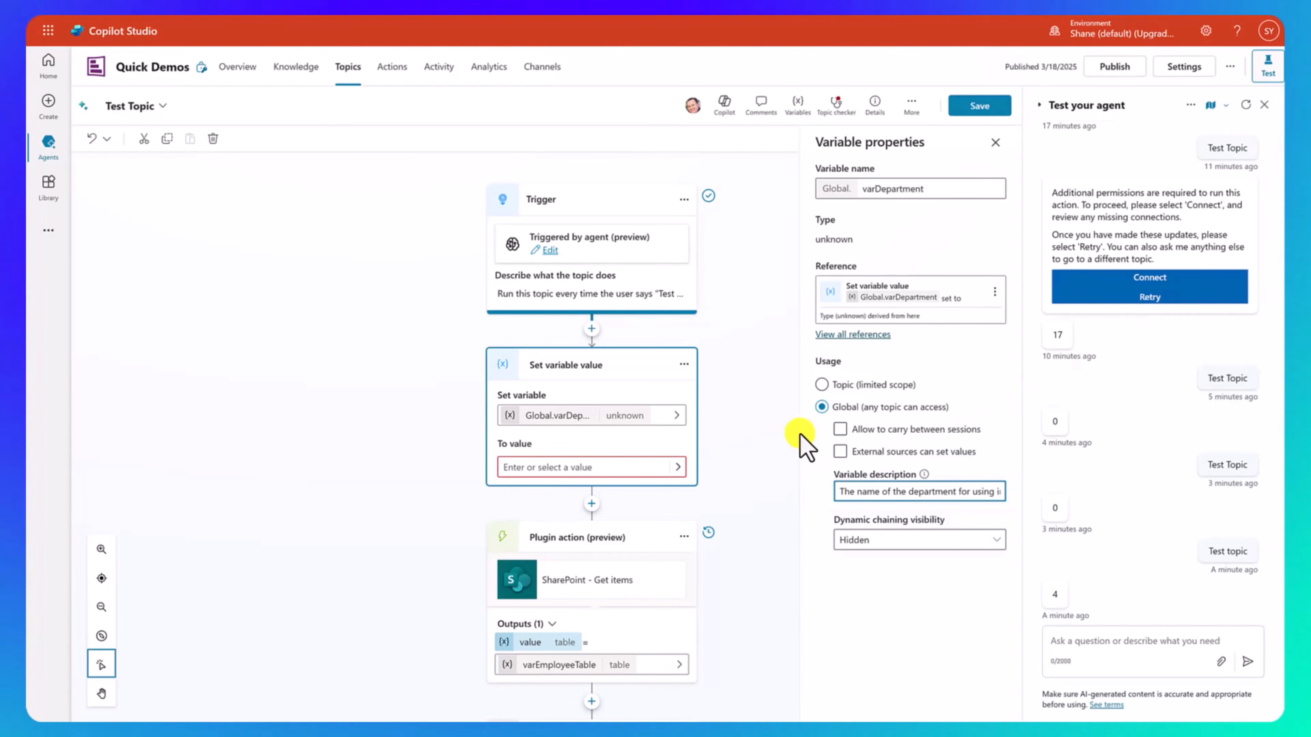
Step: Set the value of Global.varDepartment to Executive and save the topic
left_click(607, 467)
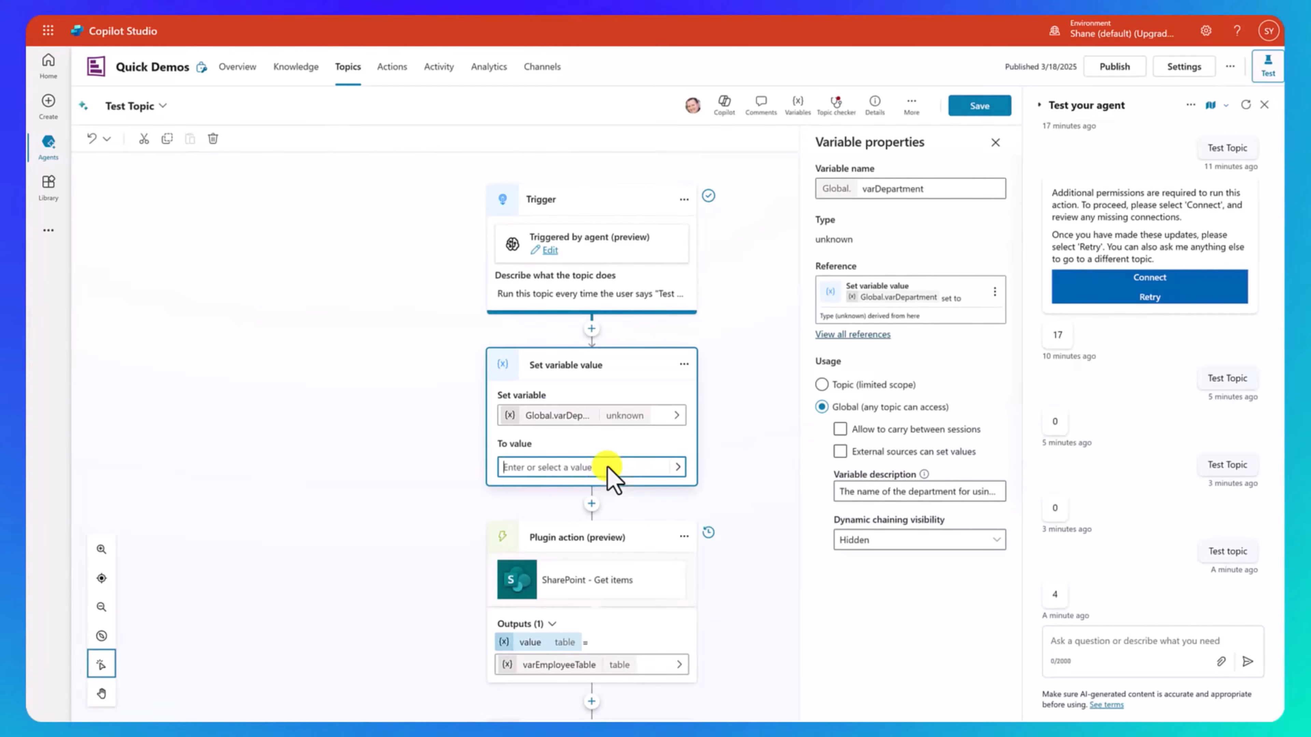
type("Executive")
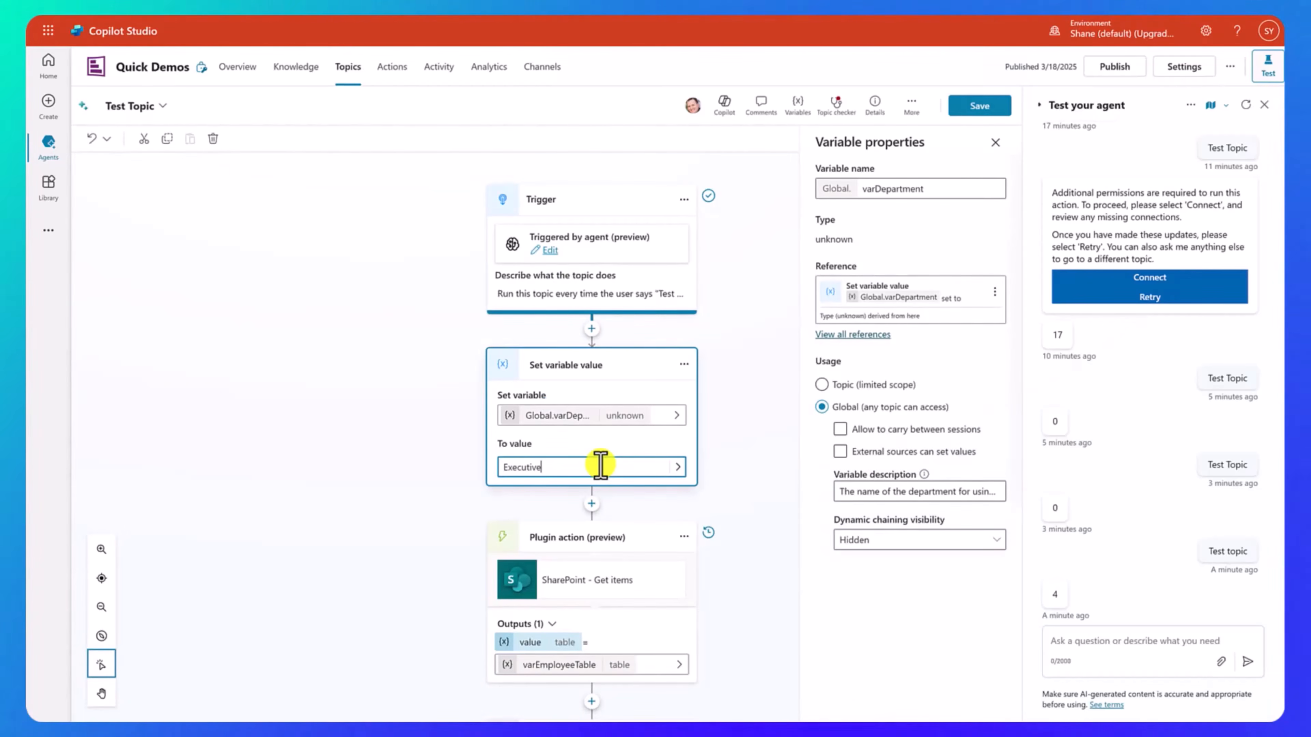
left_click(961, 107)
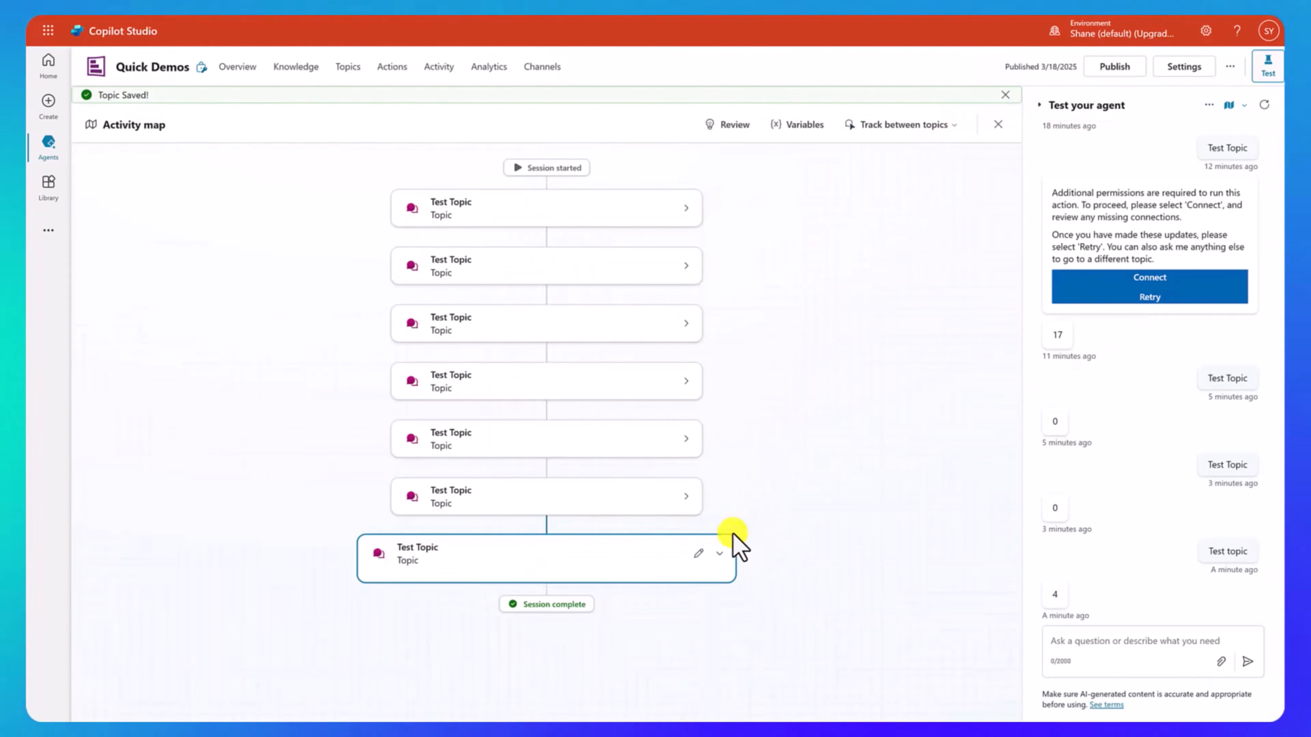
Step: Check the saved node in Test Topic and open the inputs of the SharePoint - Get items action
left_click(699, 542)
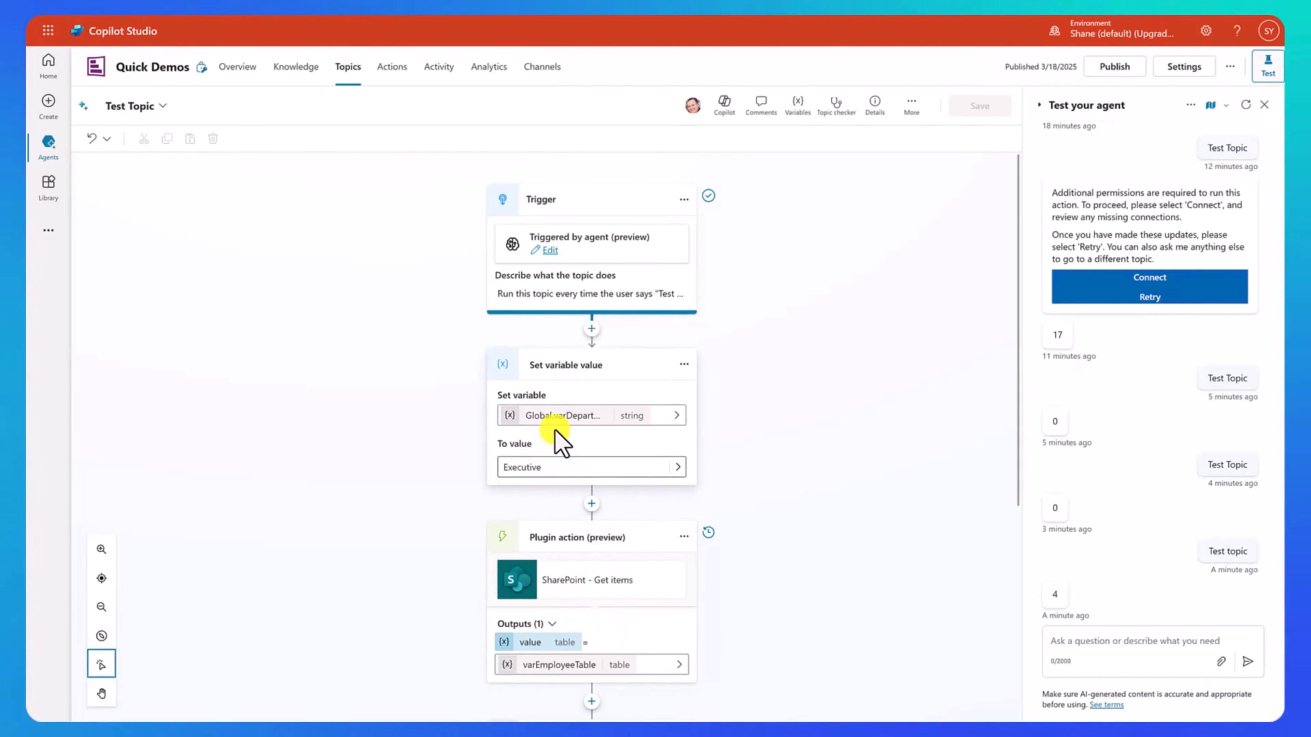
left_click(389, 73)
left_click(156, 211)
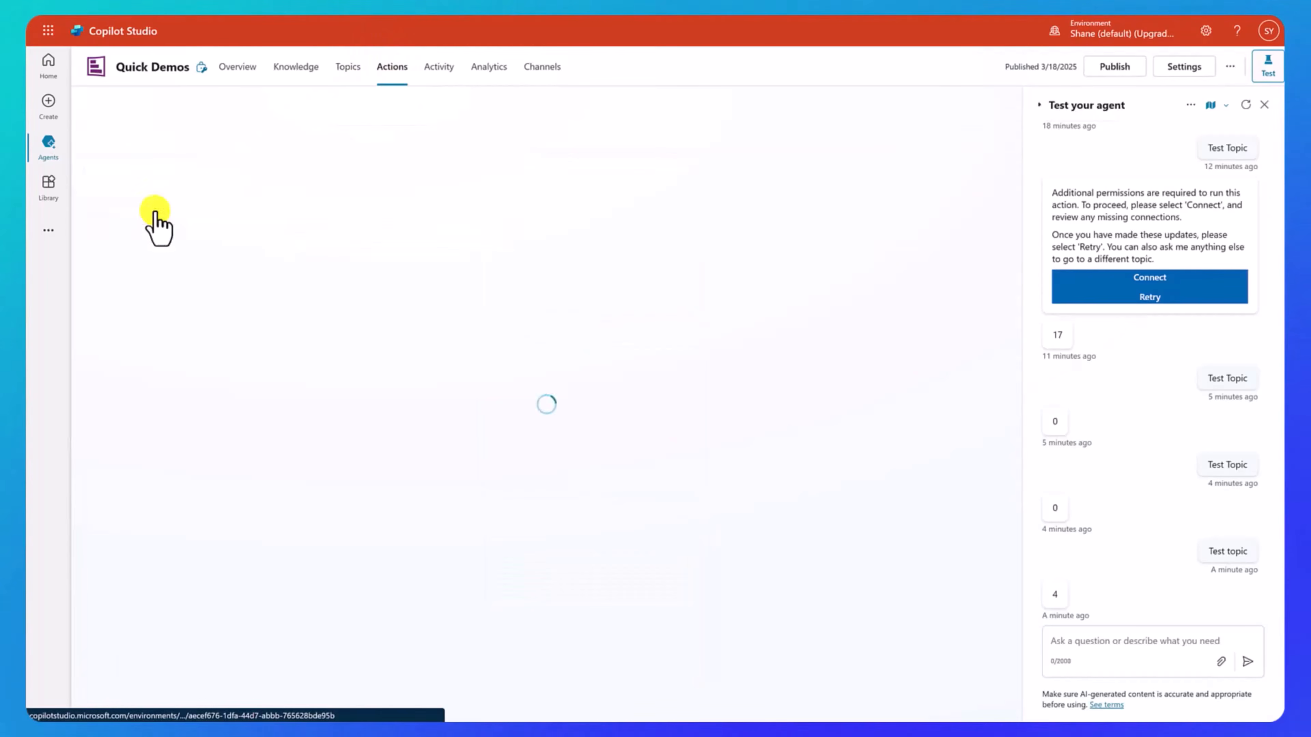
left_click(158, 156)
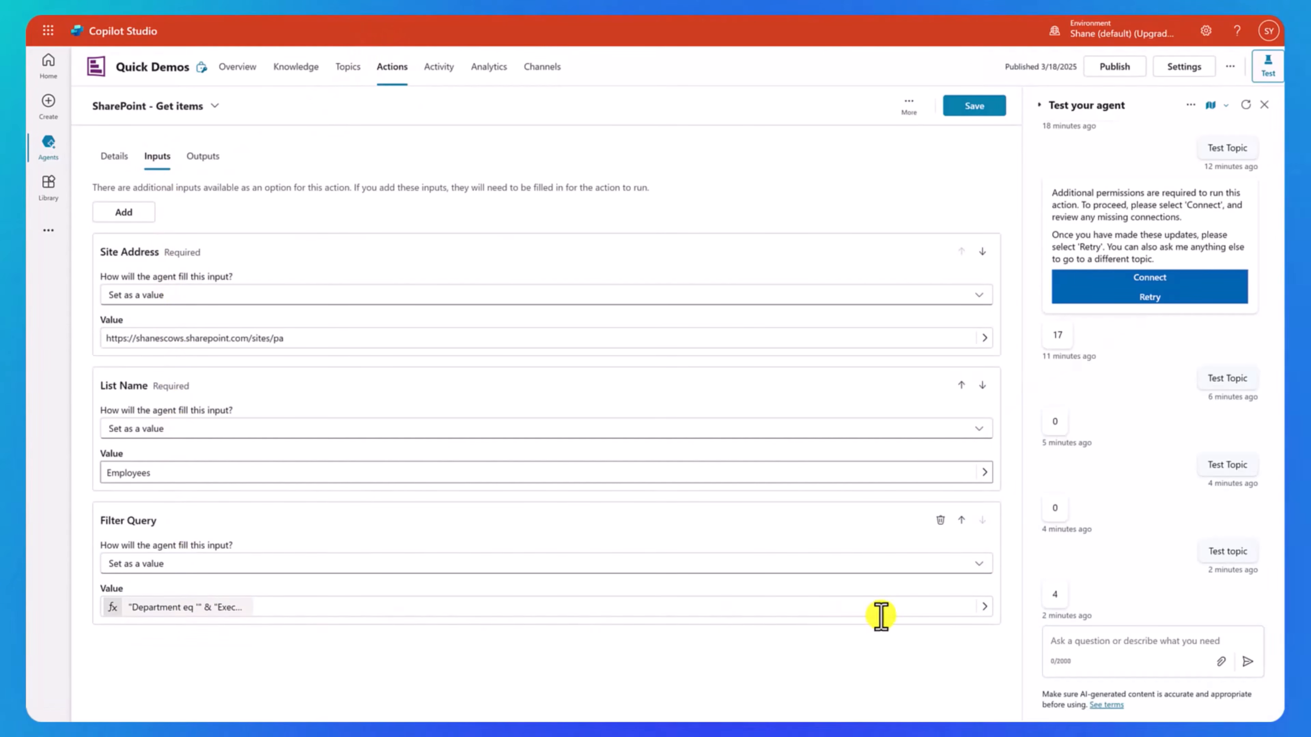
Step: Replace "Executive" in the Filter Query formula with Global.varDepartment, insert the formula and save the action
left_click(984, 608)
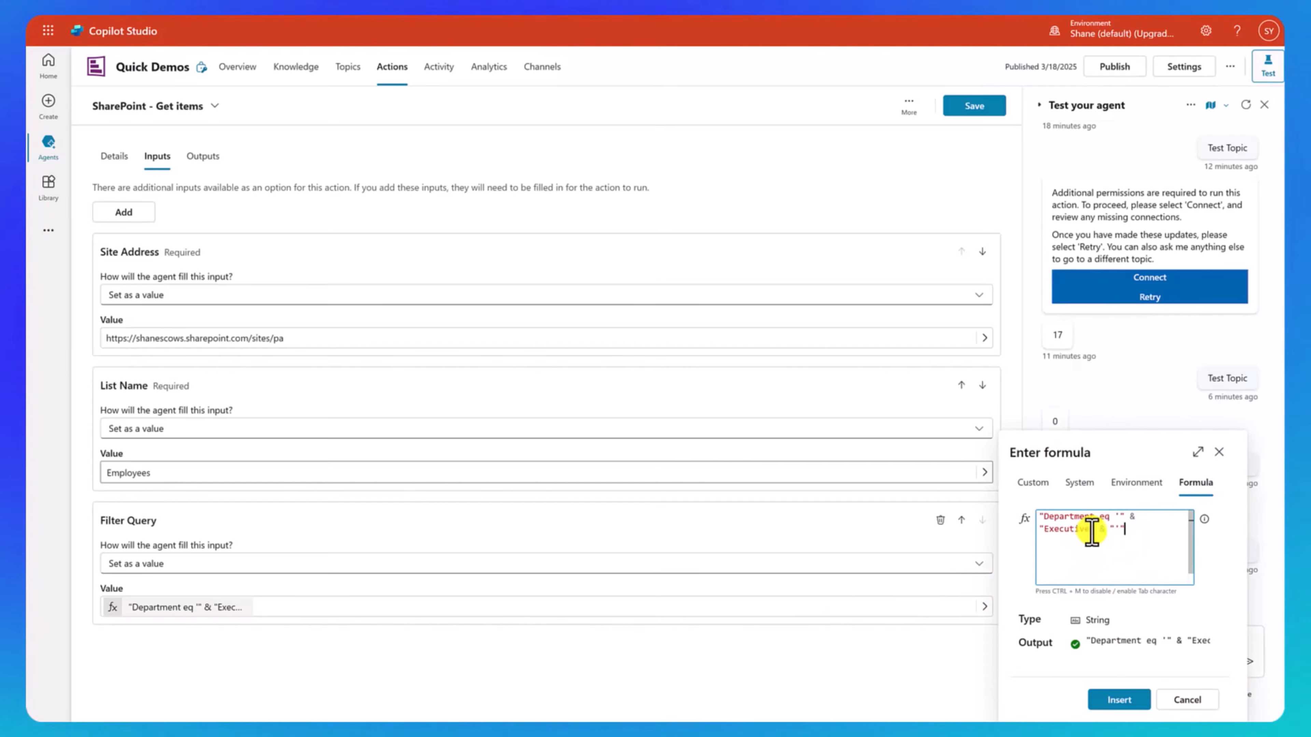
left_click_drag(1095, 531, 1036, 533)
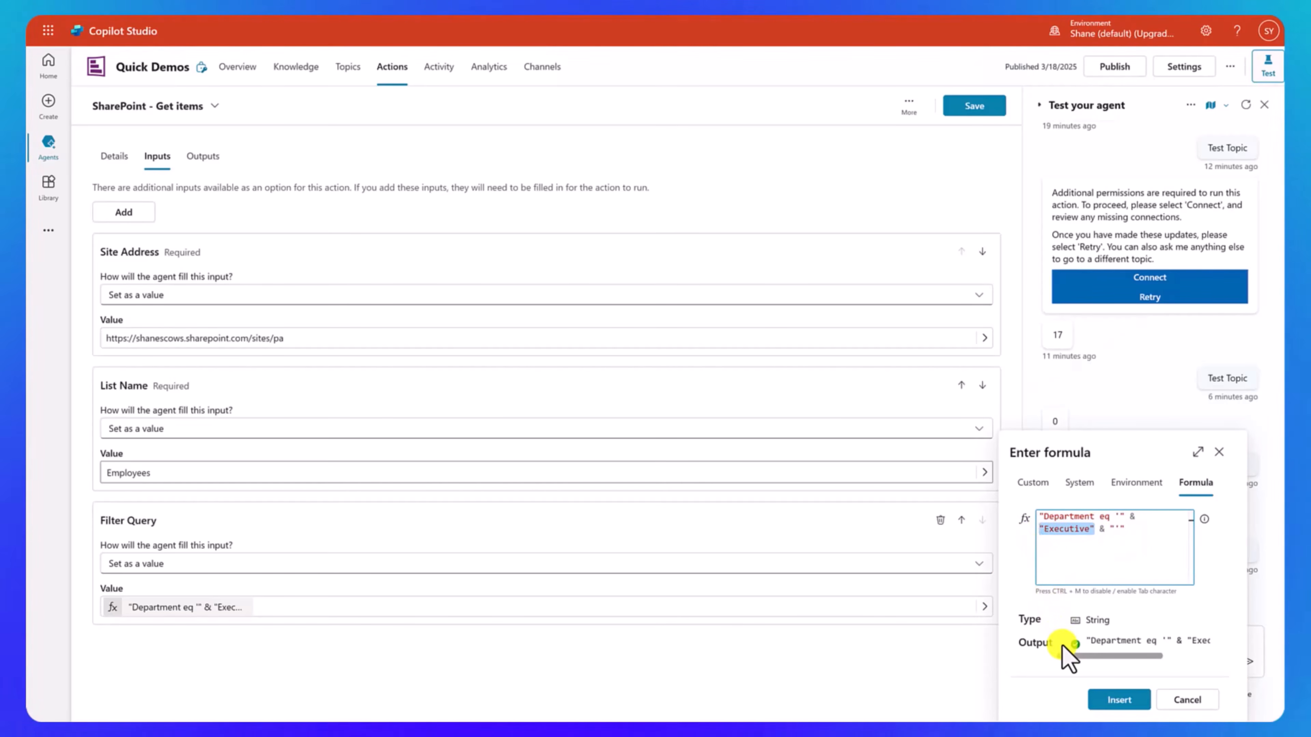
type("v")
key("BackSpace")
type("glob")
key("Tab")
type(".")
key("Tab")
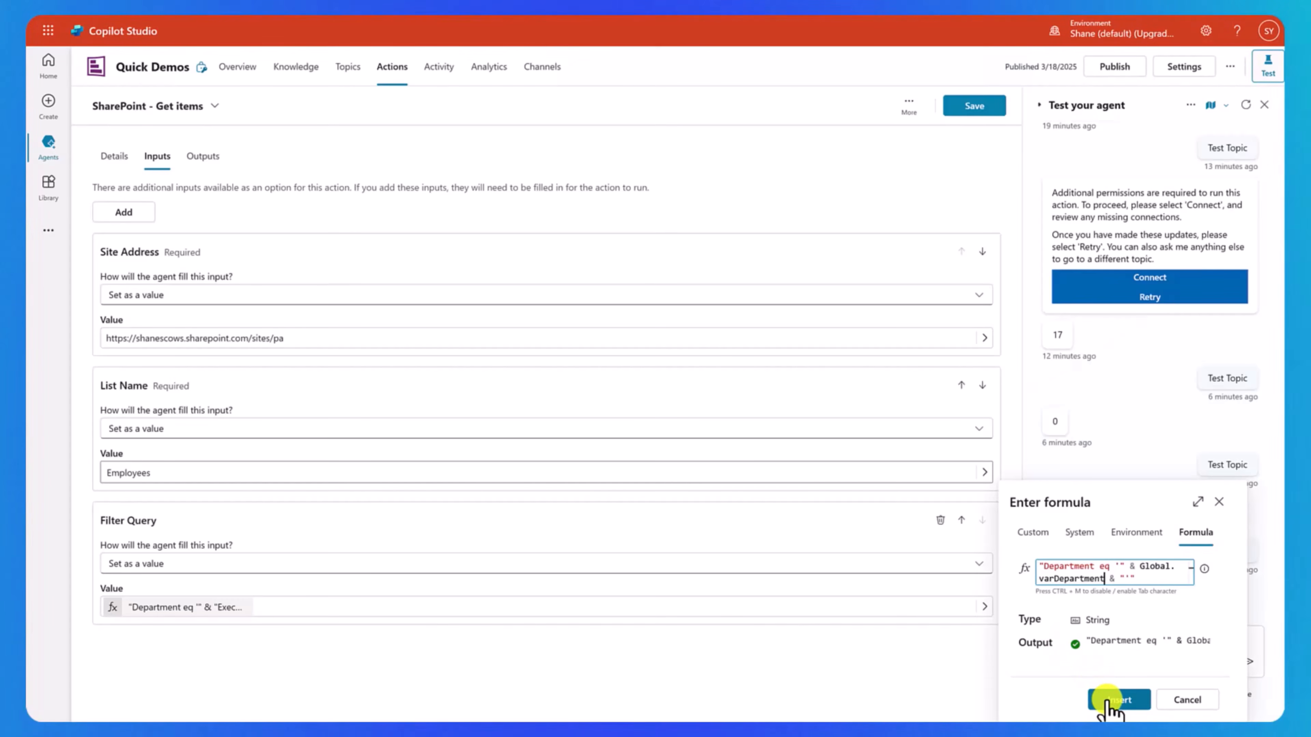
left_click(1110, 701)
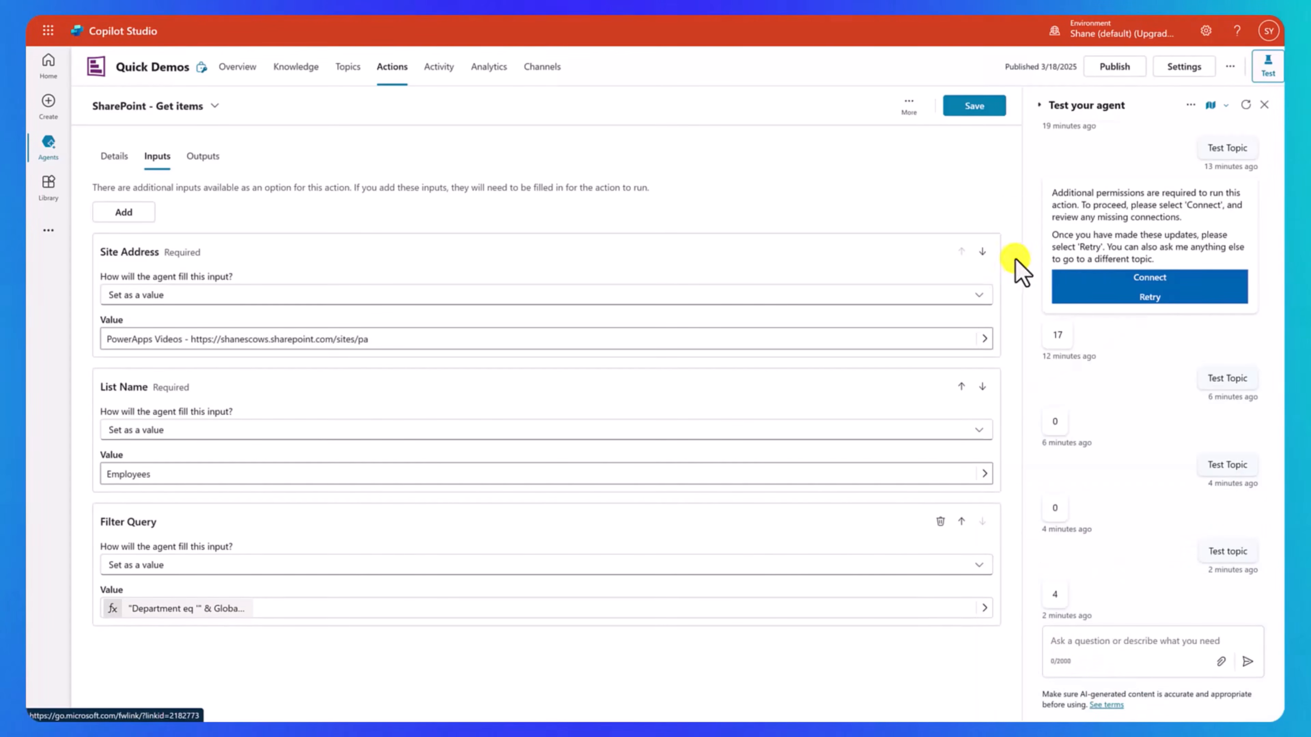
left_click(958, 104)
Step: Run Test topic in the test chat to check the employee count filtered by the variable
left_click(1114, 644)
type("Test topic")
key("Return")
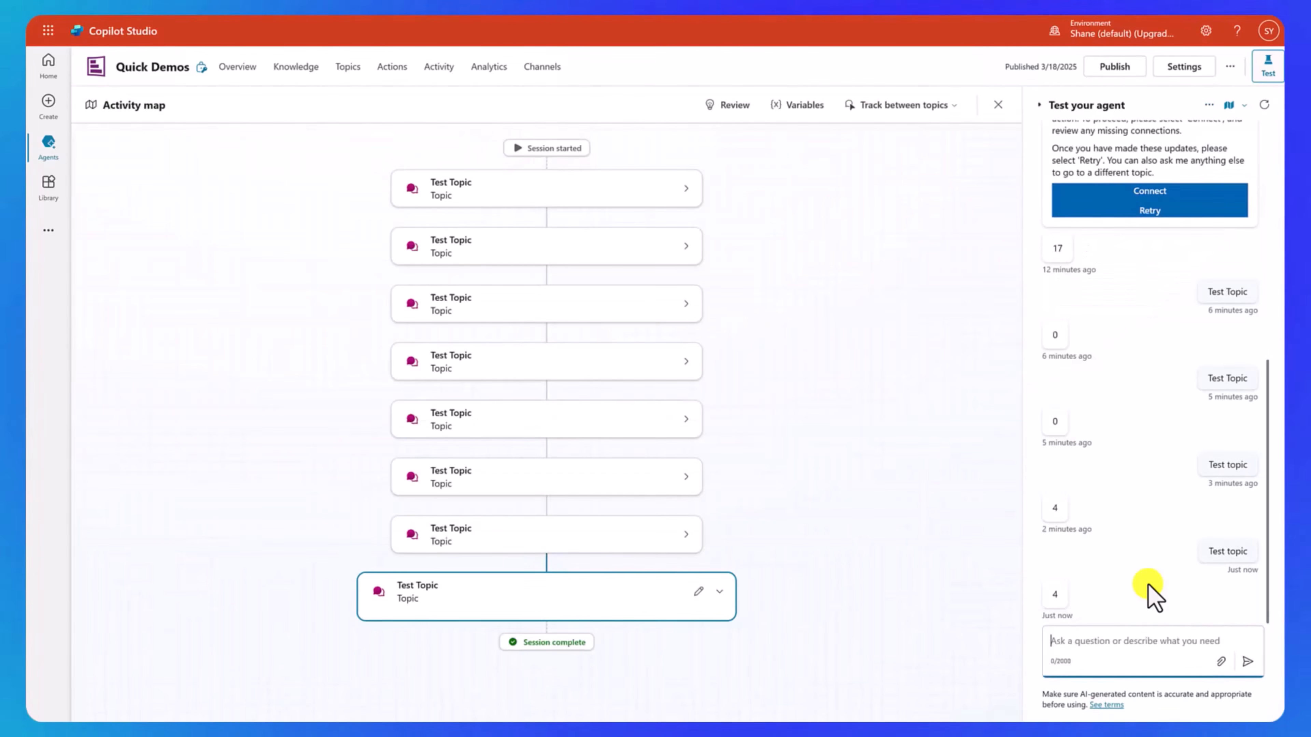
Step: Revisit Test Topic and the Get items action's inputs to review the fill options for Filter Query
left_click(698, 592)
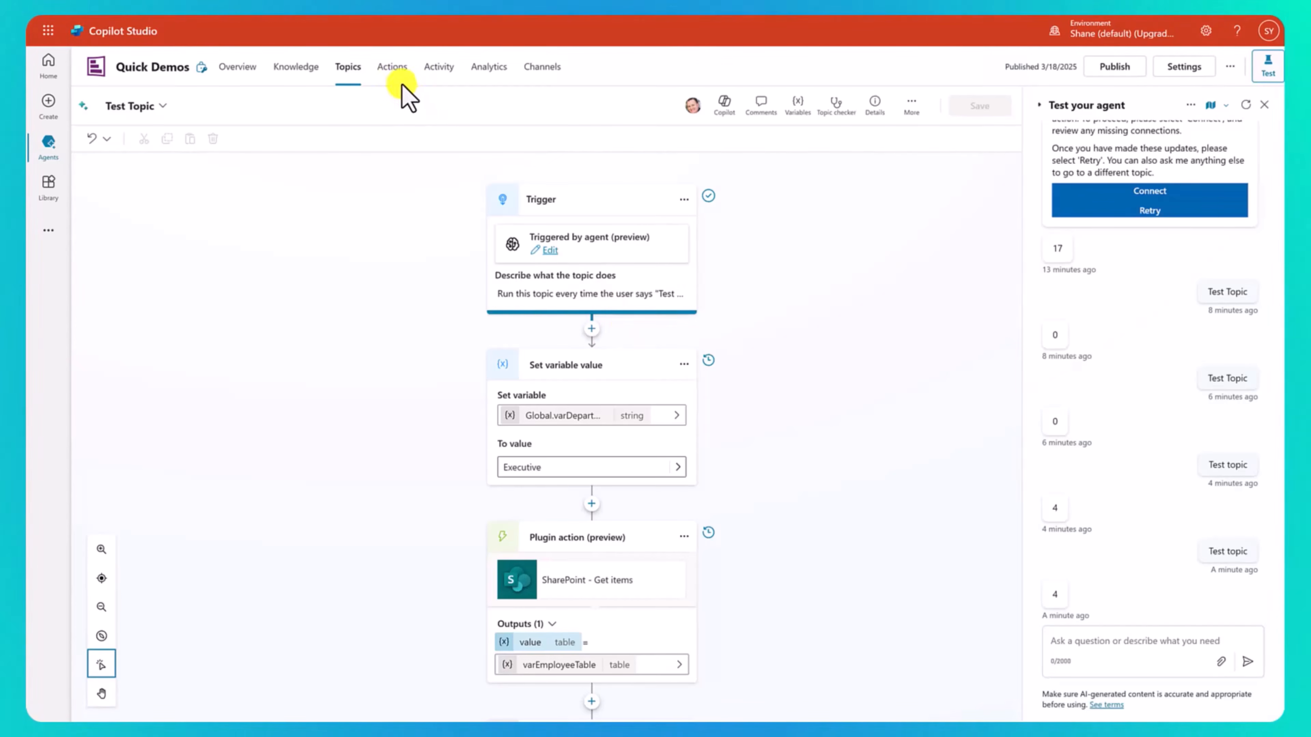
left_click(393, 74)
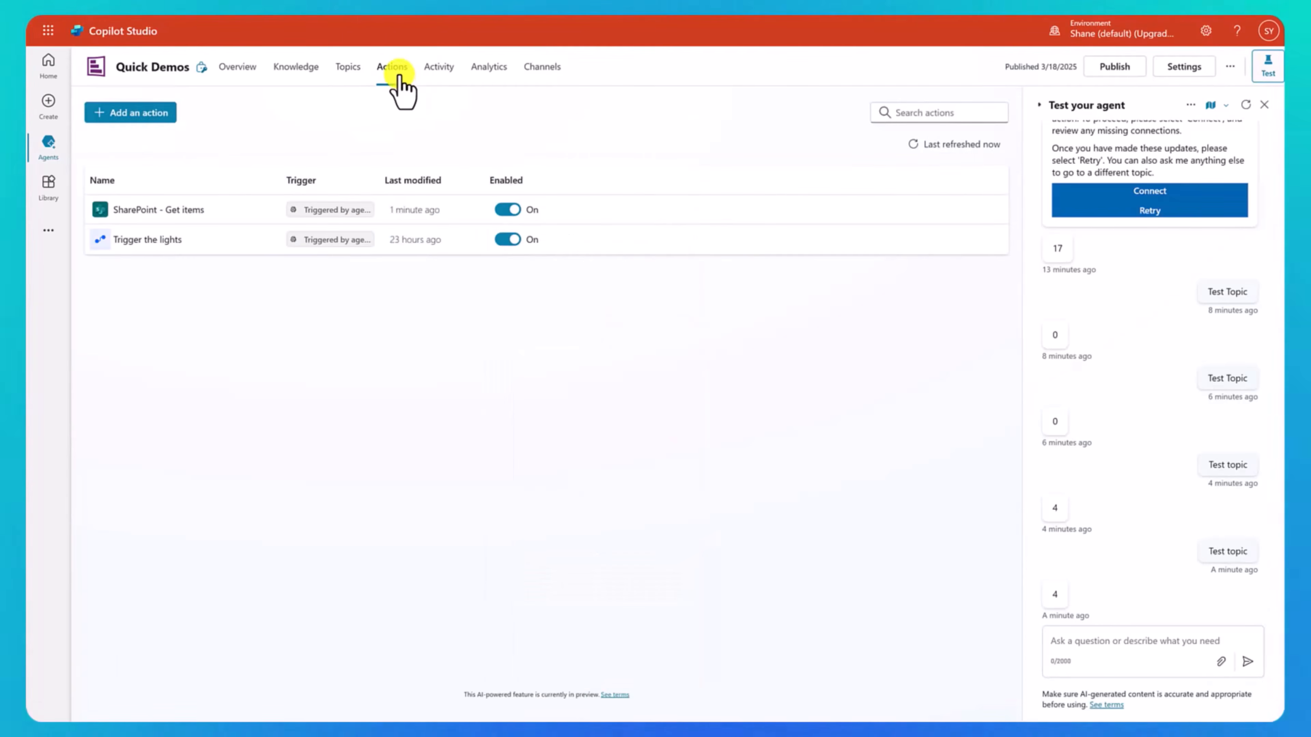
left_click(178, 209)
left_click(157, 160)
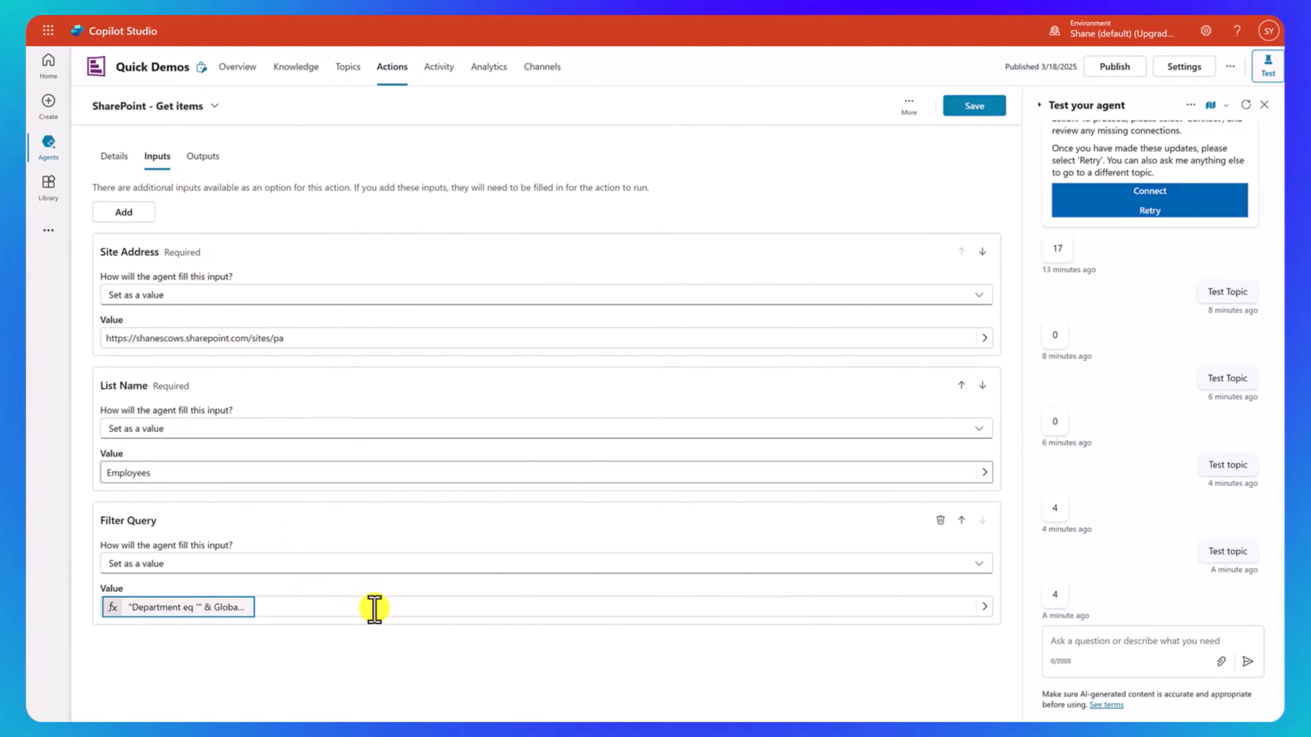
left_click(355, 565)
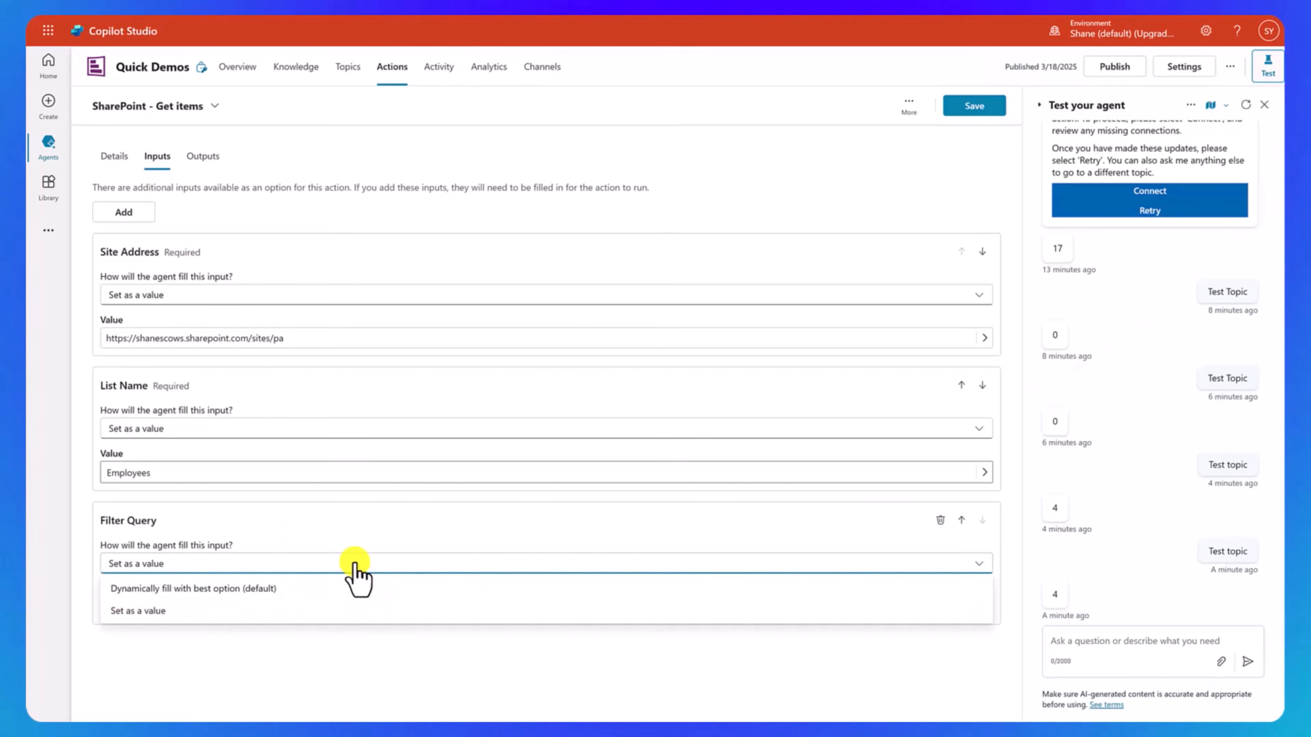
left_click(369, 536)
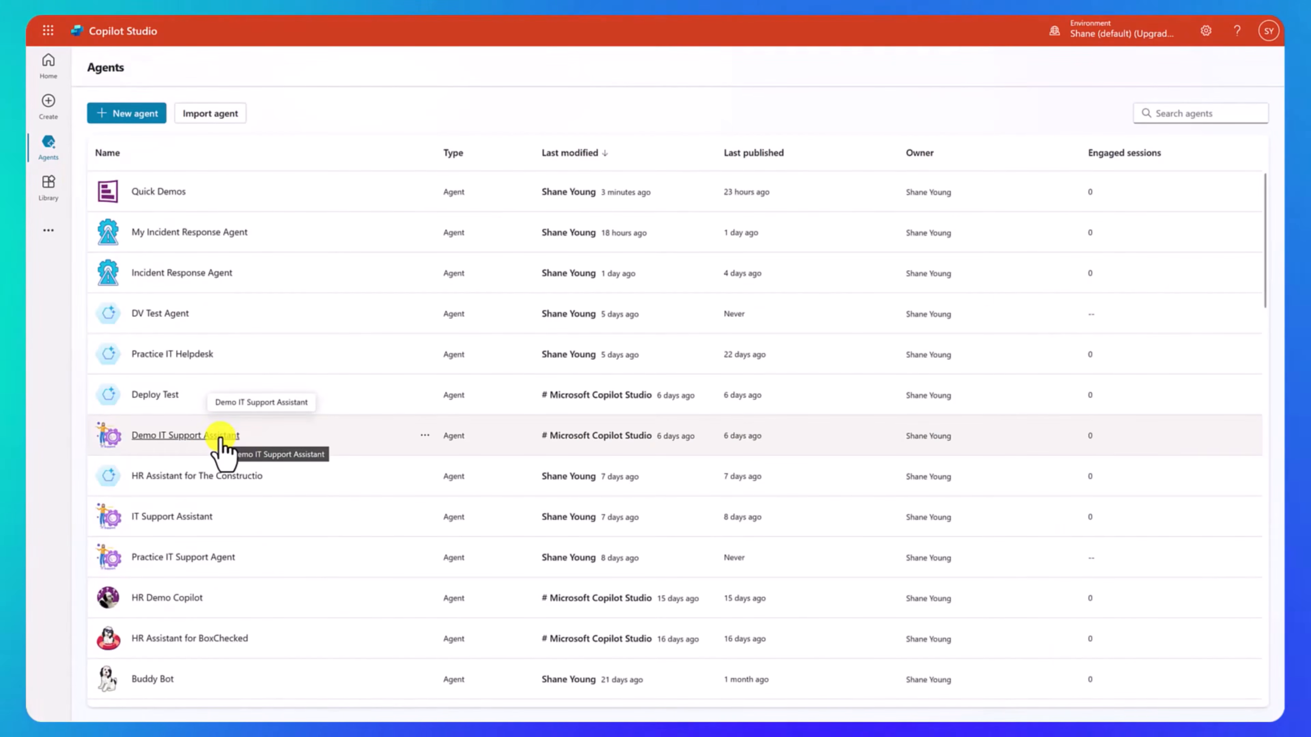
Step: Open the Demo IT Support Assistant agent and its custom topic Get Admin Access
left_click(230, 435)
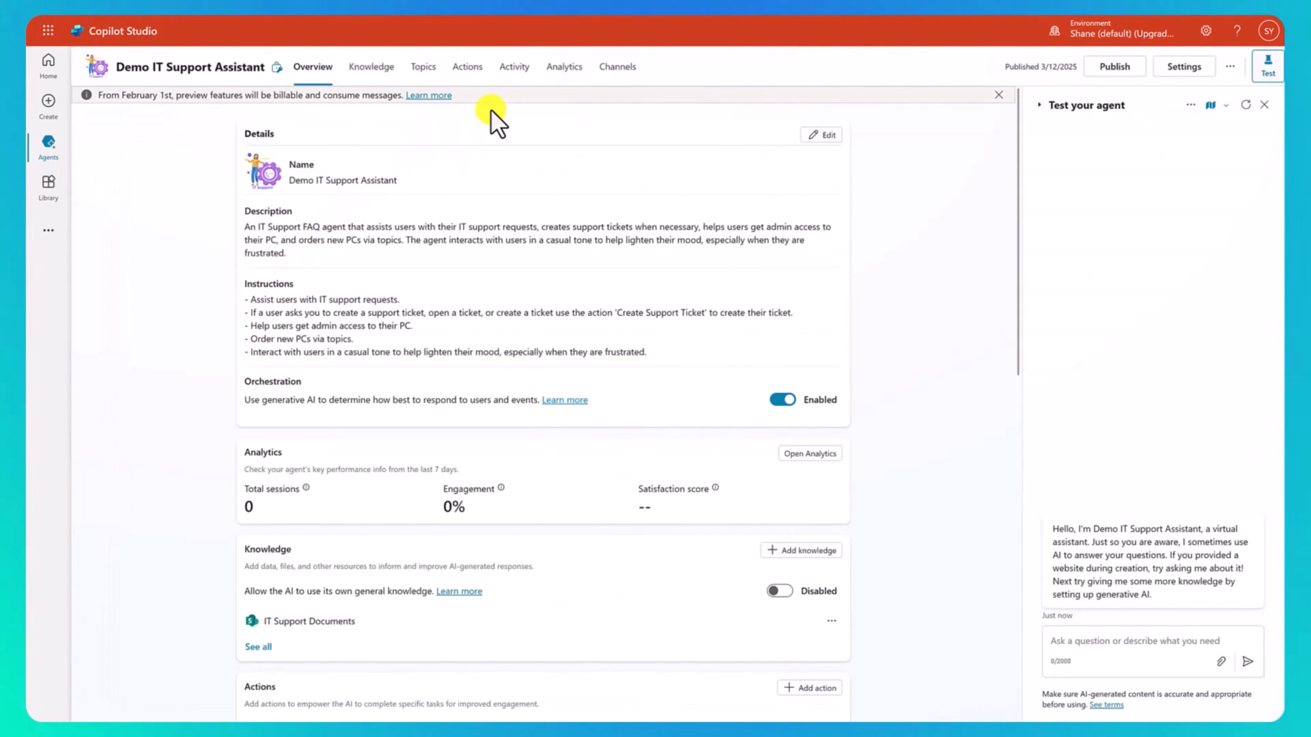
left_click(419, 68)
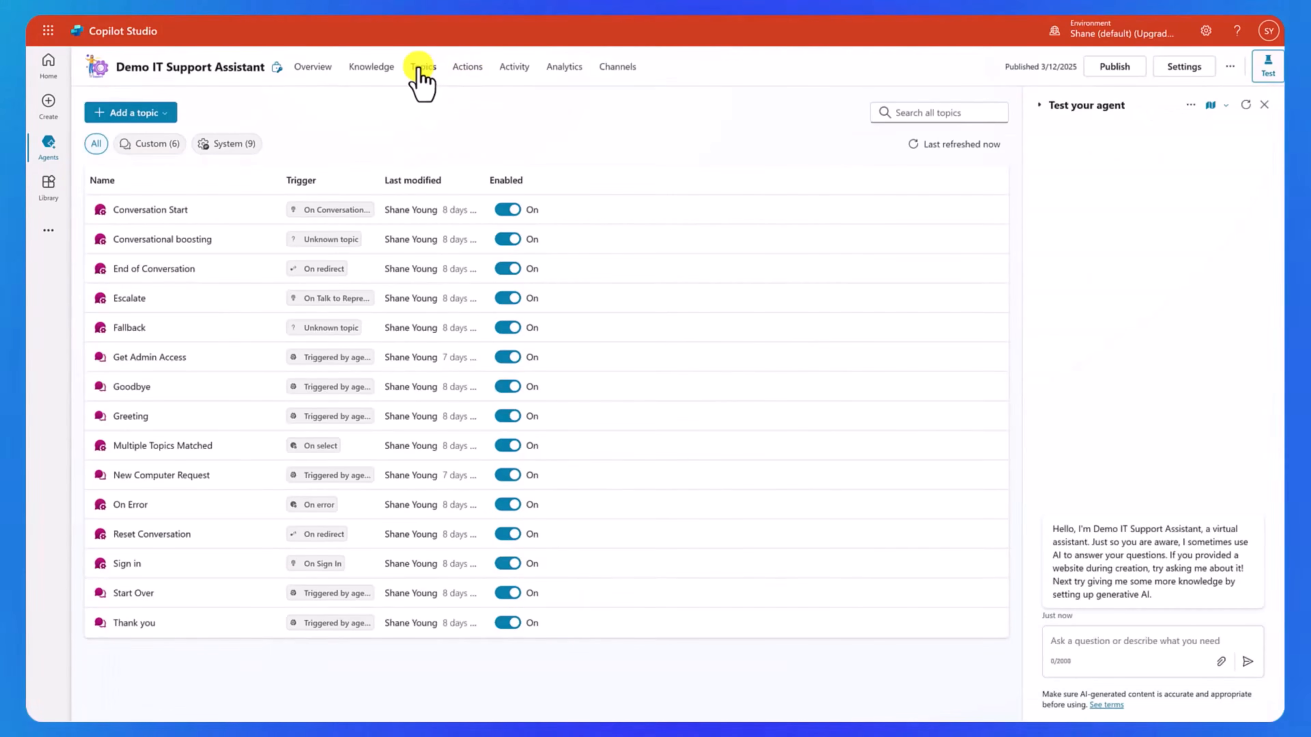
left_click(167, 144)
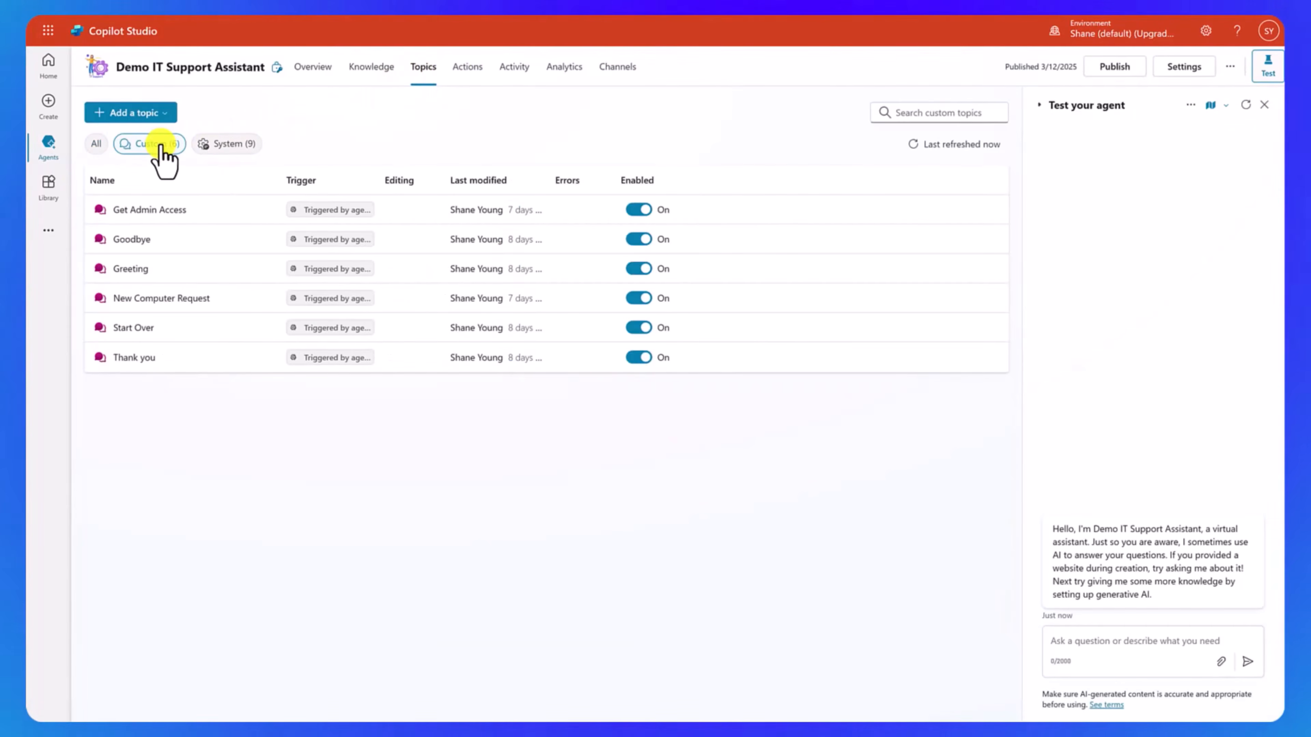
left_click(166, 210)
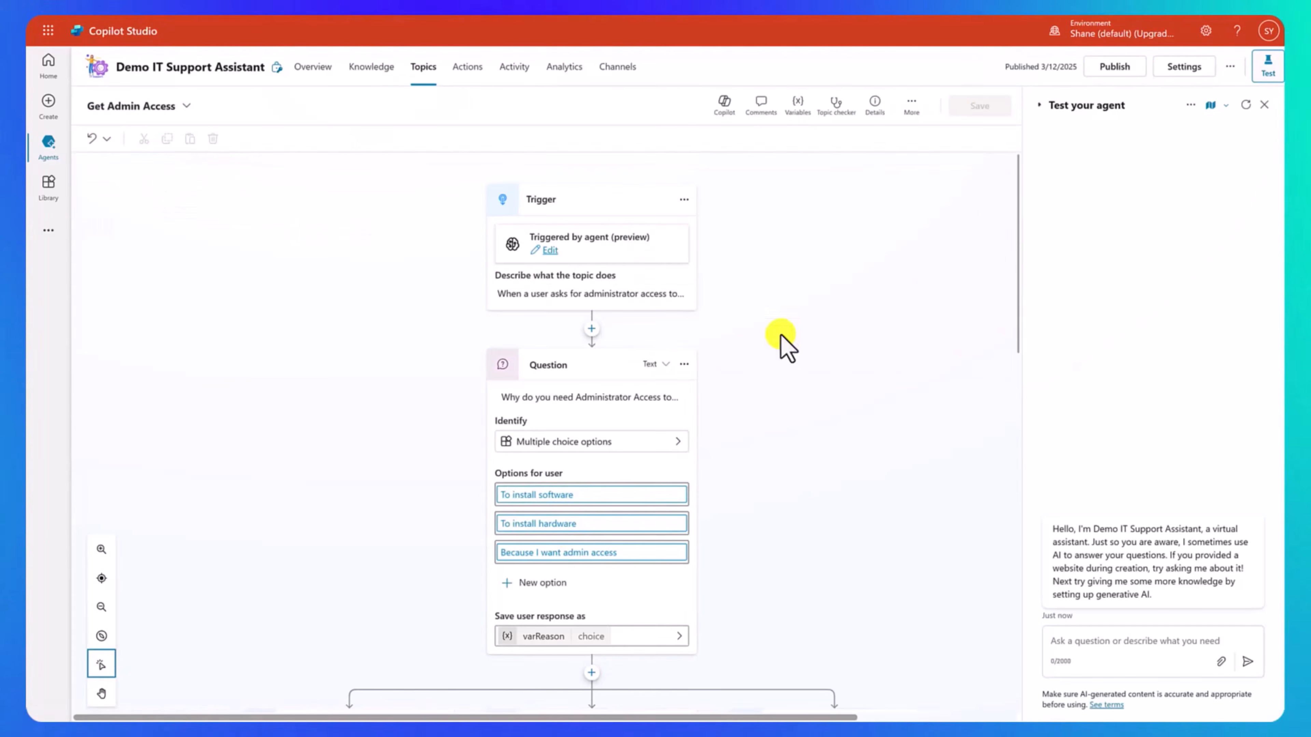
Step: Examine the Get Admin Access topic's conditions, variables and plugin action, and open the Adaptive Card node's formula
scroll(671, 522, "down", 3)
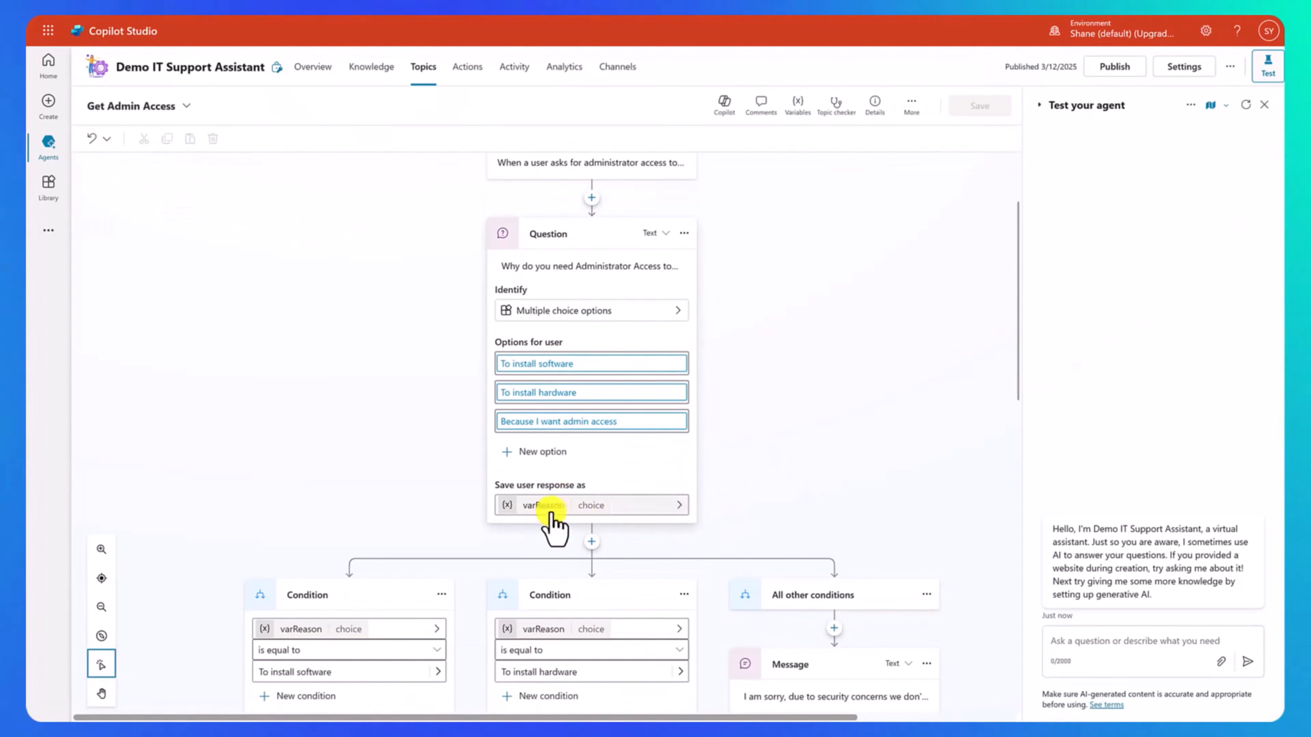
scroll(544, 526, "down", 5)
scroll(468, 382, "down", 1)
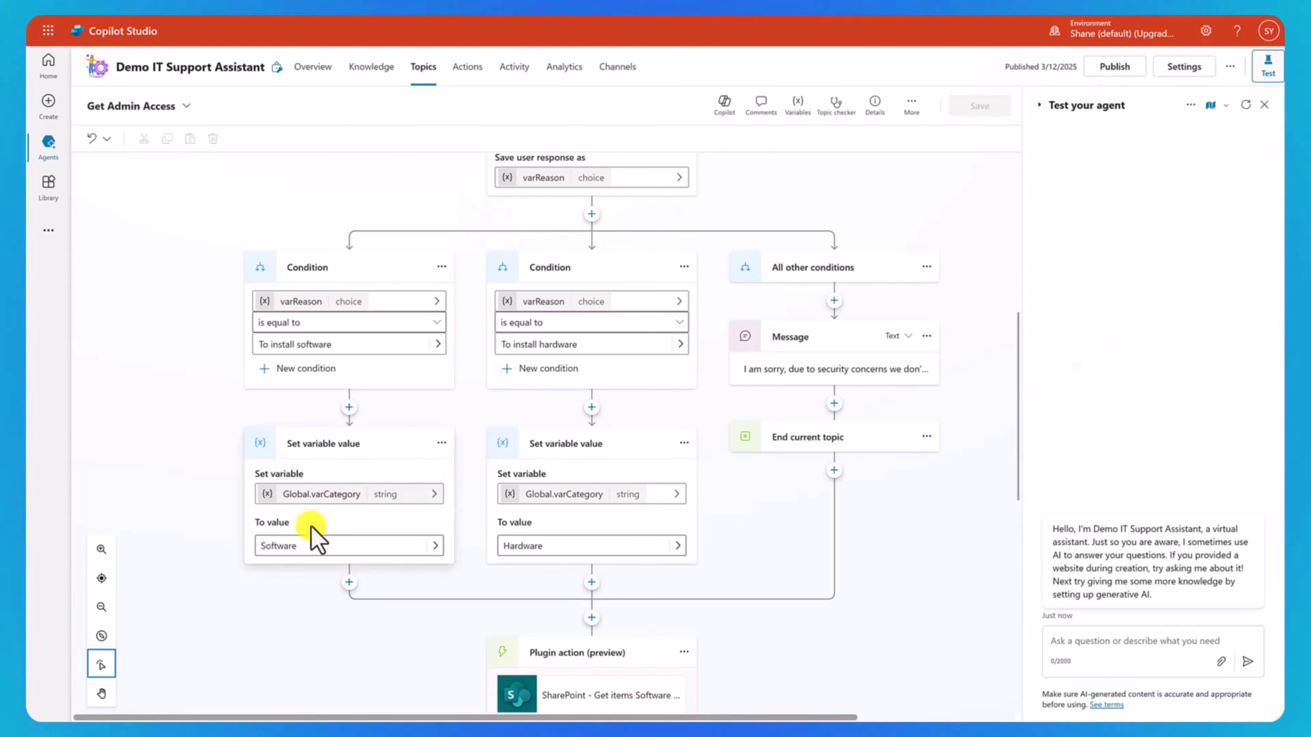
scroll(486, 568, "down", 3)
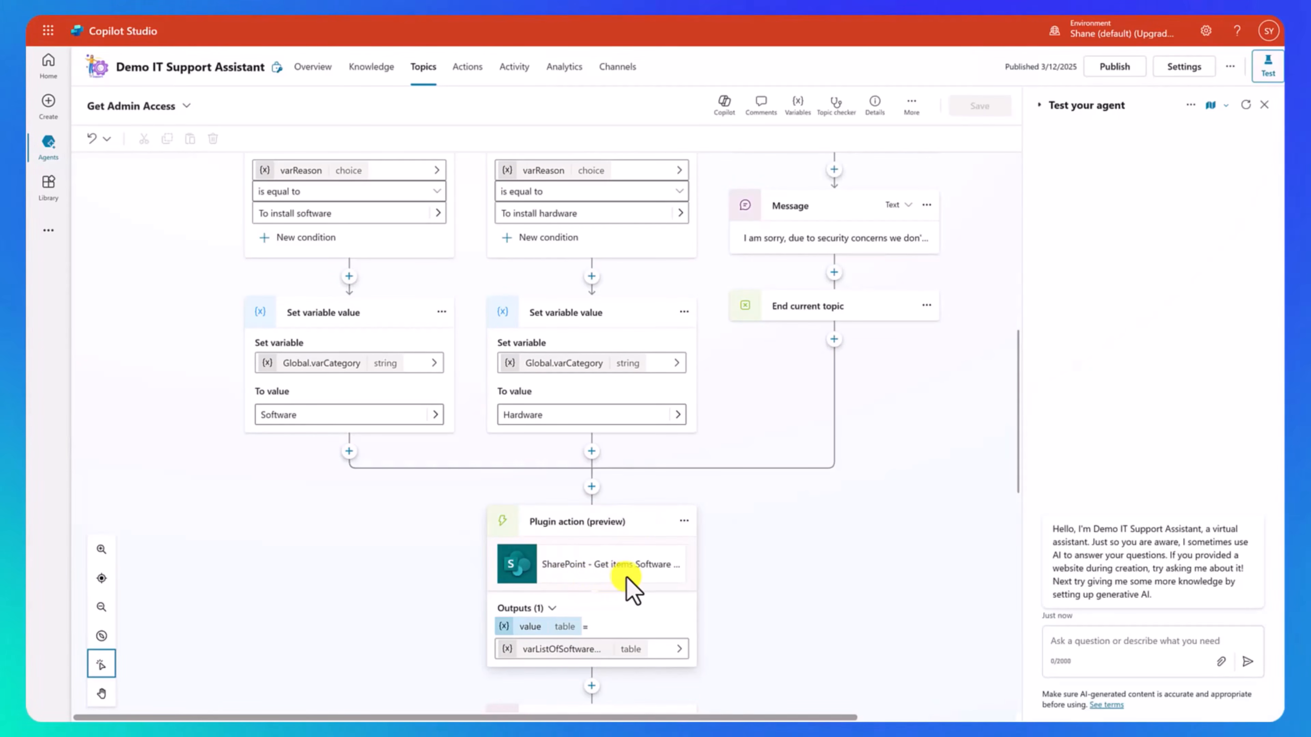
scroll(737, 538, "down", 3)
scroll(742, 482, "down", 6)
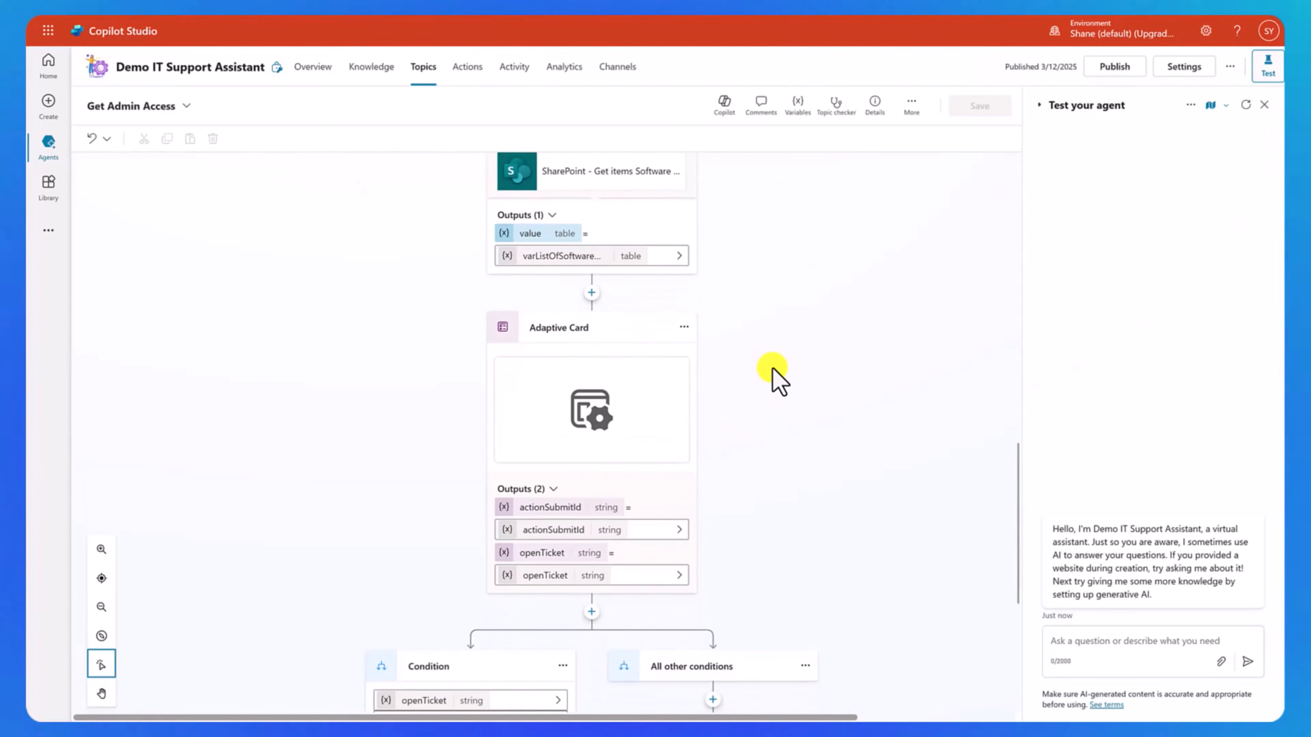
scroll(763, 372, "down", 3)
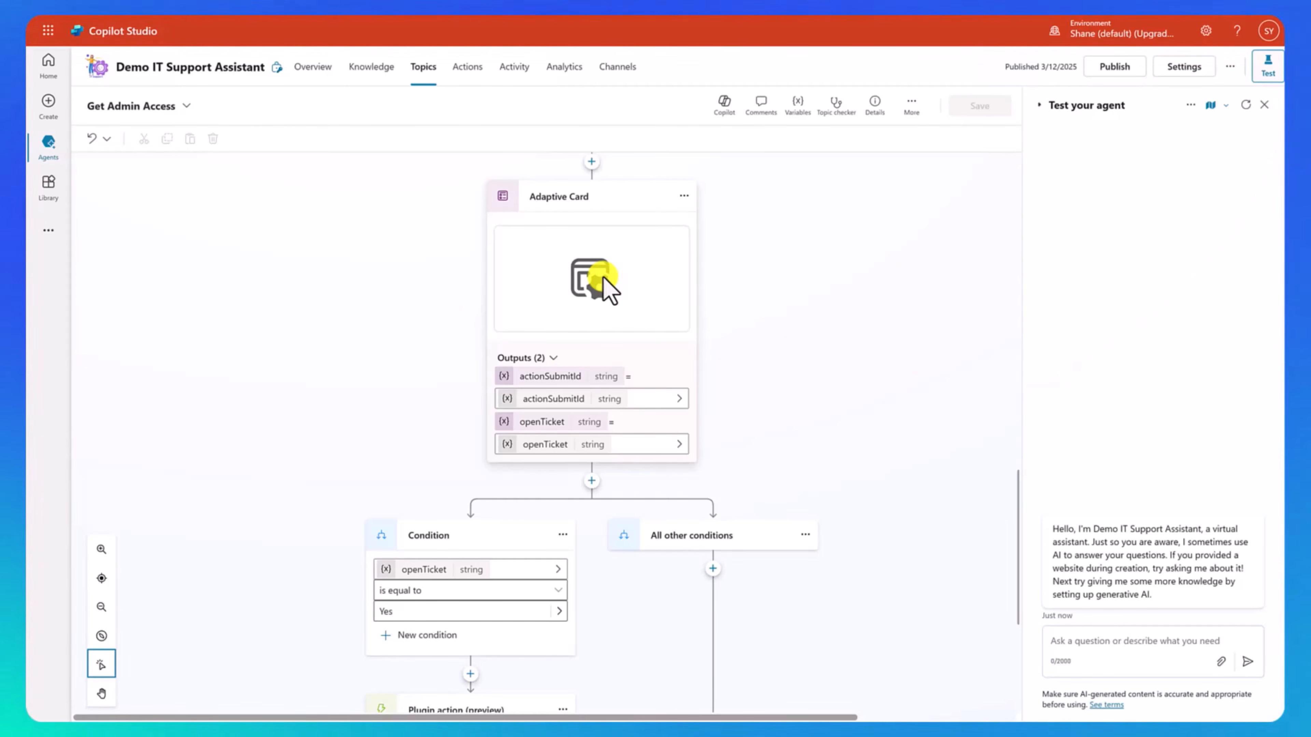
left_click(603, 281)
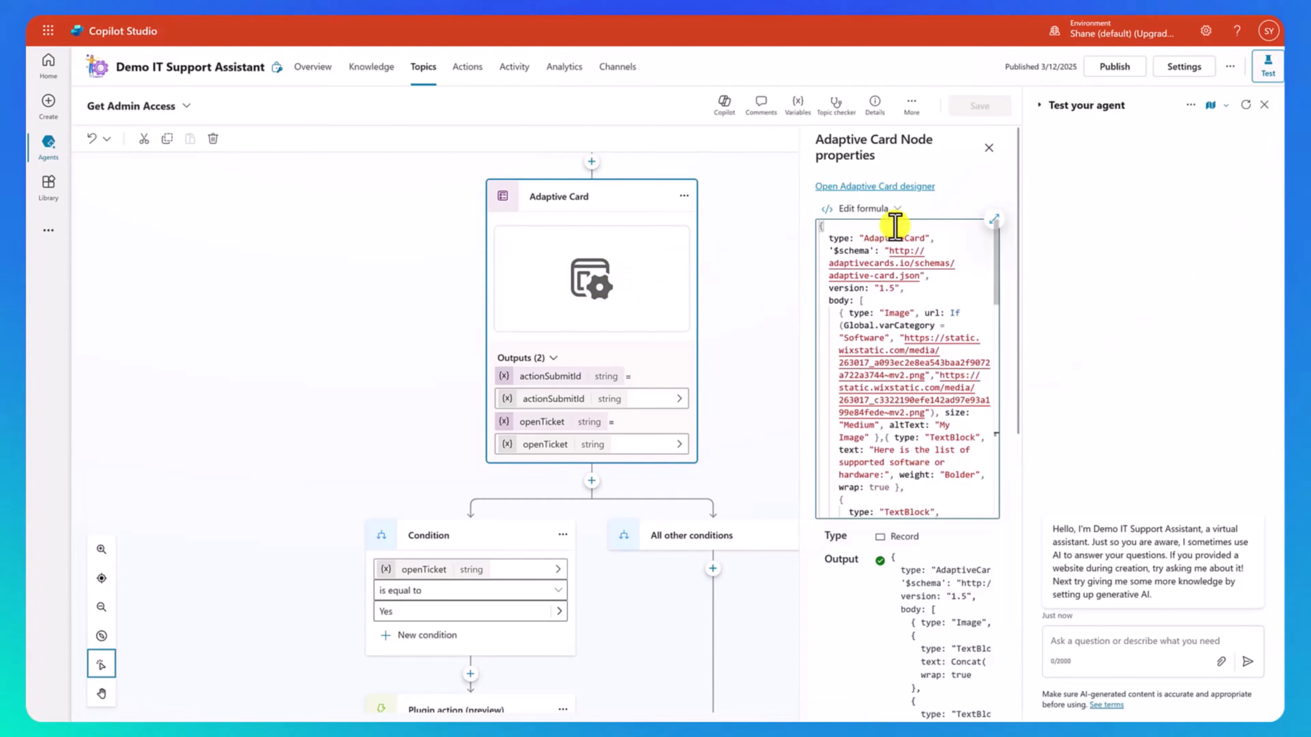
Step: Examine the Adaptive Card's formula option, its If expression for the image URL, and the Concat expression that lists software or hardware titles
left_click(901, 211)
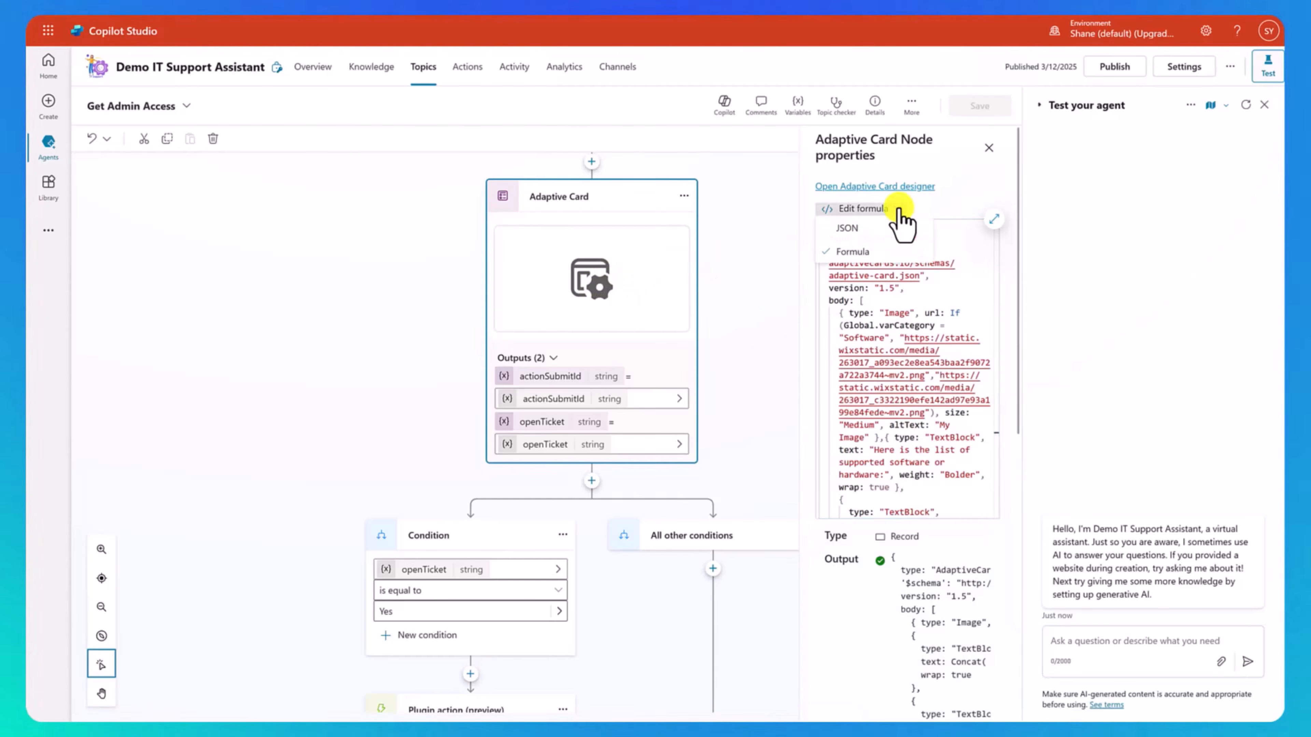
left_click(918, 258)
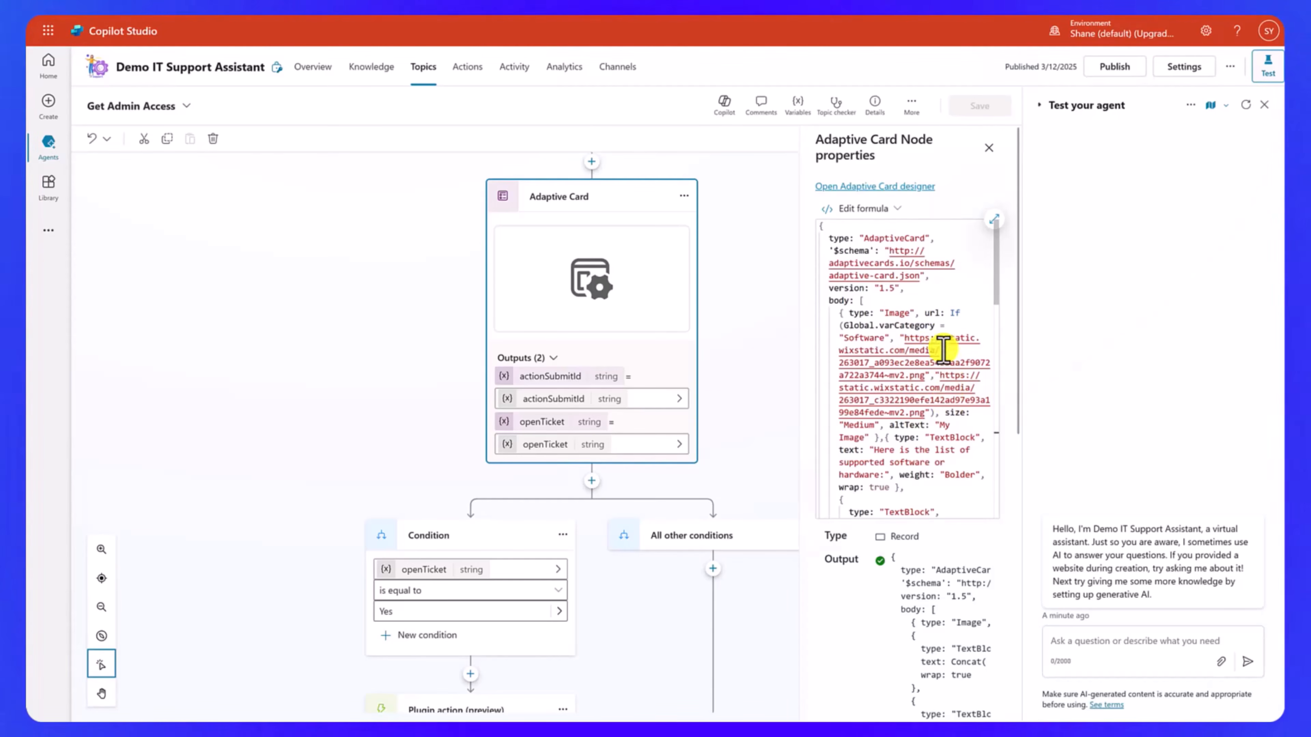
left_click_drag(950, 313, 935, 412)
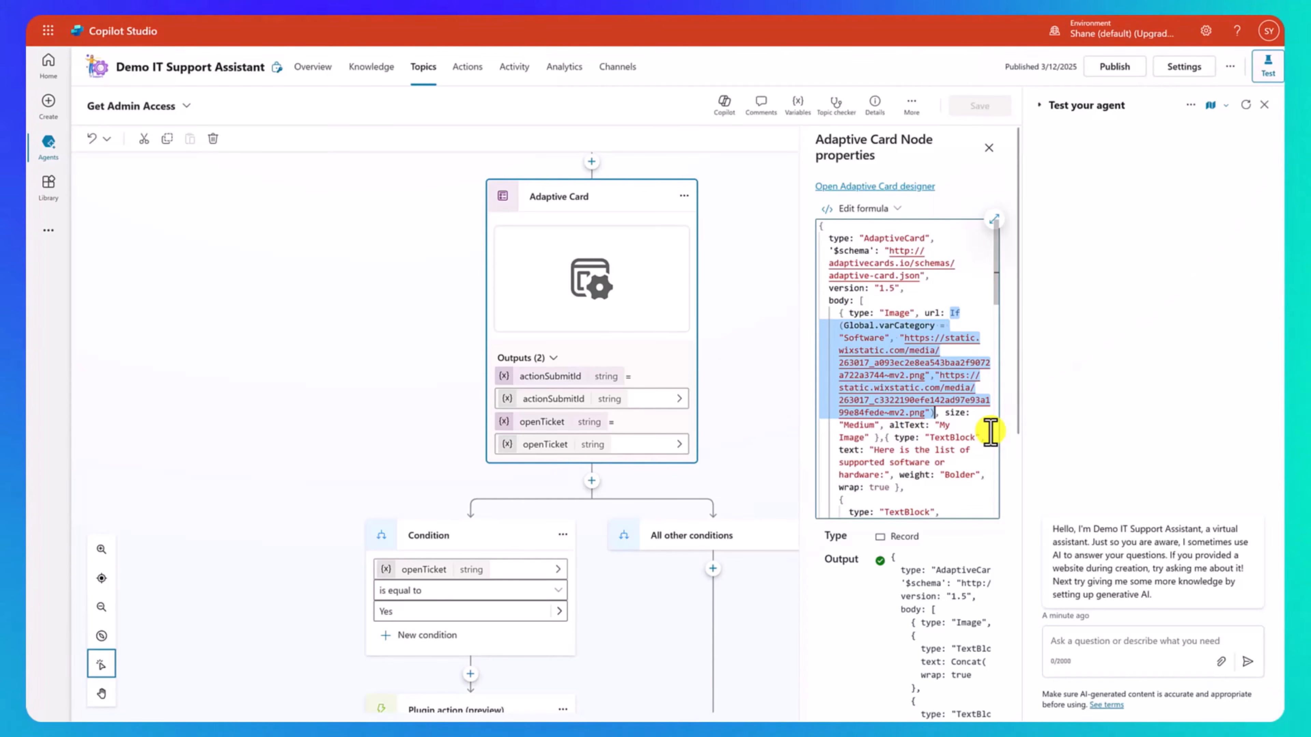
left_click_drag(997, 281, 997, 351)
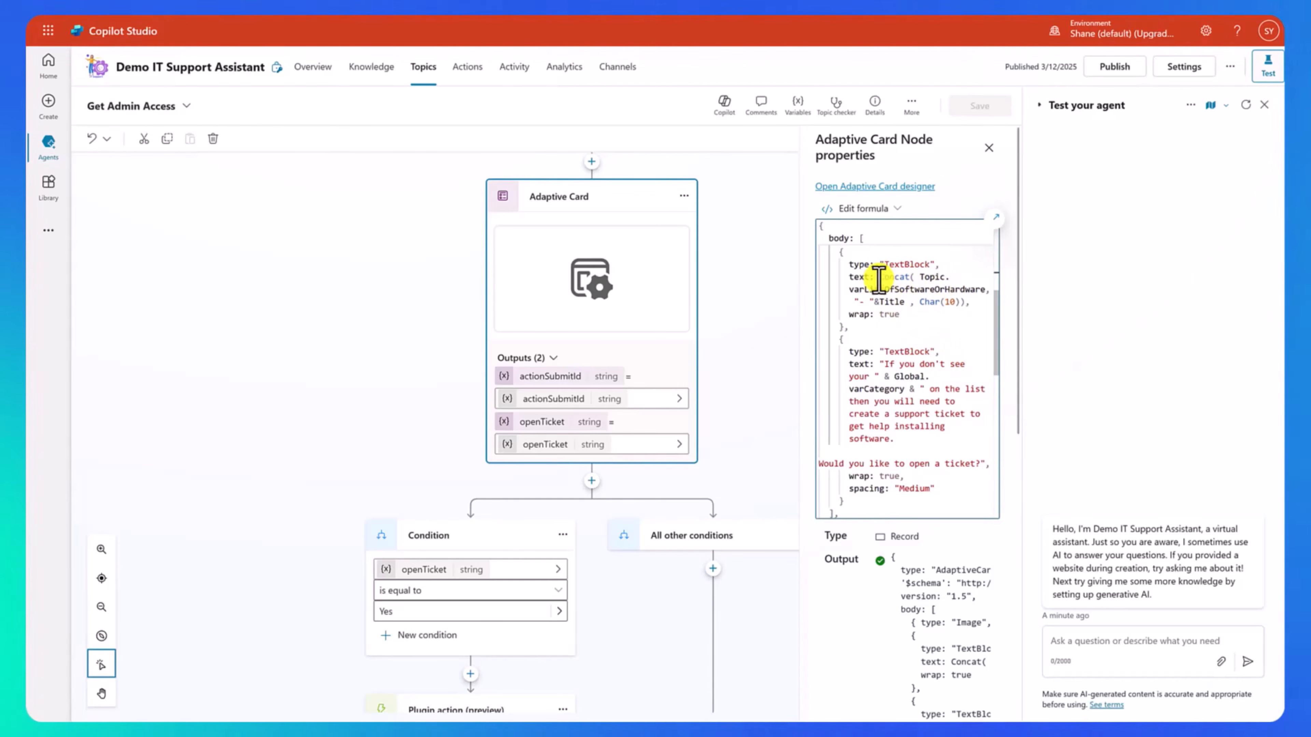
left_click_drag(879, 279, 964, 301)
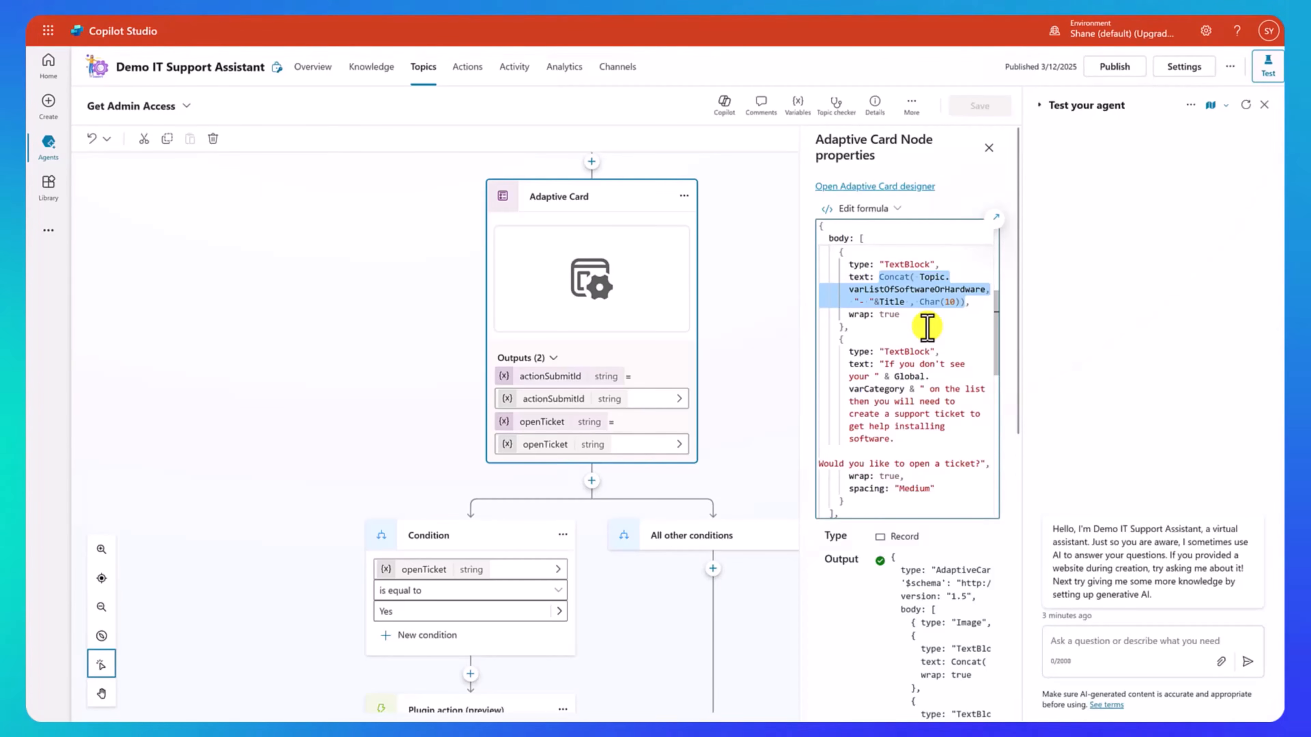
left_click(750, 293)
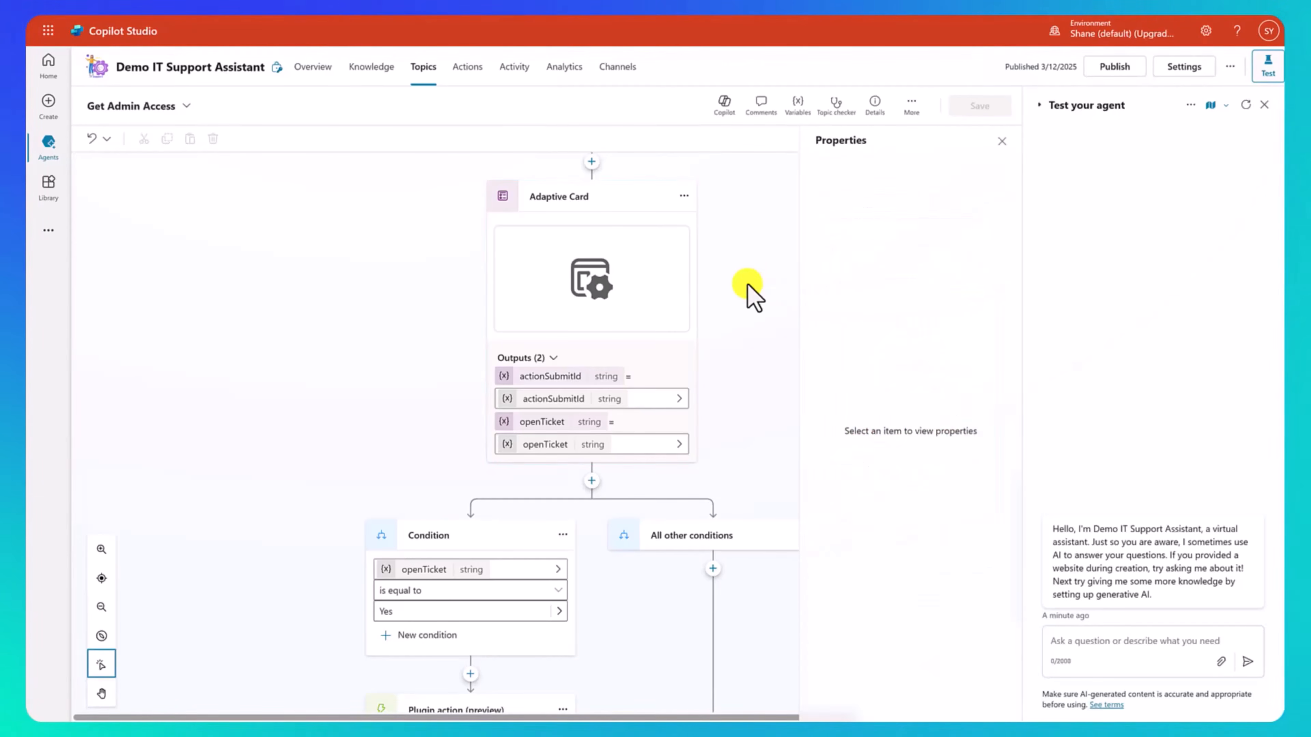
Step: Open the New Computer Request custom topic and review its flow down to the question asking which device is wanted
left_click(423, 68)
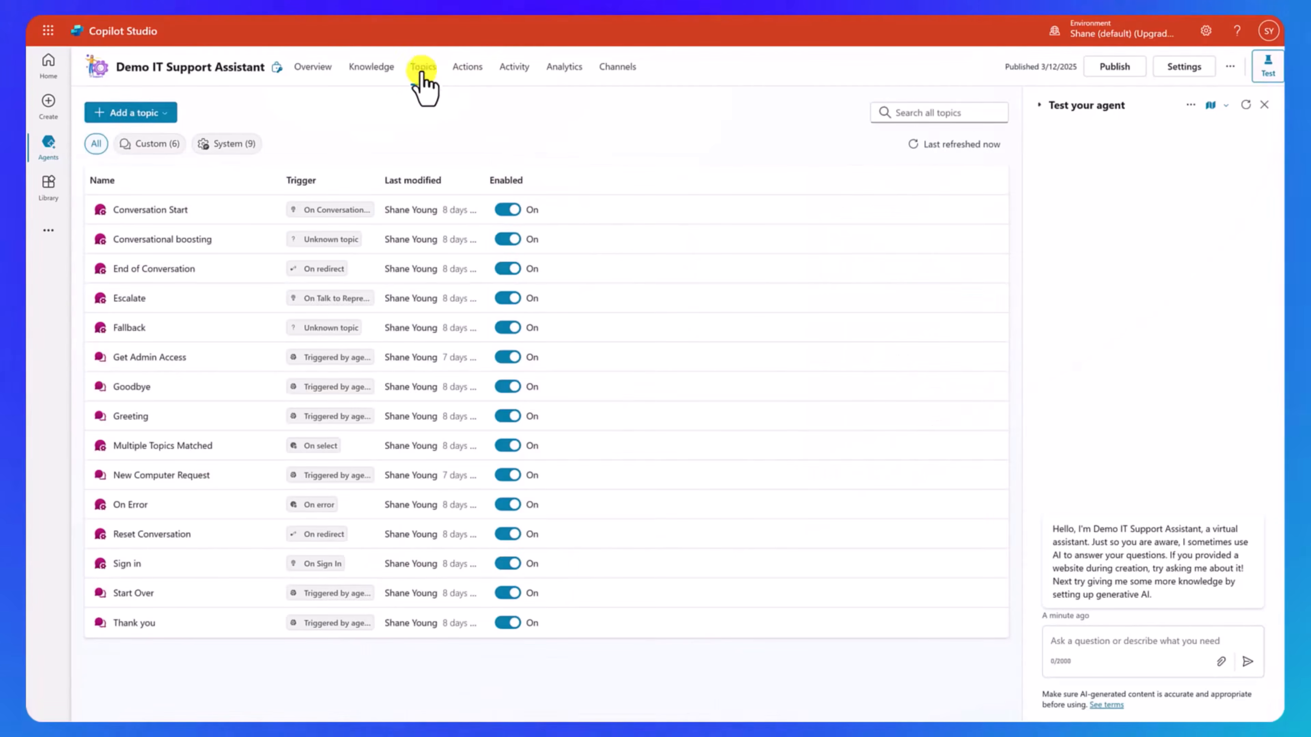
left_click(148, 144)
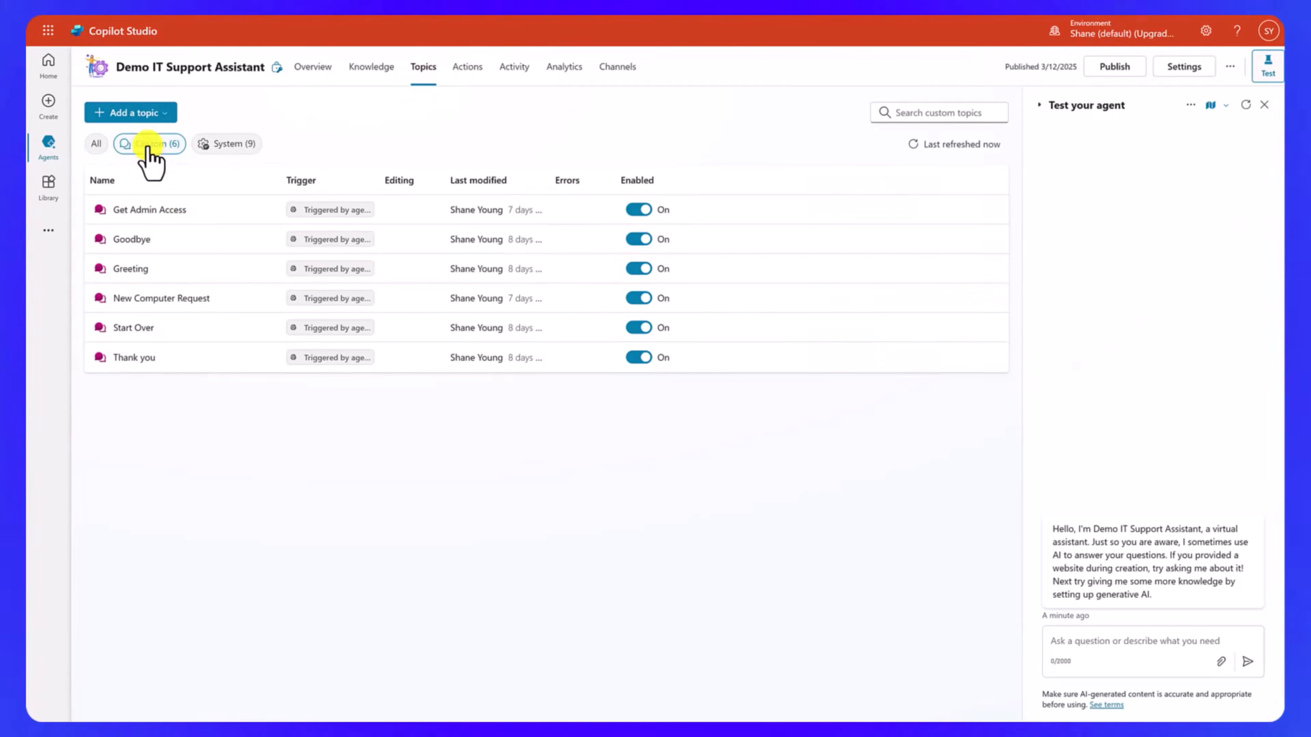
left_click(174, 298)
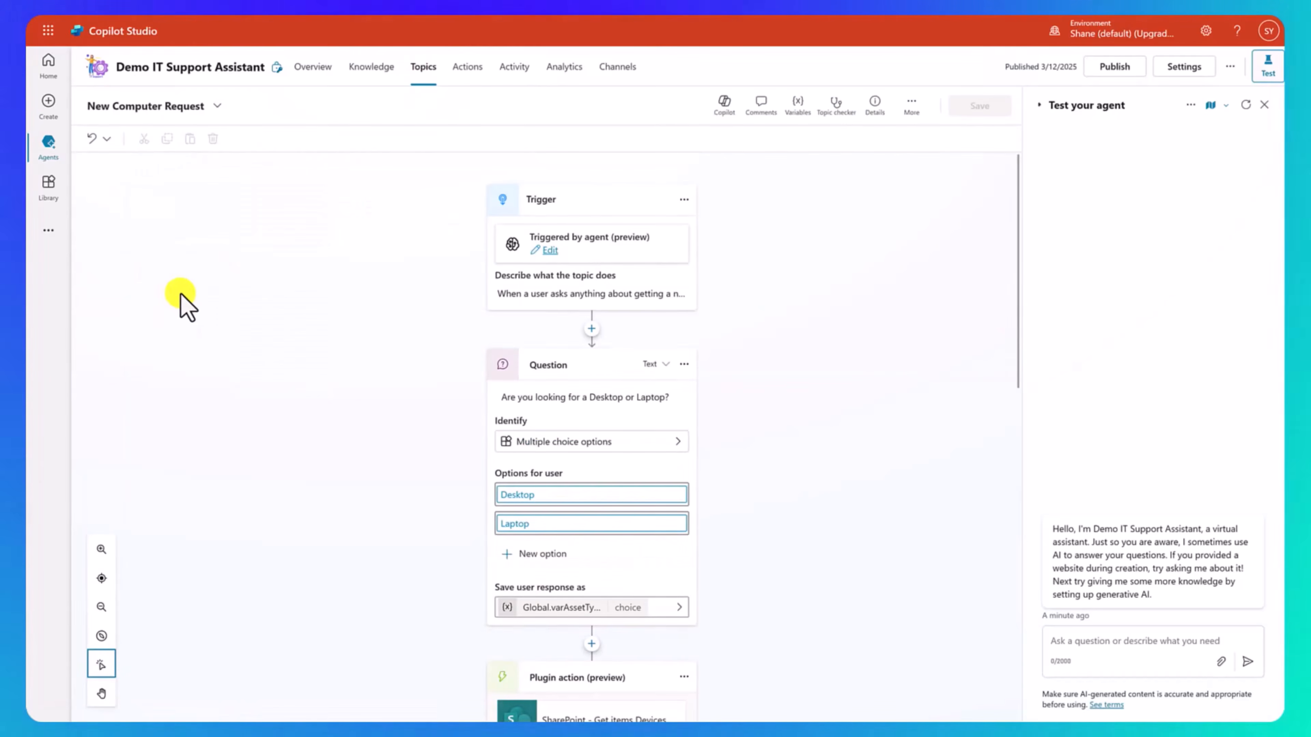
scroll(789, 354, "down", 6)
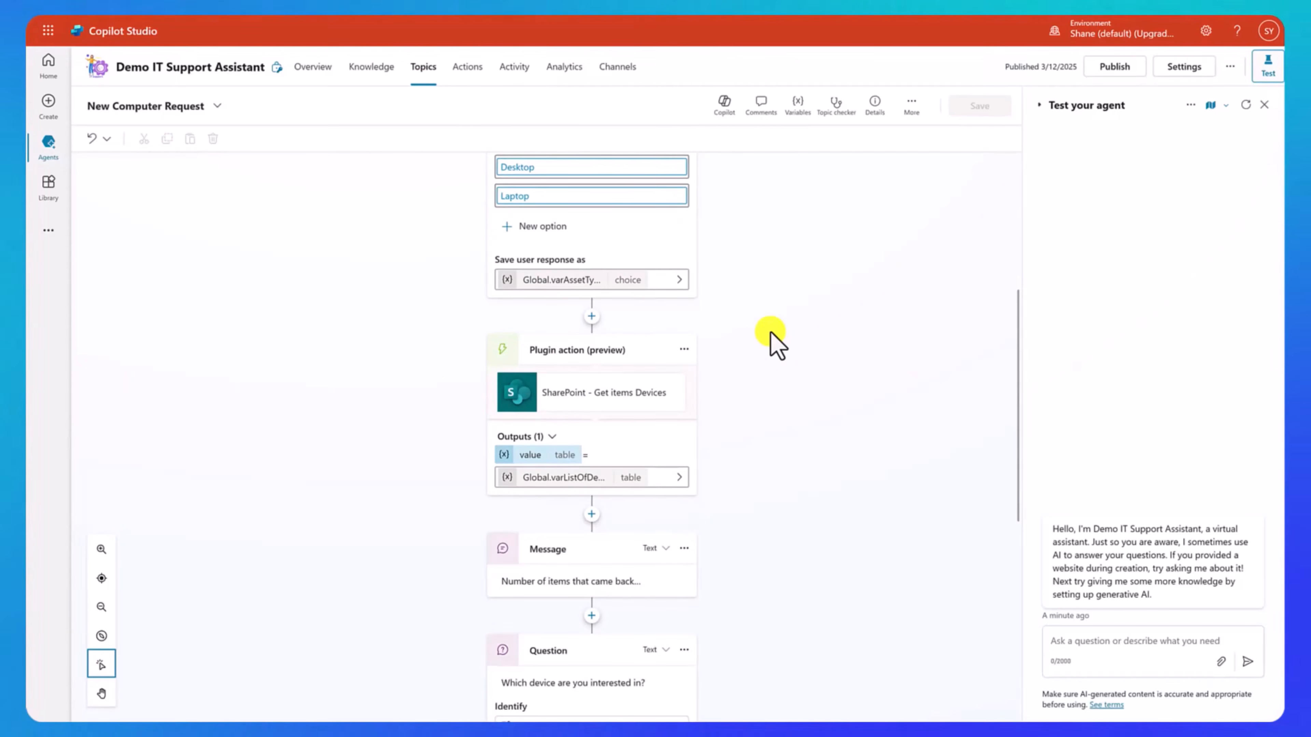
scroll(775, 342, "down", 5)
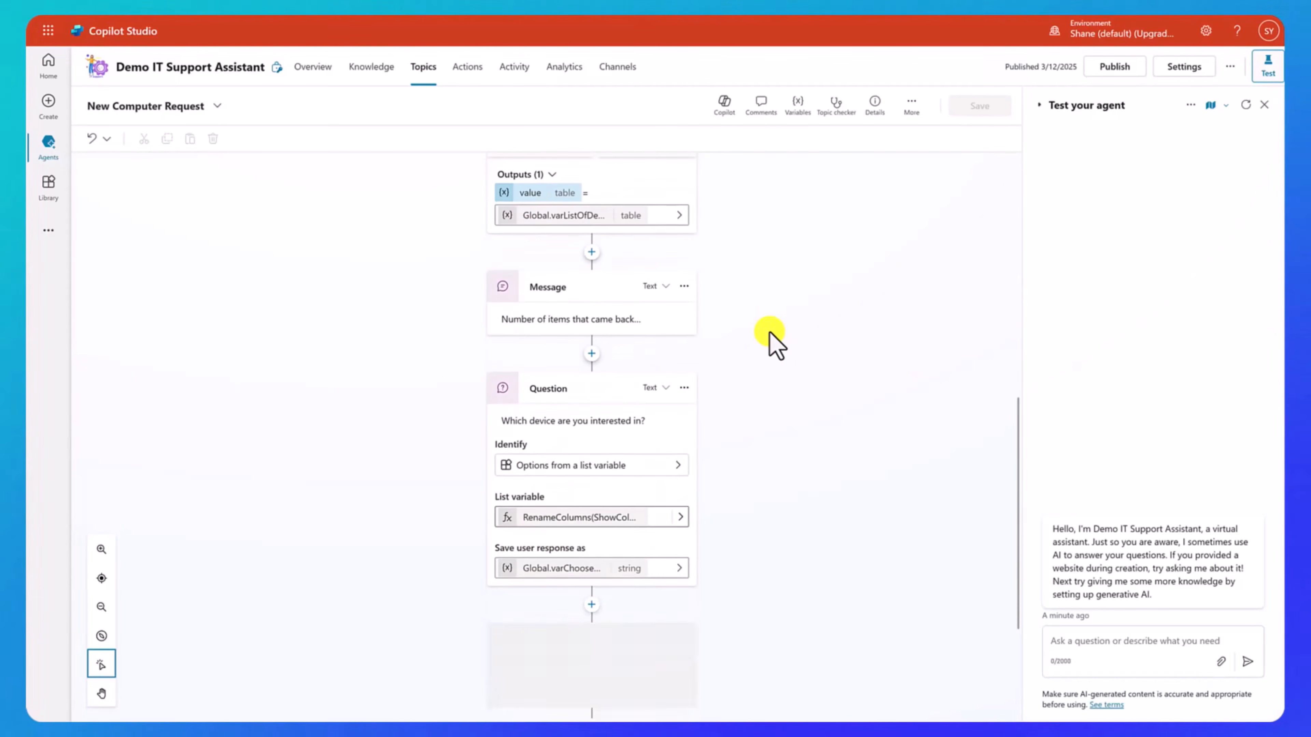
scroll(775, 341, "down", 3)
scroll(772, 342, "down", 1)
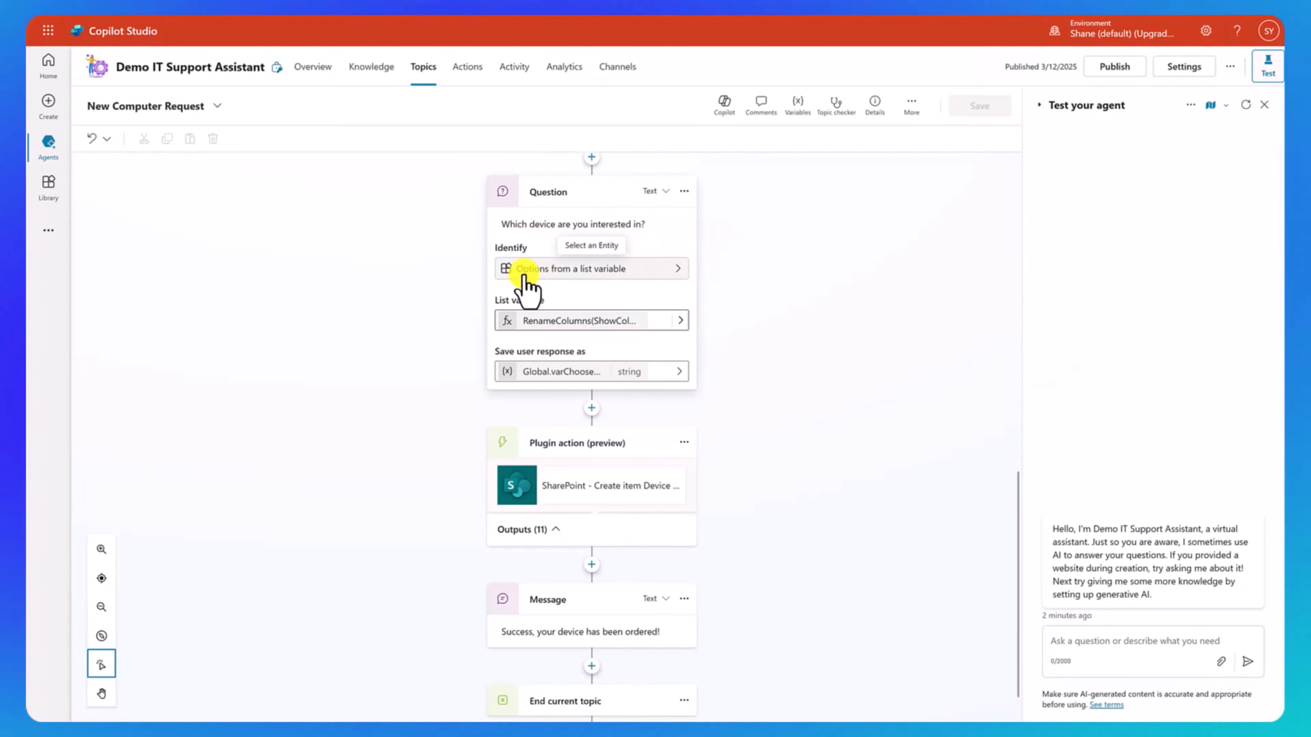
Step: Inspect the device question's identify options and RenameColumns list variable formula, plus the Filter Query formula of the Get items Software & Hardware action
left_click(677, 283)
left_click(678, 292)
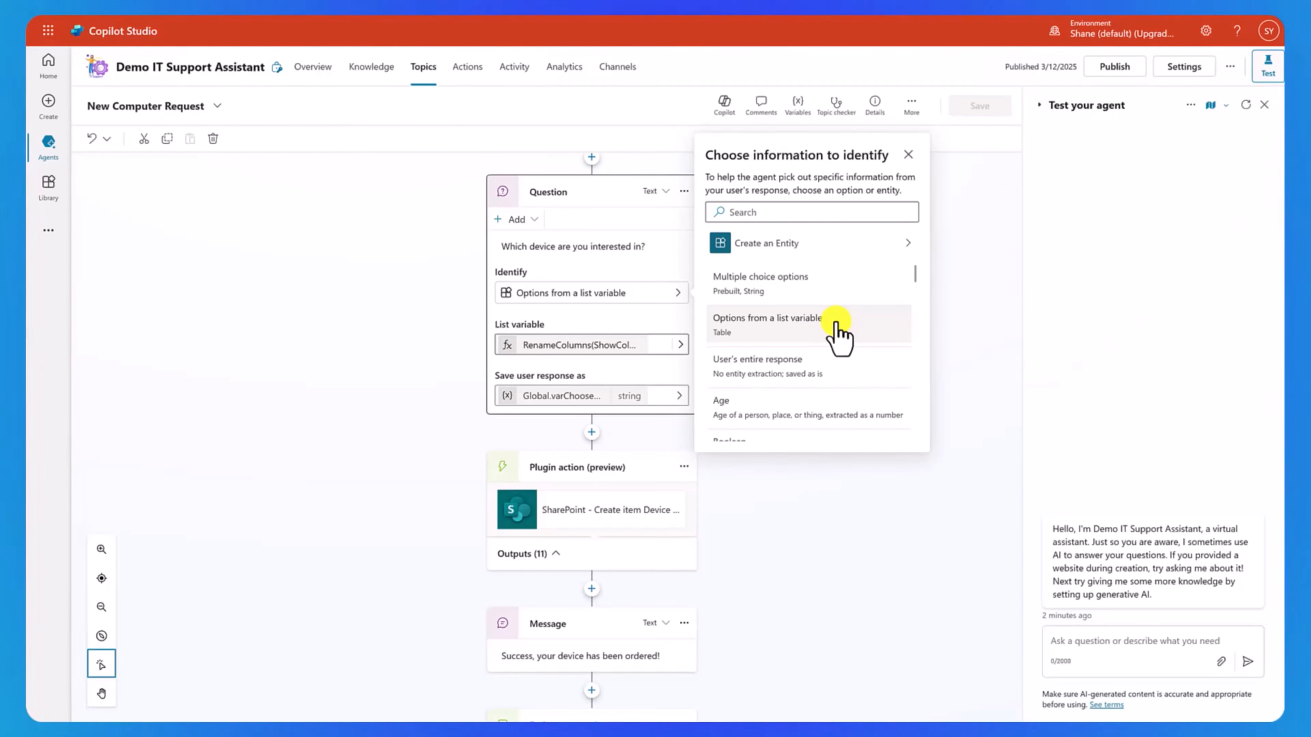
left_click(426, 305)
scroll(433, 302, "up", 5)
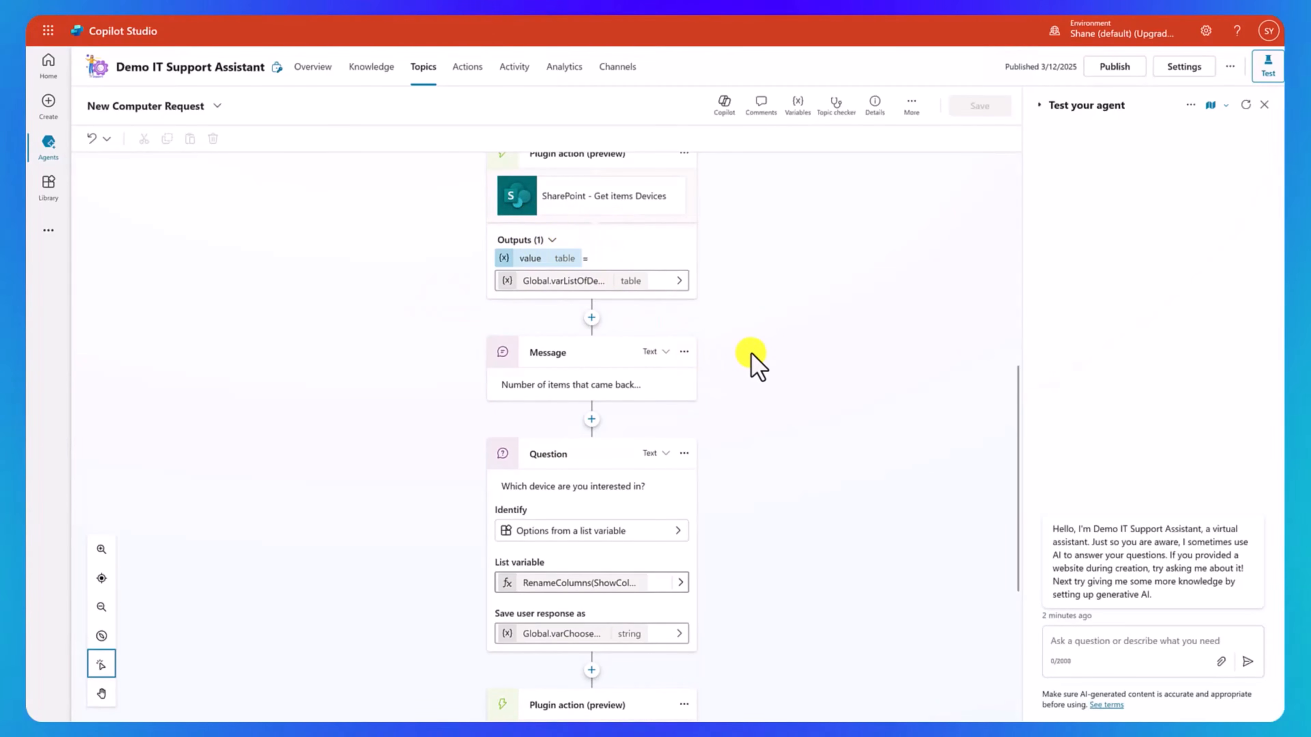
scroll(751, 355, "down", 1)
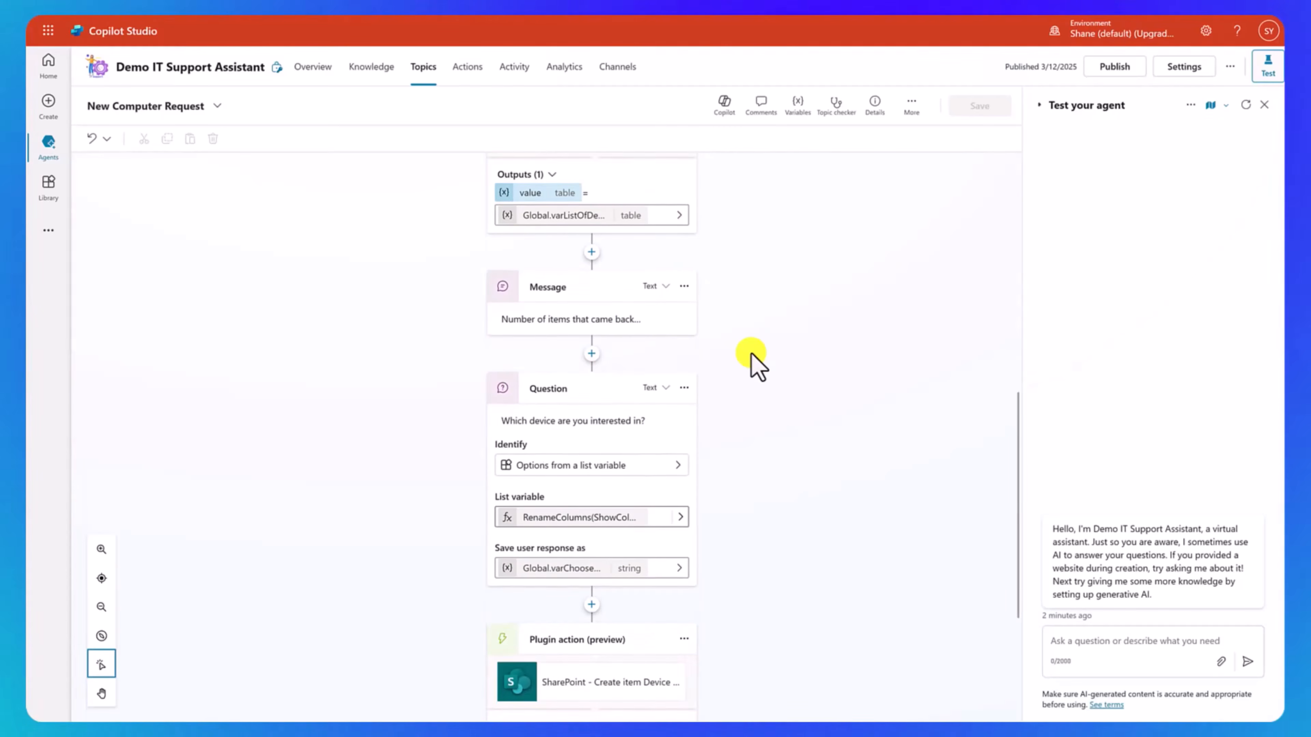
scroll(751, 353, "down", 3)
left_click(695, 317)
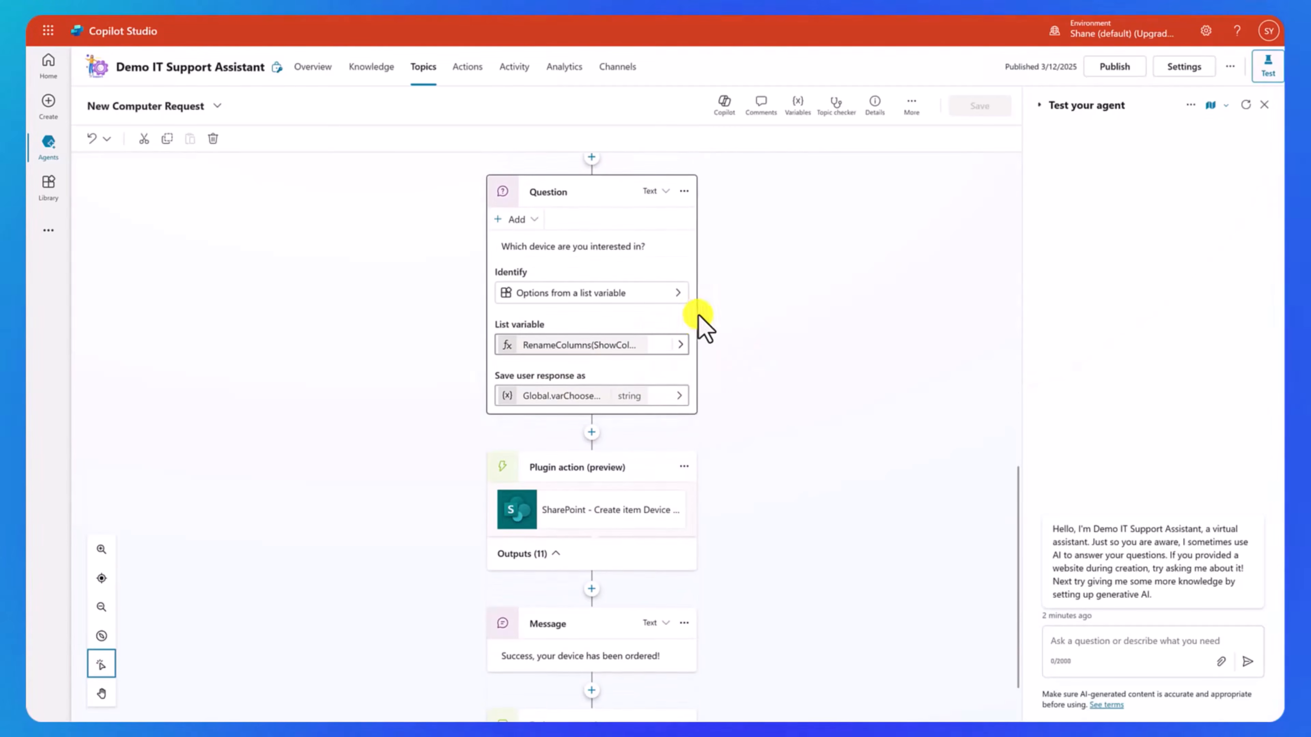
left_click(681, 352)
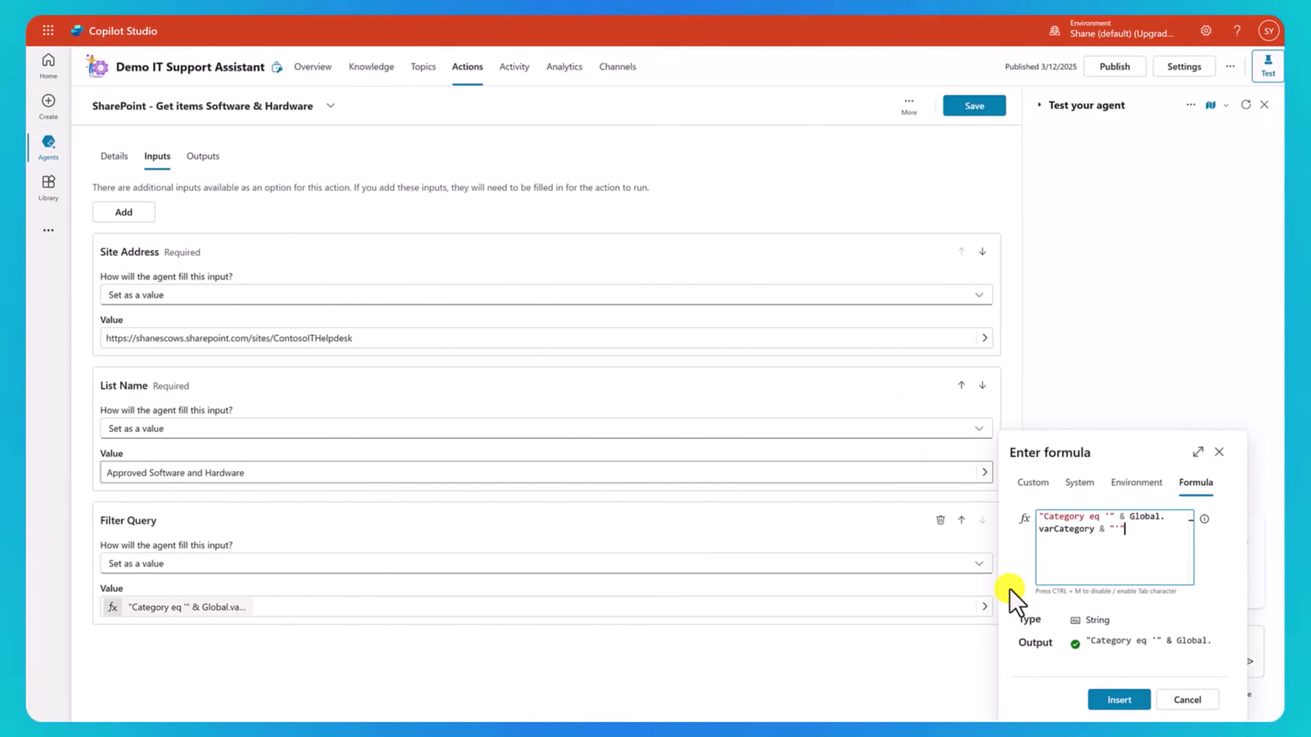
left_click(1185, 700)
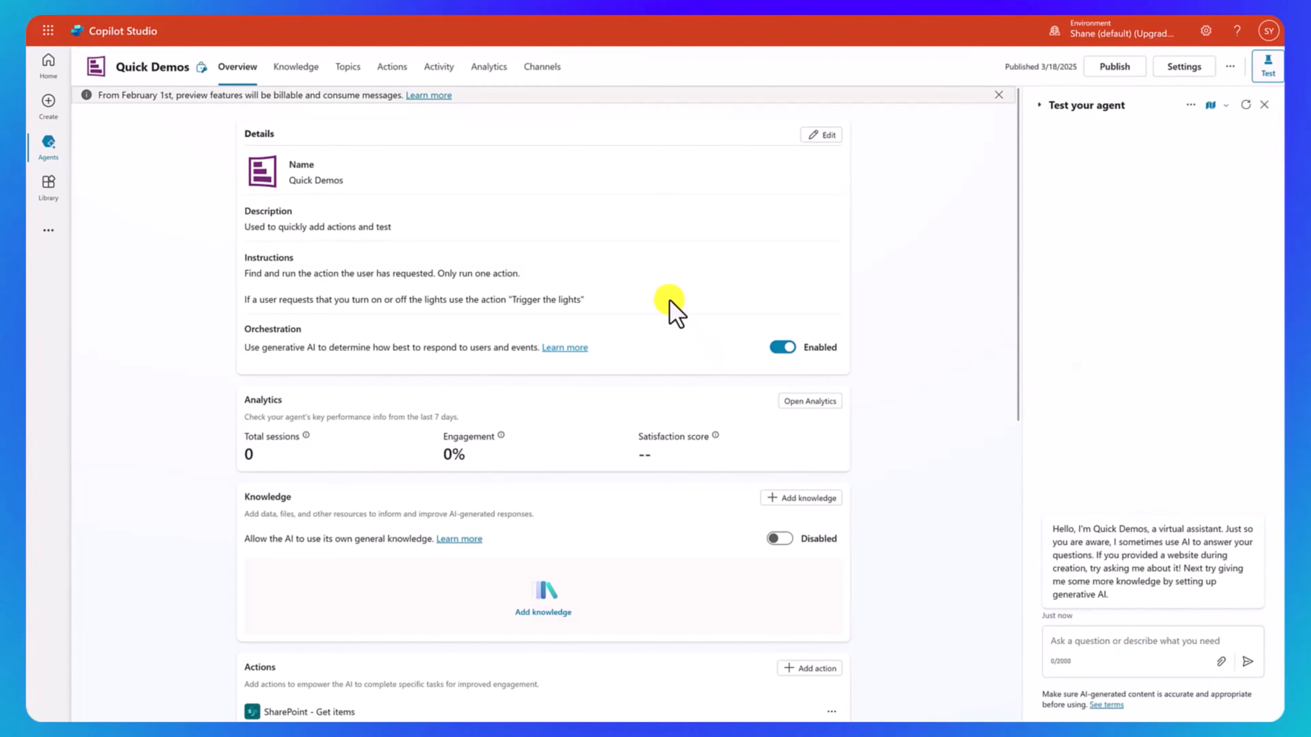
Step: Open Test Topic from the Quick Demos agent's custom topics and go to its Get items plugin action
left_click(351, 70)
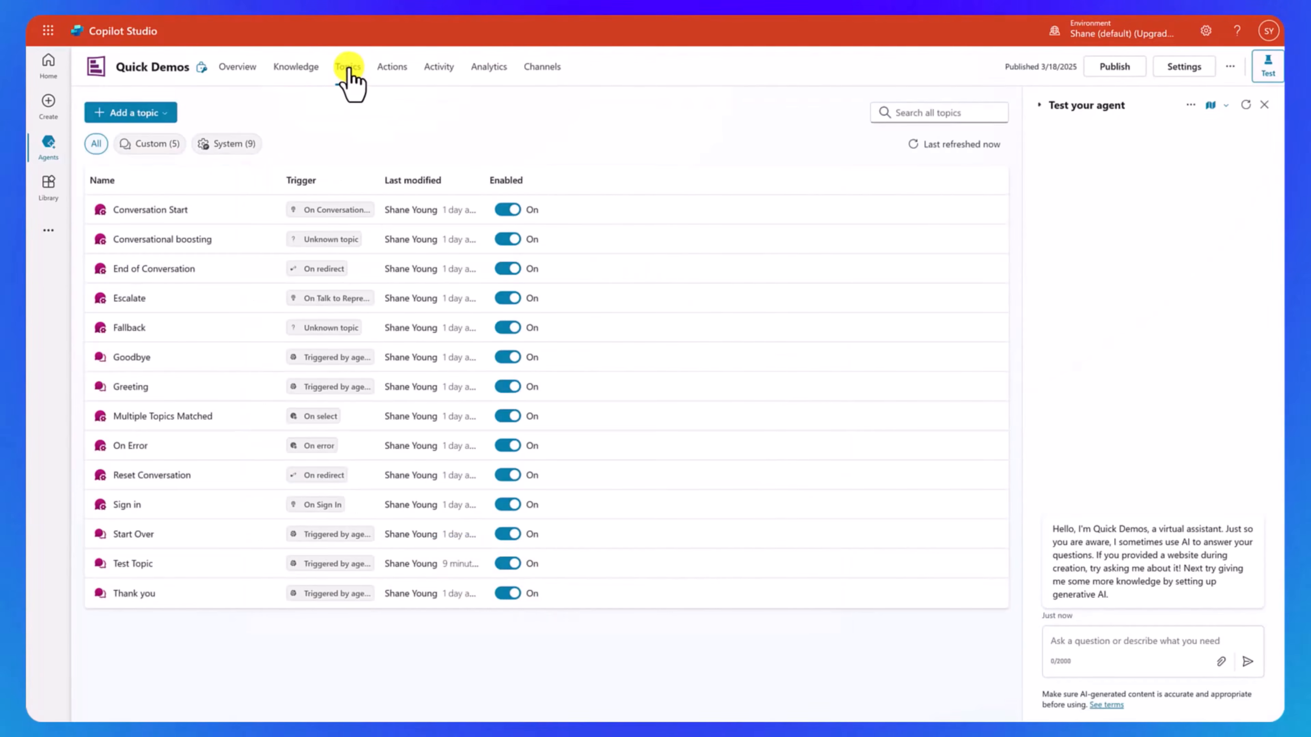
left_click(145, 150)
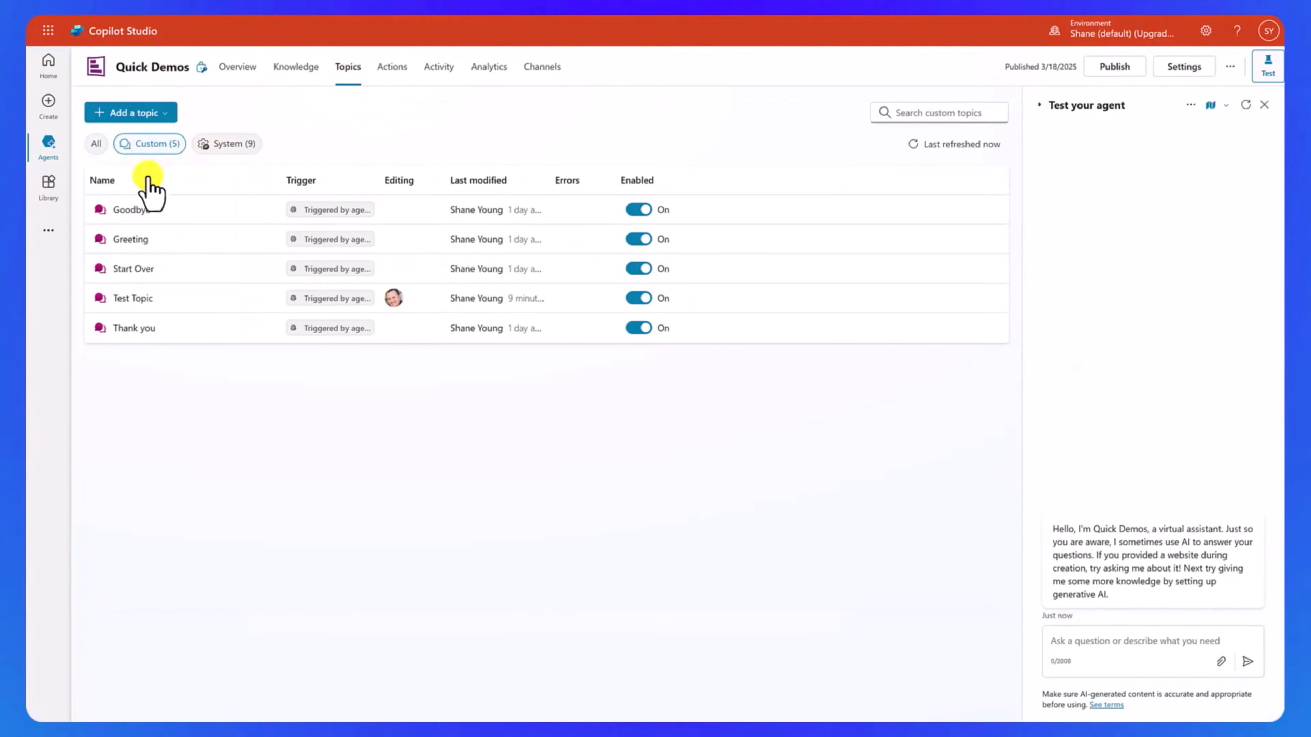
left_click(139, 298)
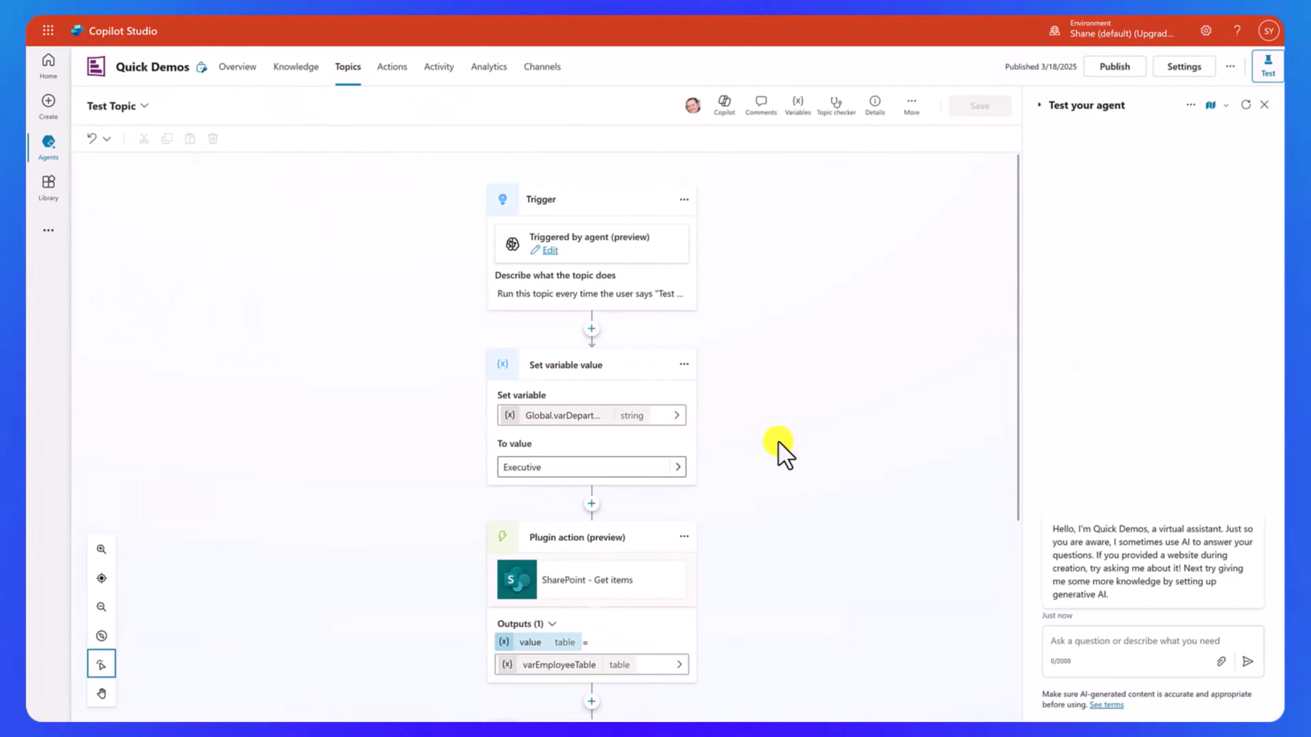
scroll(774, 449, "down", 5)
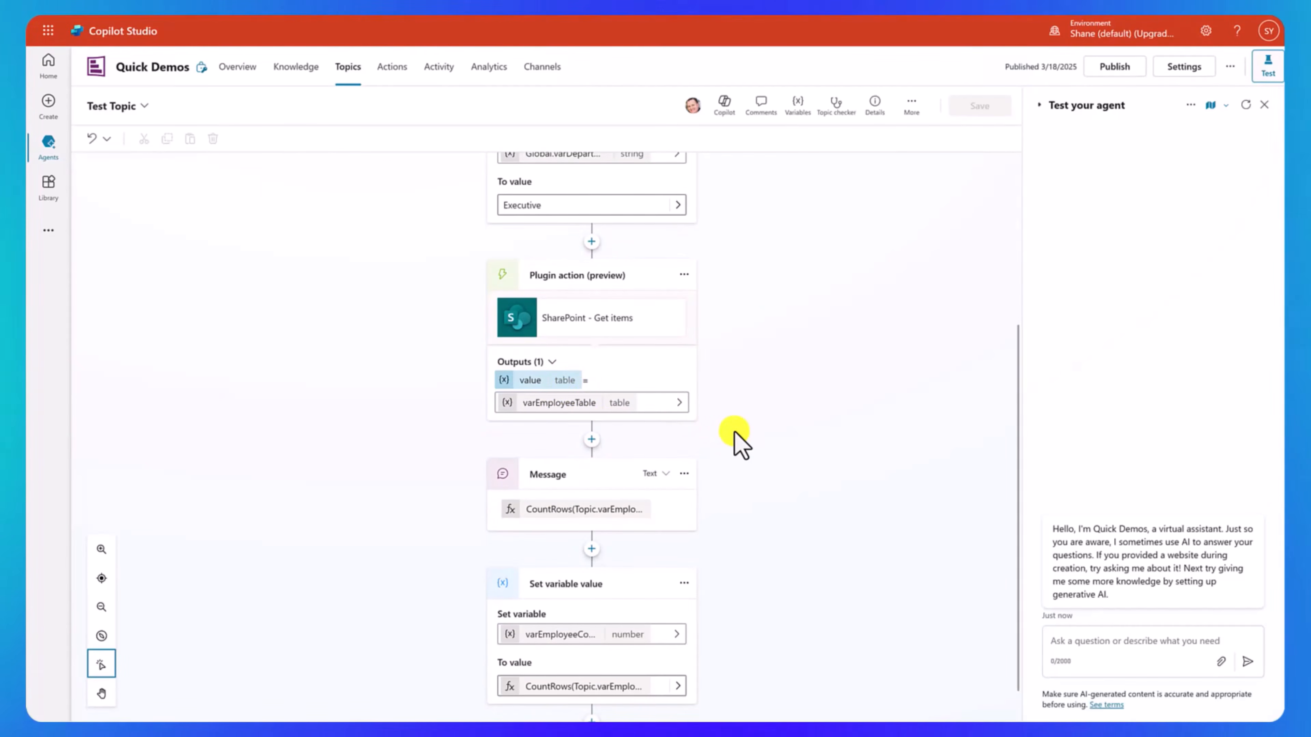
scroll(735, 434, "down", 1)
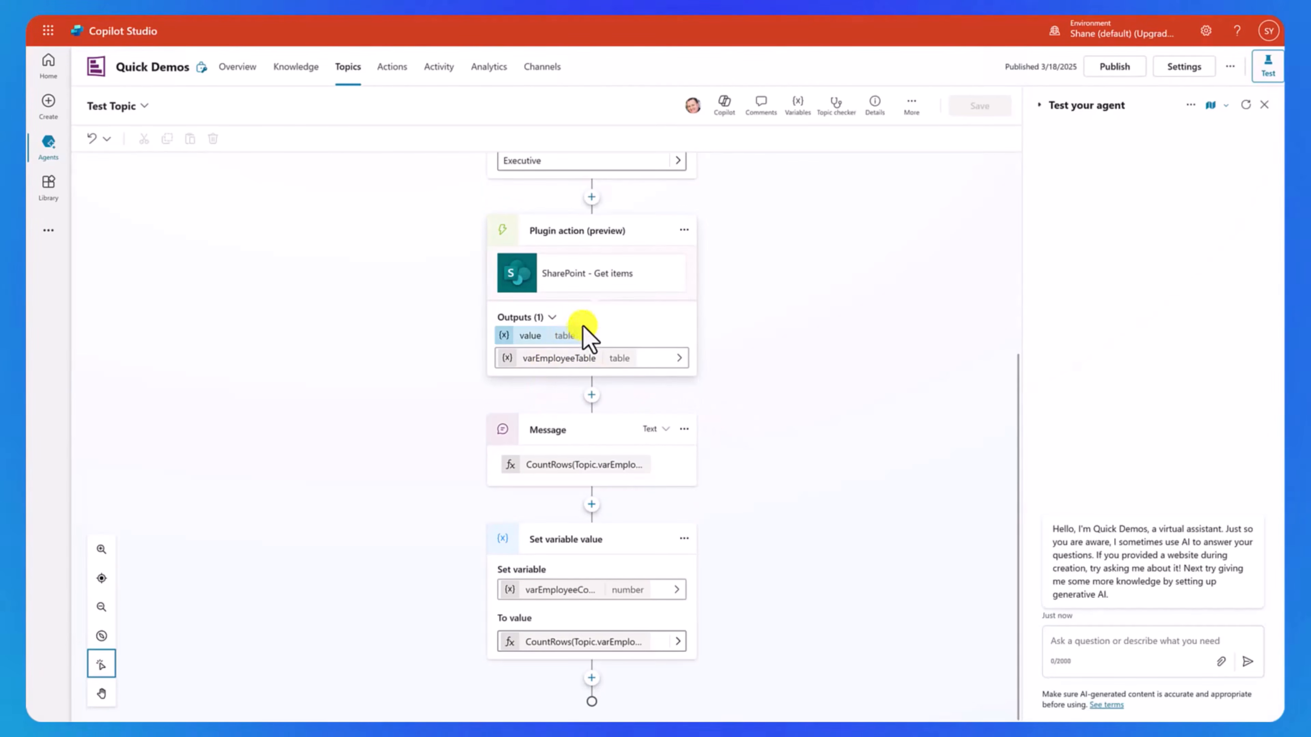
Step: Add a message node directly after the Get items action and open the formula editor for it
left_click(592, 396)
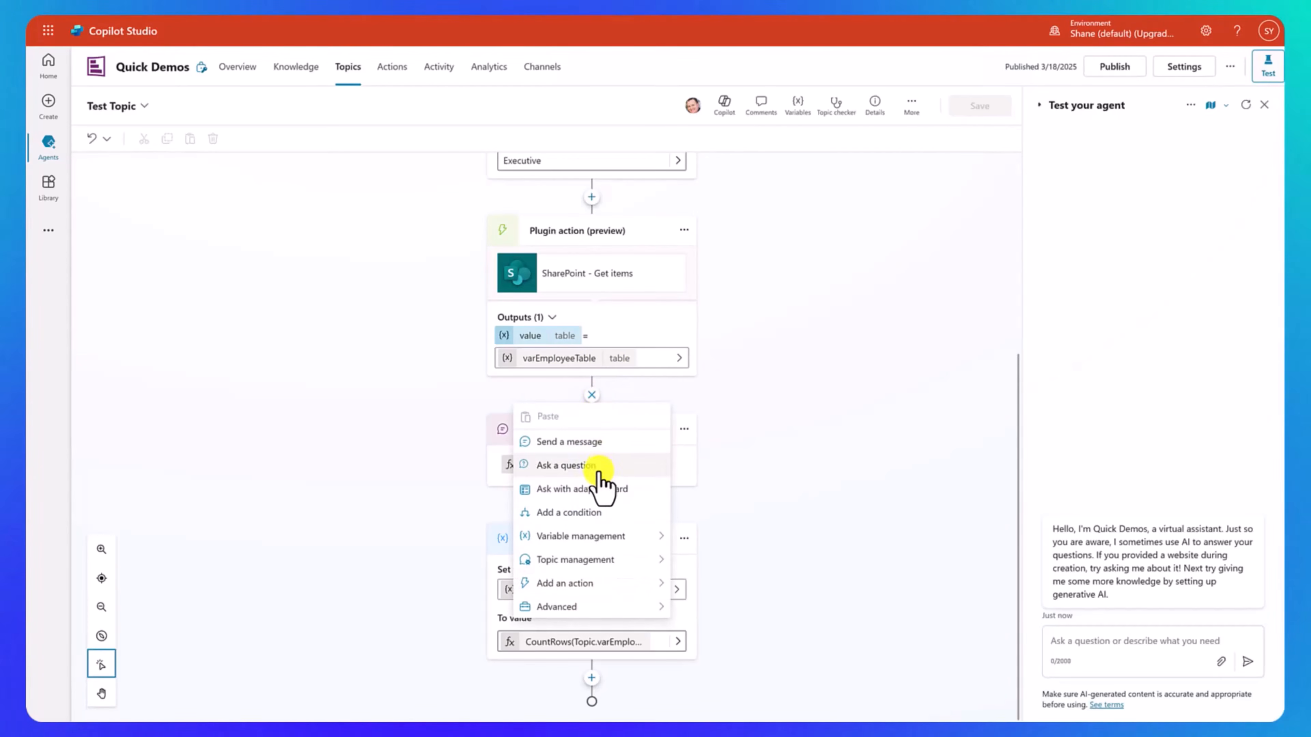
left_click(594, 442)
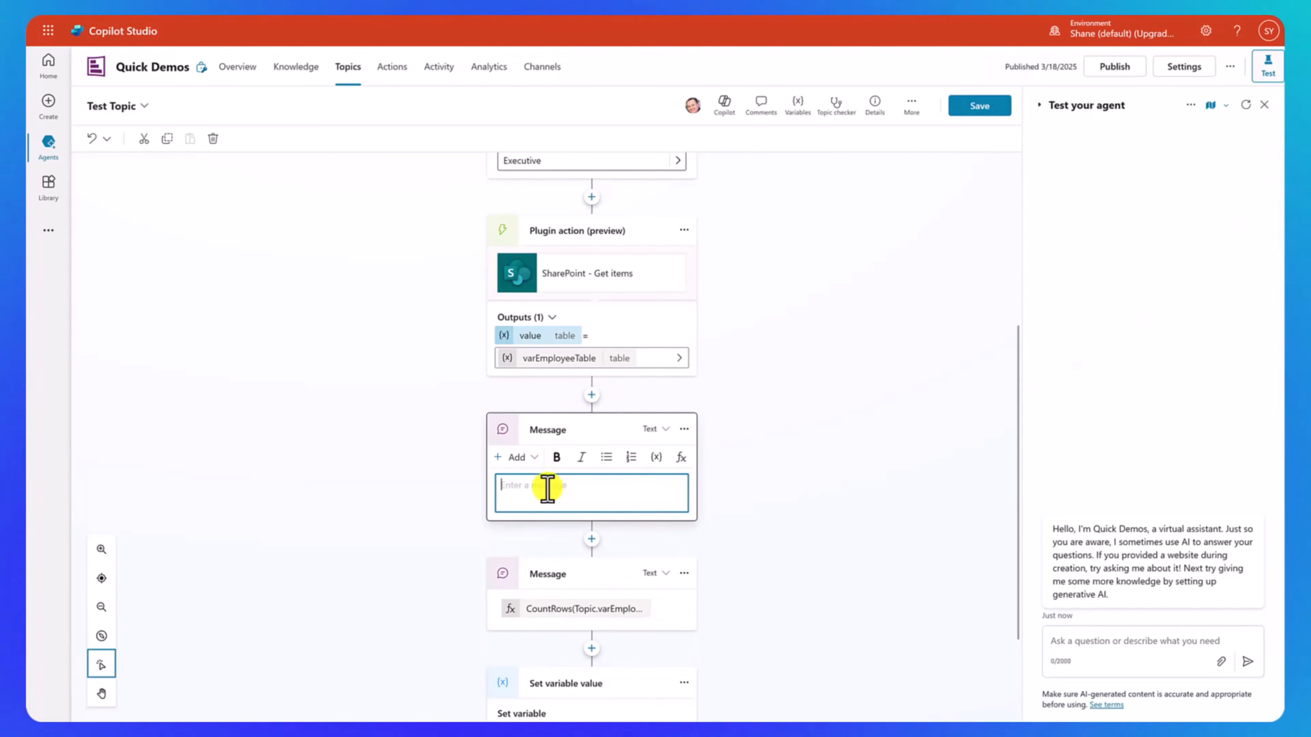
left_click(682, 457)
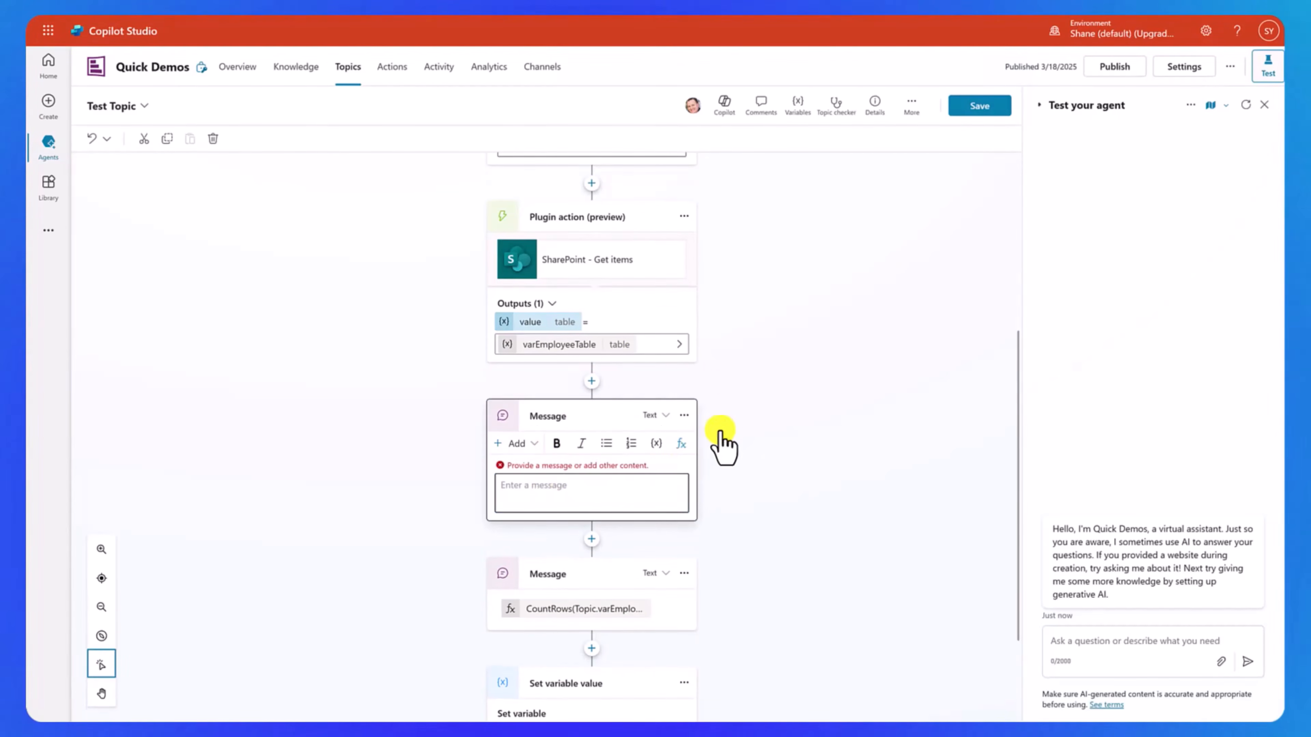
Step: Insert the formula LookUp(Topic.varEmployeeTable, Title = "CEO").FirstName into the new message
type("LookUp(")
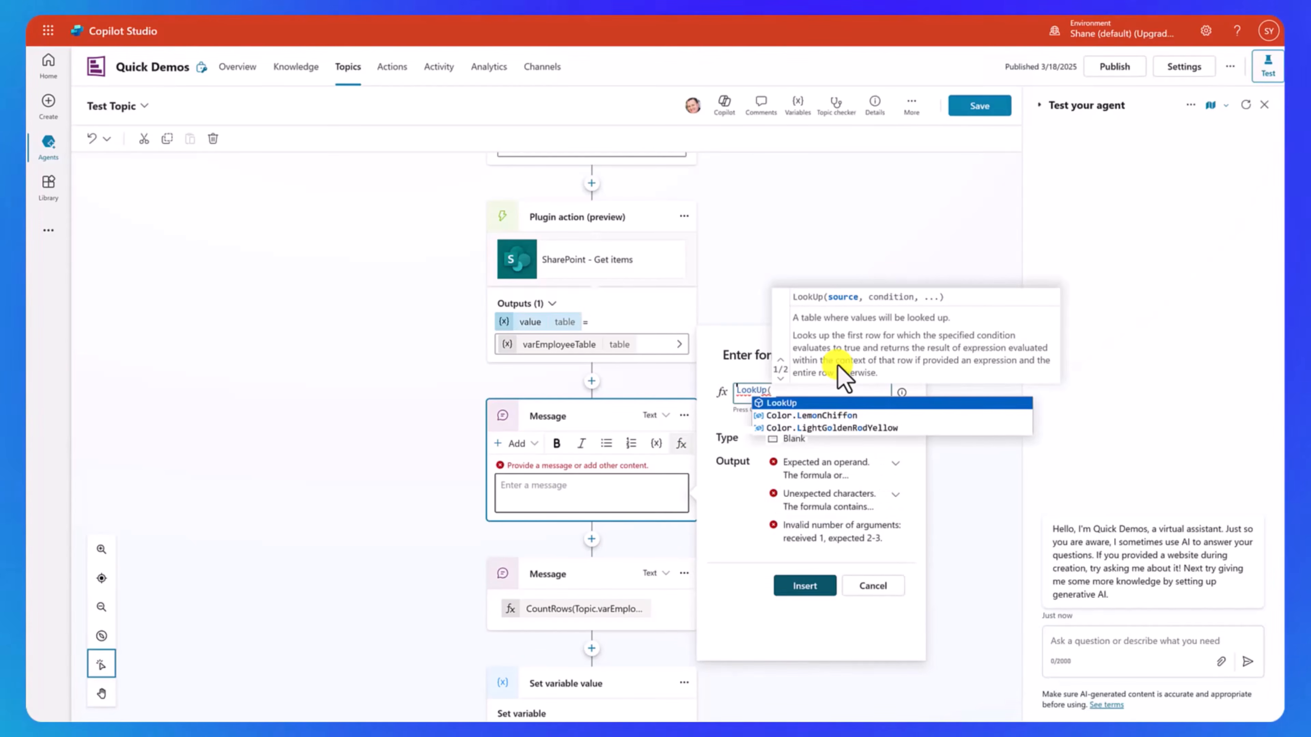
type("var")
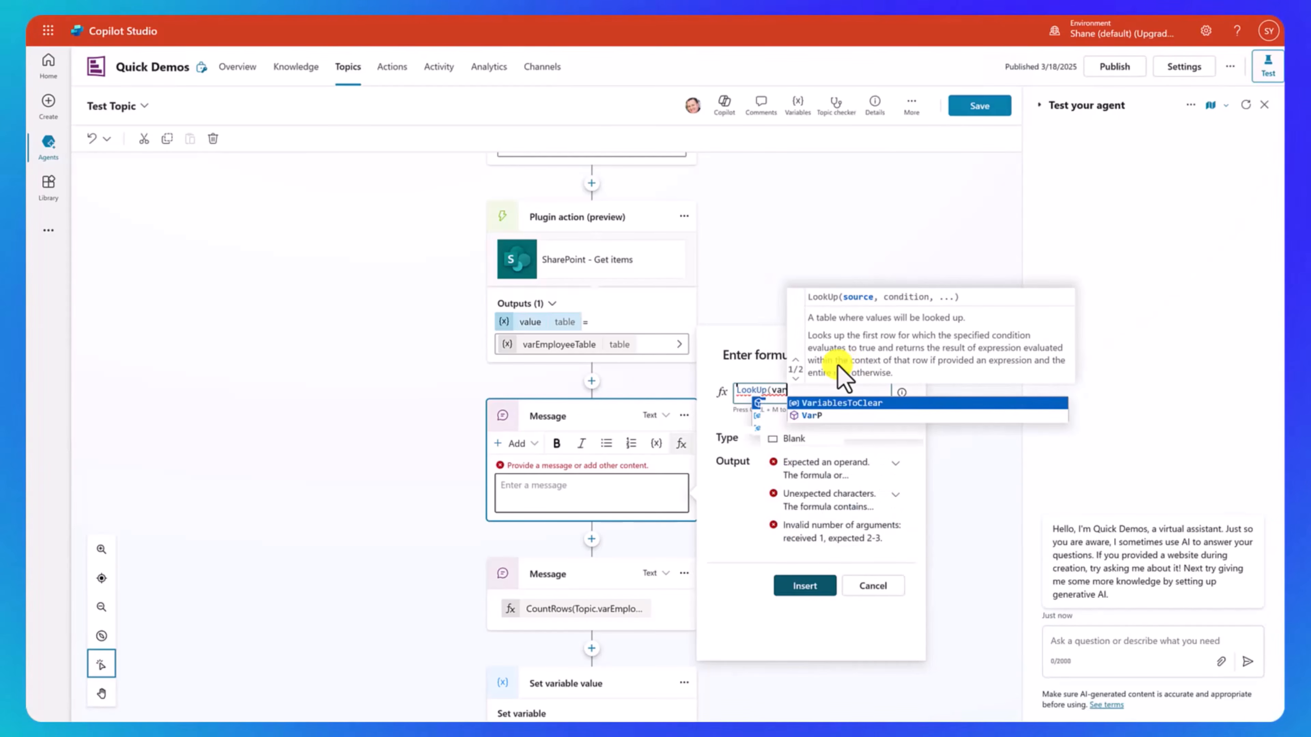
type("e")
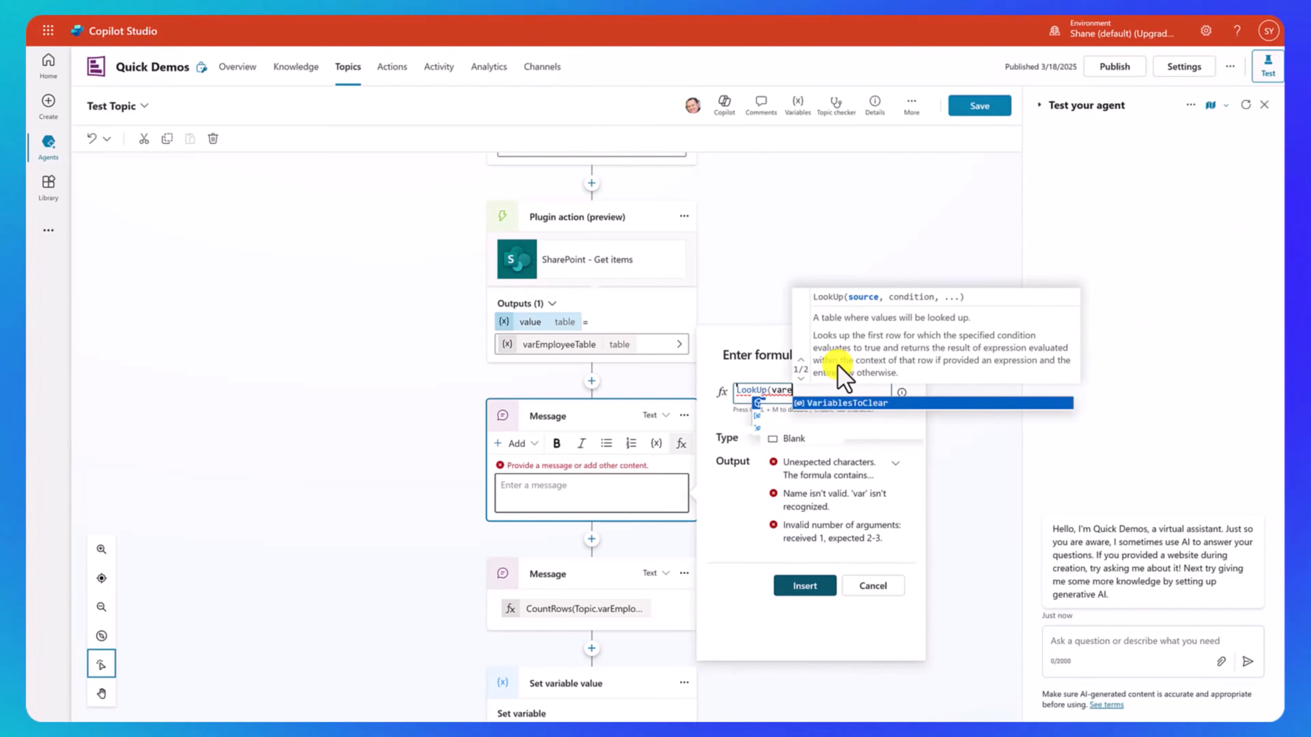
key("BackSpace")
key("BackSpace")
key("BackSpace")
key("BackSpace")
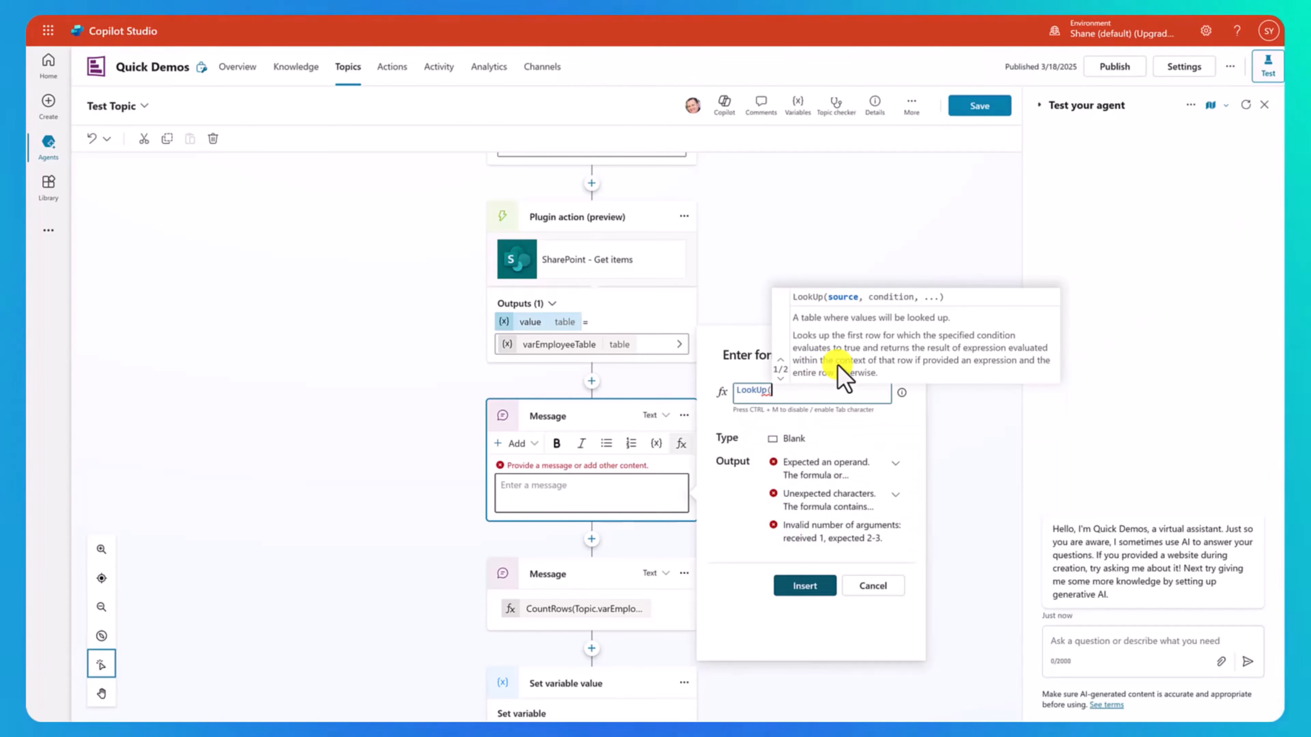
type("Topic.varEmployeeTable,")
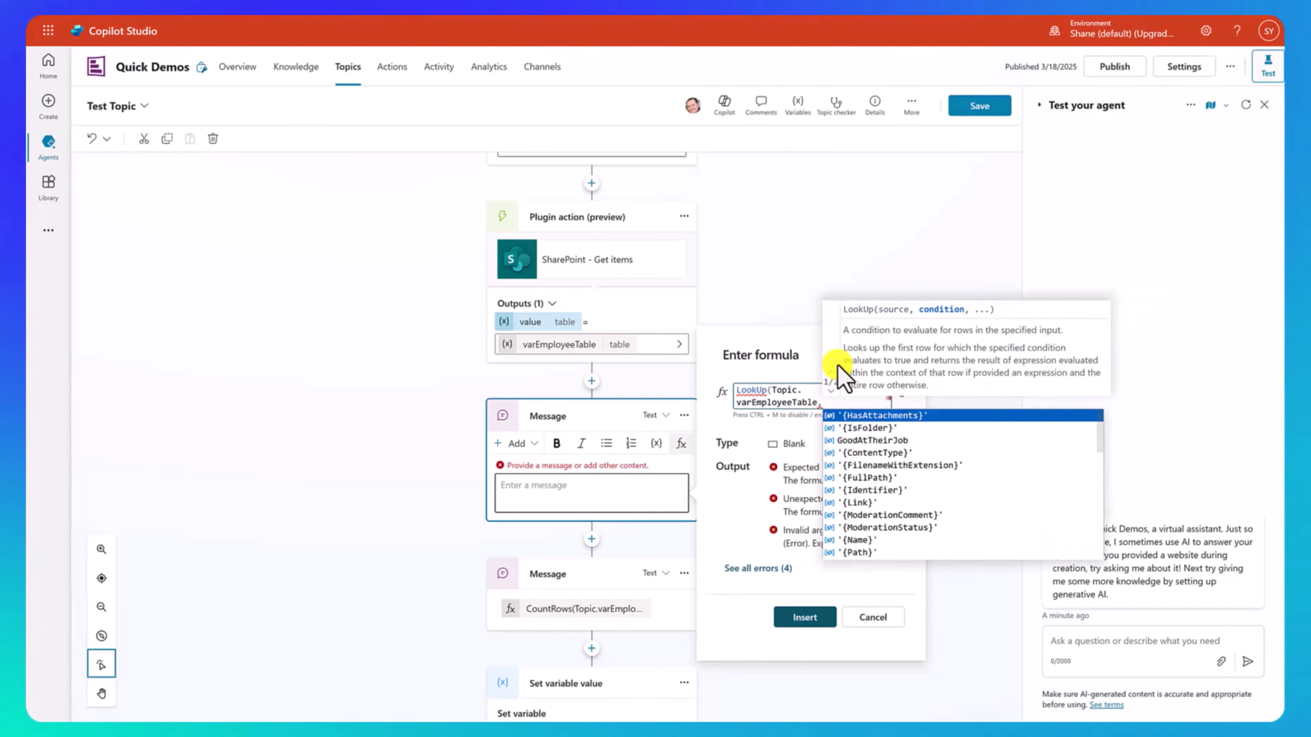
type("Title = \"Ce")
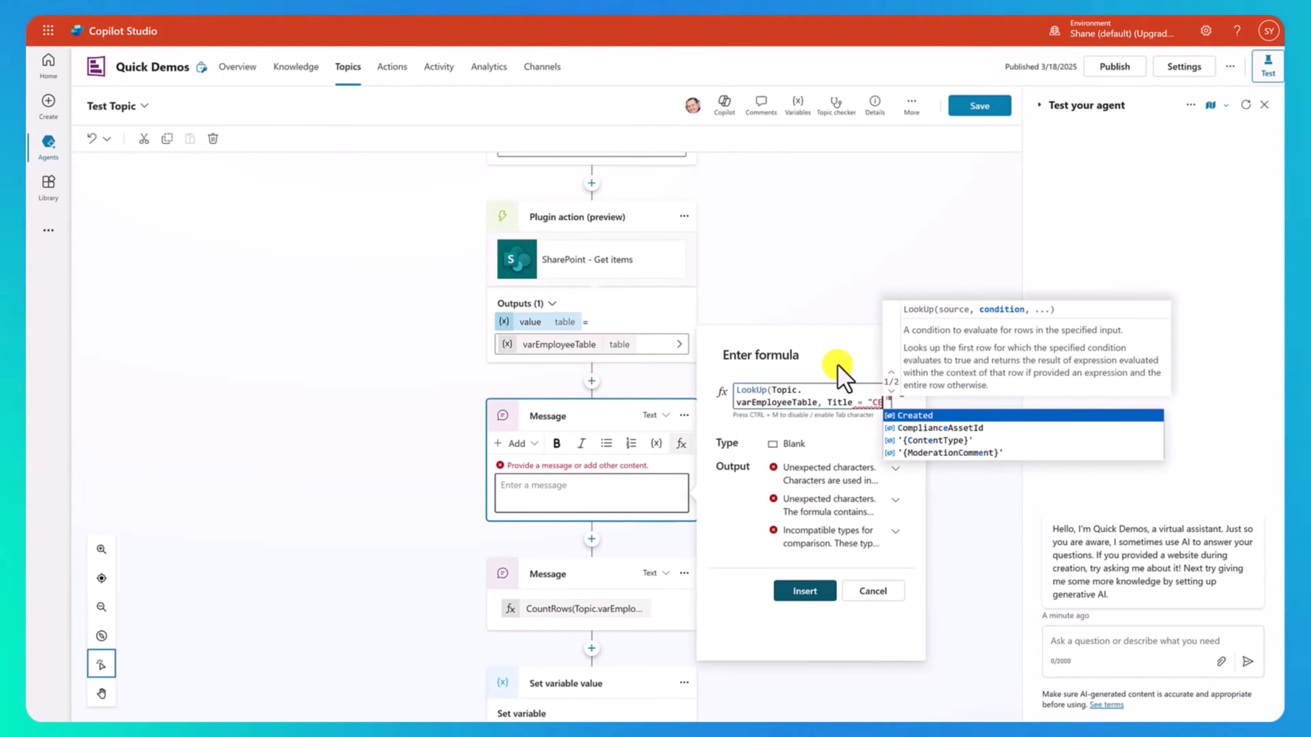
type("O\")")
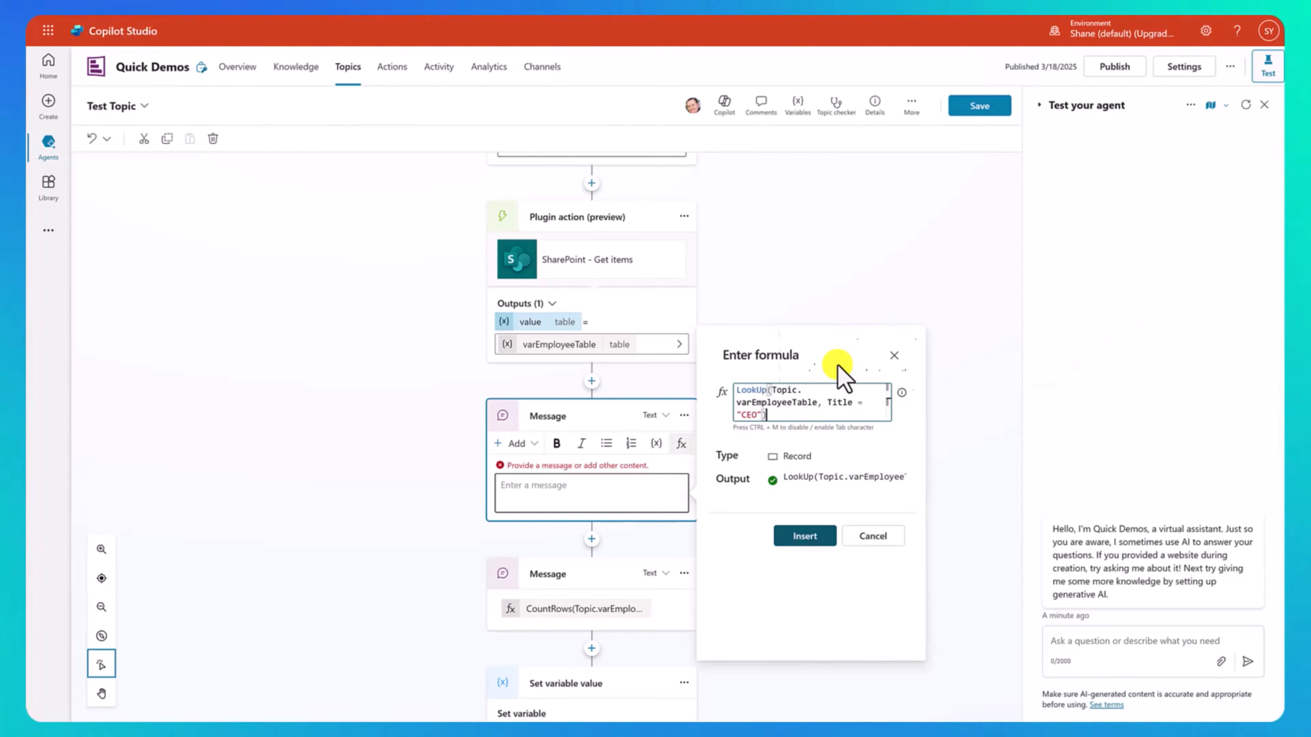
type(".")
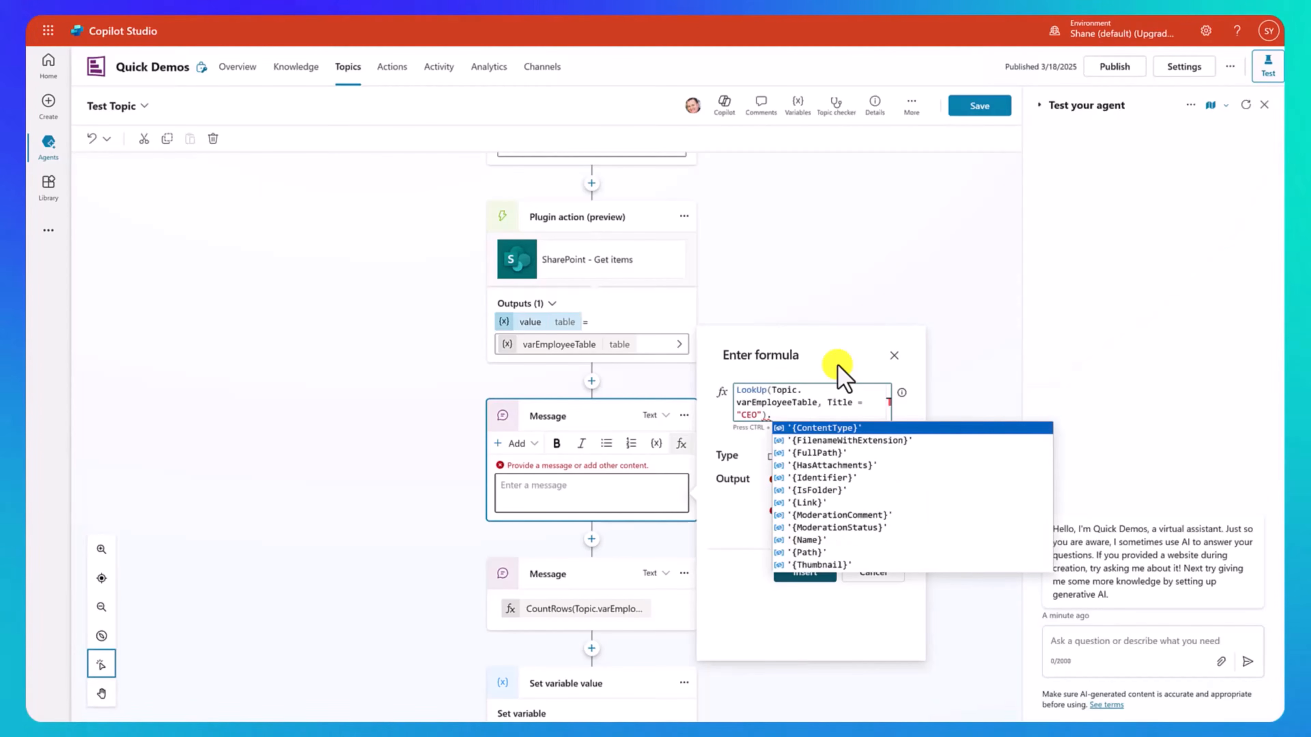
type("FirstName")
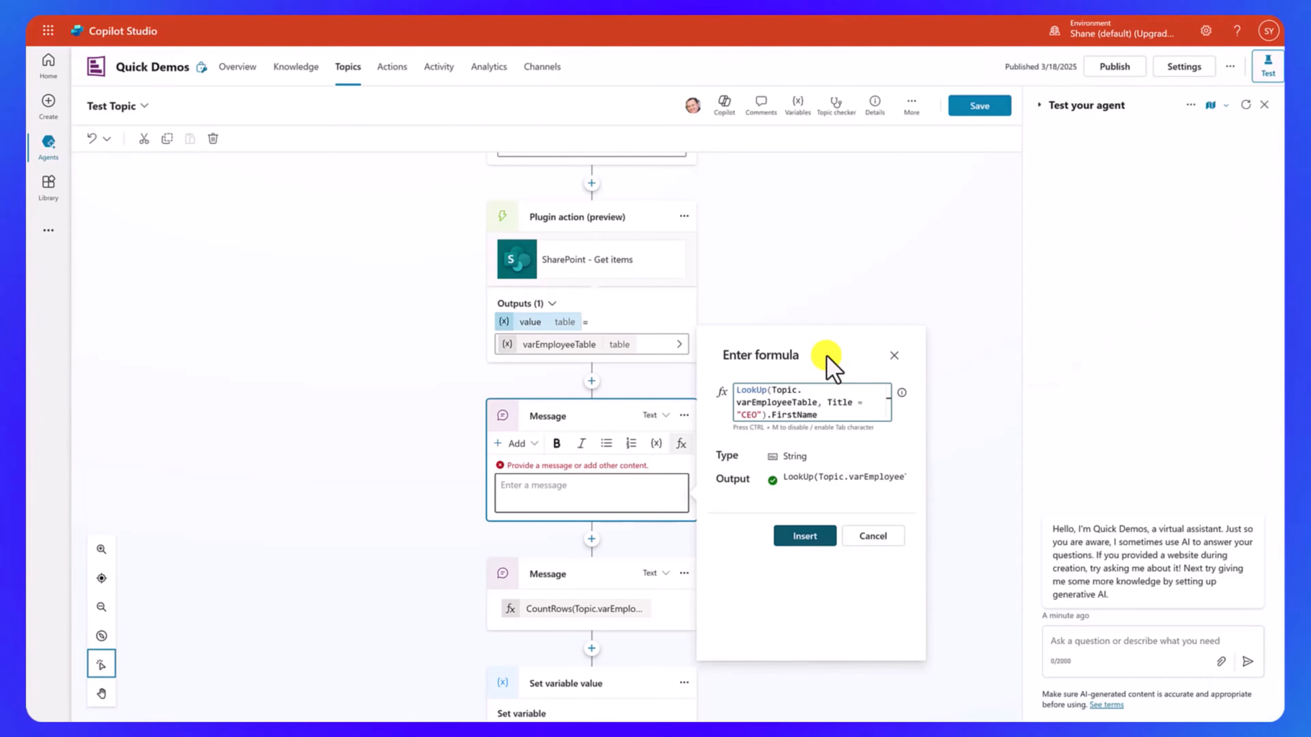
left_click(814, 534)
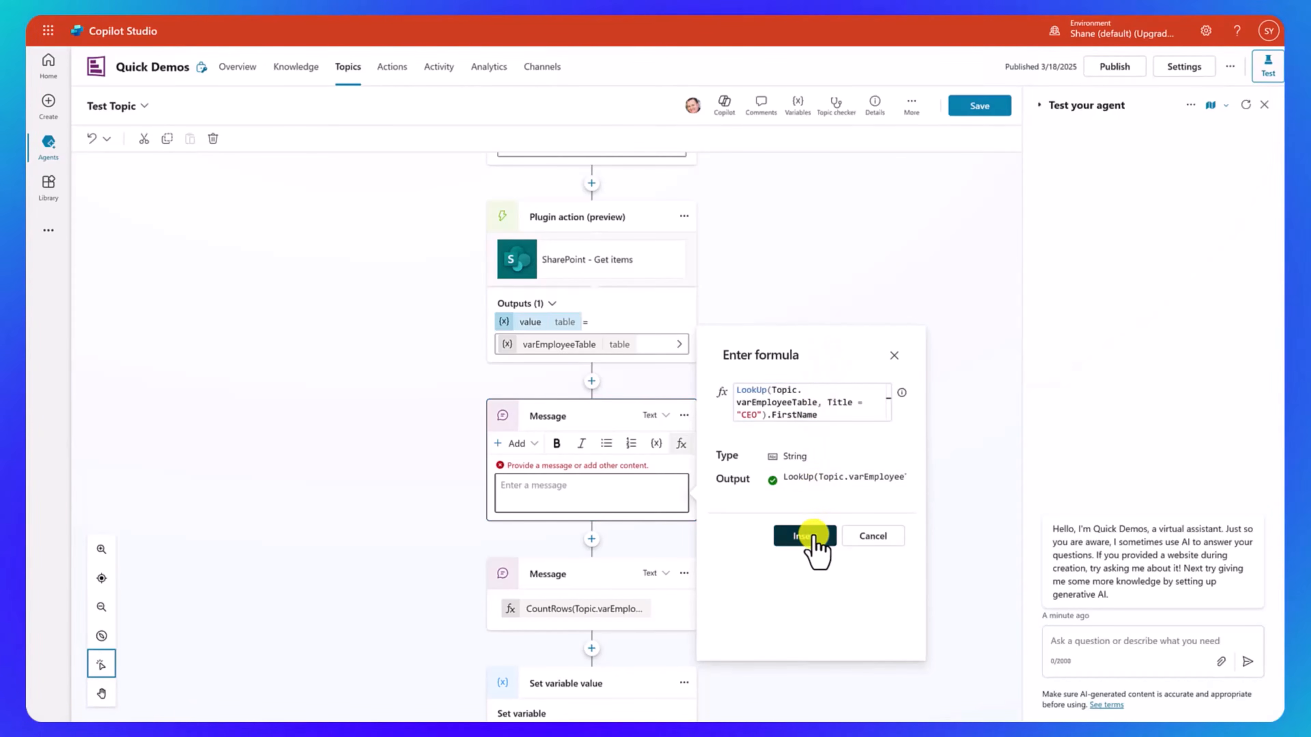
Step: Save the topic and send "test topic" in the test chat to run it
left_click(967, 108)
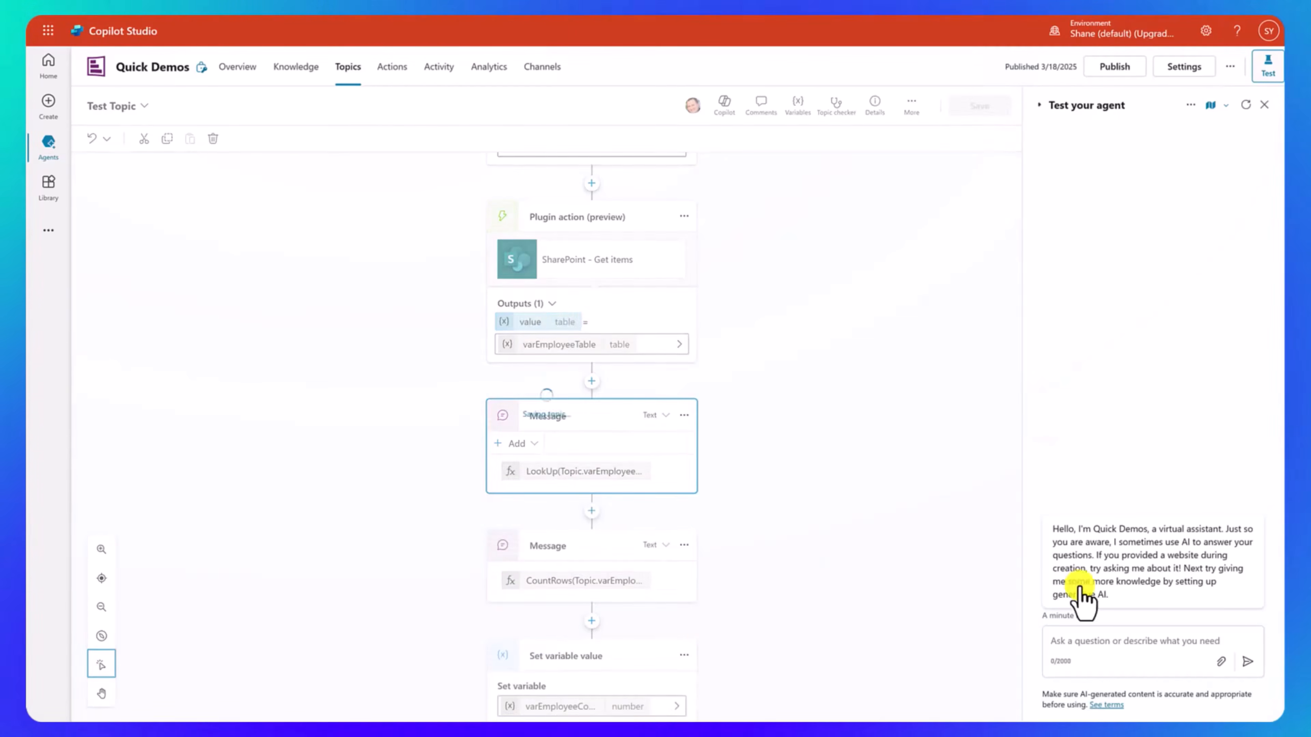
type("test topic")
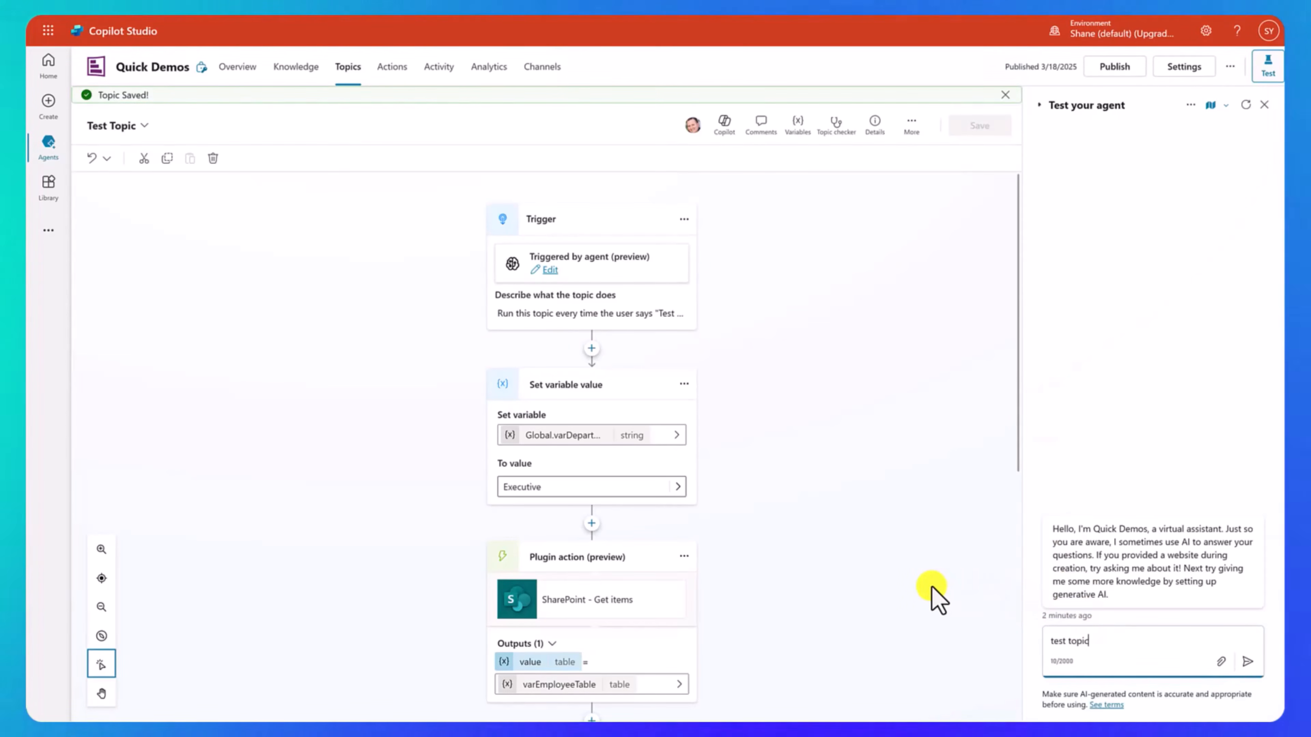
key("Return")
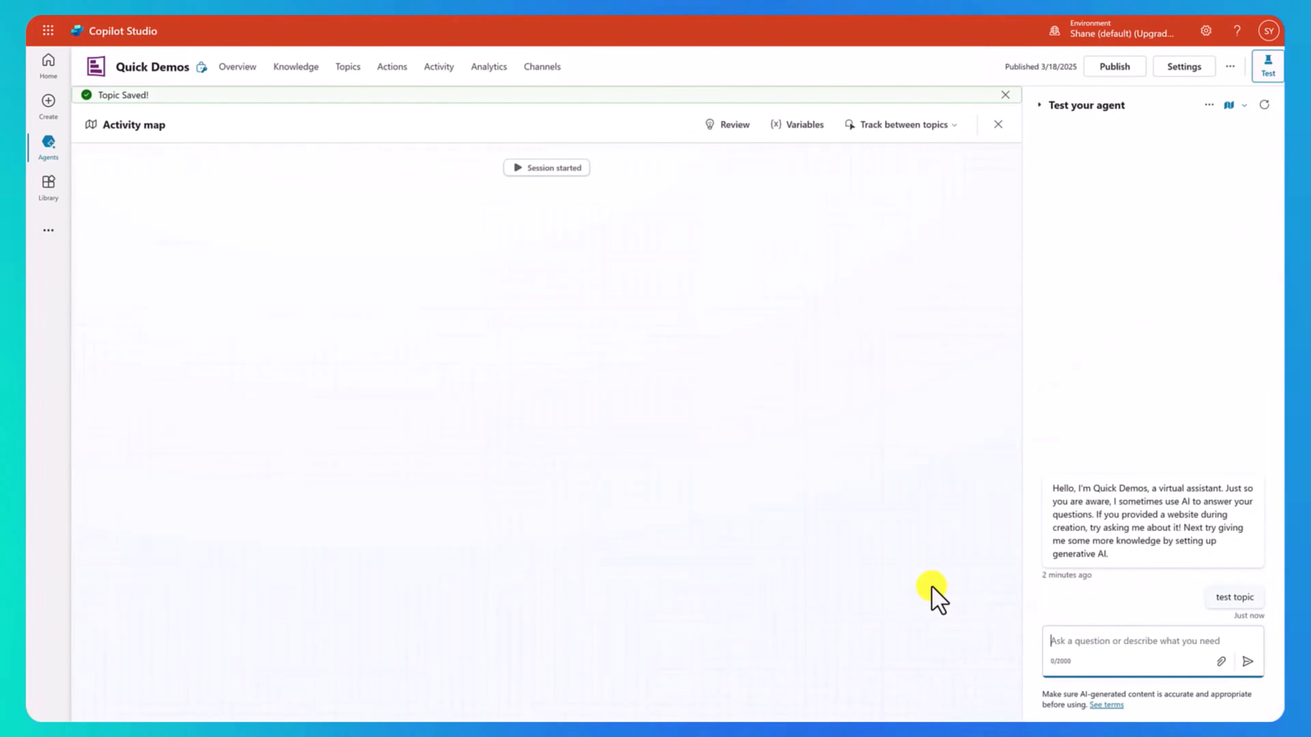